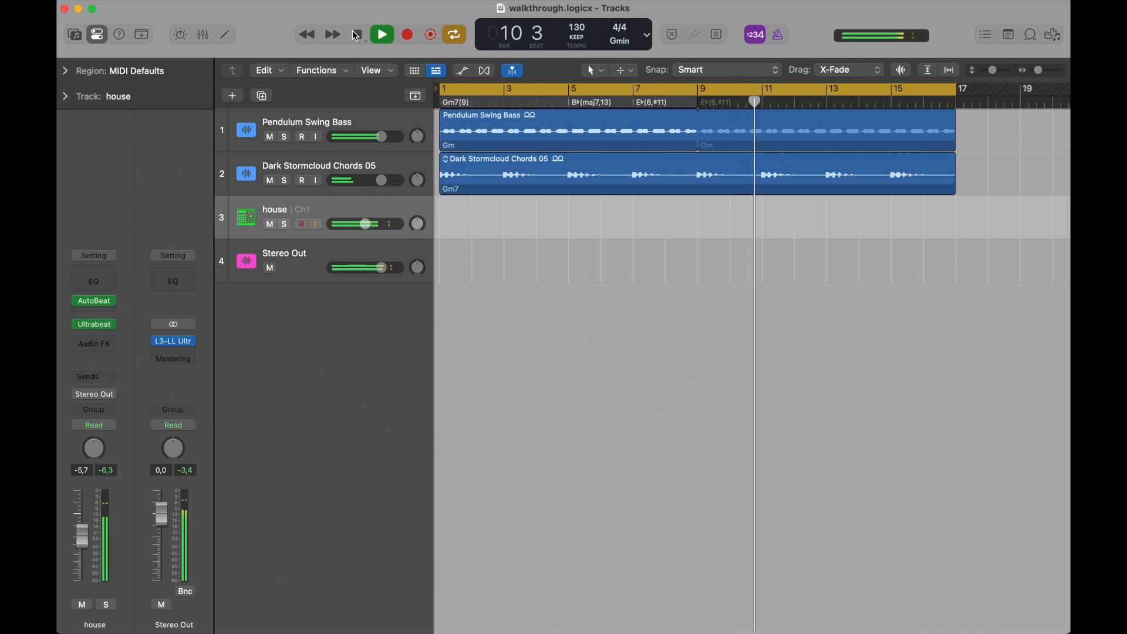
# - Play the Pendulum Swing Bass and Dark Stormcloud Chords 05 loops from the project start, and stop playback
pyautogui.click(356, 35)
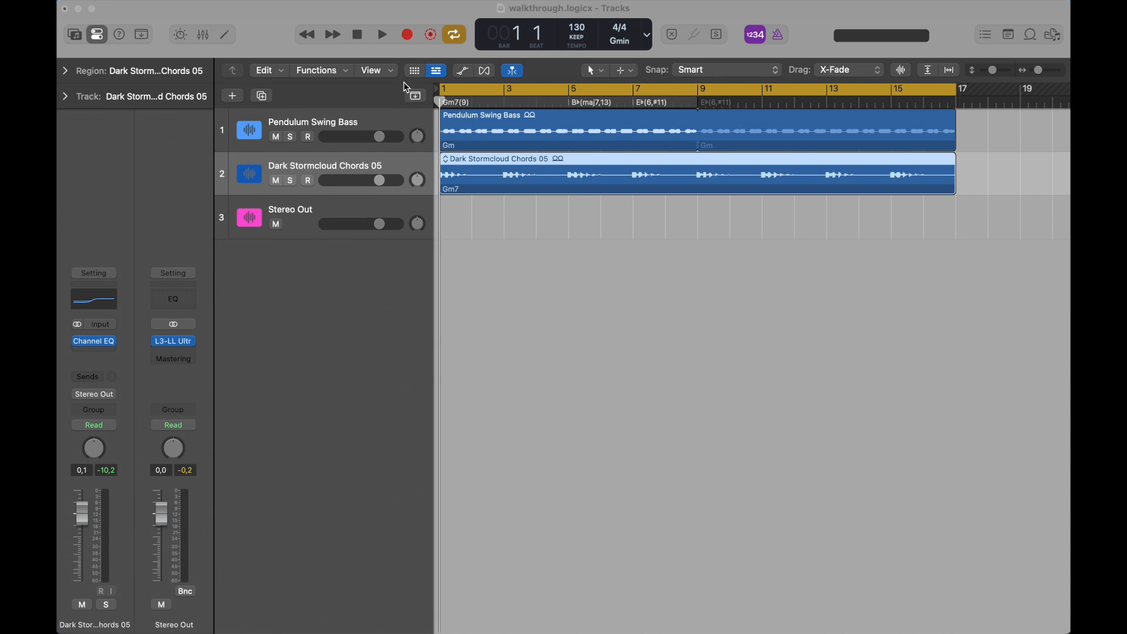
pyautogui.click(359, 37)
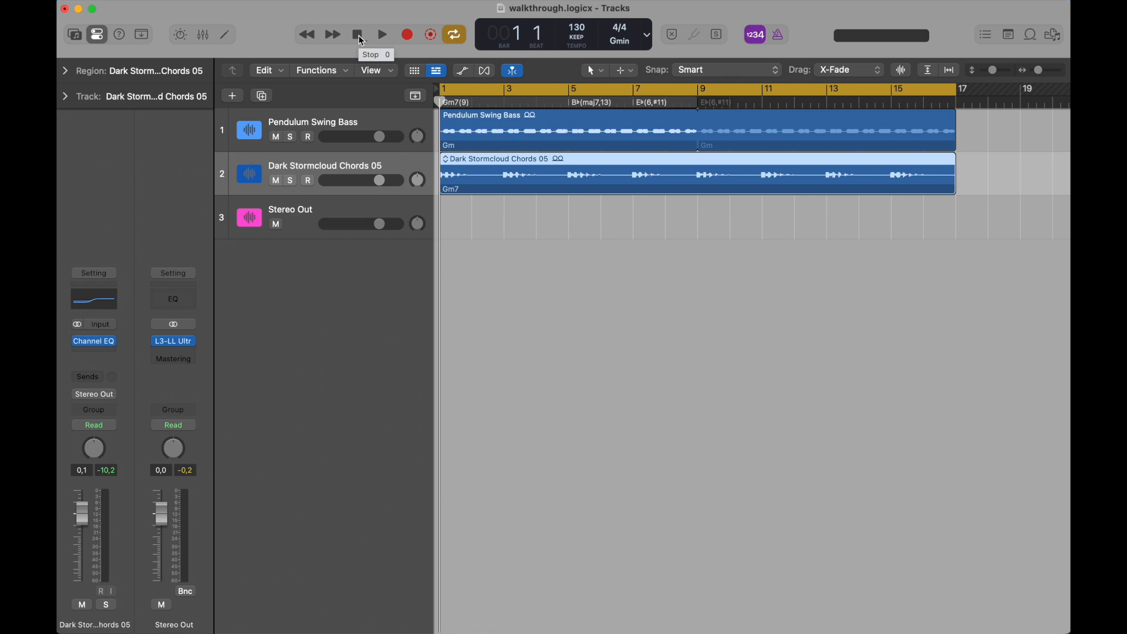
pyautogui.press('space')
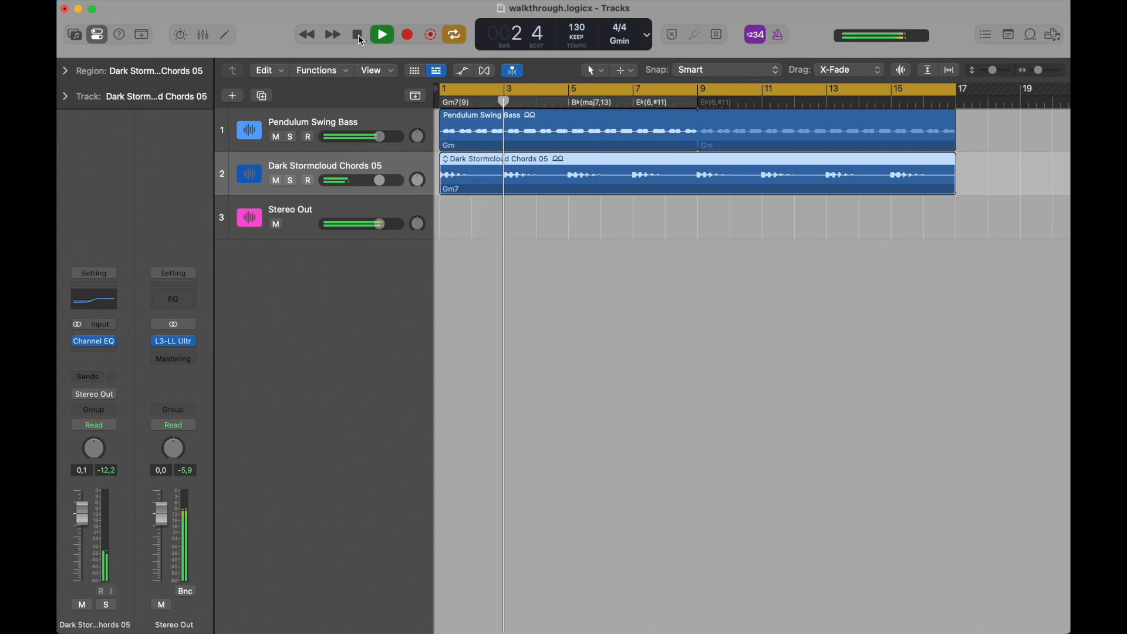
pyautogui.click(357, 35)
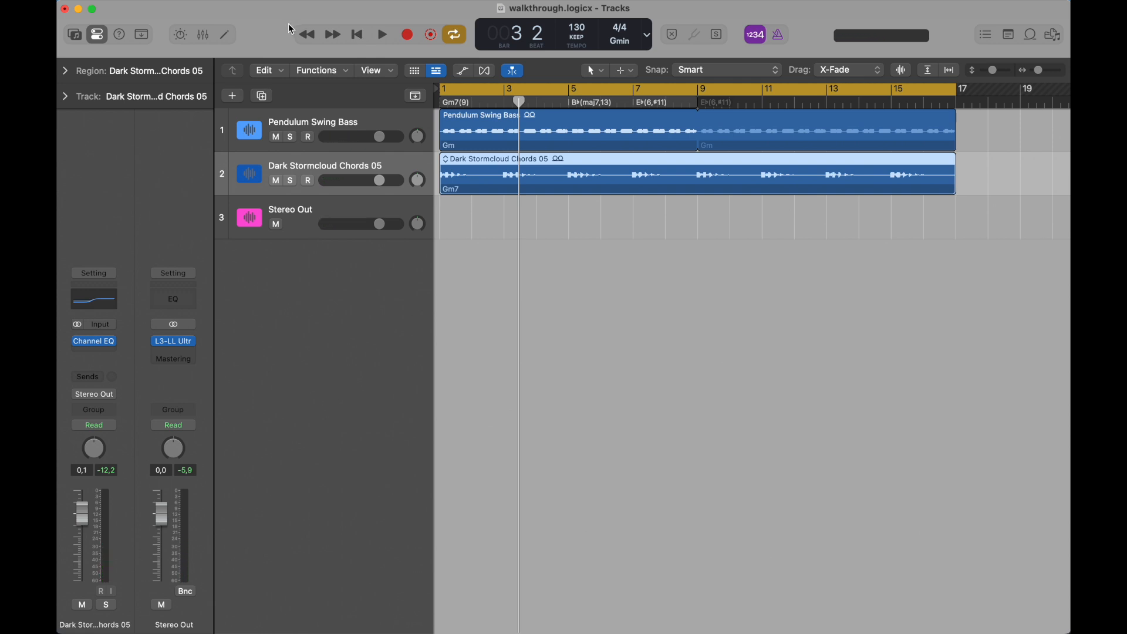
# - Create a new software instrument track below the chords track and name it AutoBeat
pyautogui.click(237, 16)
pyautogui.click(227, 1)
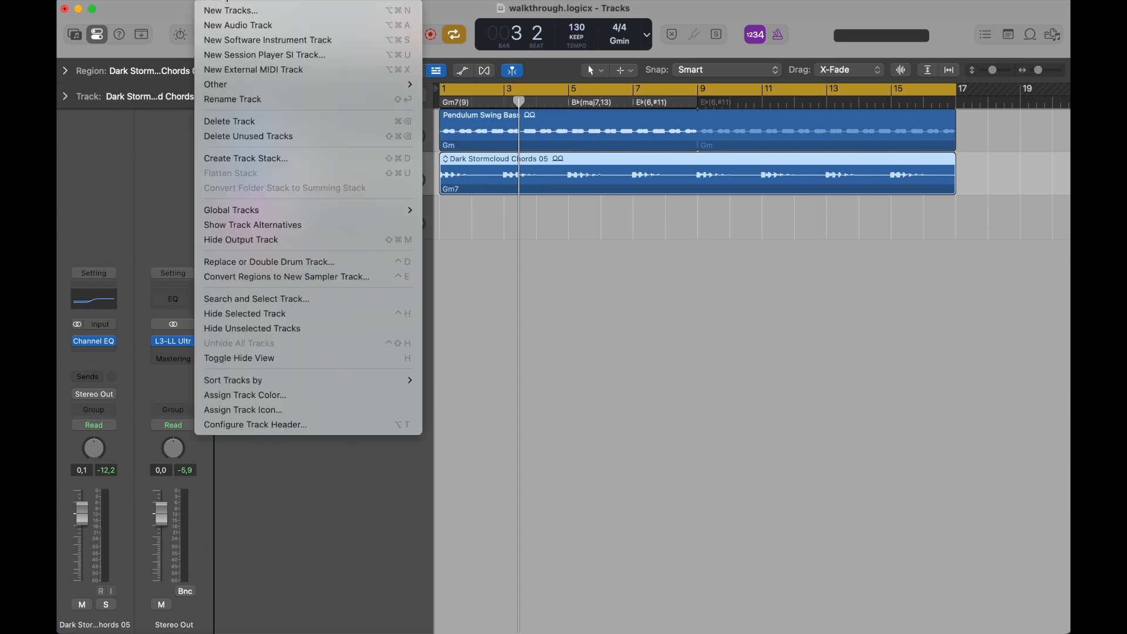
pyautogui.click(235, 42)
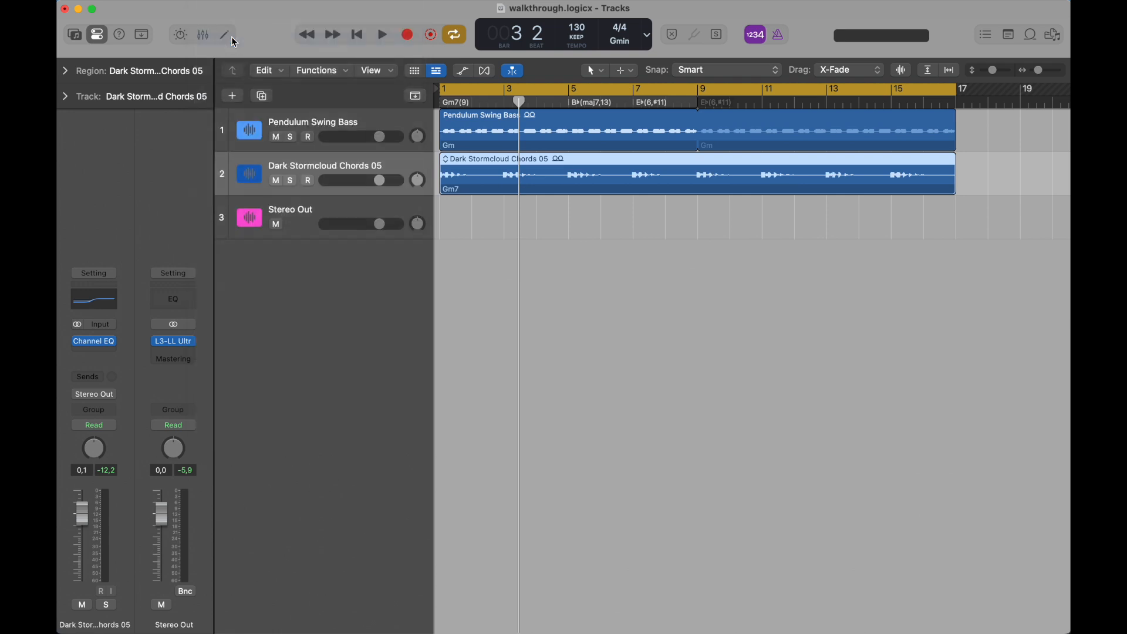
pyautogui.doubleClick(276, 209)
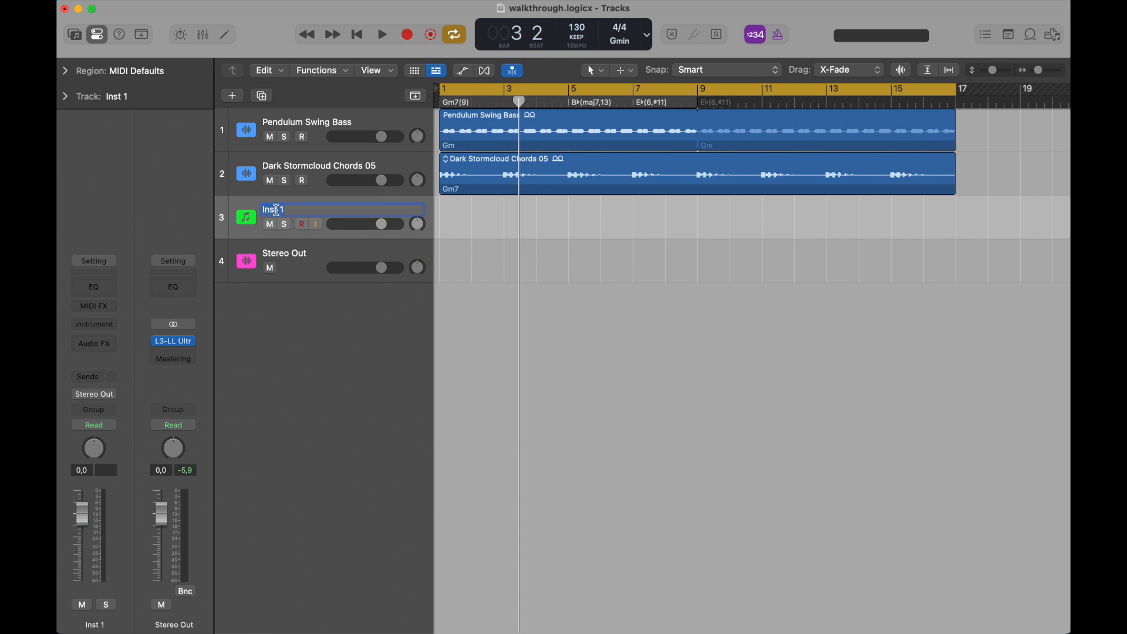
pyautogui.write('AutoBeat')
pyautogui.press('Return')
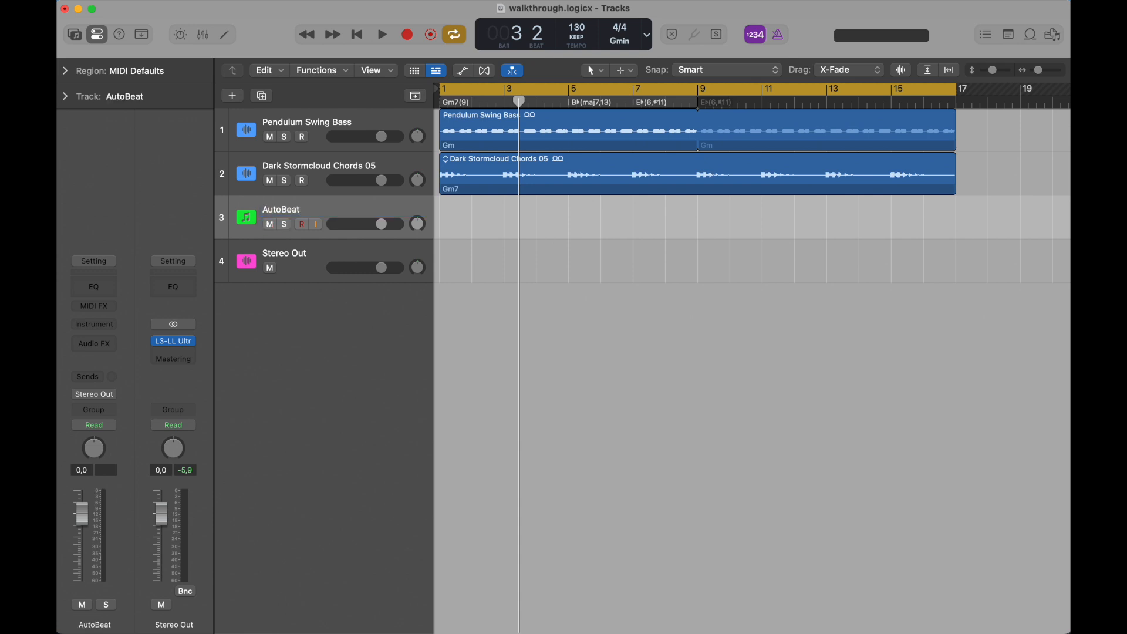
# - Insert Axart's AutoBeat as the MIDI effect on the AutoBeat track and reposition its window so all of it shows
pyautogui.click(110, 311)
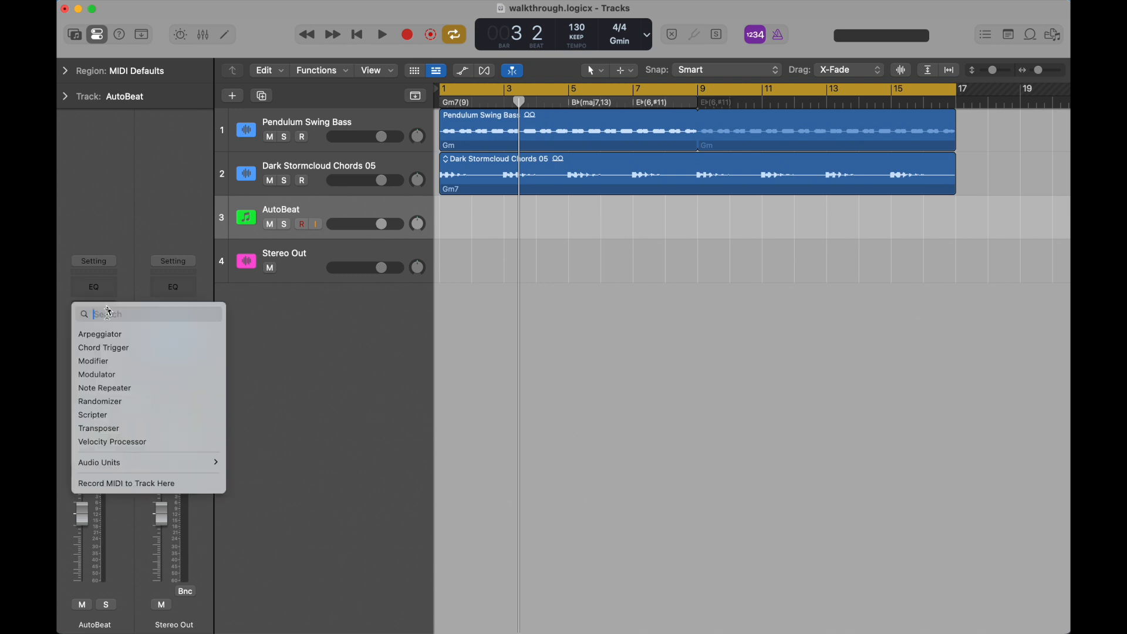
pyautogui.moveTo(169, 471)
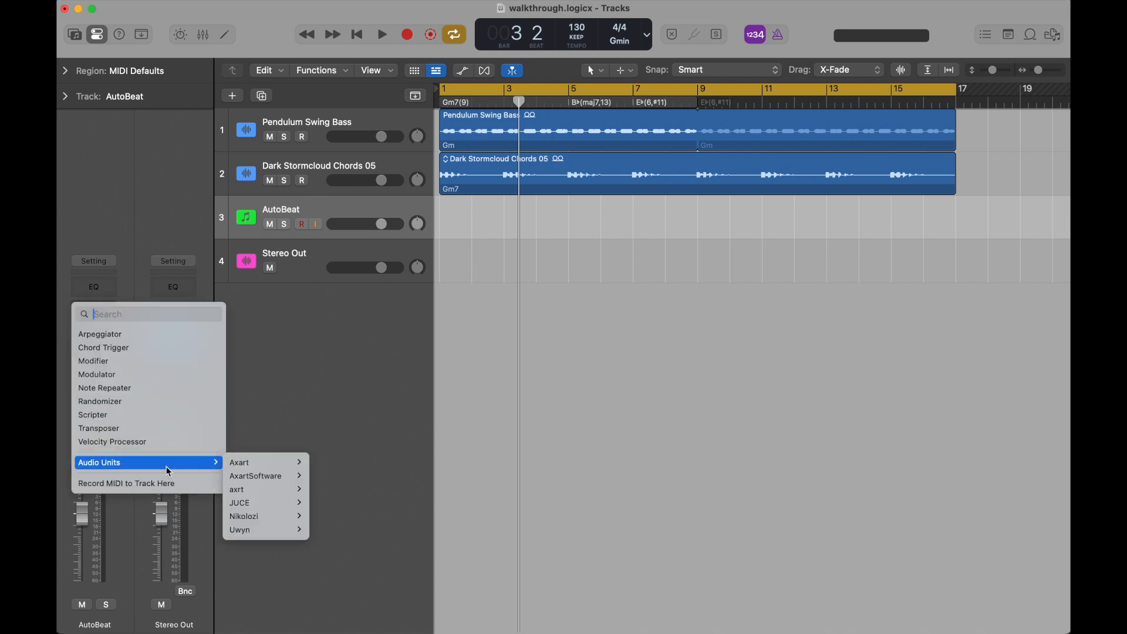
pyautogui.moveTo(244, 469)
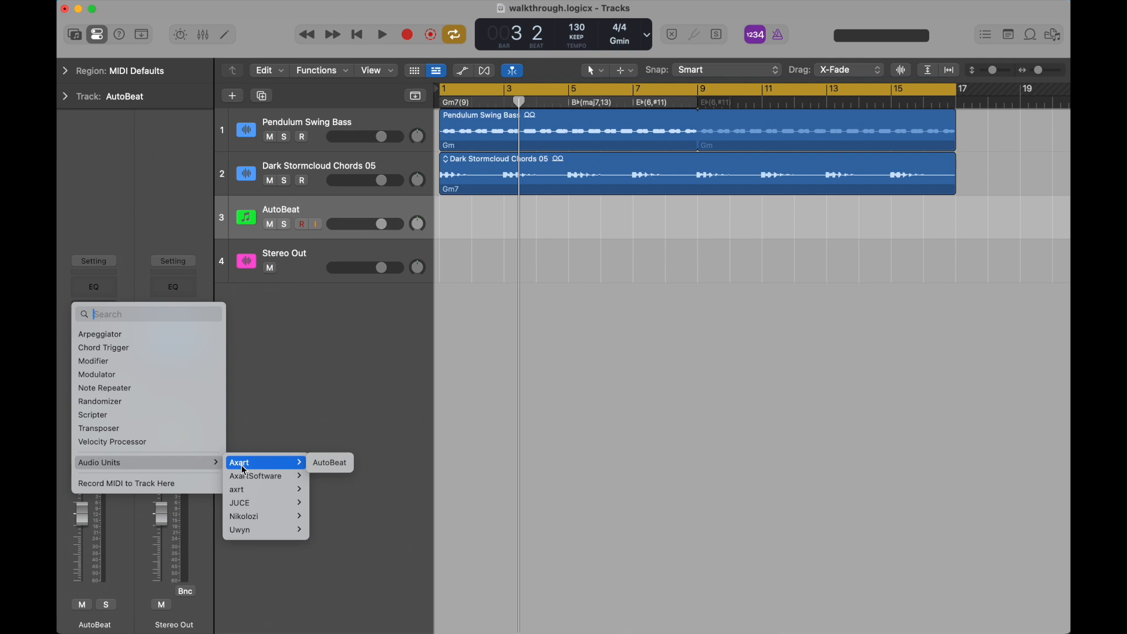
pyautogui.click(330, 469)
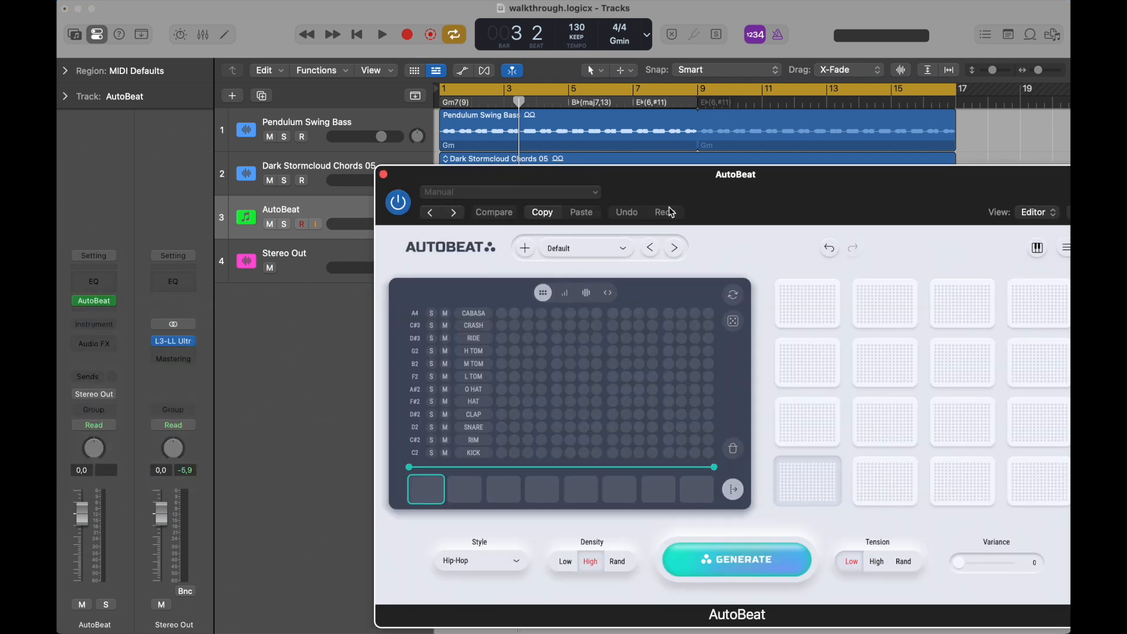
pyautogui.moveTo(712, 176); pyautogui.dragTo(604, 80)
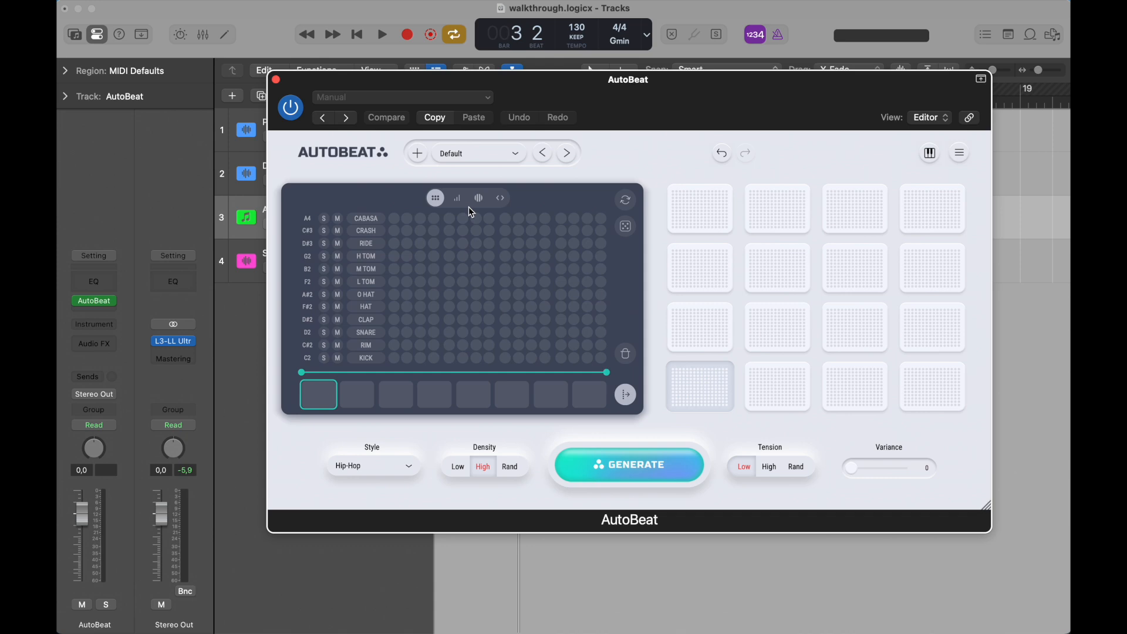
# - Load the stereo Ultrabeat drum machine as the AutoBeat track's instrument, using its autobeat-walkthourgh preset
pyautogui.click(102, 324)
pyautogui.moveTo(175, 375)
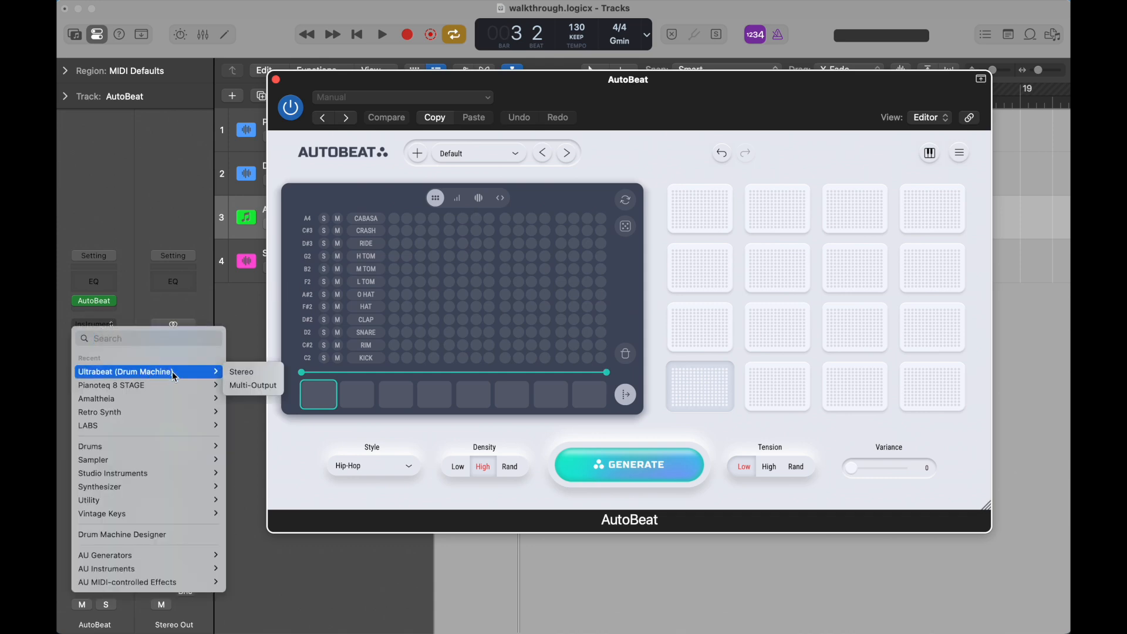
pyautogui.click(237, 374)
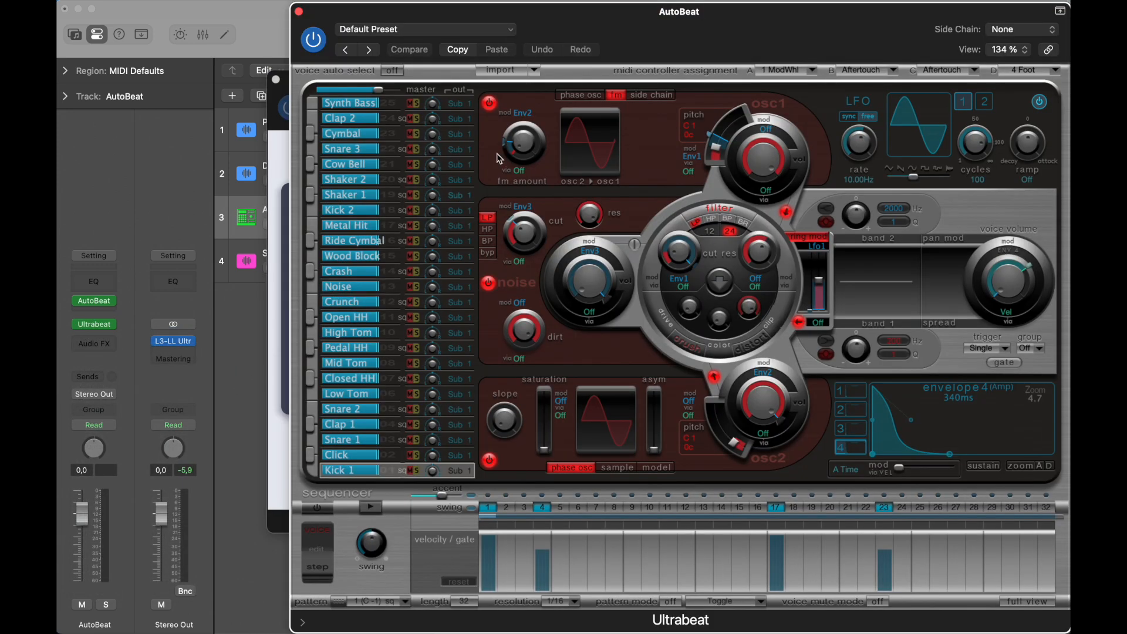
pyautogui.click(508, 30)
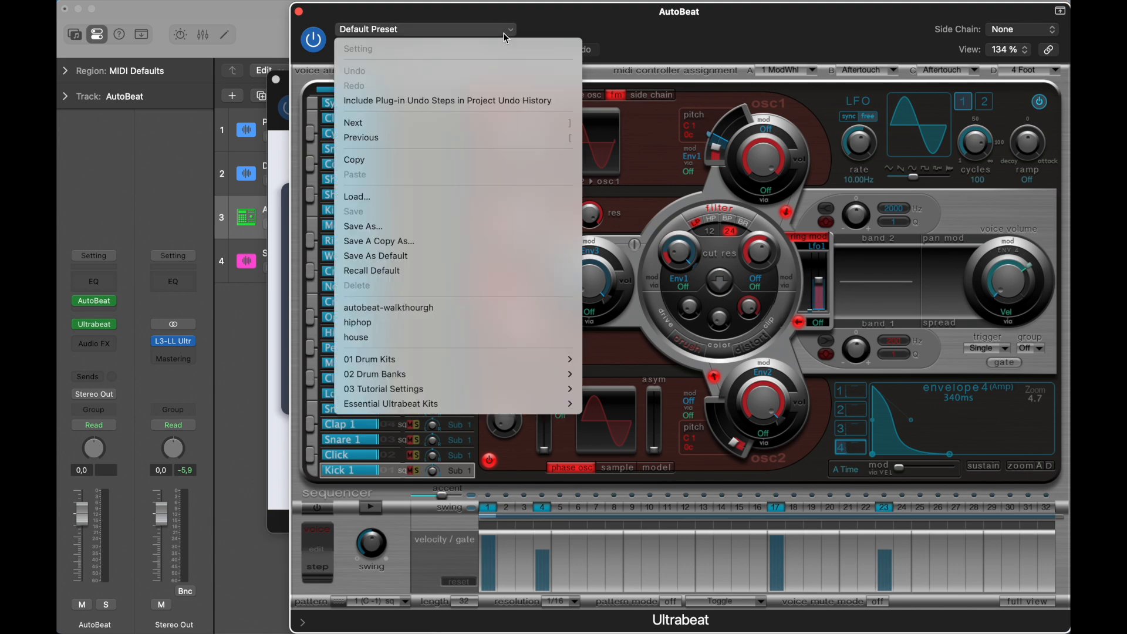
pyautogui.click(439, 311)
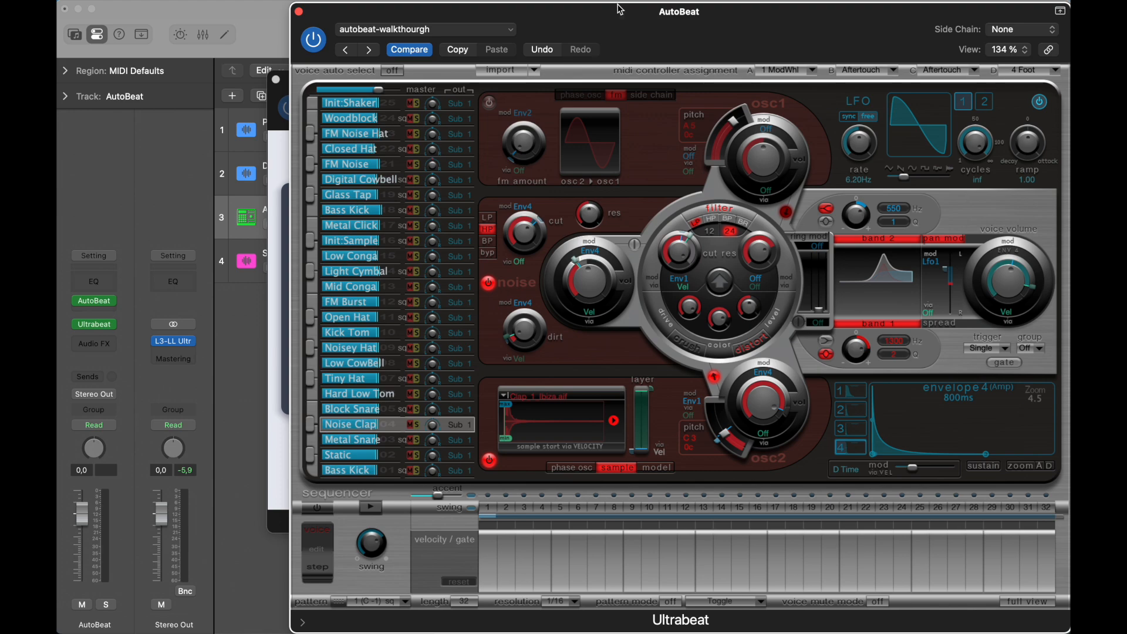
pyautogui.moveTo(619, 15); pyautogui.dragTo(453, 436)
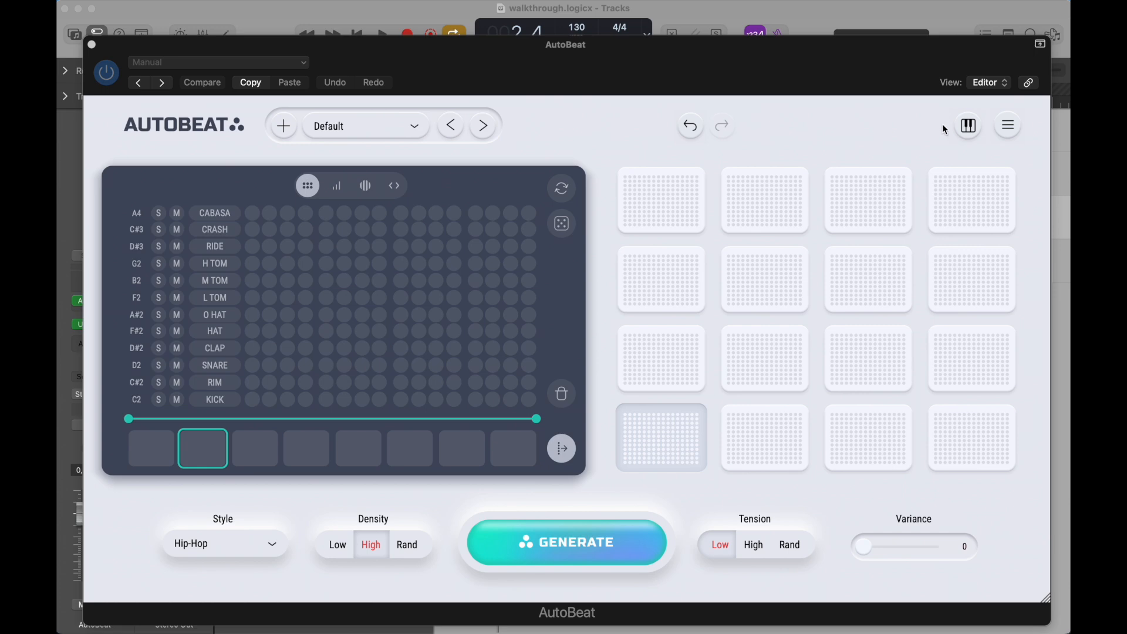
# - Examine the plug-in's controls: the pads' note labels, the options menu, the style choices and the variance amount
pyautogui.click(969, 127)
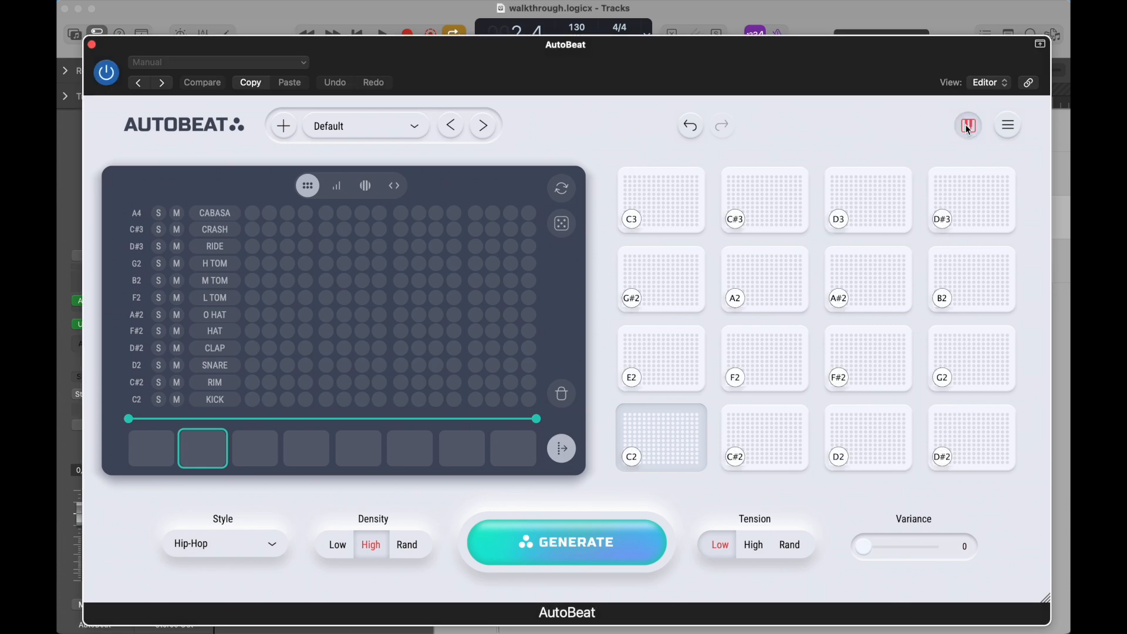
pyautogui.click(969, 128)
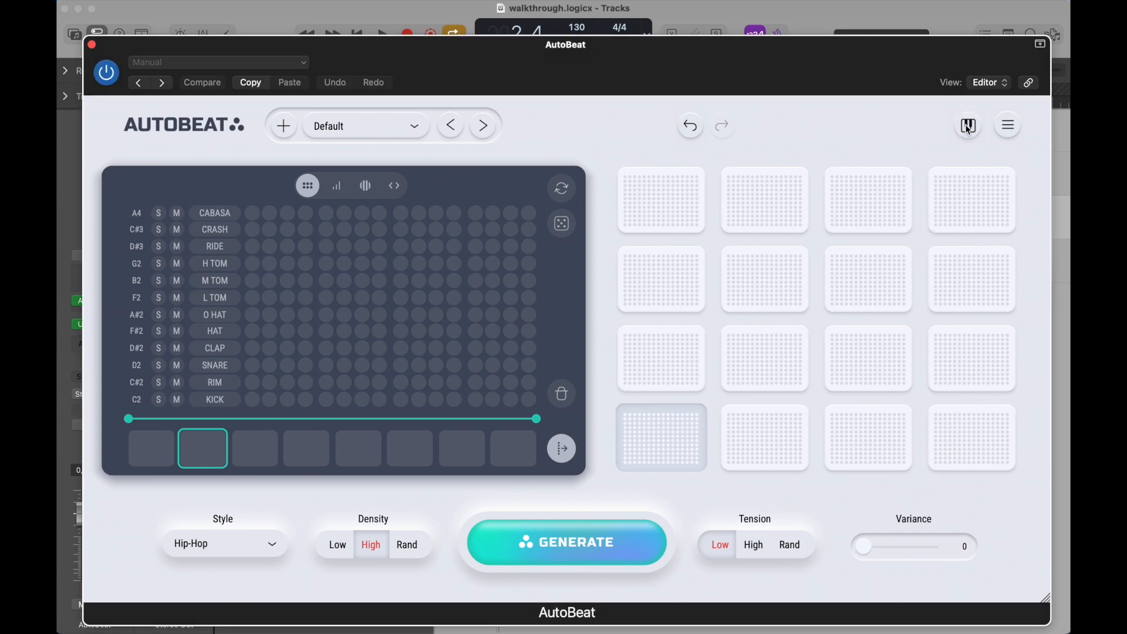
pyautogui.click(1007, 128)
pyautogui.click(928, 138)
pyautogui.click(232, 552)
pyautogui.click(231, 544)
pyautogui.moveTo(891, 551); pyautogui.dragTo(847, 550)
# - Place a RIM hit on step 1 and a SNARE hit on step 5, and switch through the grid's other edit modes
pyautogui.click(255, 387)
pyautogui.click(328, 366)
pyautogui.click(338, 187)
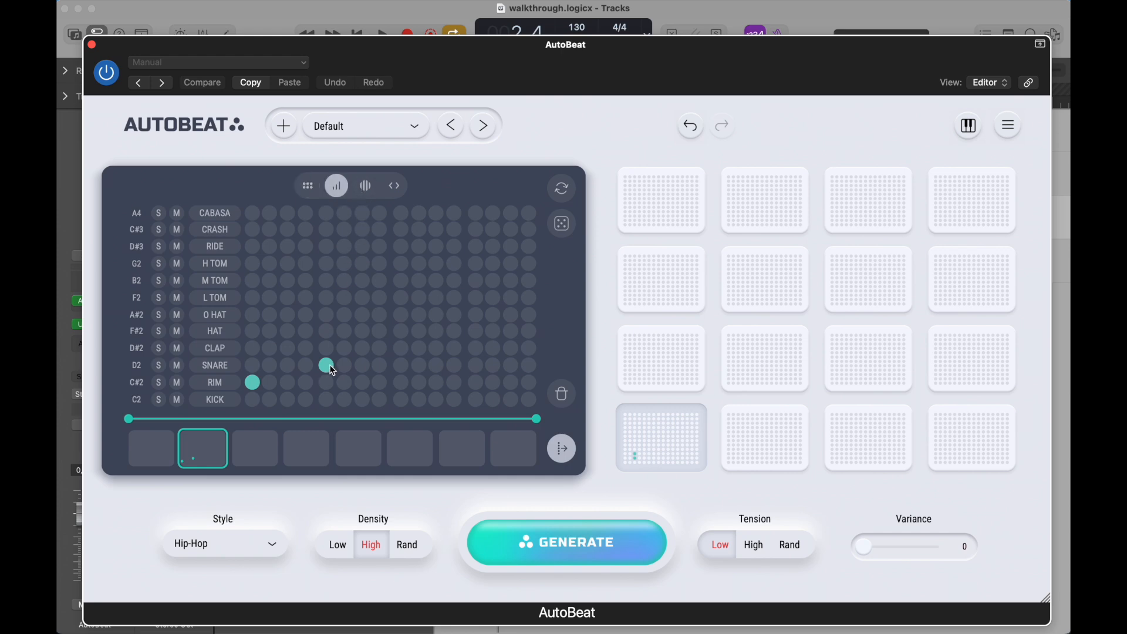
pyautogui.click(368, 186)
pyautogui.click(395, 187)
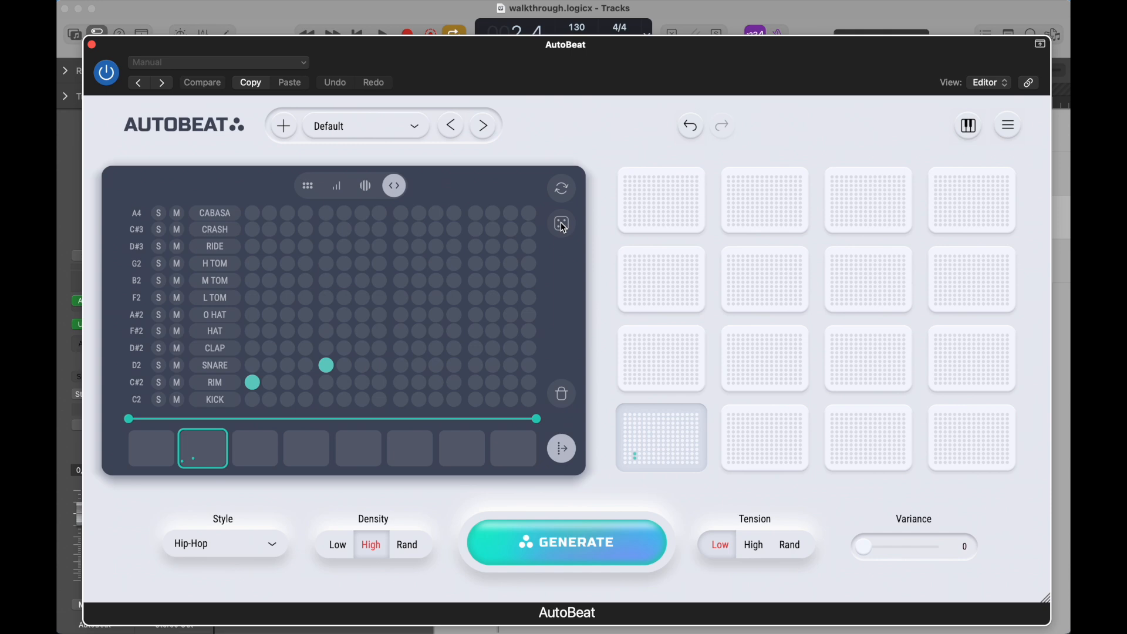
# - Select the H TOM, O HAT, HAT and CLAP rows and shorten the loop range to the first three bars
pyautogui.click(215, 264)
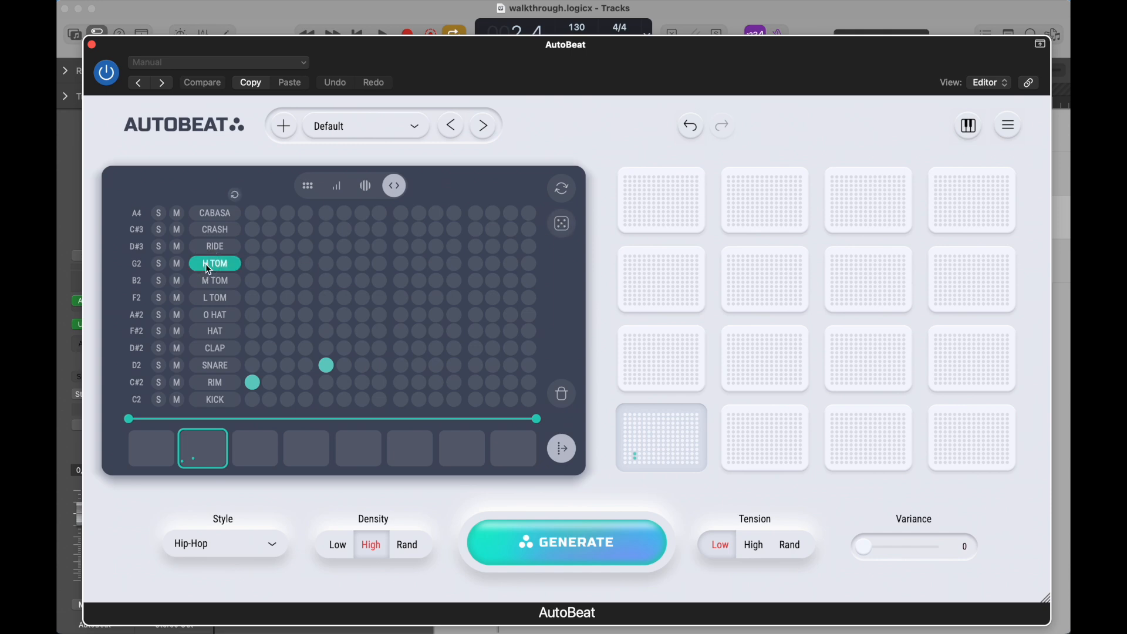
pyautogui.click(215, 316)
pyautogui.click(214, 332)
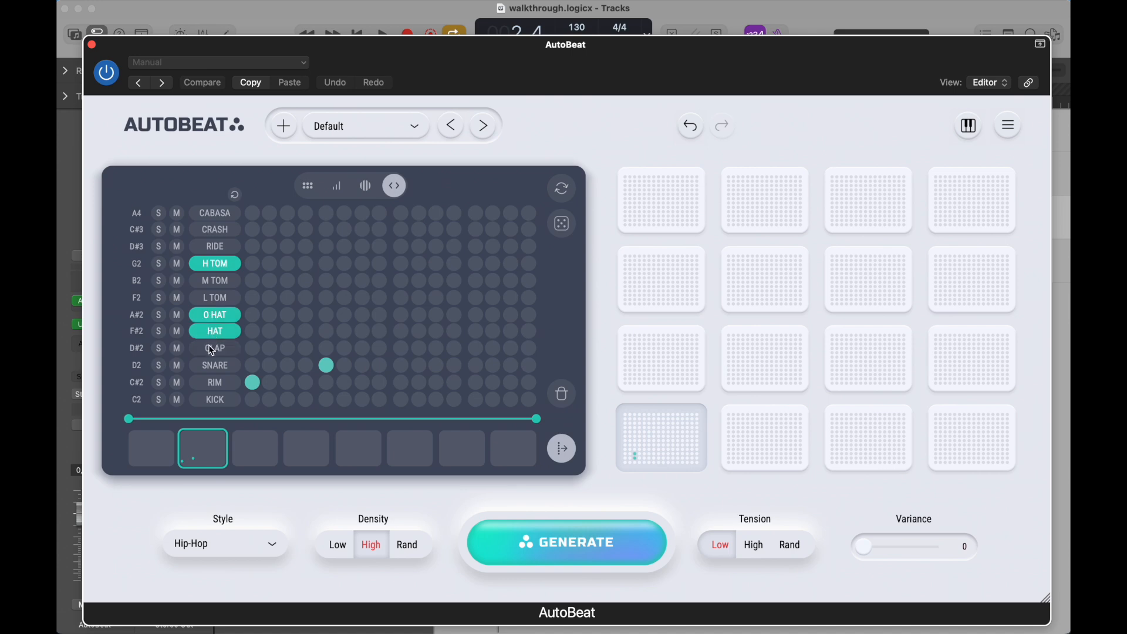
pyautogui.click(215, 349)
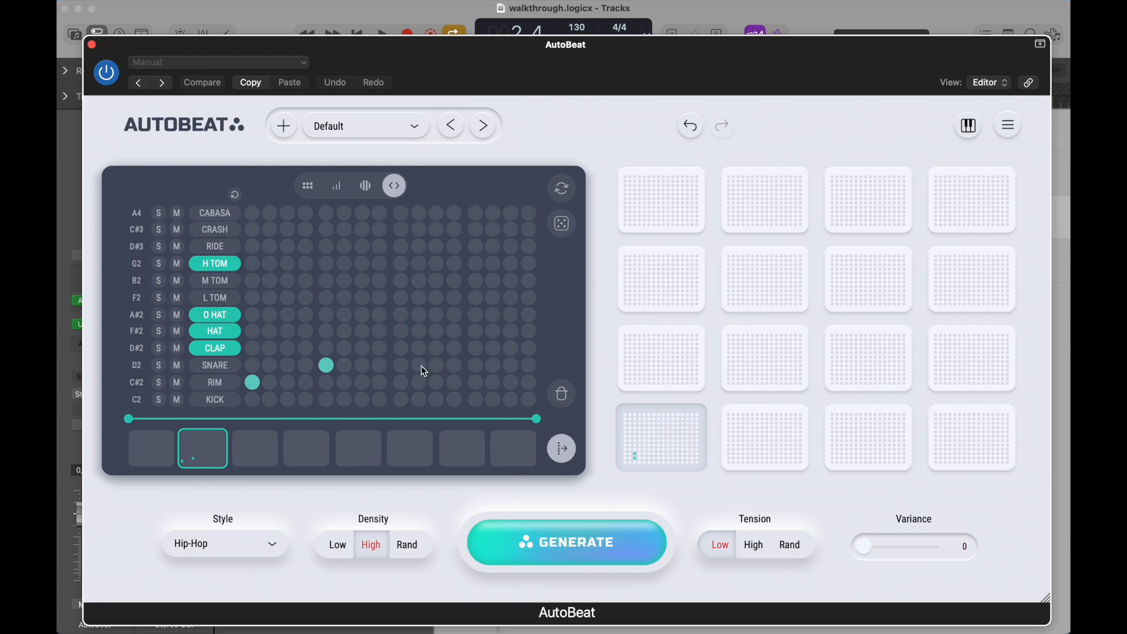
pyautogui.moveTo(537, 419); pyautogui.dragTo(277, 424)
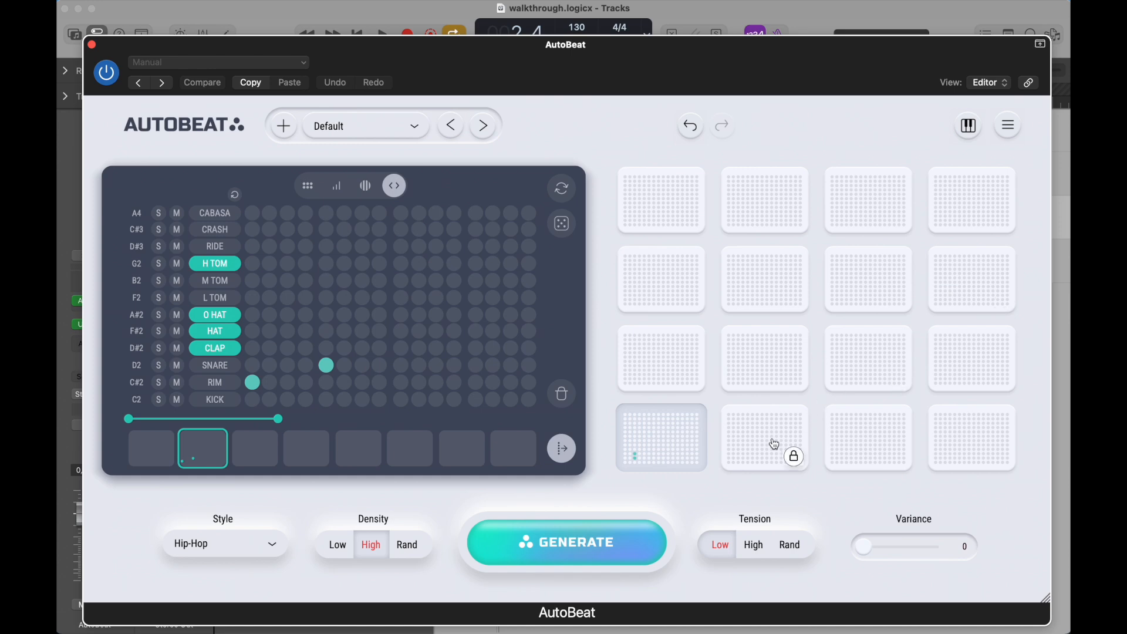
pyautogui.click(973, 135)
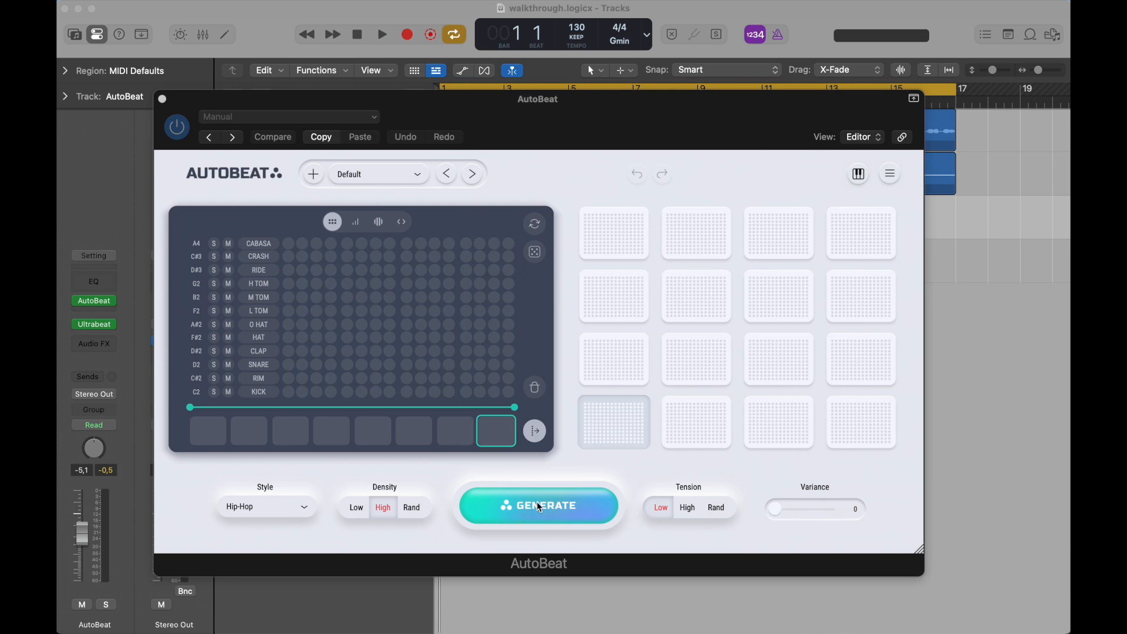
# - Play the project from the start with the empty drum pattern, and stop playback
pyautogui.moveTo(767, 437)
pyautogui.moveTo(638, 437)
pyautogui.moveTo(638, 312)
pyautogui.click(356, 42)
pyautogui.press('space')
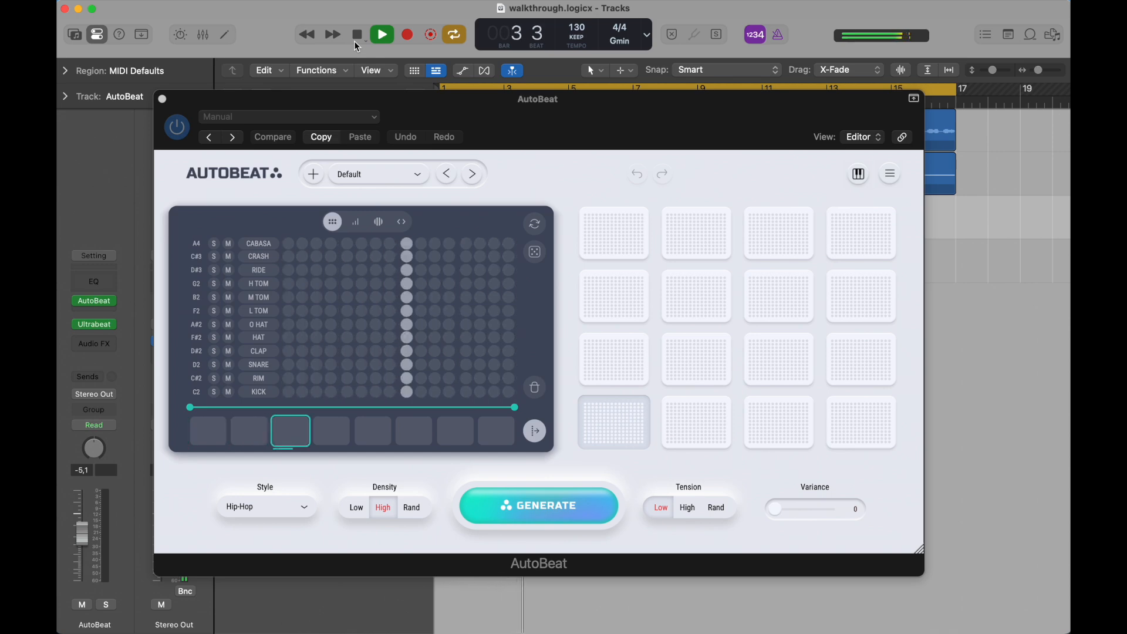
pyautogui.click(357, 38)
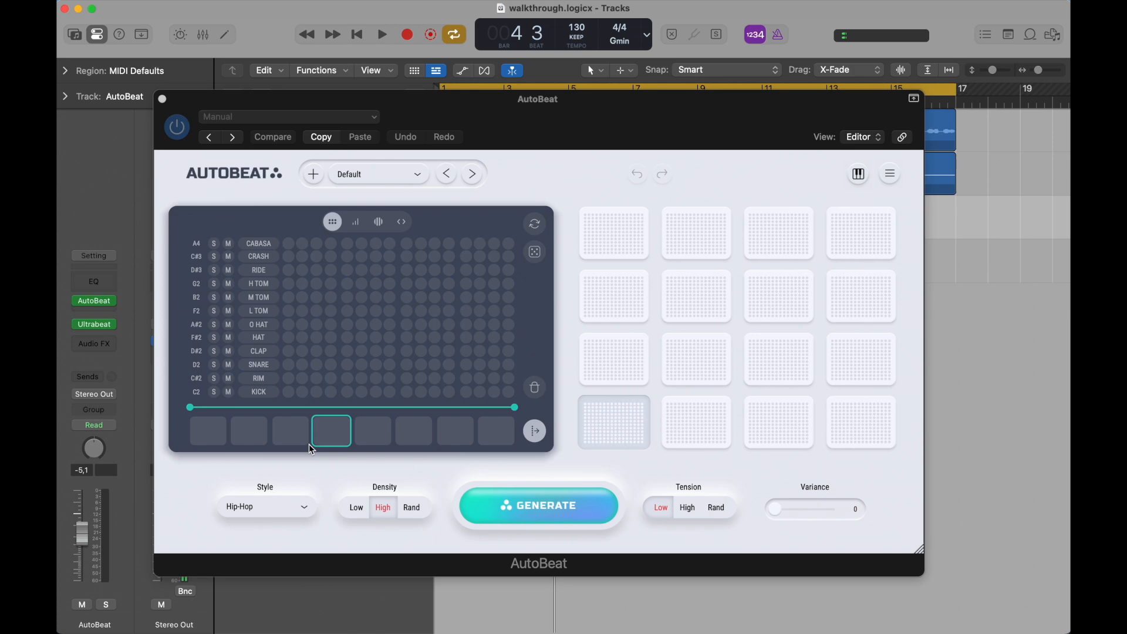
# - Set the style to Techno and generate a set of drum patterns while the project plays from the first bar
pyautogui.click(258, 517)
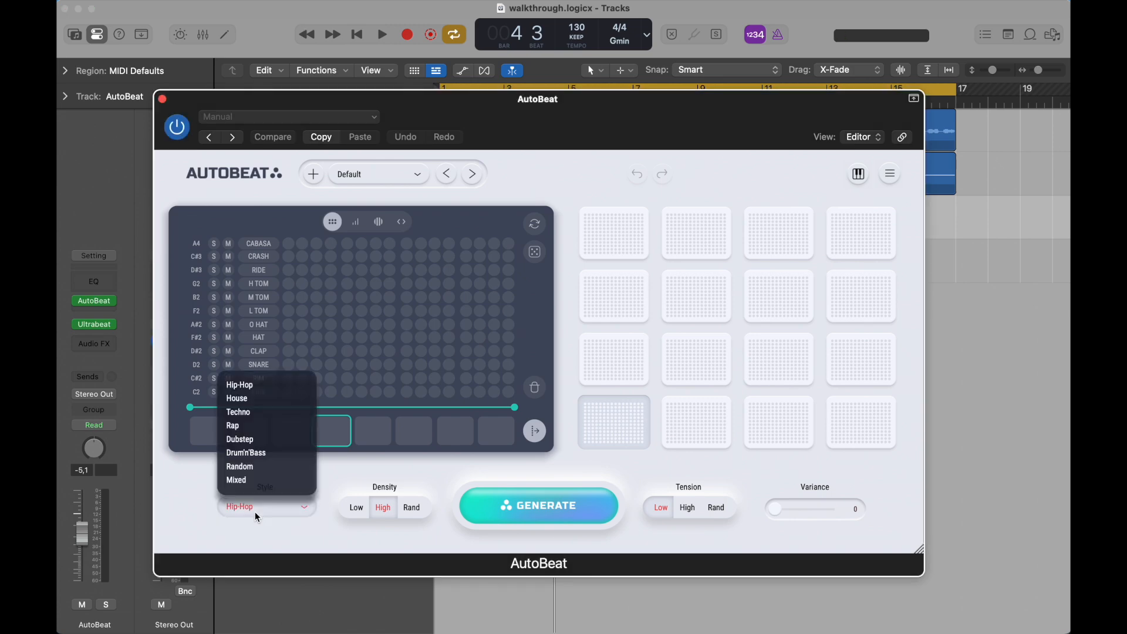
pyautogui.click(249, 418)
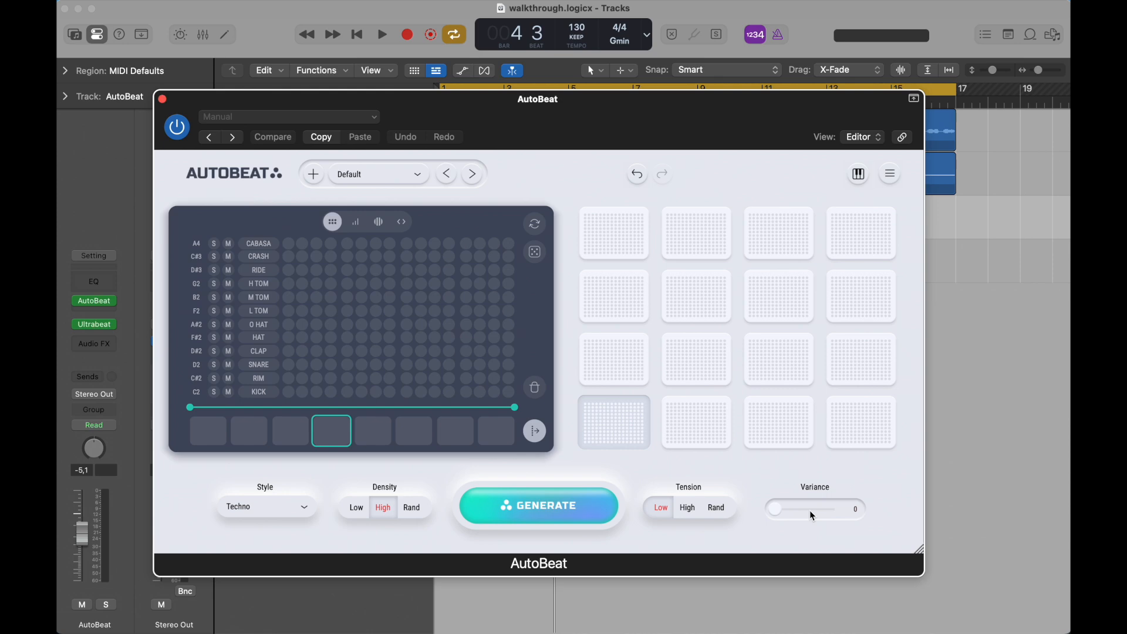
pyautogui.click(212, 433)
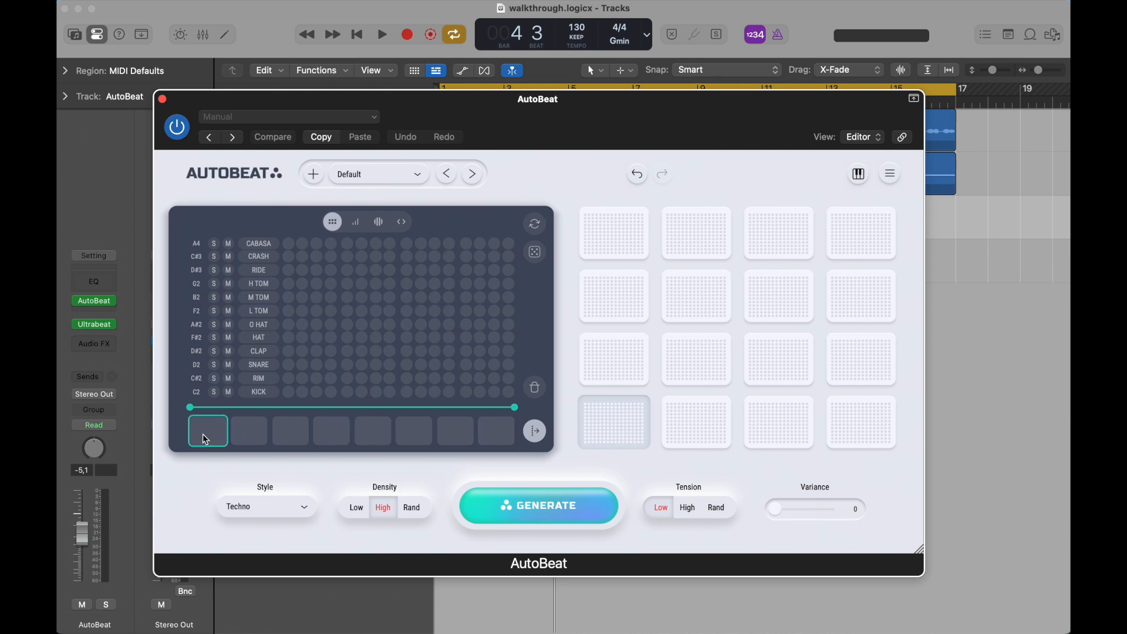
pyautogui.press('space')
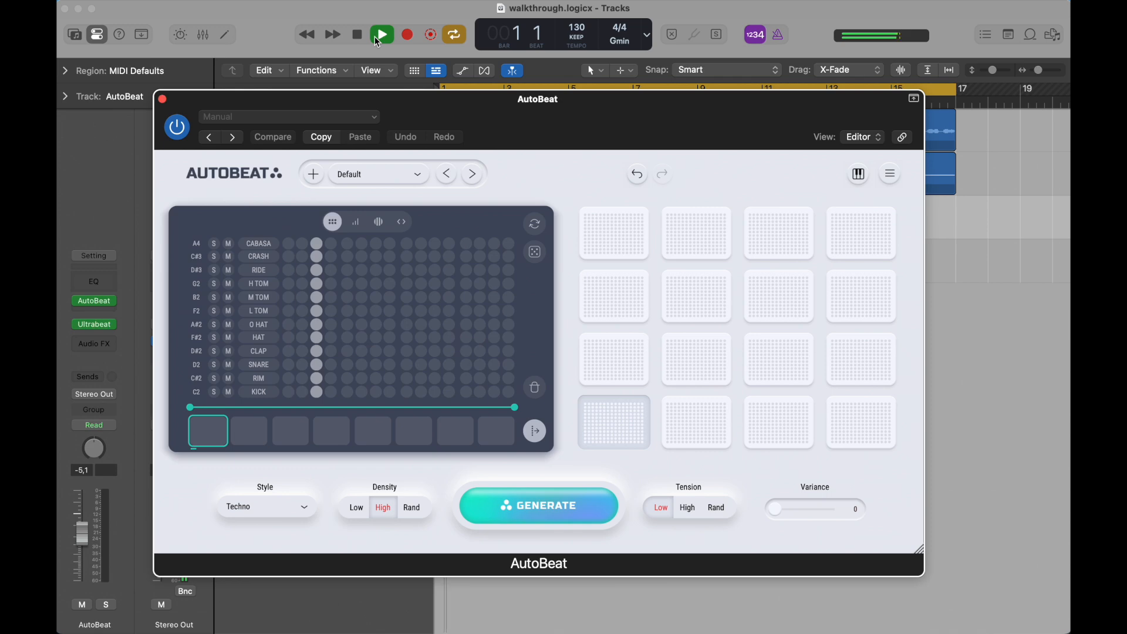
pyautogui.click(553, 510)
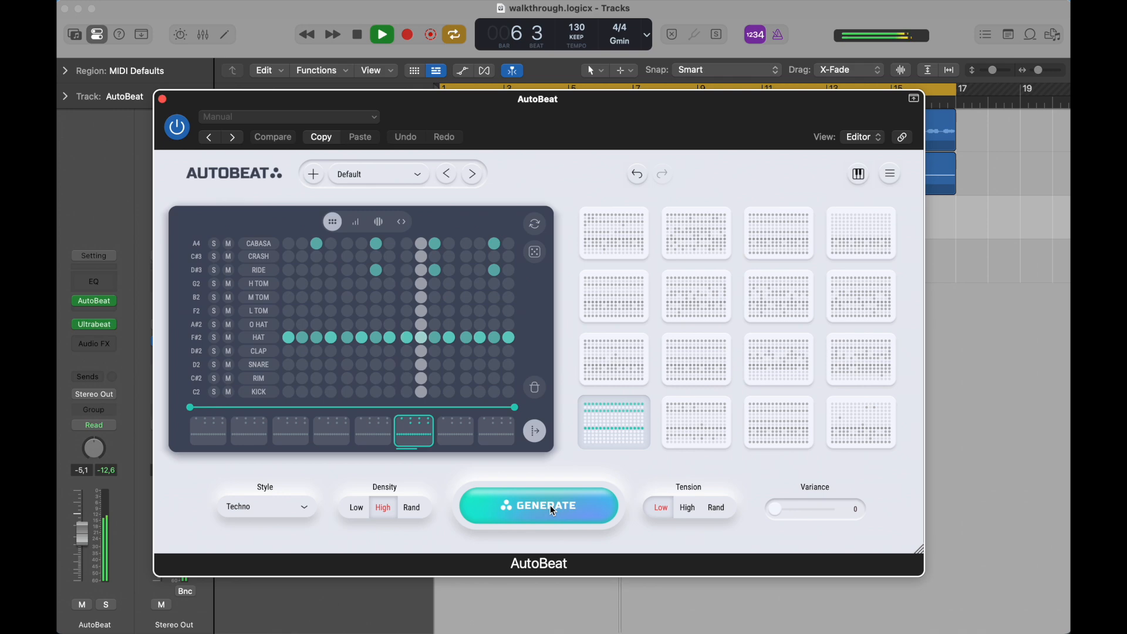
pyautogui.moveTo(699, 415)
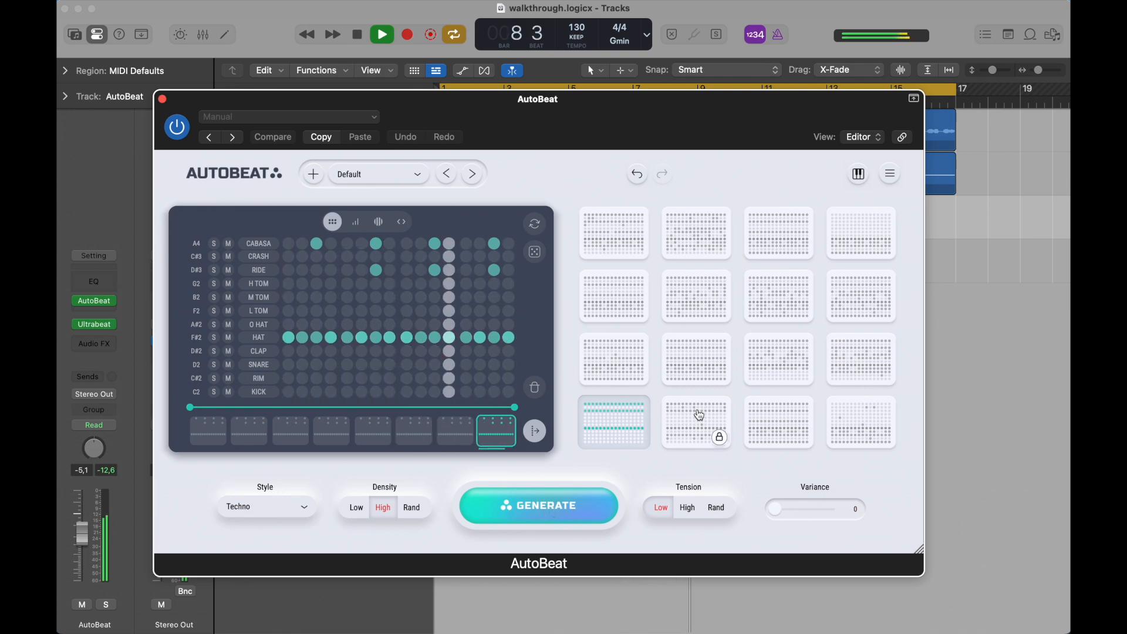
# - Audition the second, third and fourth patterns in the fourth row of the pattern grid during playback, and stop the project
pyautogui.click(699, 415)
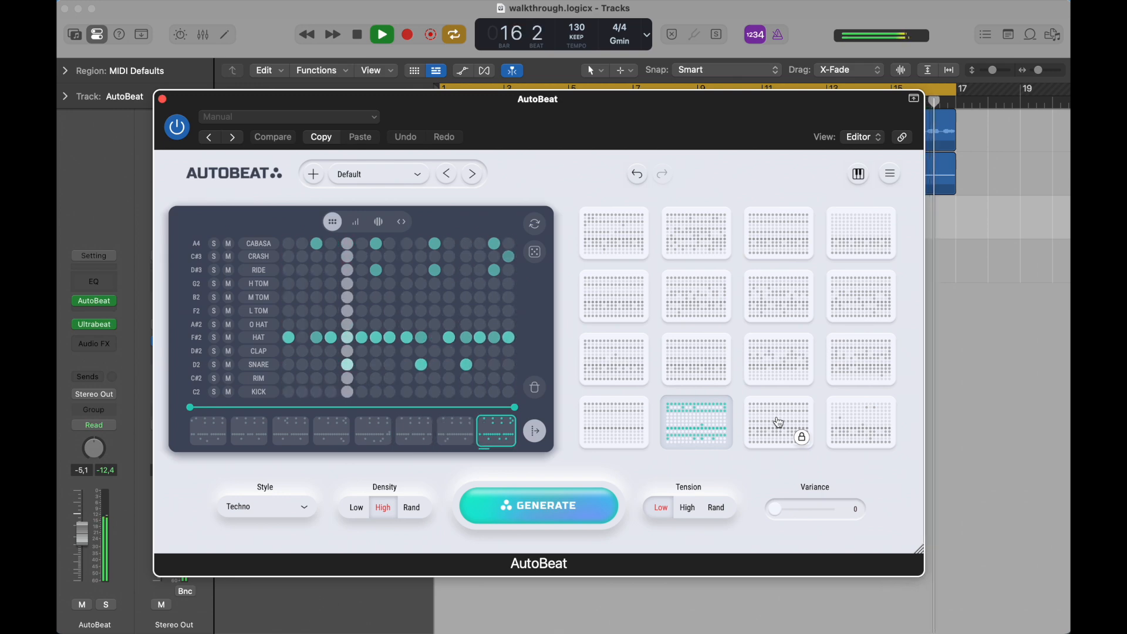
pyautogui.click(779, 422)
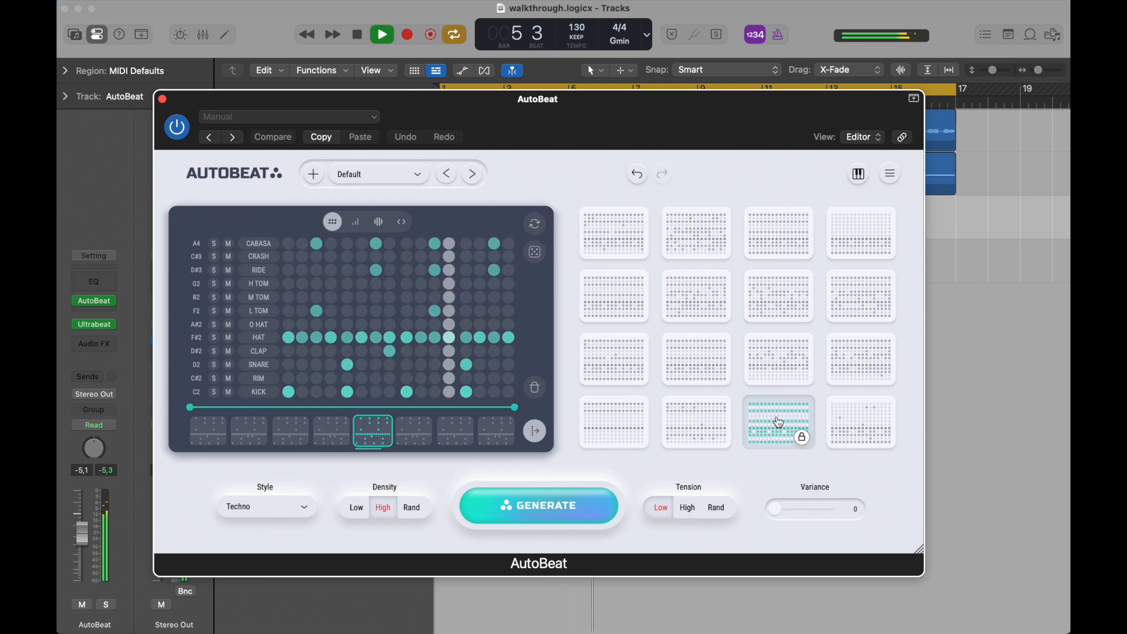
pyautogui.click(851, 424)
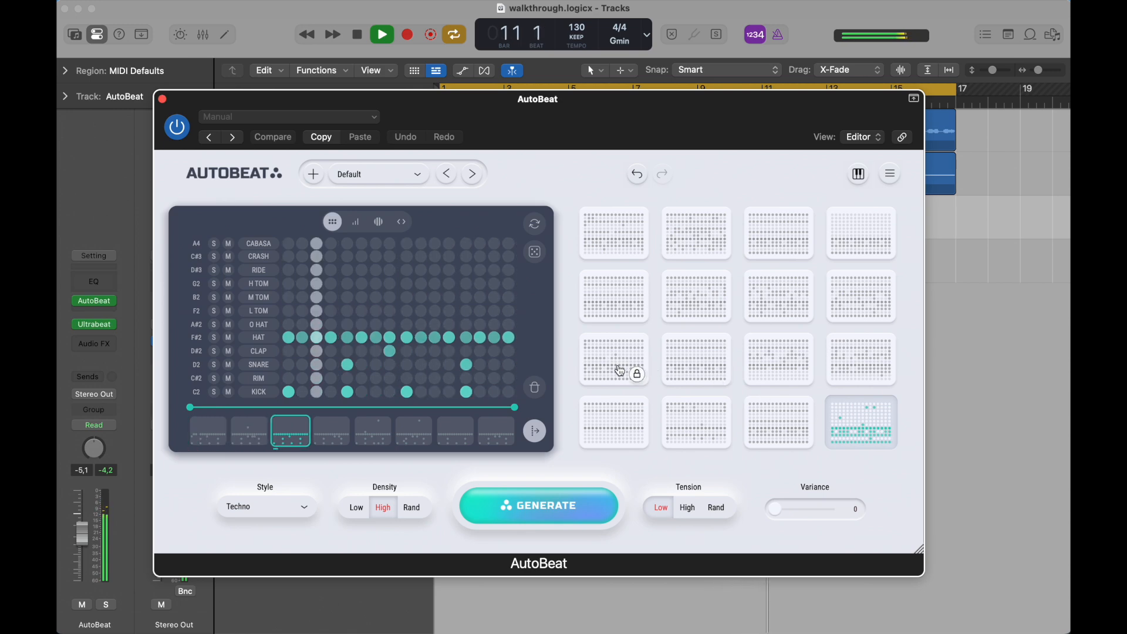
pyautogui.press('space')
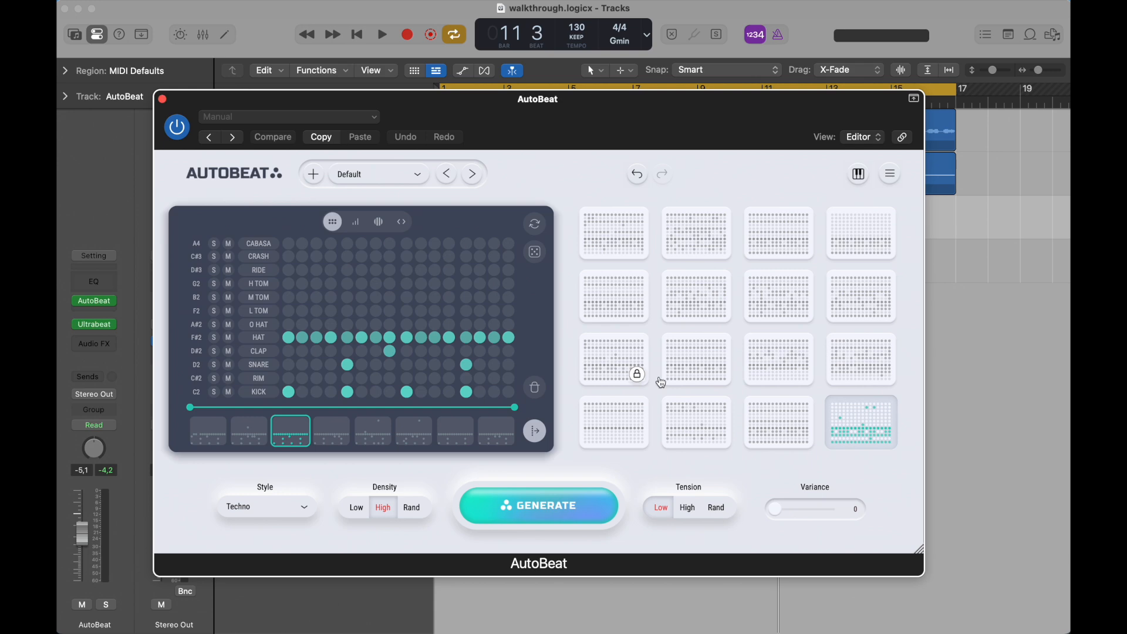
# - Compare the note layouts of the four fourth-row patterns with playback stopped
pyautogui.click(613, 428)
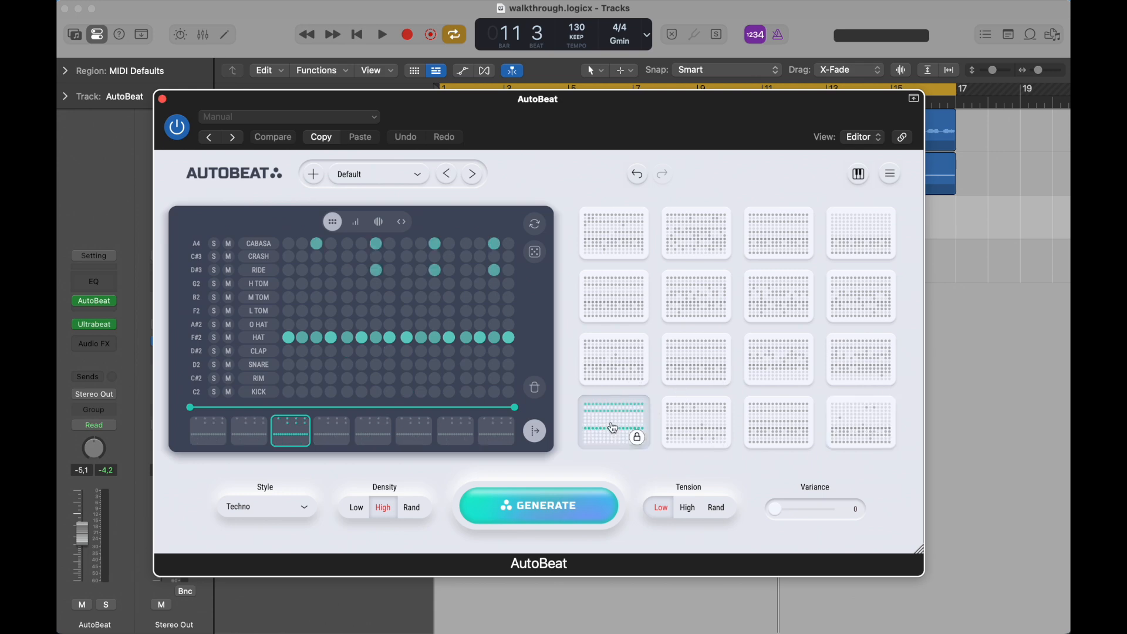
pyautogui.click(675, 430)
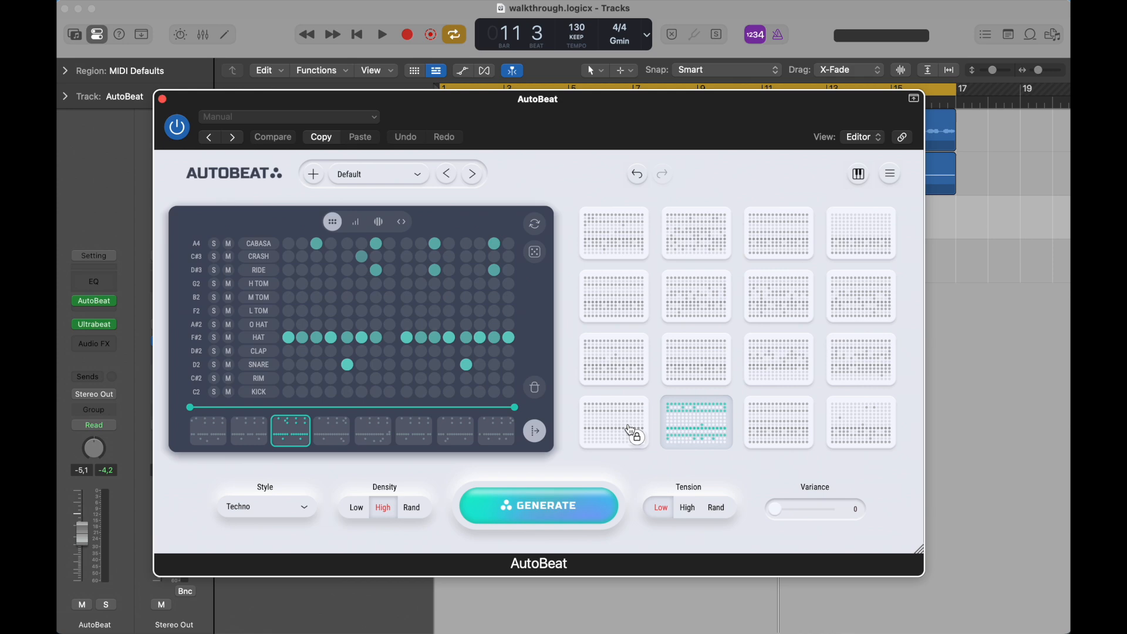
pyautogui.click(757, 430)
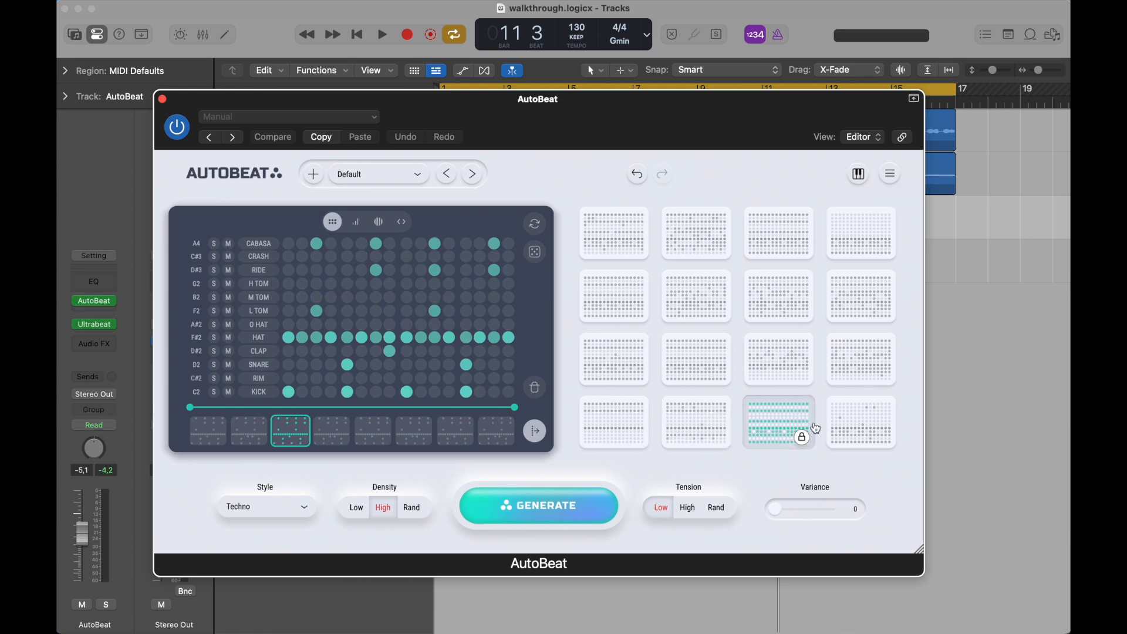
pyautogui.click(860, 426)
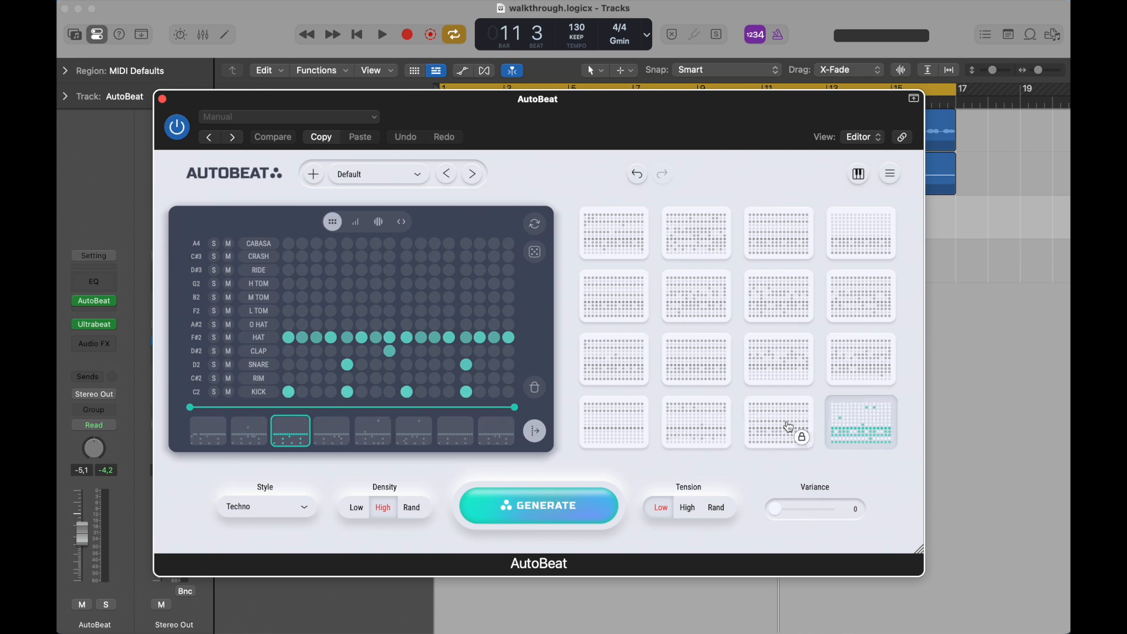
pyautogui.click(789, 428)
pyautogui.click(835, 424)
# - Play the project and audition the four patterns in the third row of the pattern grid one after another
pyautogui.click(614, 365)
pyautogui.press('space')
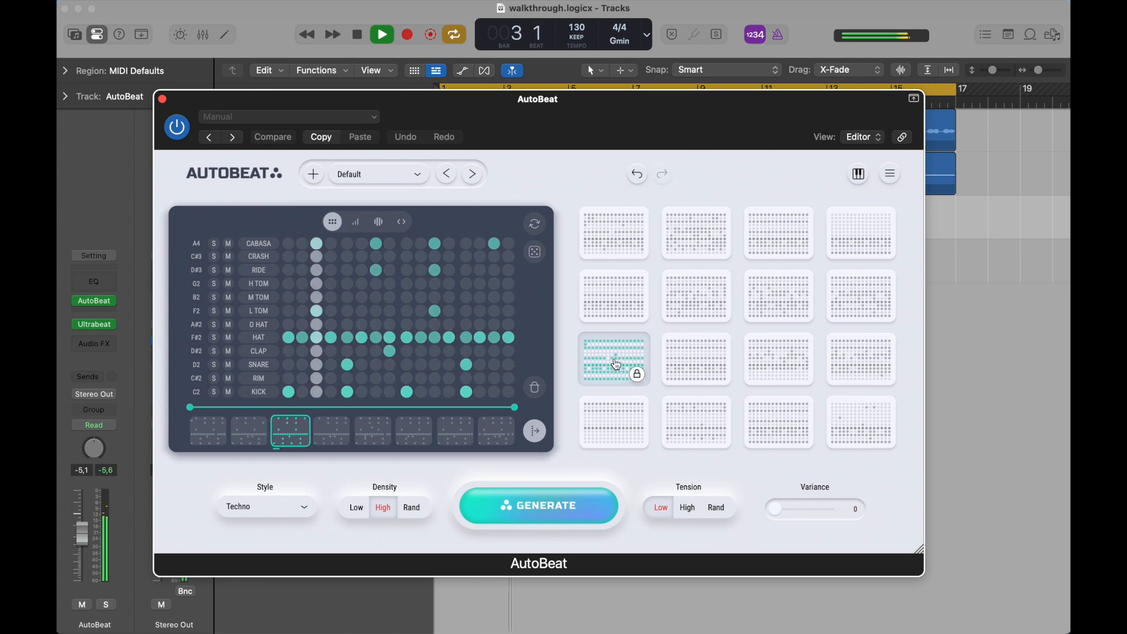
pyautogui.click(677, 365)
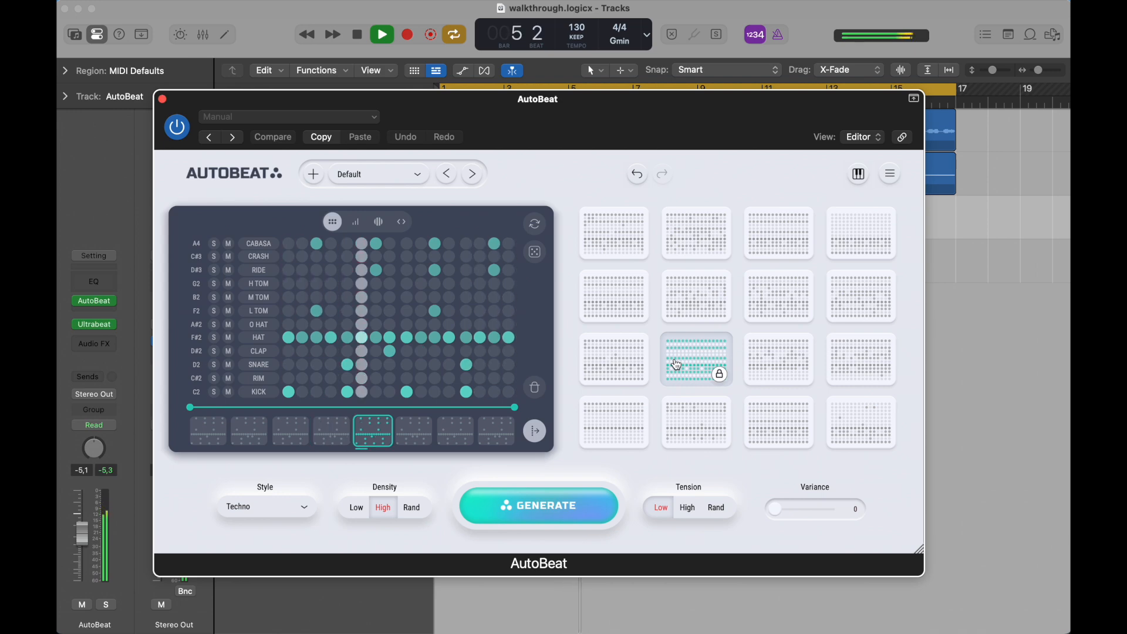
pyautogui.click(765, 362)
pyautogui.press('space')
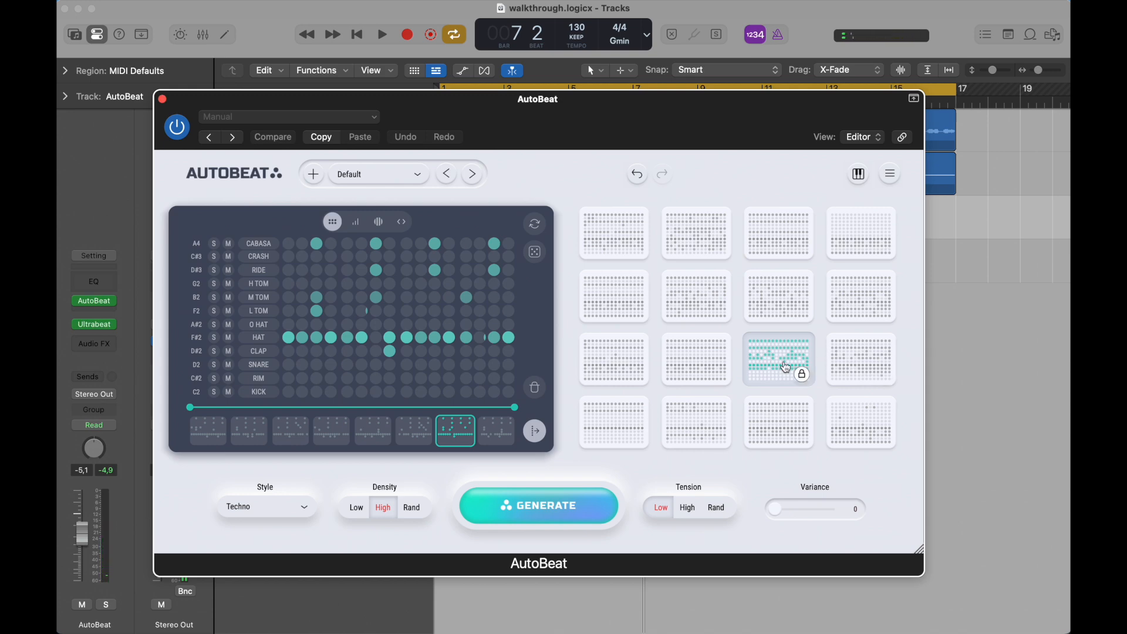
pyautogui.press('space')
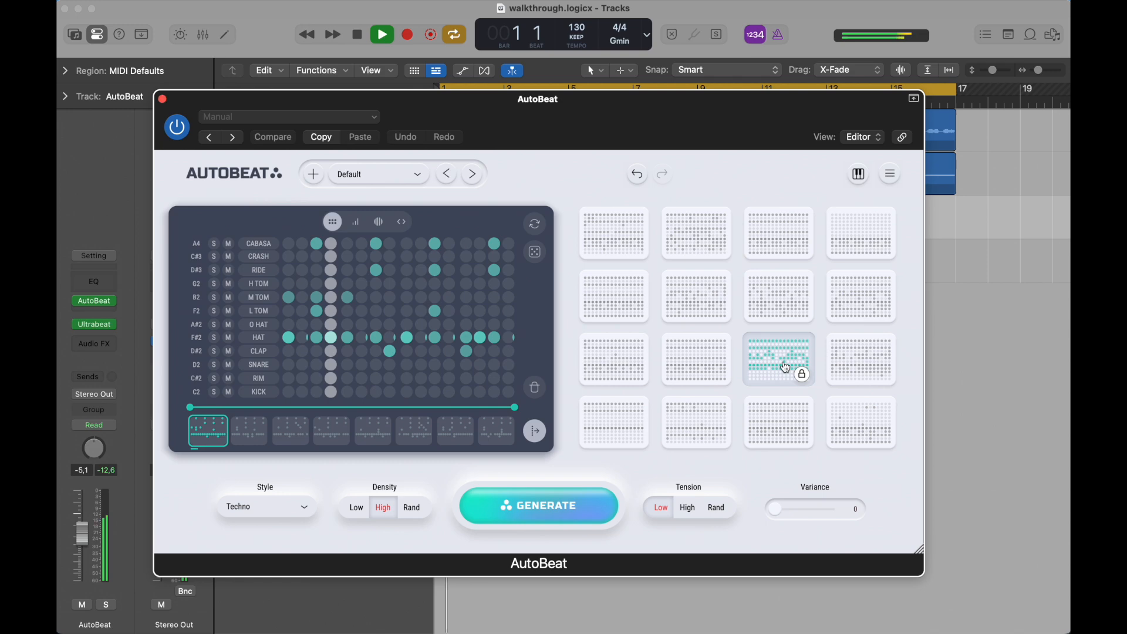
pyautogui.click(841, 367)
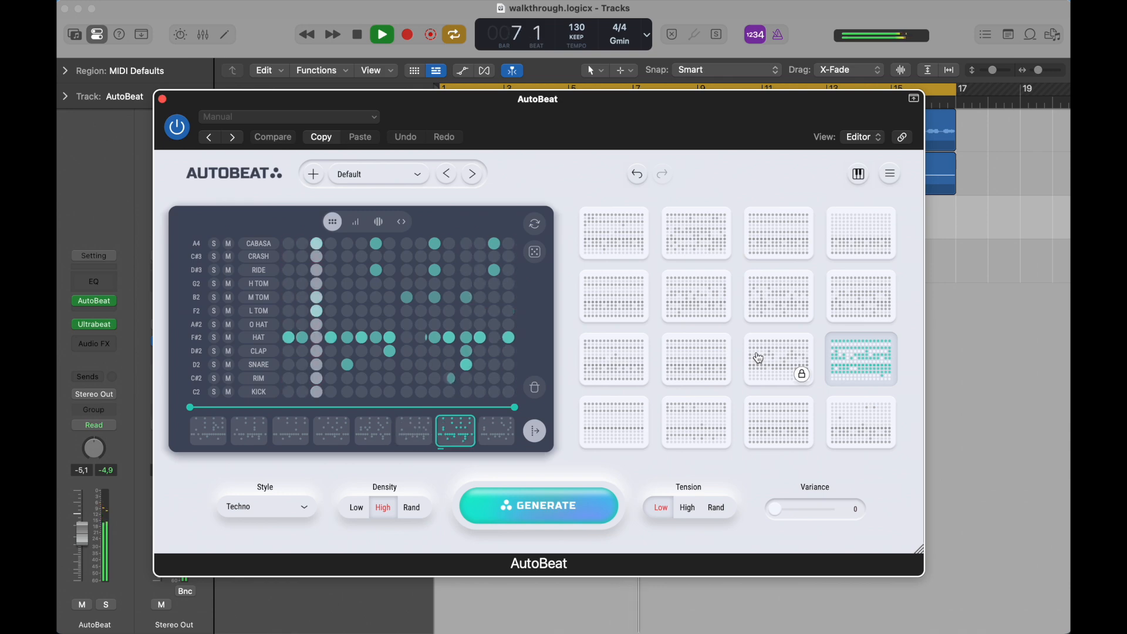
# - Audition the four second-row patterns in turn, restarting playback when moving on to the second one
pyautogui.click(619, 305)
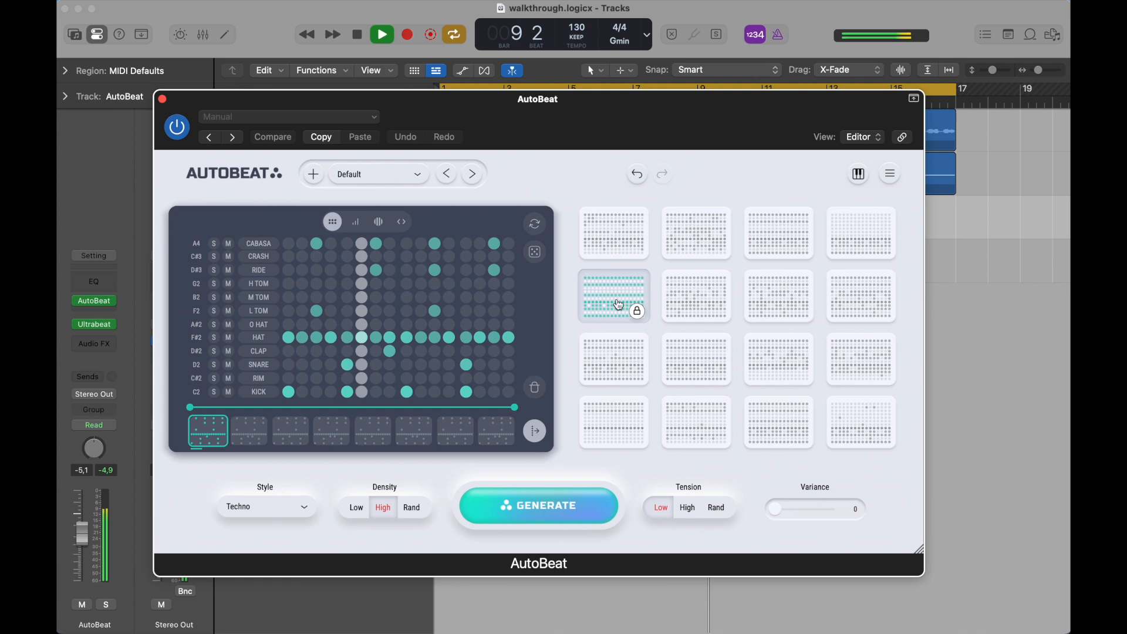
pyautogui.press('space')
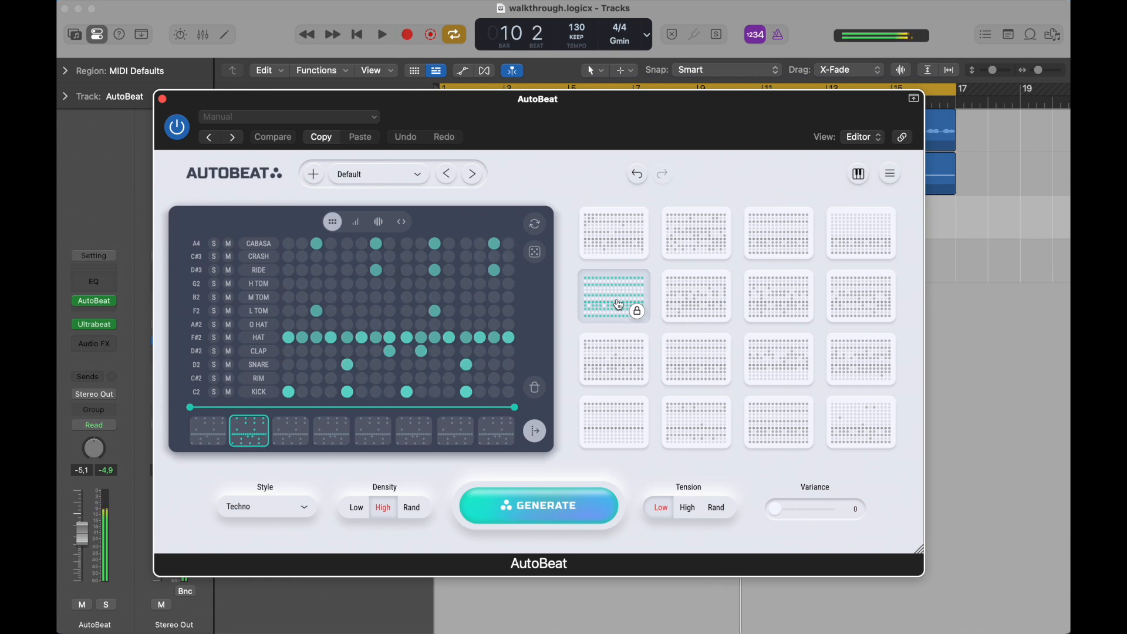
pyautogui.click(698, 303)
pyautogui.press('space')
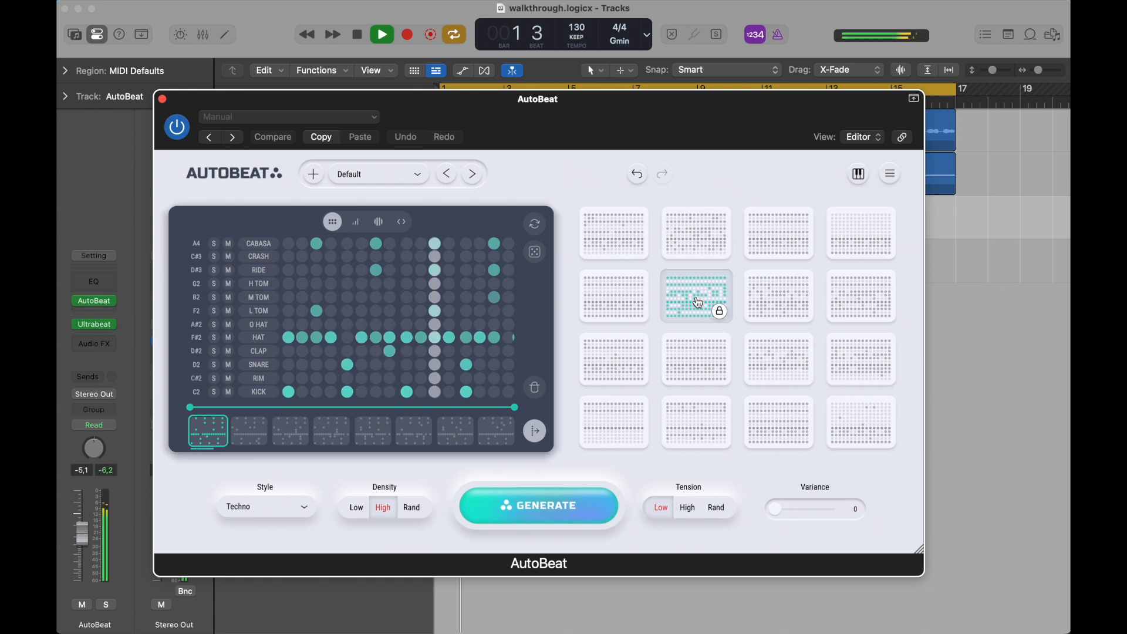
pyautogui.click(766, 307)
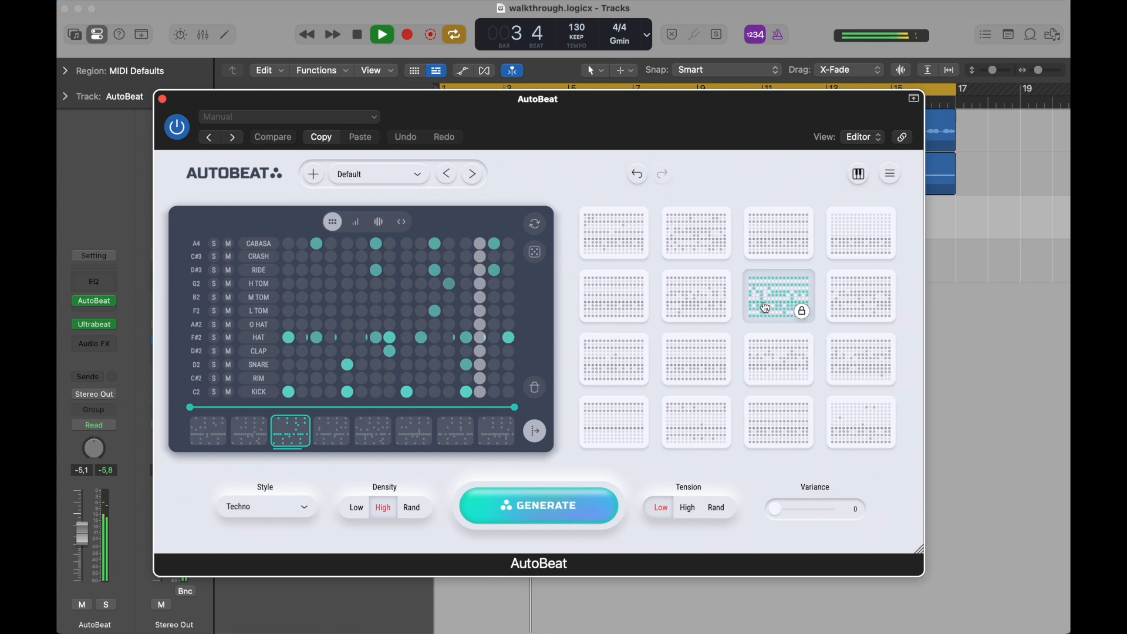
pyautogui.click(842, 307)
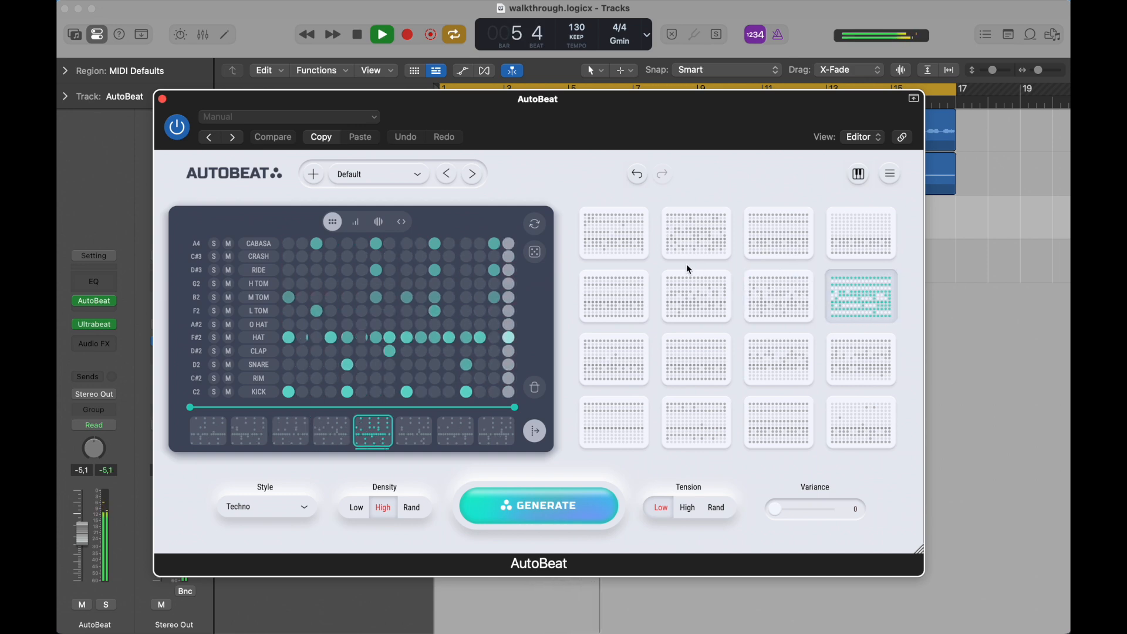
# - Audition the four first-row patterns one after another during playback, and stop the project
pyautogui.click(616, 246)
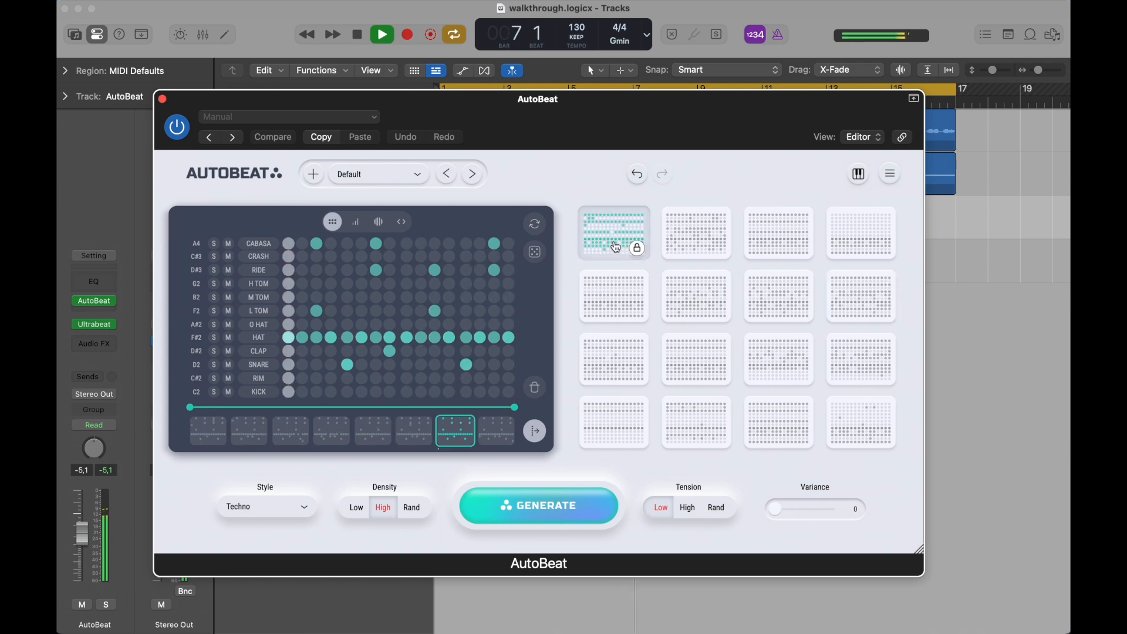
pyautogui.click(681, 246)
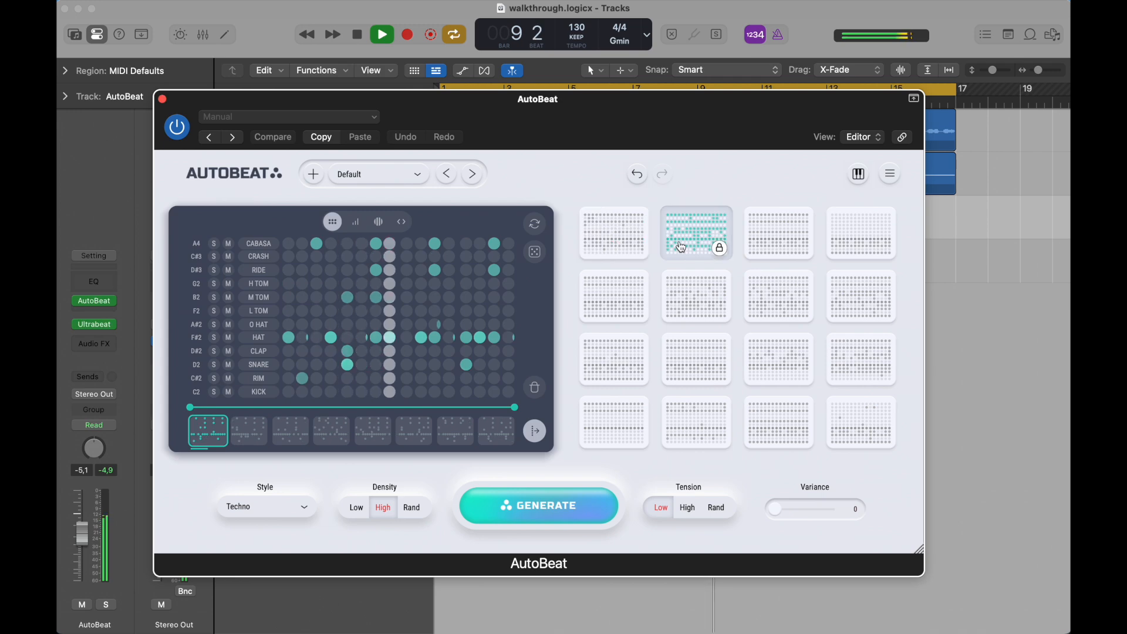
pyautogui.click(763, 245)
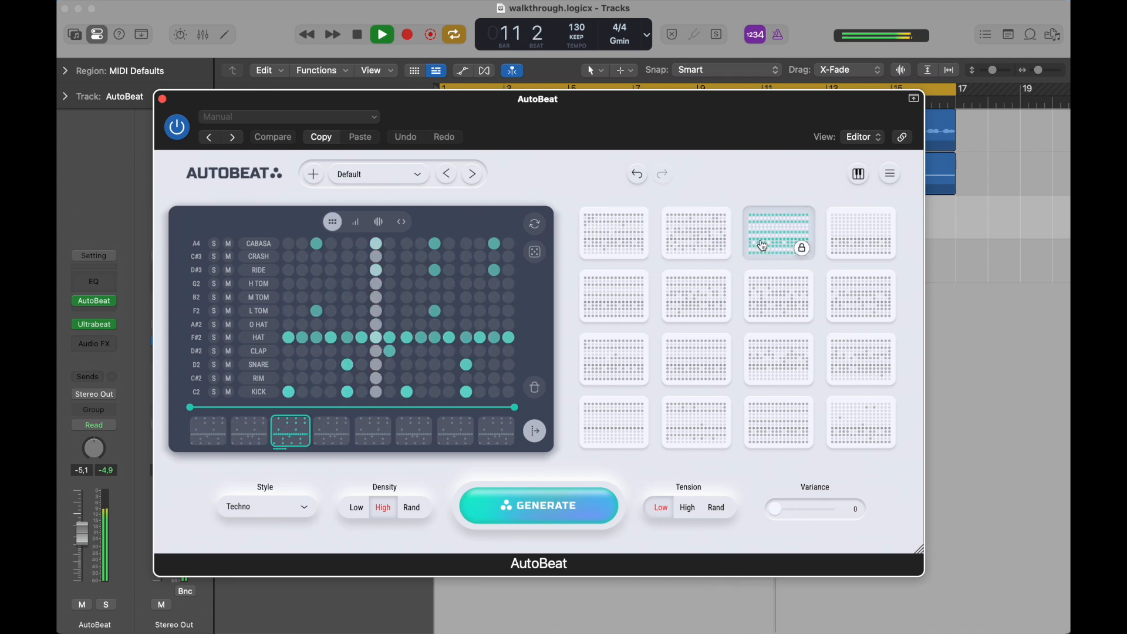
pyautogui.click(858, 244)
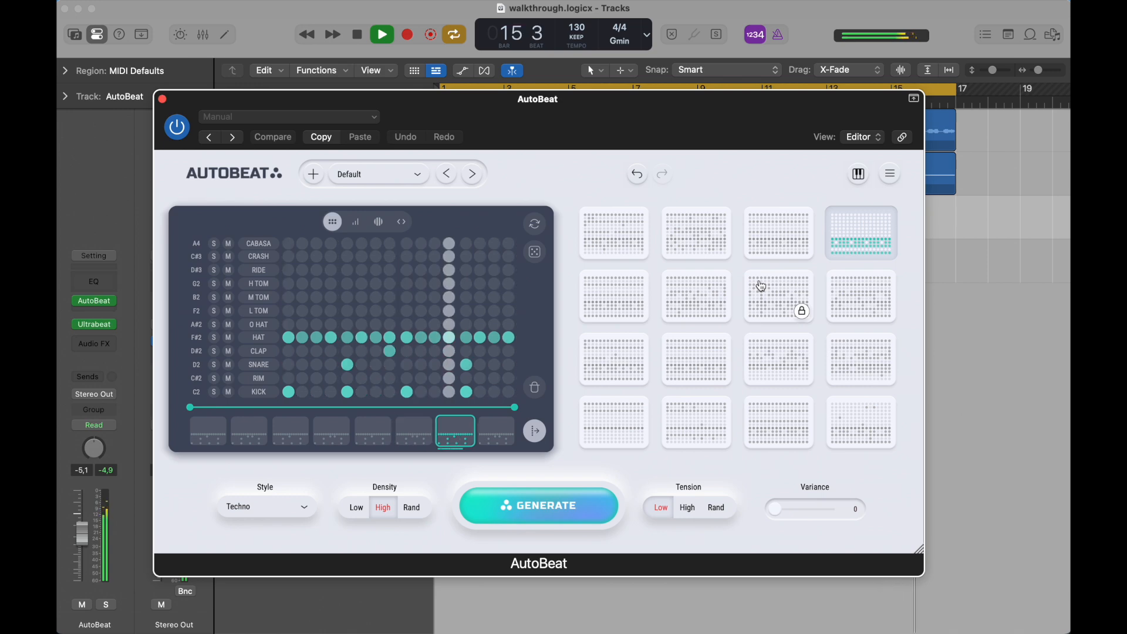
pyautogui.press('space')
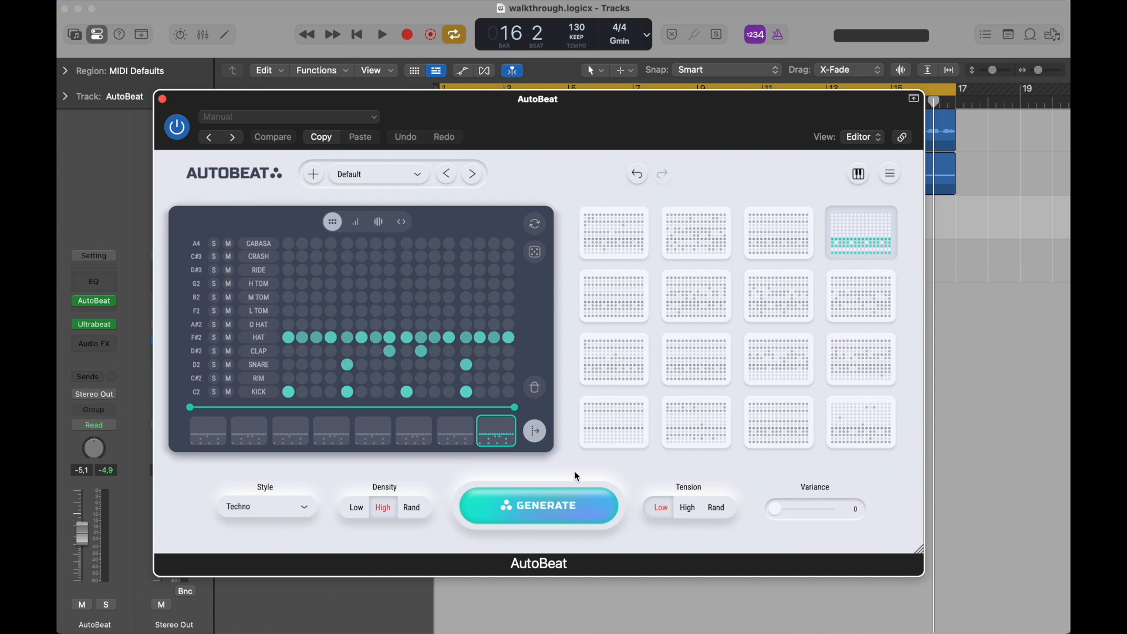
# - Restart playback, generate a new Techno beat set, and audition the first third-row pattern and the third second-row pattern
pyautogui.click(383, 35)
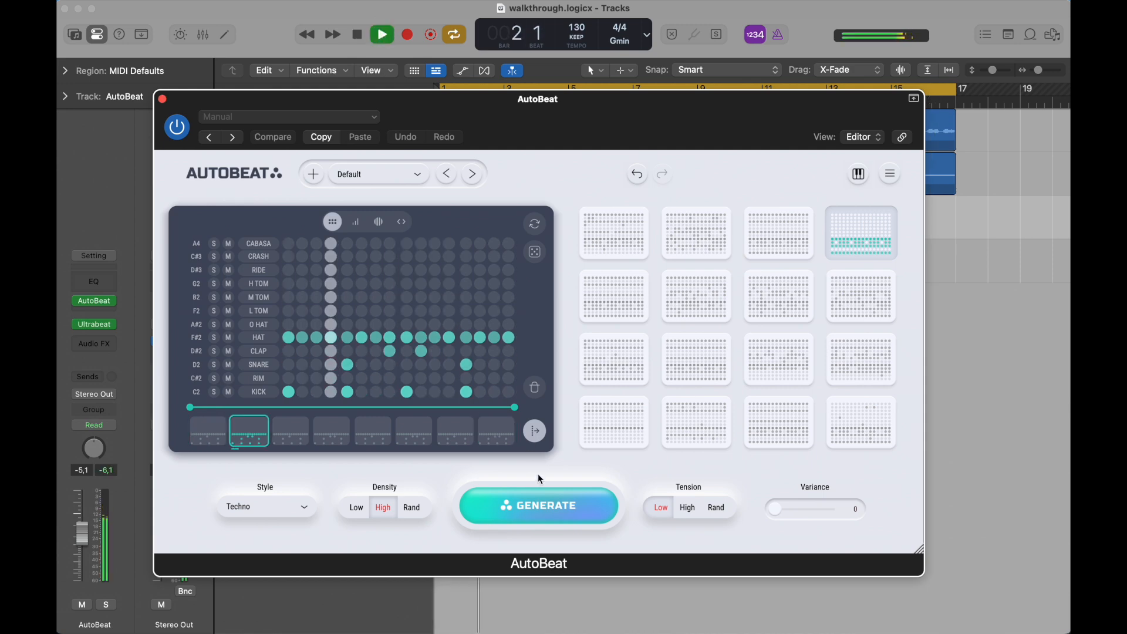
pyautogui.click(541, 505)
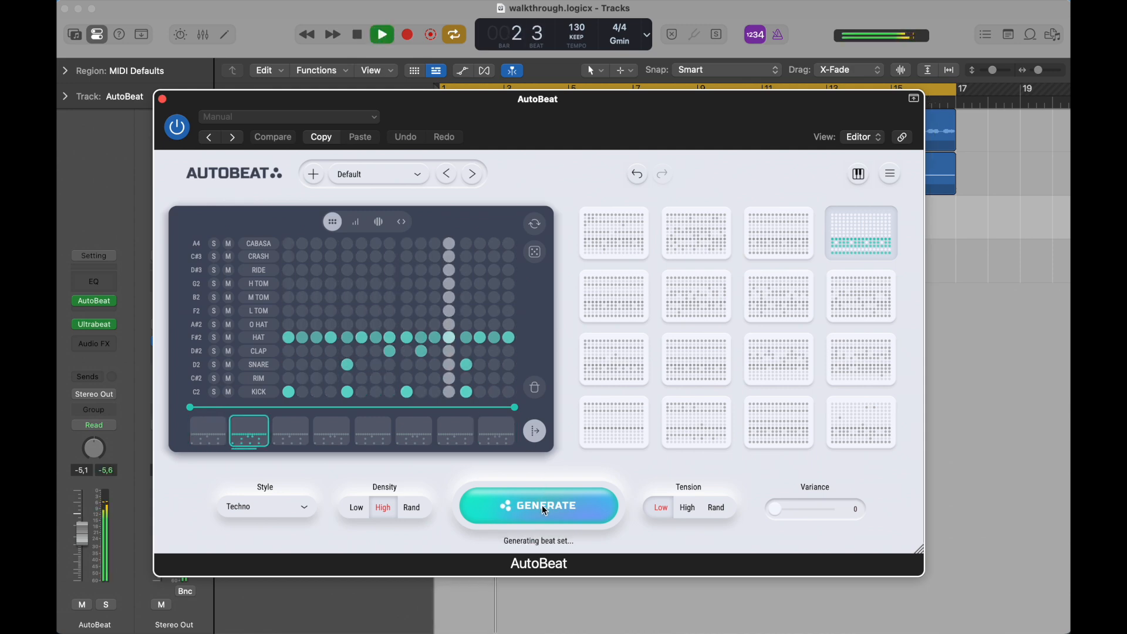
pyautogui.click(622, 372)
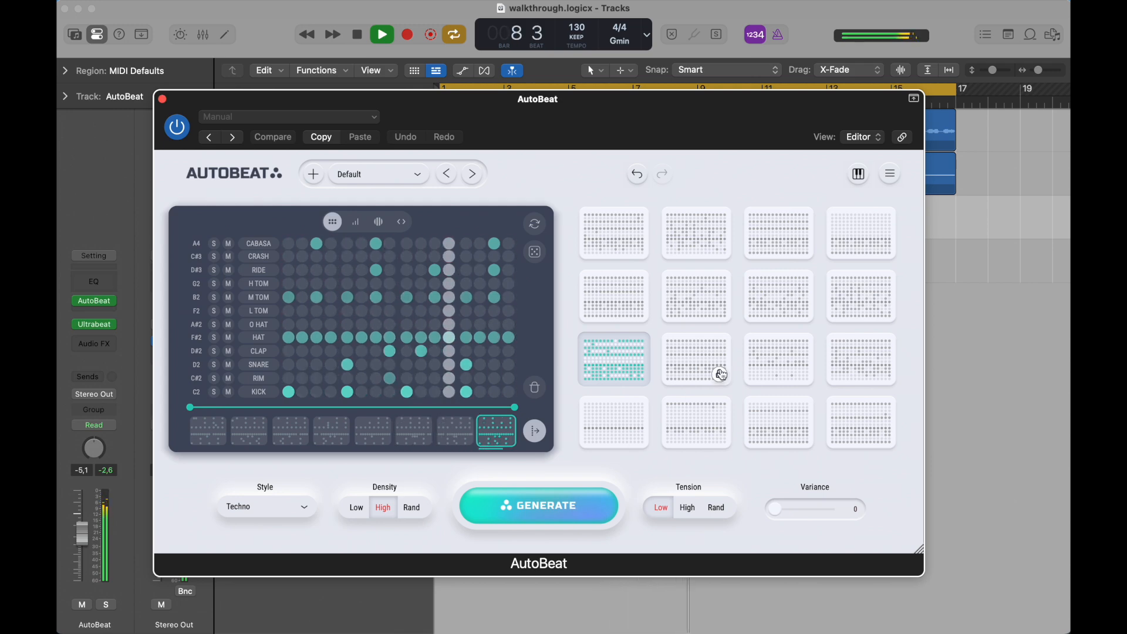
pyautogui.click(769, 307)
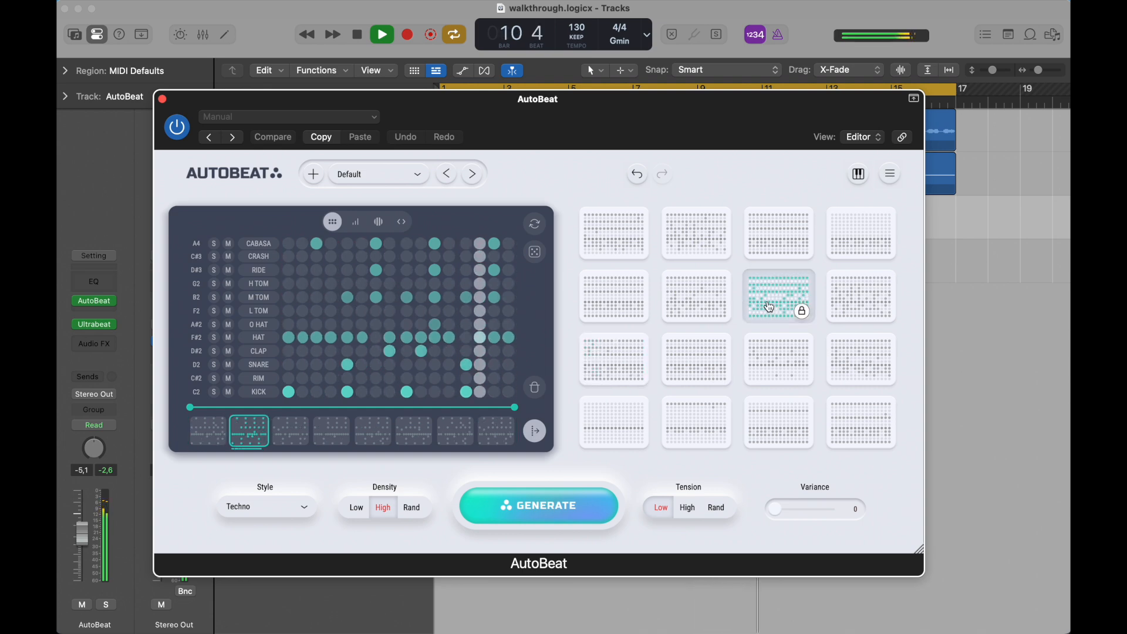
# - Set the tension to High, generate a new beat set, and audition the third pattern in the fourth row
pyautogui.click(689, 512)
pyautogui.click(550, 505)
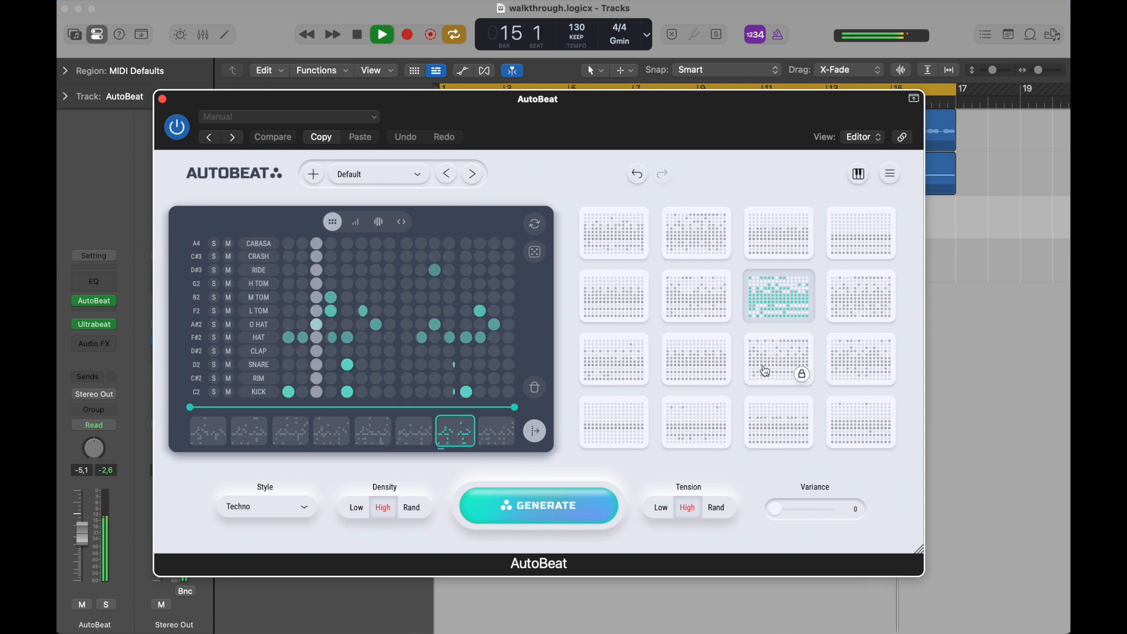
pyautogui.click(774, 433)
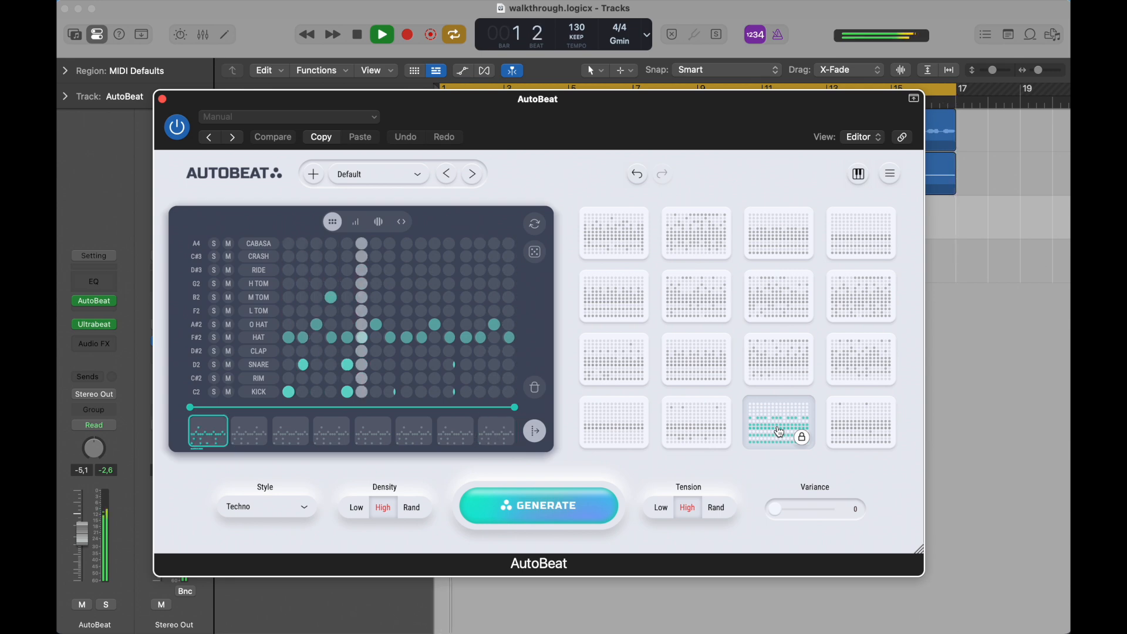
# - Generate another high-tension beat set and audition the first two patterns in the third row
pyautogui.click(551, 509)
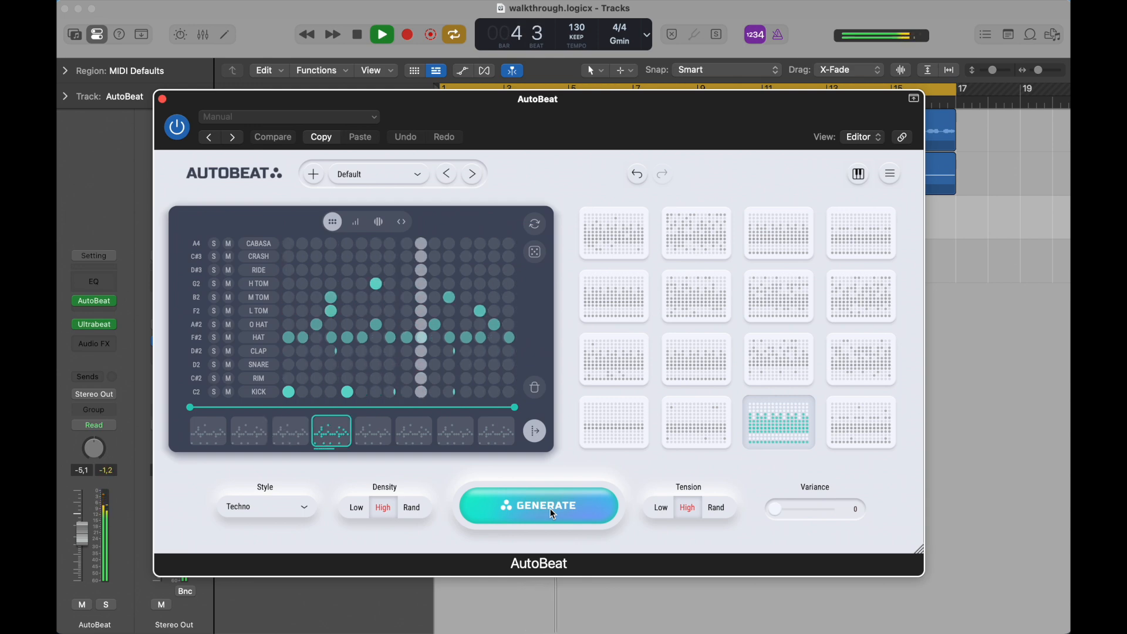
pyautogui.moveTo(597, 414)
pyautogui.click(599, 367)
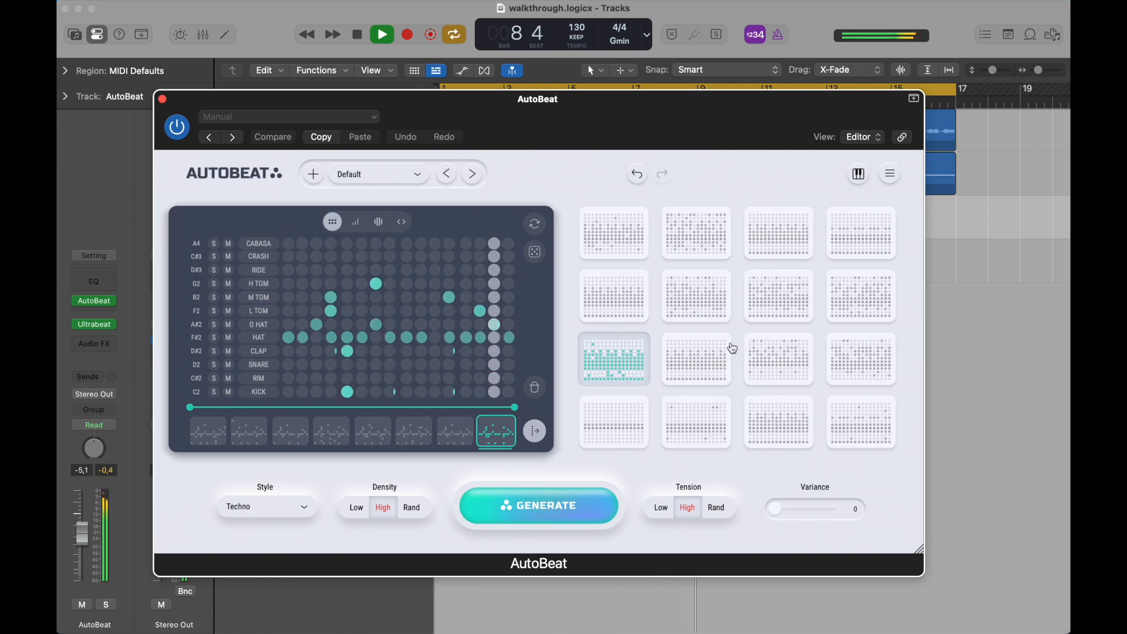
pyautogui.click(710, 369)
# - Set the variance to 58, generate a new beat set, and audition the first pattern of rows one and three and the fourth-row last pattern
pyautogui.click(816, 511)
pyautogui.click(563, 511)
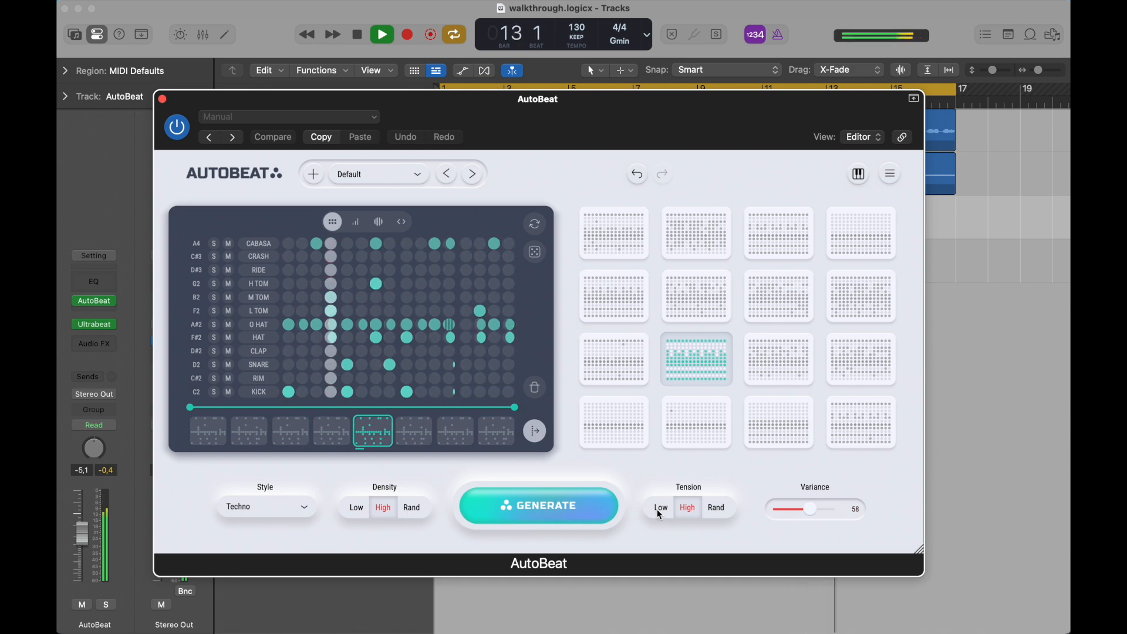
pyautogui.click(629, 246)
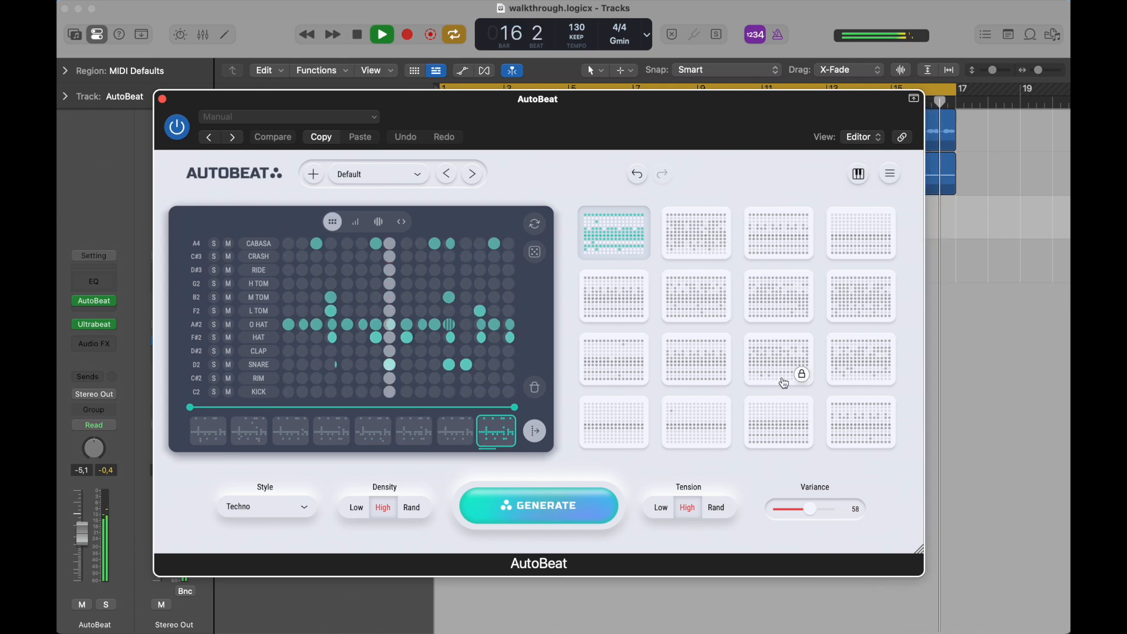
pyautogui.click(626, 369)
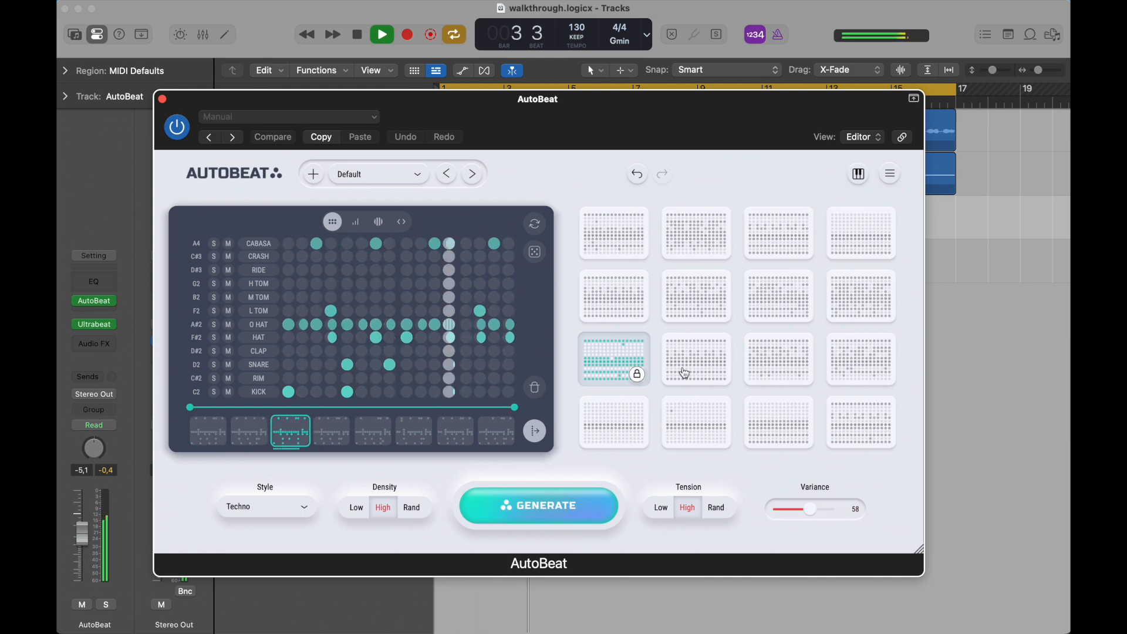
pyautogui.click(850, 418)
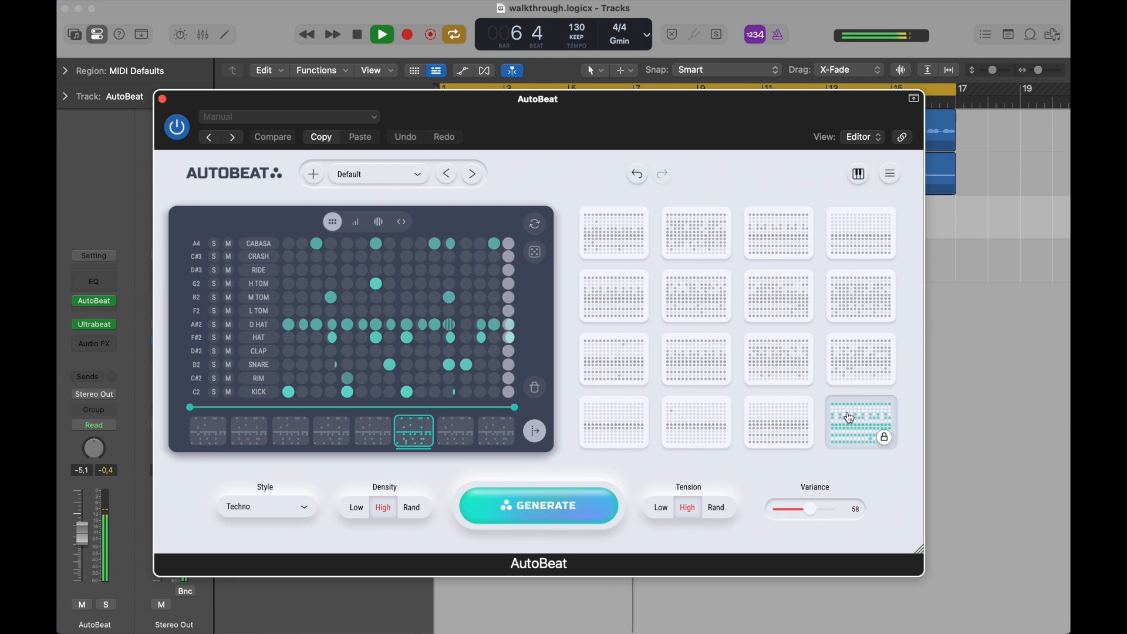
# - Generate six more high-tension Techno beat sets in succession, auditioning each through the last pattern in the fourth row
pyautogui.click(587, 500)
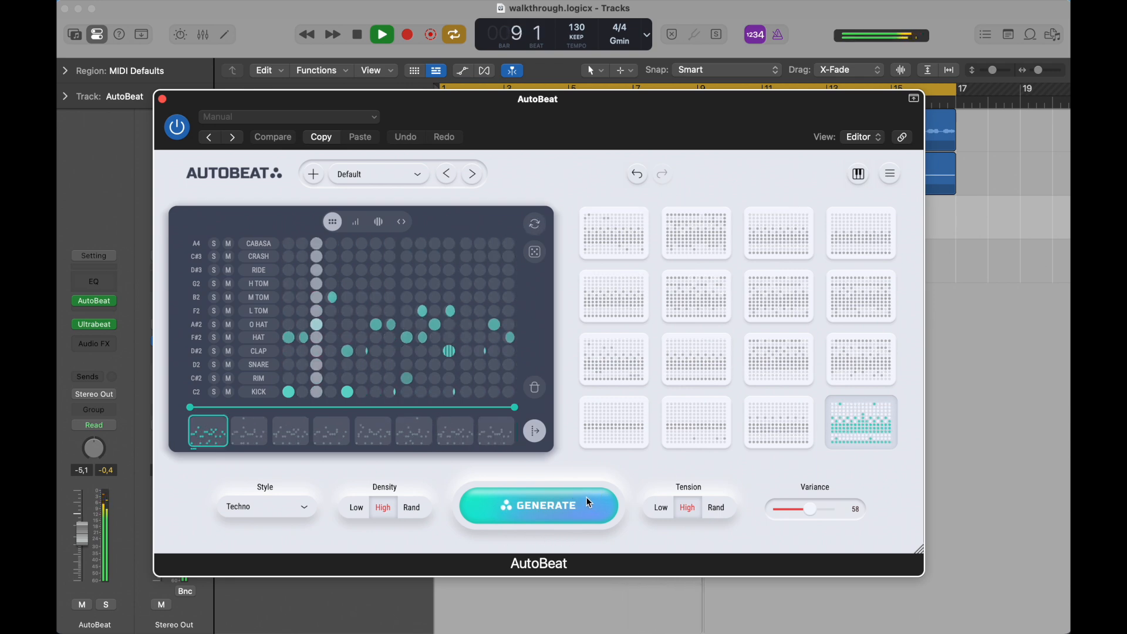
pyautogui.click(589, 502)
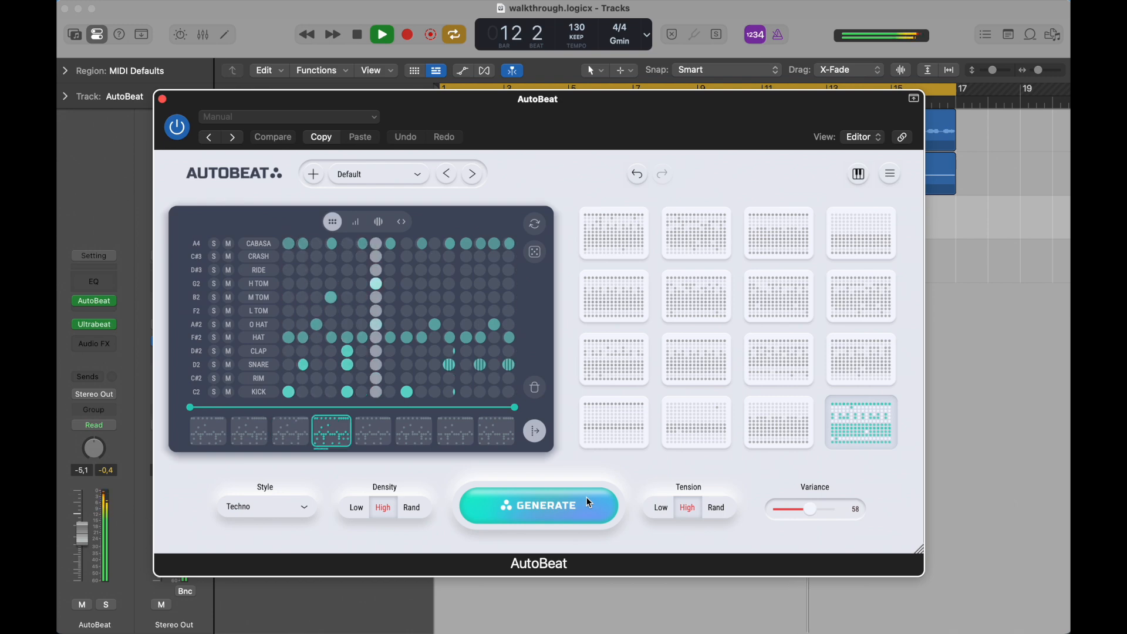
pyautogui.click(585, 497)
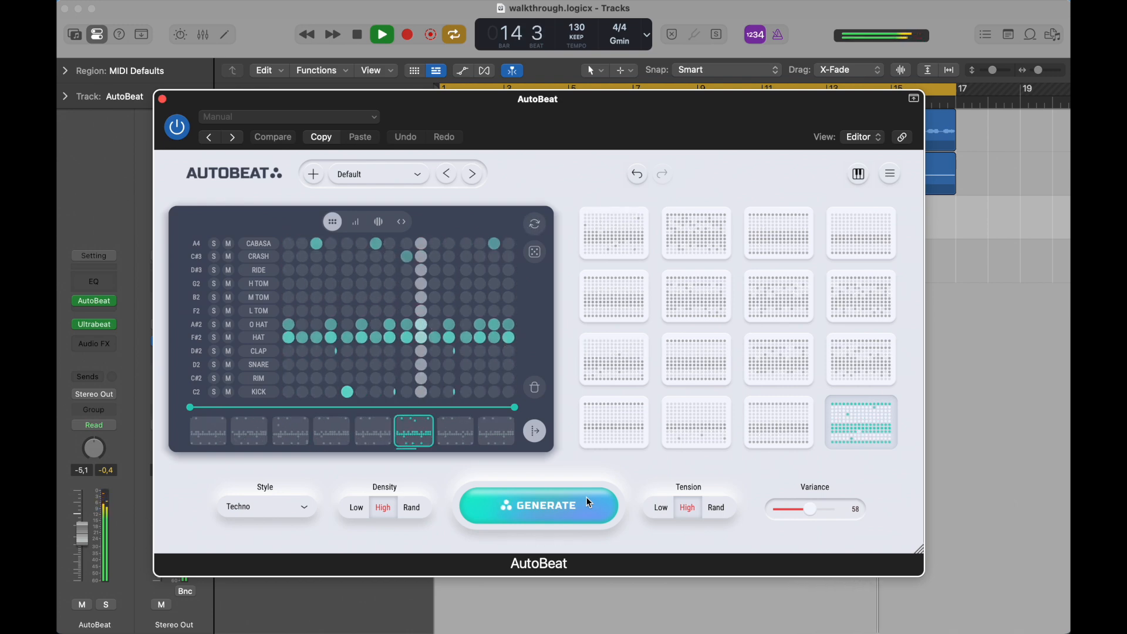
pyautogui.click(586, 497)
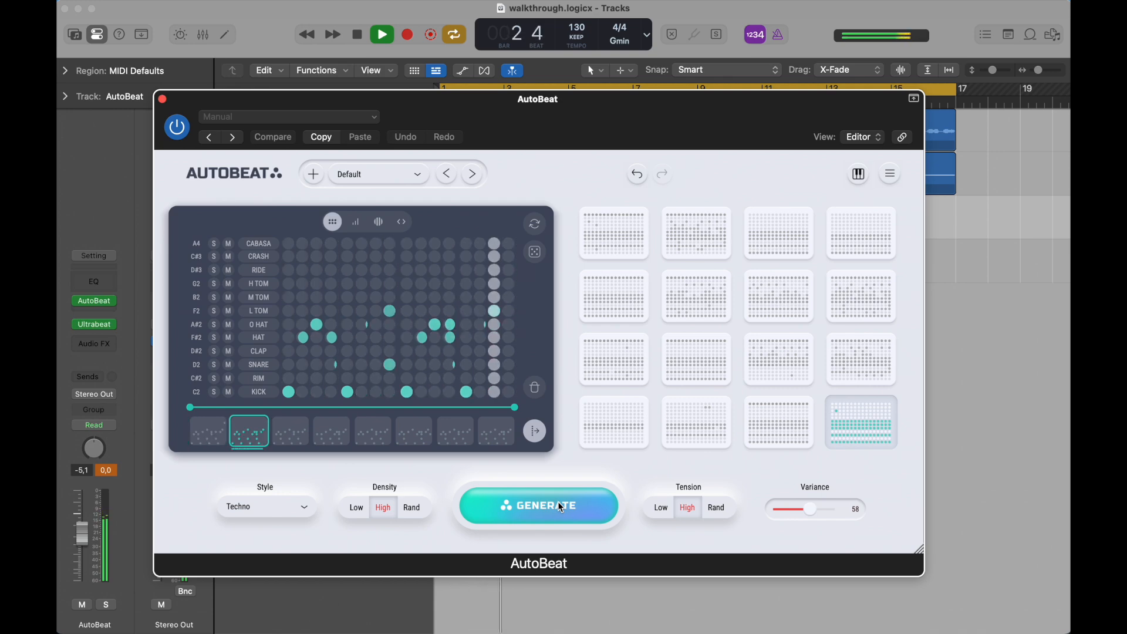
pyautogui.click(558, 502)
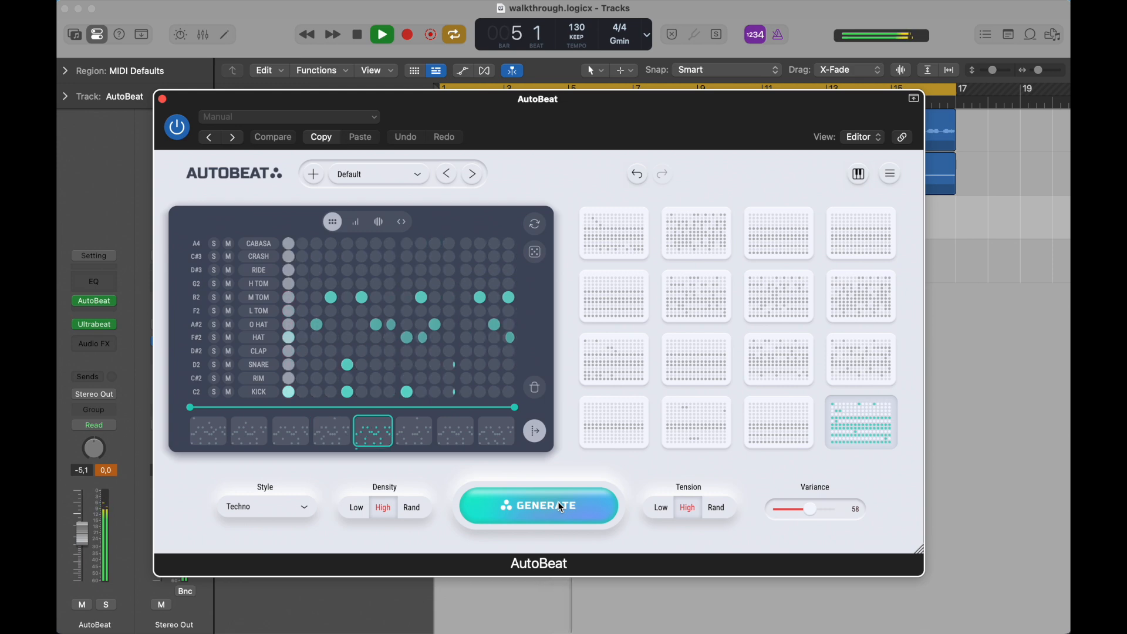
pyautogui.click(558, 501)
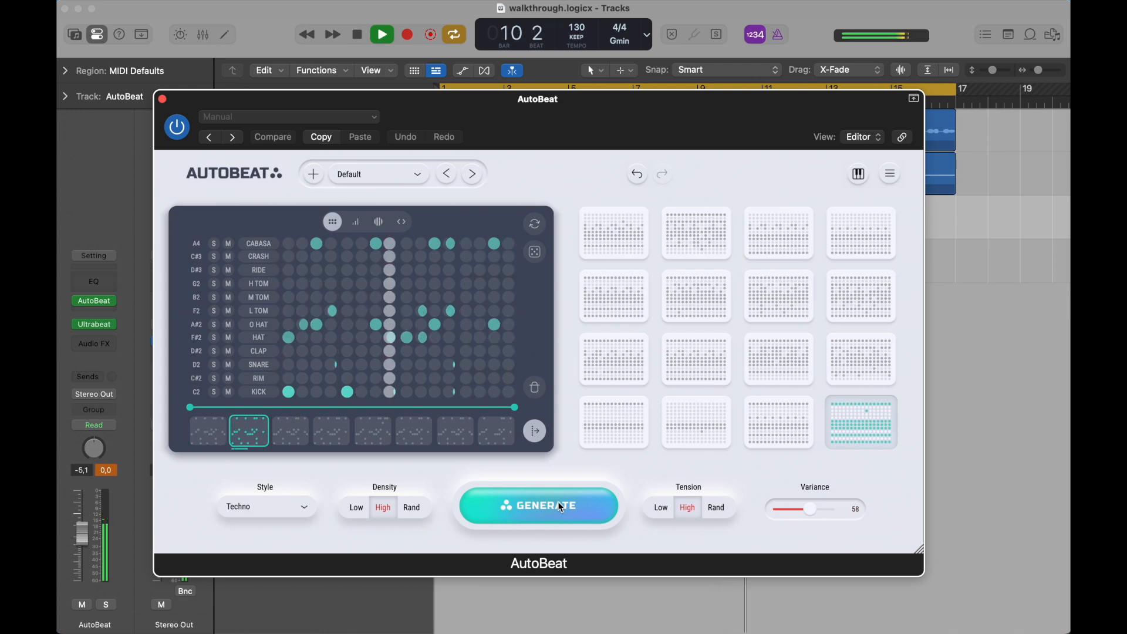
# - Generate two House beat sets, auditioning the second and third patterns in row three and the first in row two between them
pyautogui.click(286, 504)
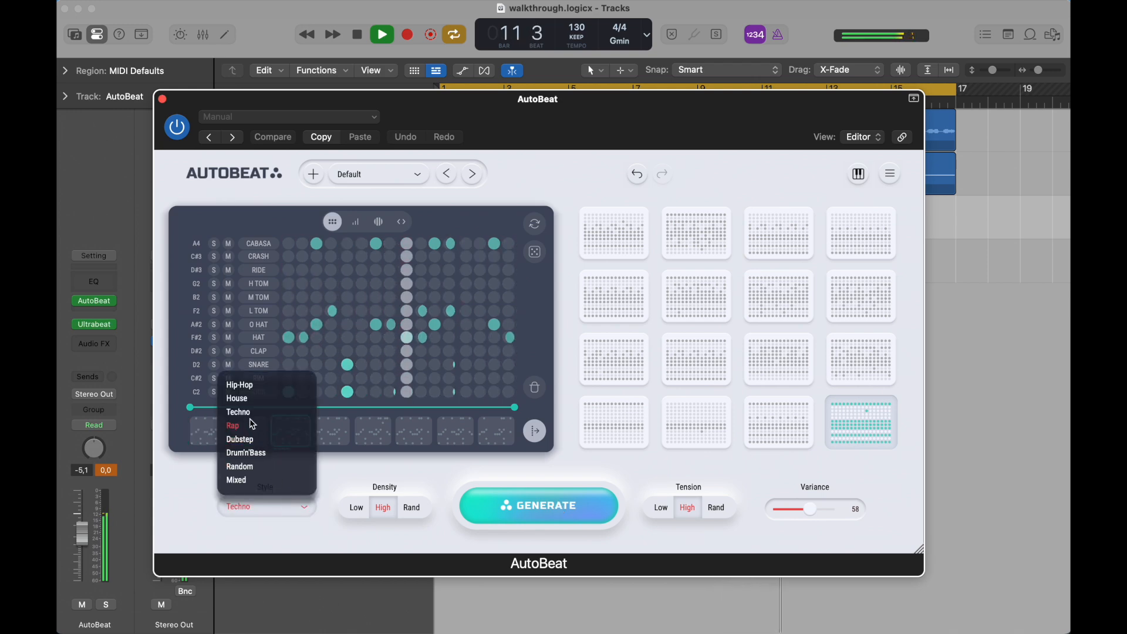
pyautogui.click(237, 399)
pyautogui.click(555, 509)
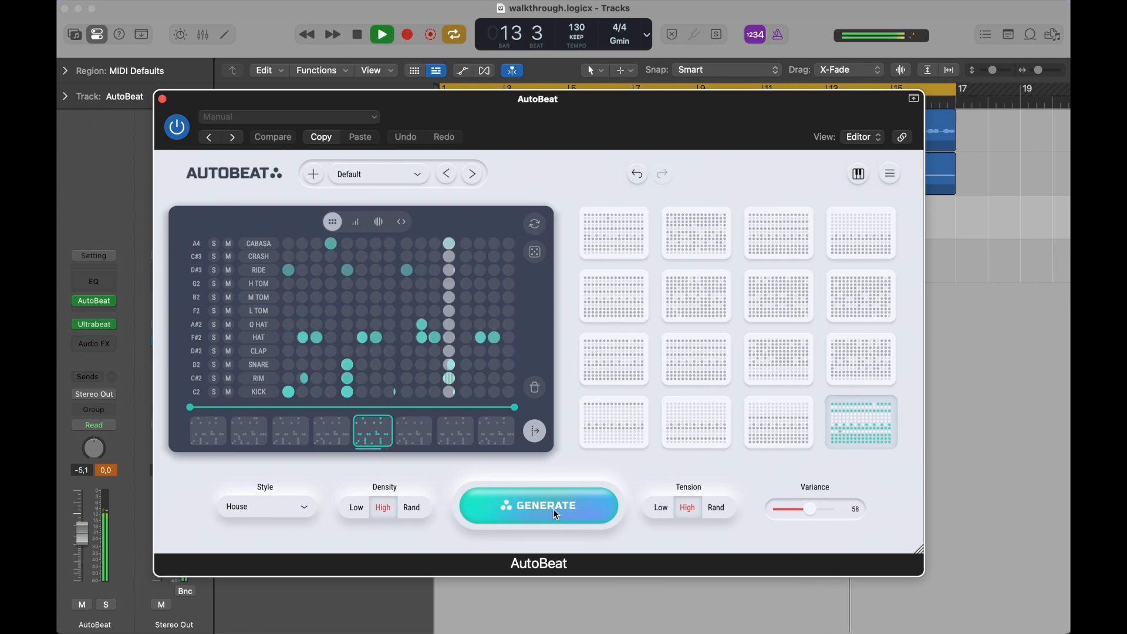
pyautogui.click(685, 364)
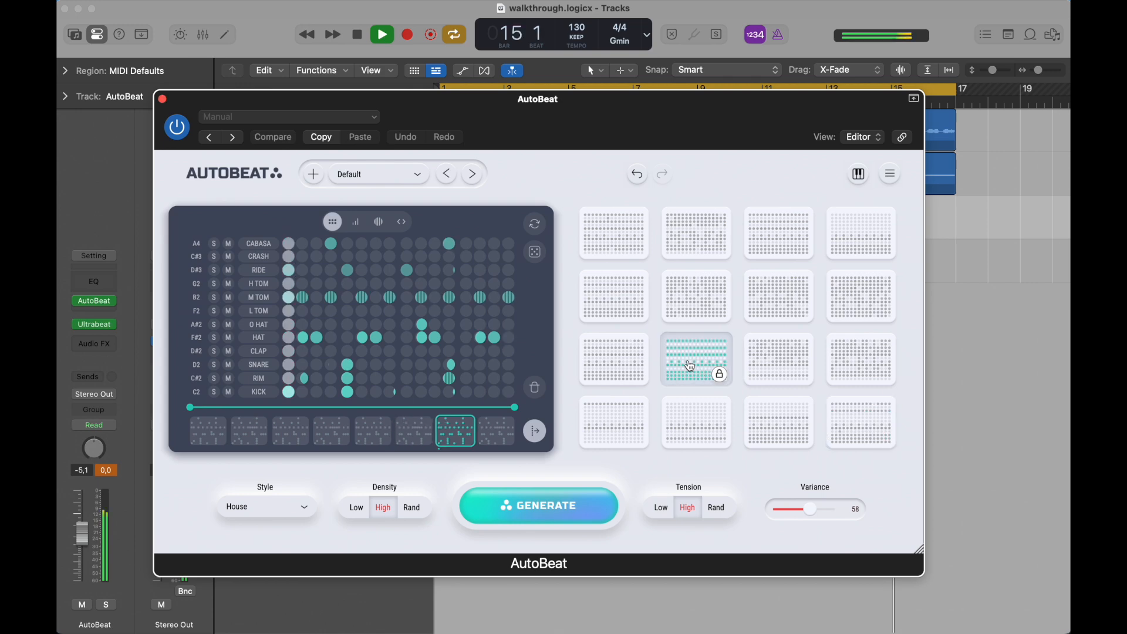
pyautogui.click(763, 376)
pyautogui.click(620, 310)
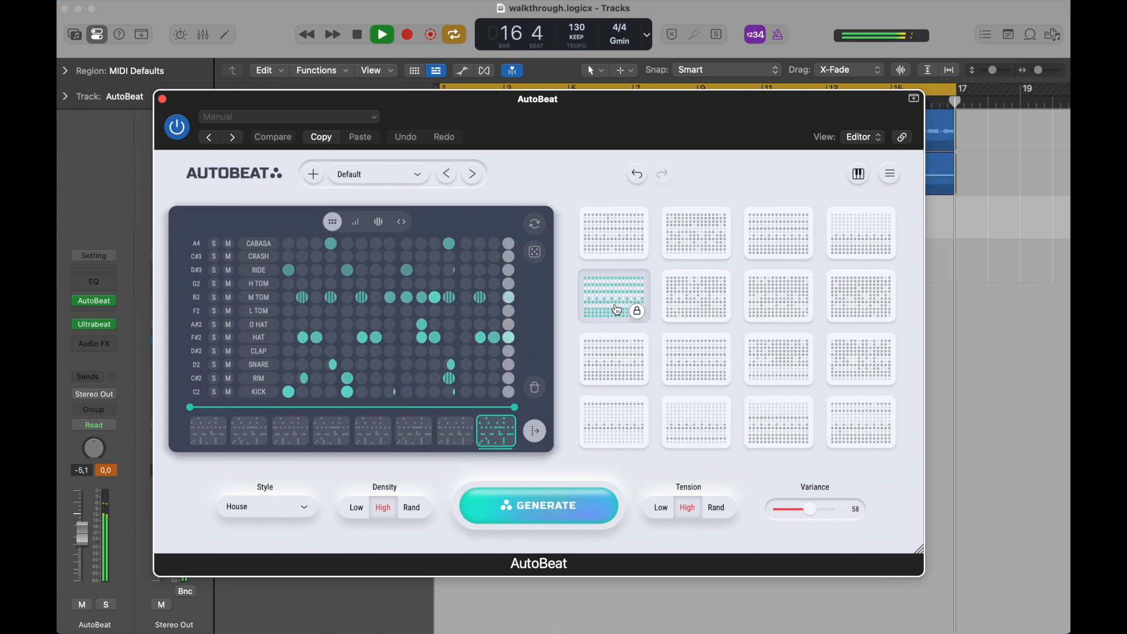
pyautogui.click(564, 510)
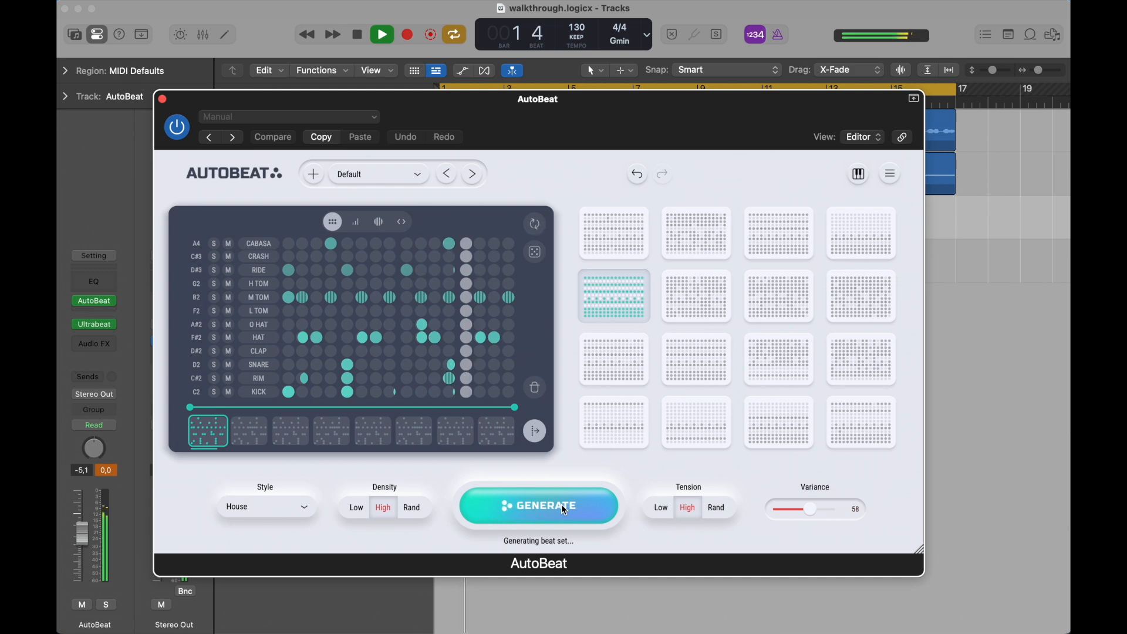
# - Change the style to Rap and generate a beat set, with the tension set to Low and the variance to 23
pyautogui.click(277, 508)
pyautogui.click(241, 426)
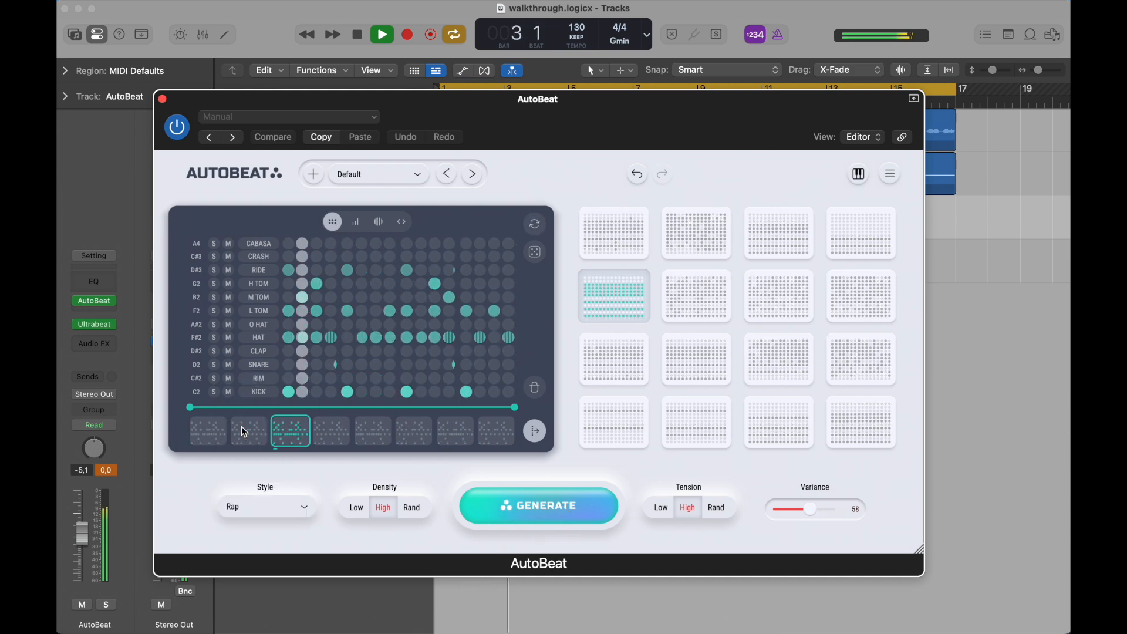
pyautogui.click(550, 506)
pyautogui.click(662, 511)
pyautogui.moveTo(810, 509); pyautogui.dragTo(786, 506)
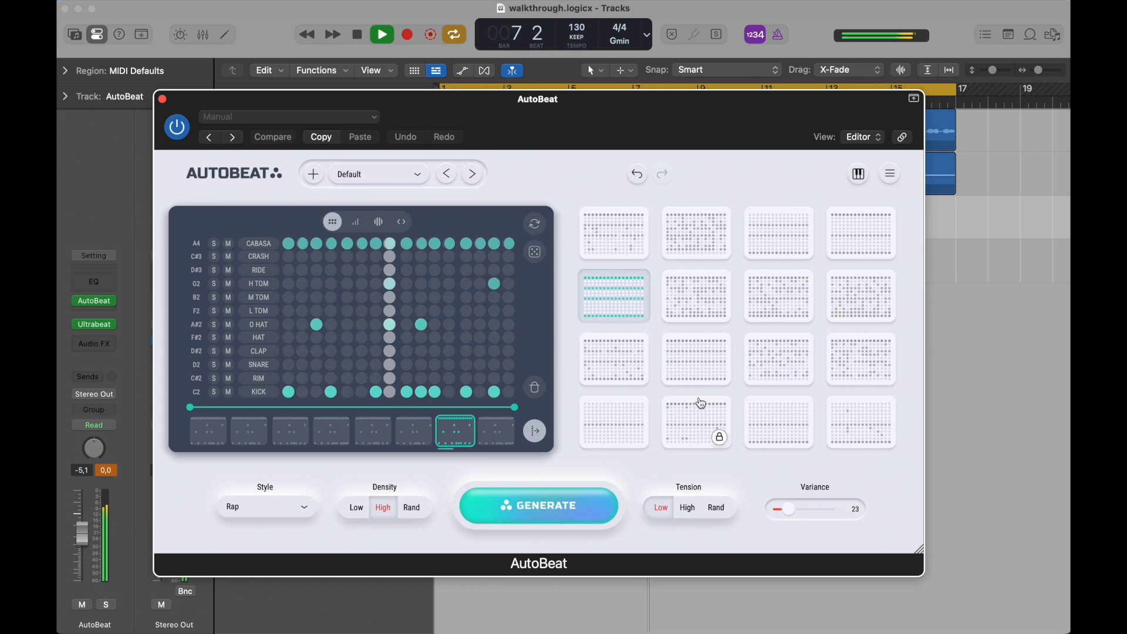
# - Audition the third pattern in the fourth row and the first in the third row, and generate another Rap beat set
pyautogui.click(775, 422)
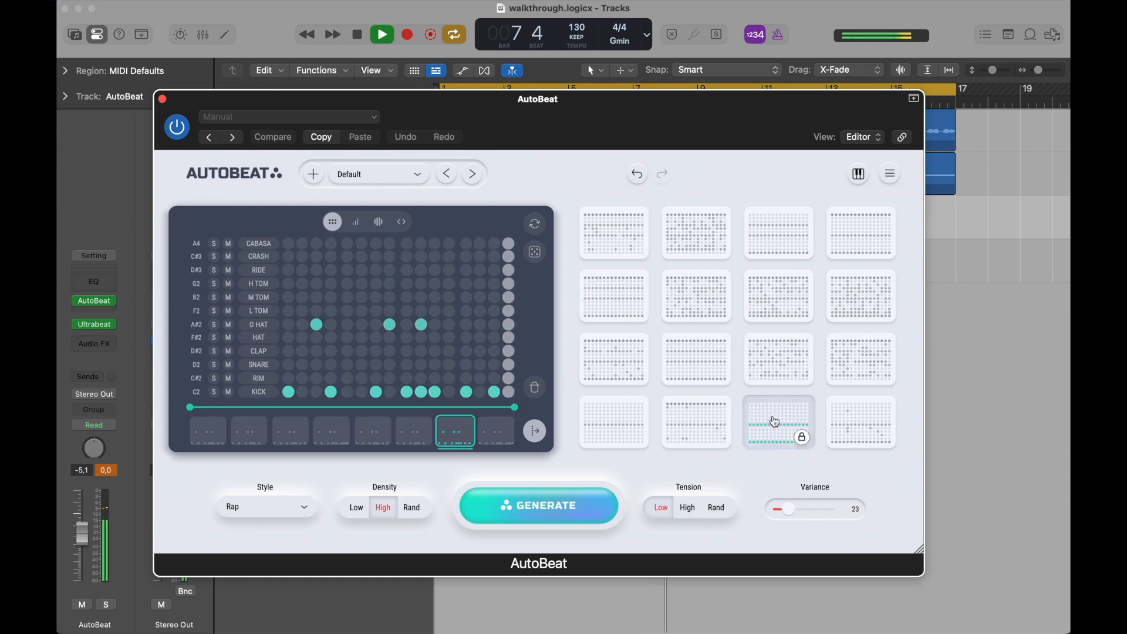
pyautogui.click(622, 353)
pyautogui.click(524, 498)
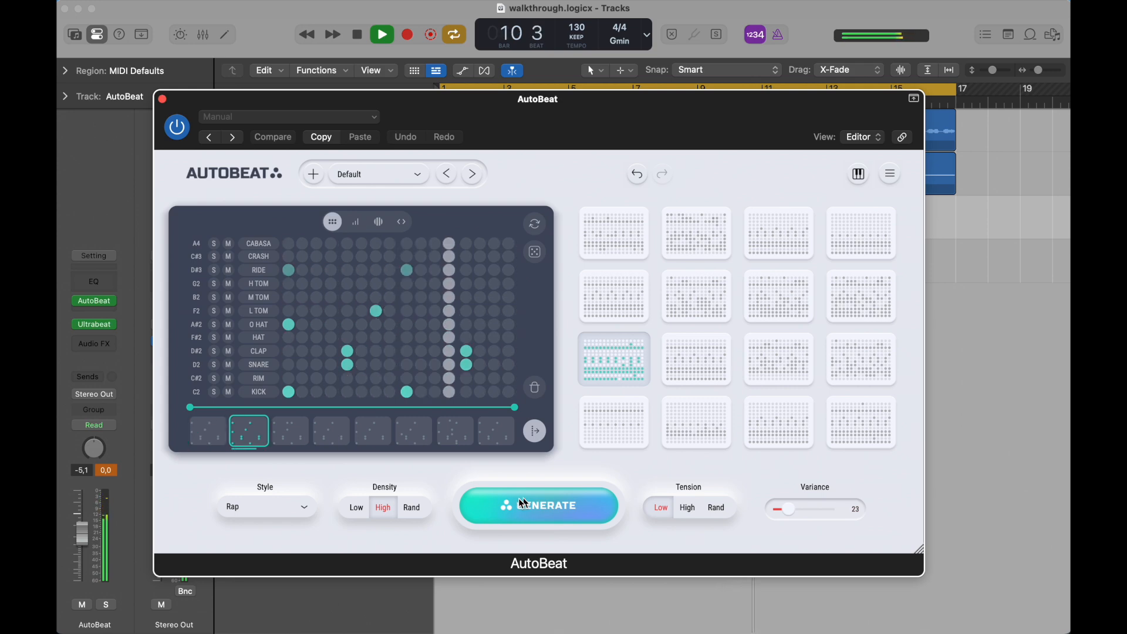
# - Set the style to Mixed, generate a beat set, and audition the third pattern in the fourth row
pyautogui.click(242, 508)
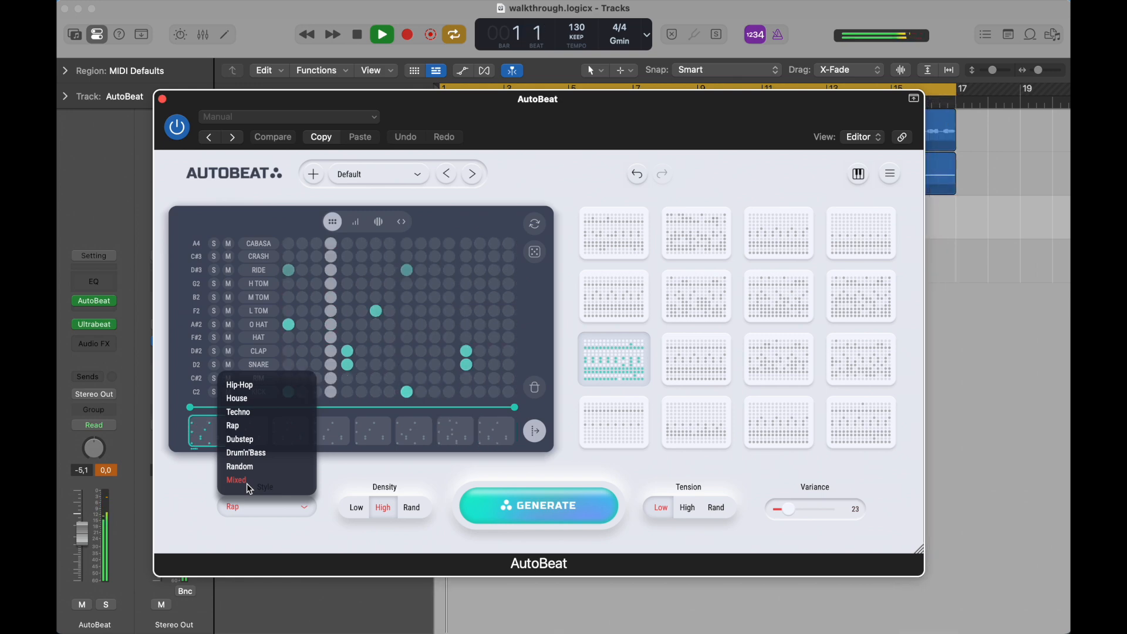
pyautogui.click(246, 481)
pyautogui.click(515, 511)
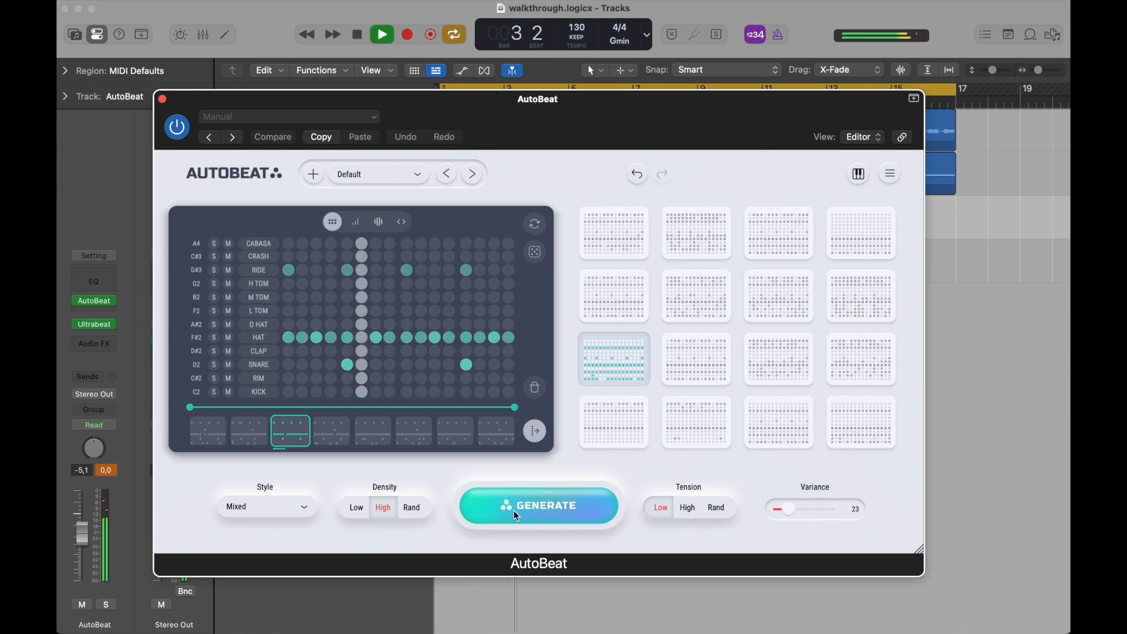
pyautogui.click(755, 427)
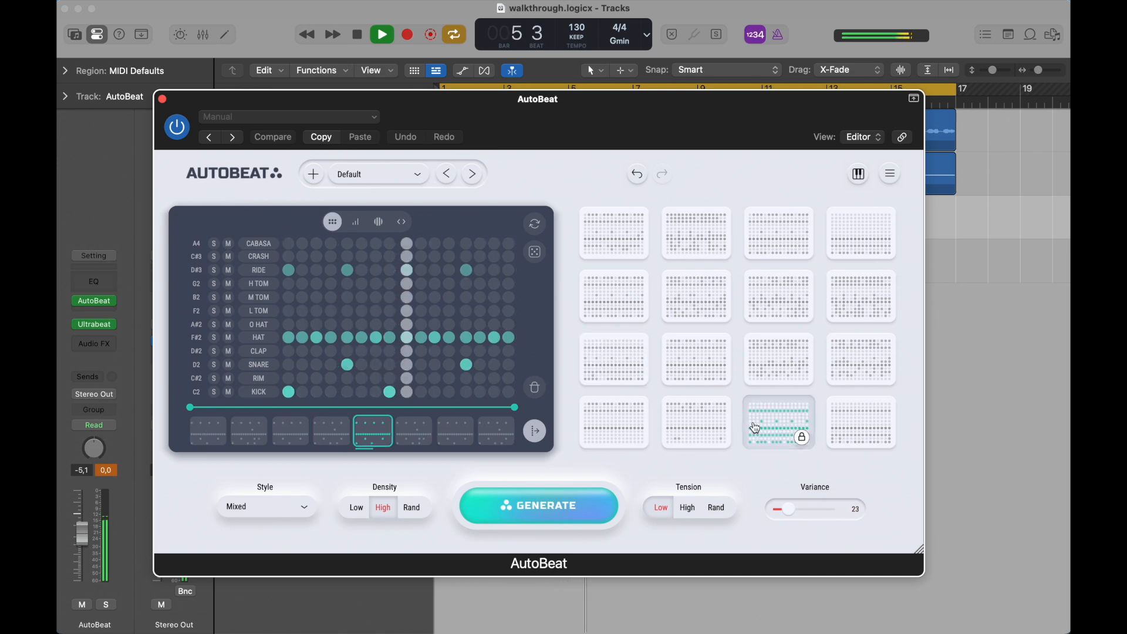
# - Generate further Mixed beat sets at the current variance, at variance 37, and at variance 60
pyautogui.click(539, 508)
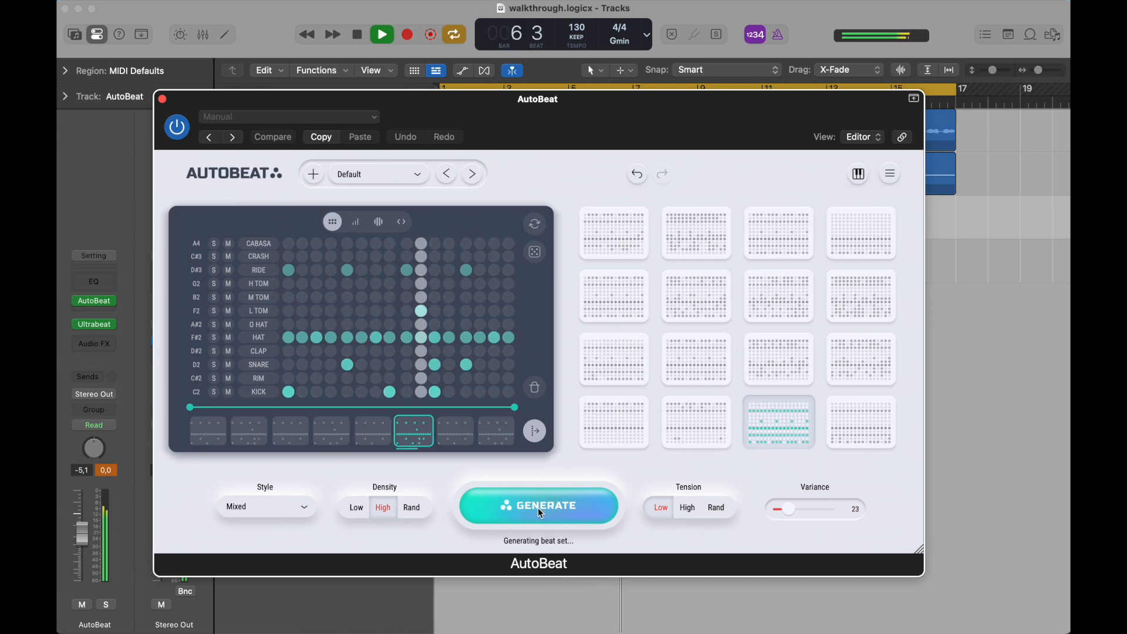
pyautogui.moveTo(795, 510); pyautogui.dragTo(796, 509)
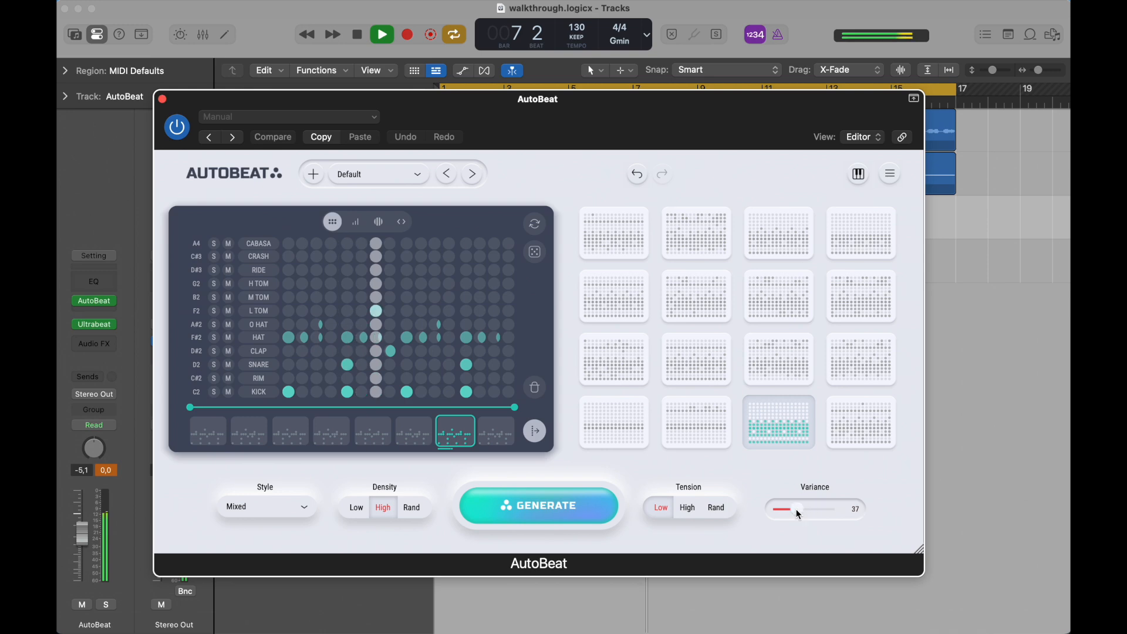
pyautogui.click(570, 509)
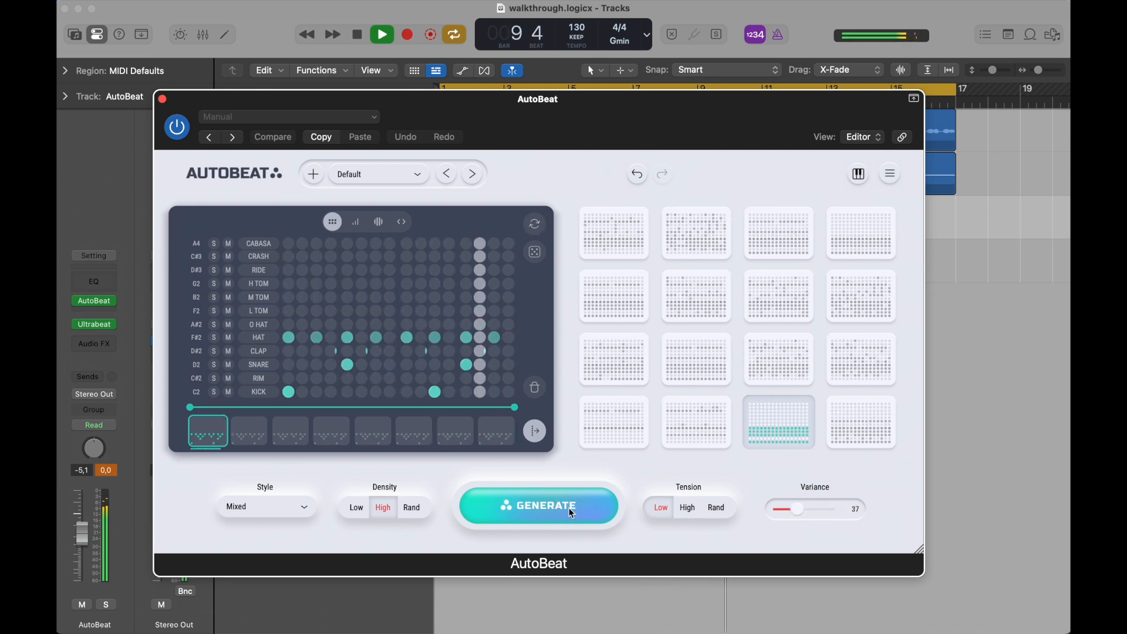
pyautogui.moveTo(797, 509); pyautogui.dragTo(811, 509)
pyautogui.click(566, 505)
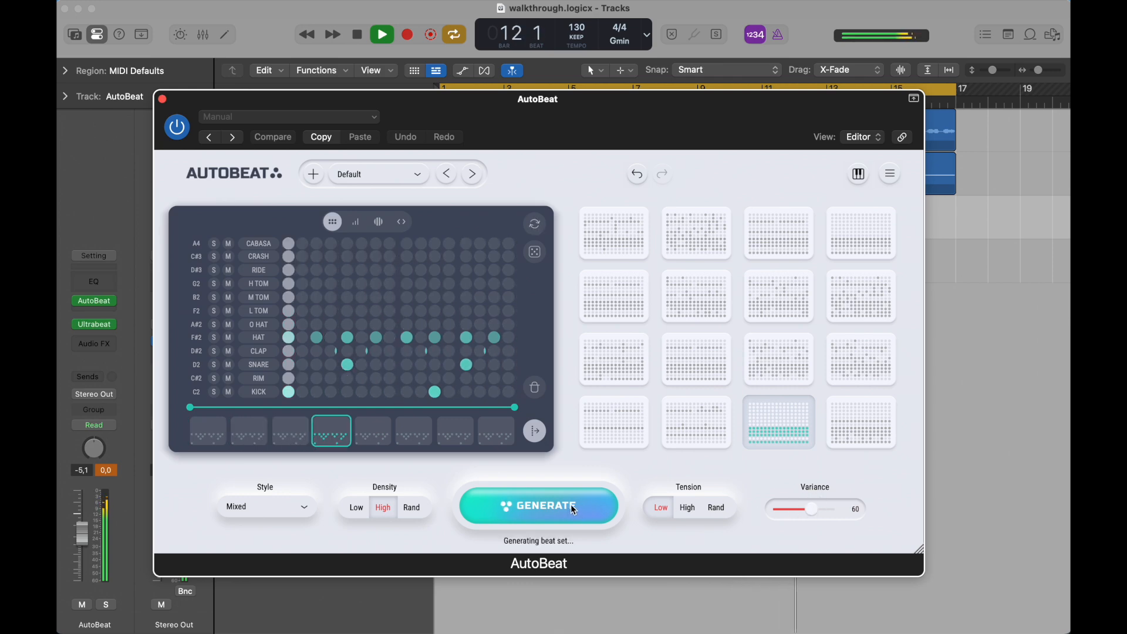
pyautogui.click(770, 374)
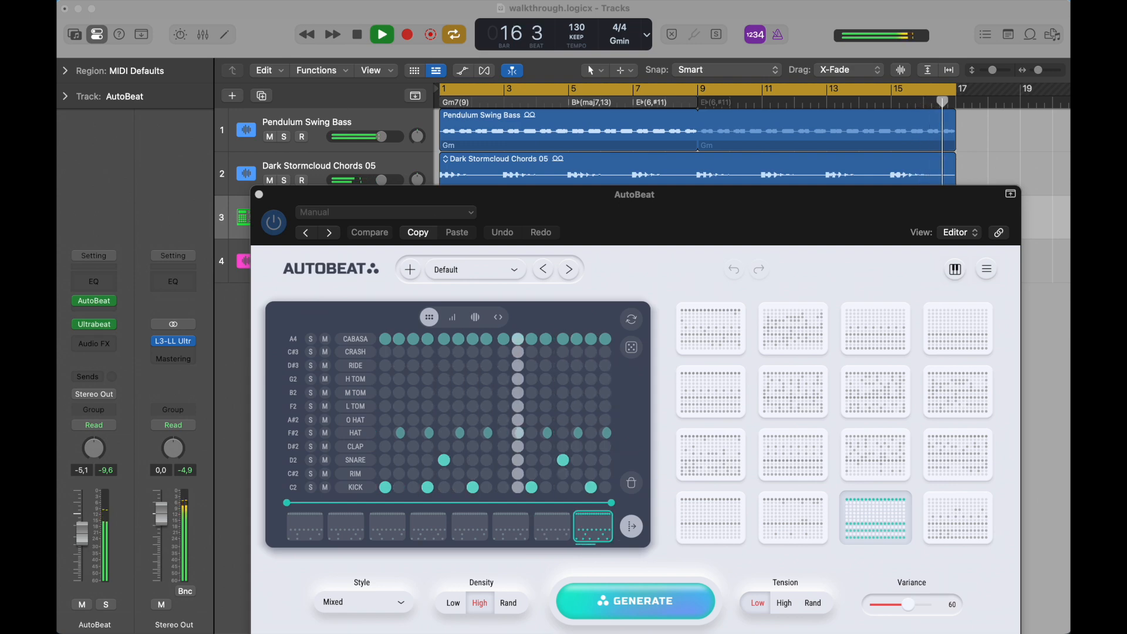
# - Stop playback and move the AutoBeat window up so all its controls fit on screen
pyautogui.click(358, 34)
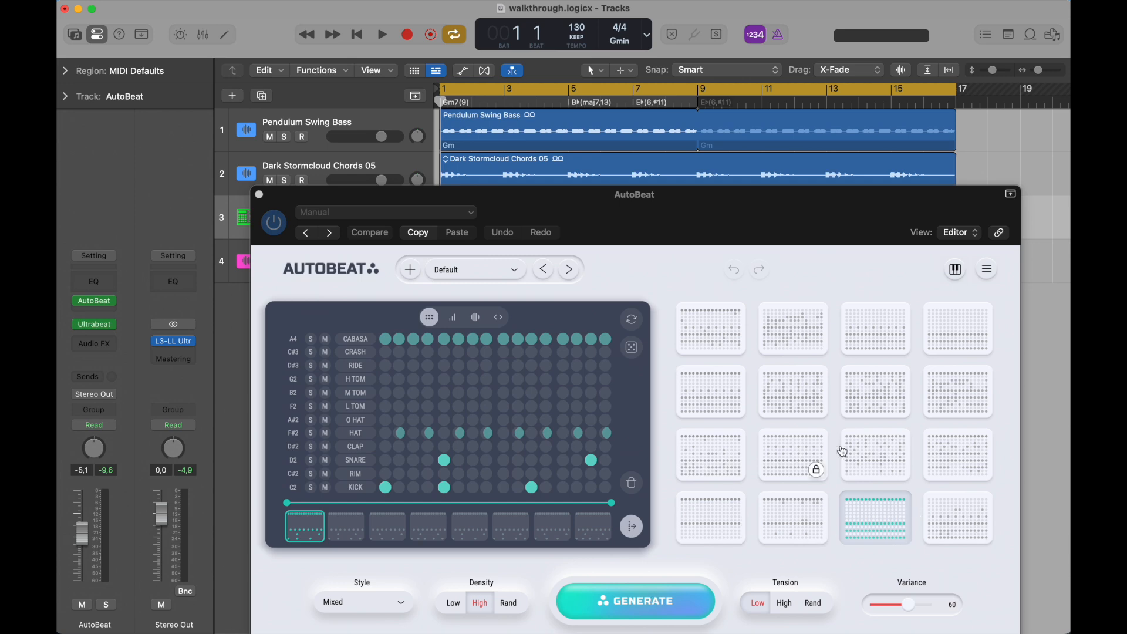
pyautogui.moveTo(727, 200); pyautogui.dragTo(685, 98)
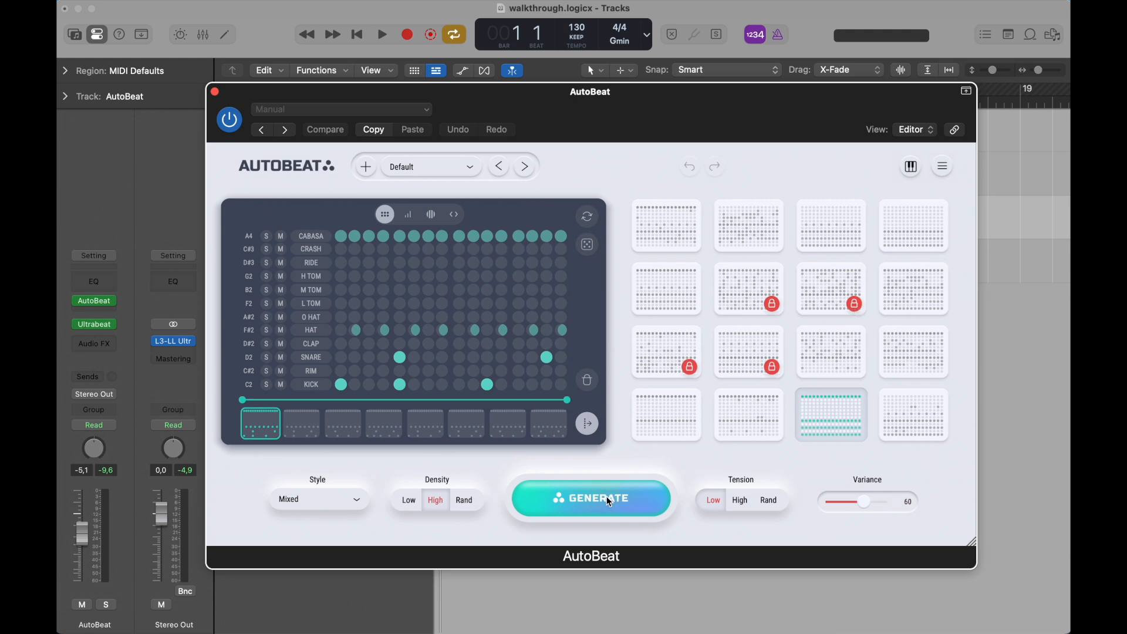
# - Restart playback, audition the locked third pattern in row two, and generate three beat sets around the locked patterns
pyautogui.click(382, 36)
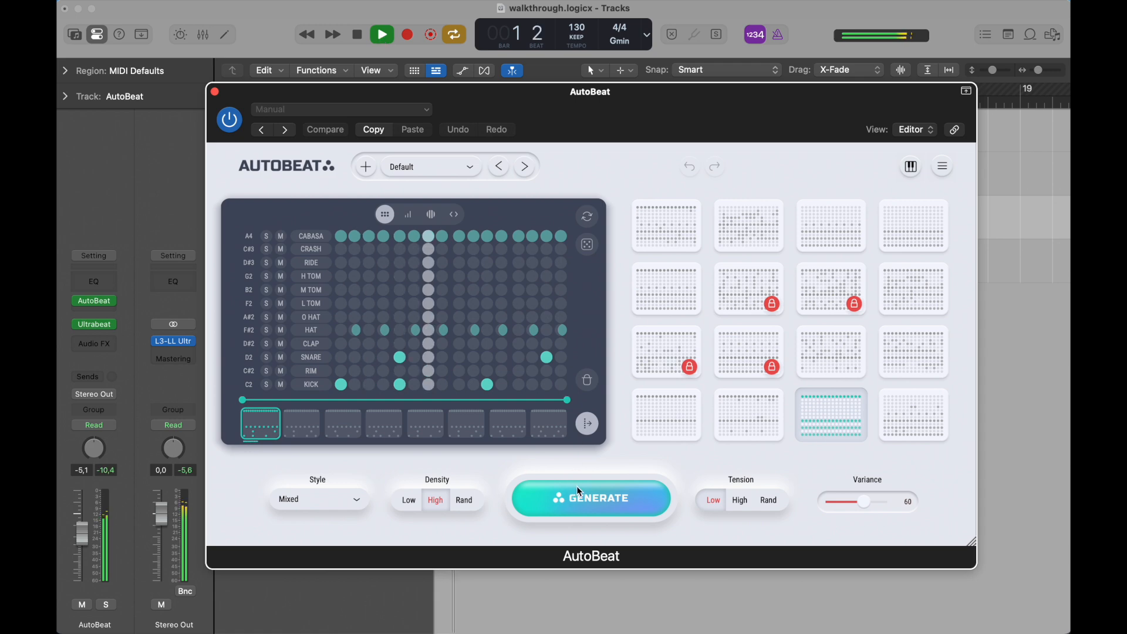
pyautogui.click(815, 293)
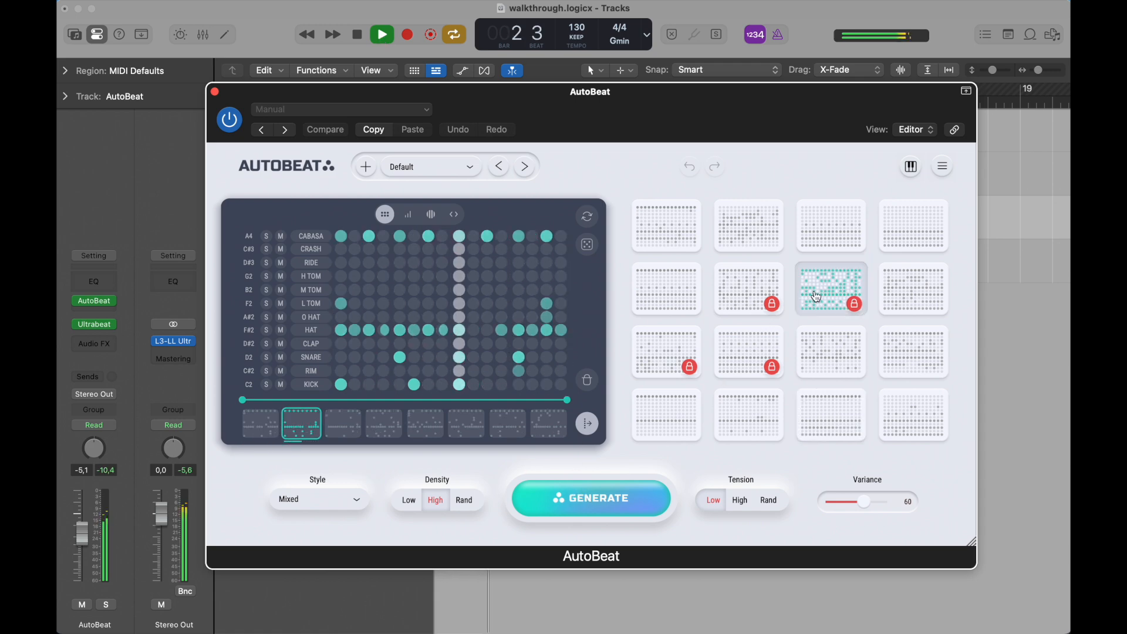
pyautogui.click(606, 499)
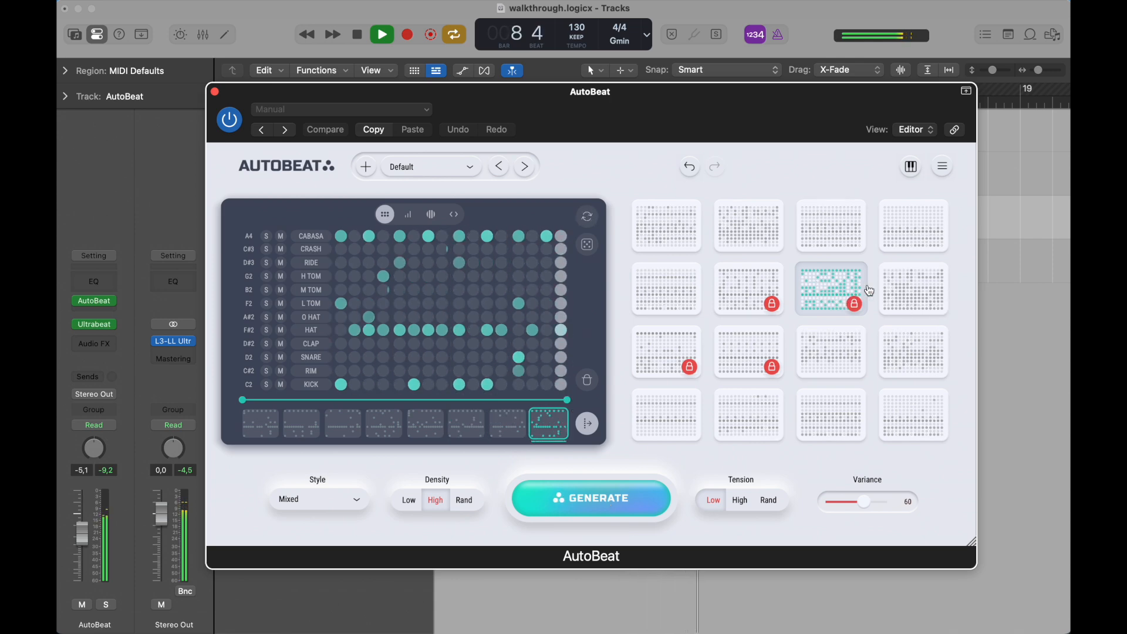
pyautogui.click(614, 496)
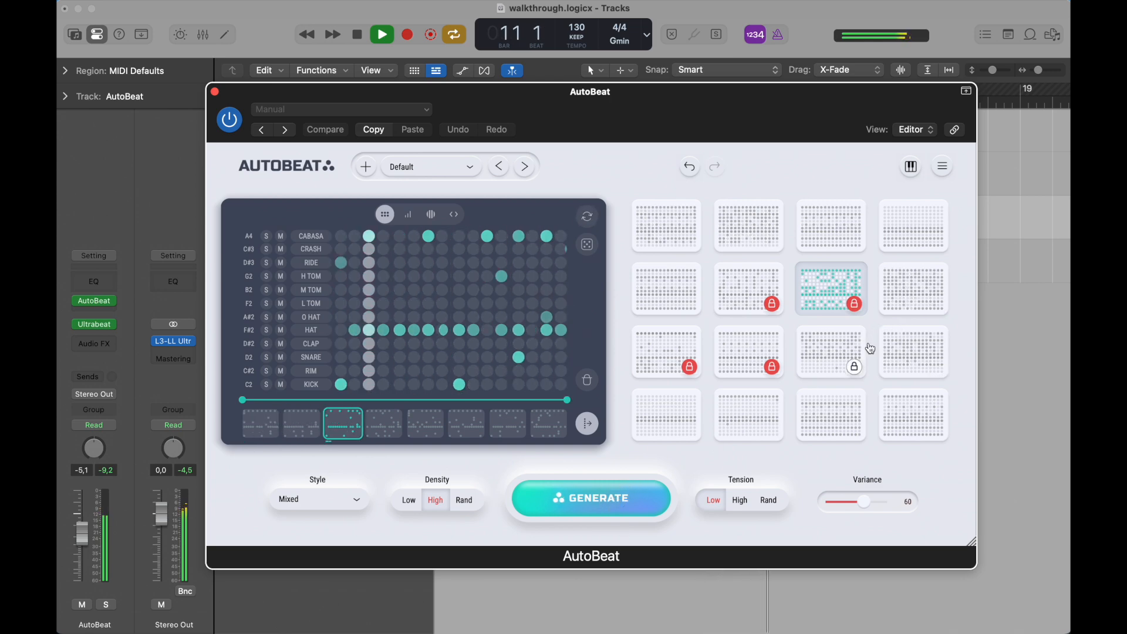
pyautogui.click(597, 498)
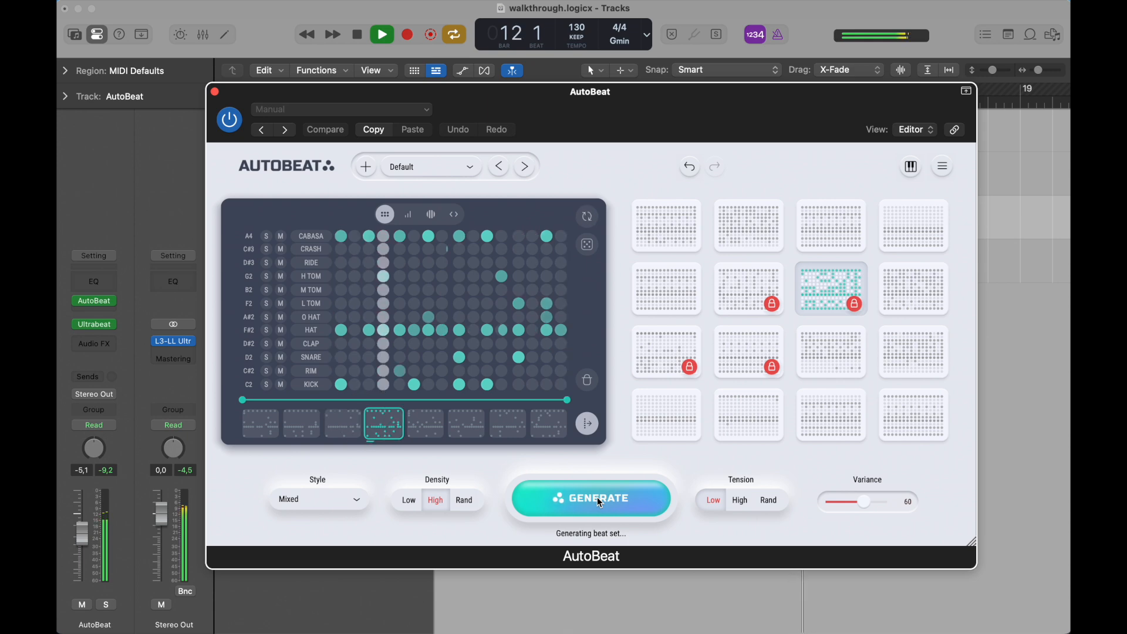
# - Audition the fourth pattern and the locked second pattern in the second row, and stop playback
pyautogui.click(904, 312)
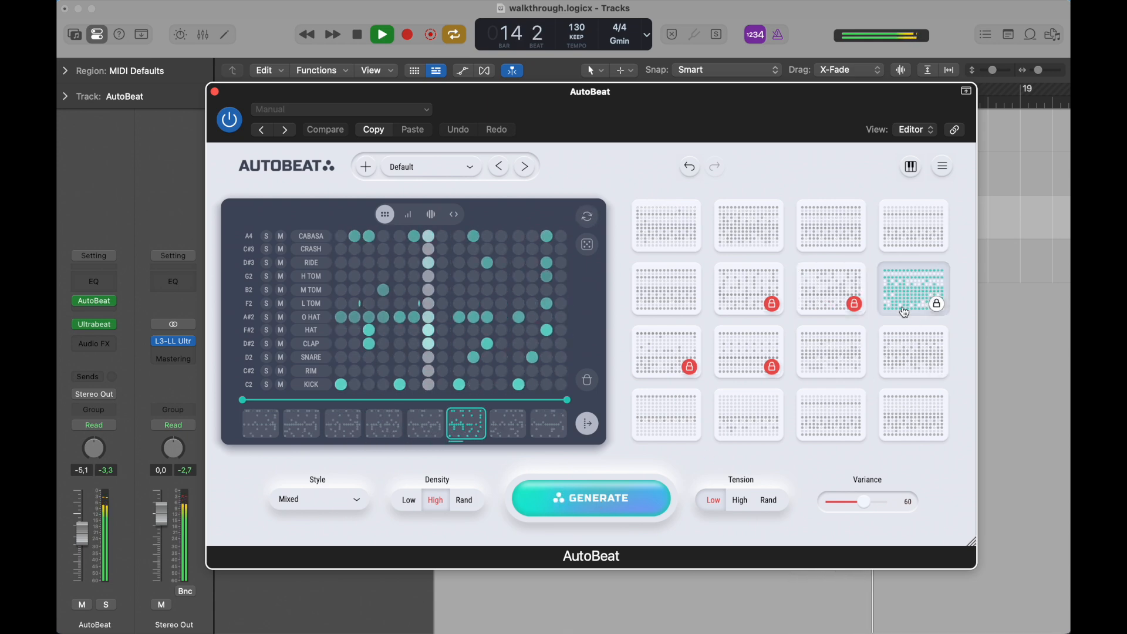
pyautogui.click(750, 295)
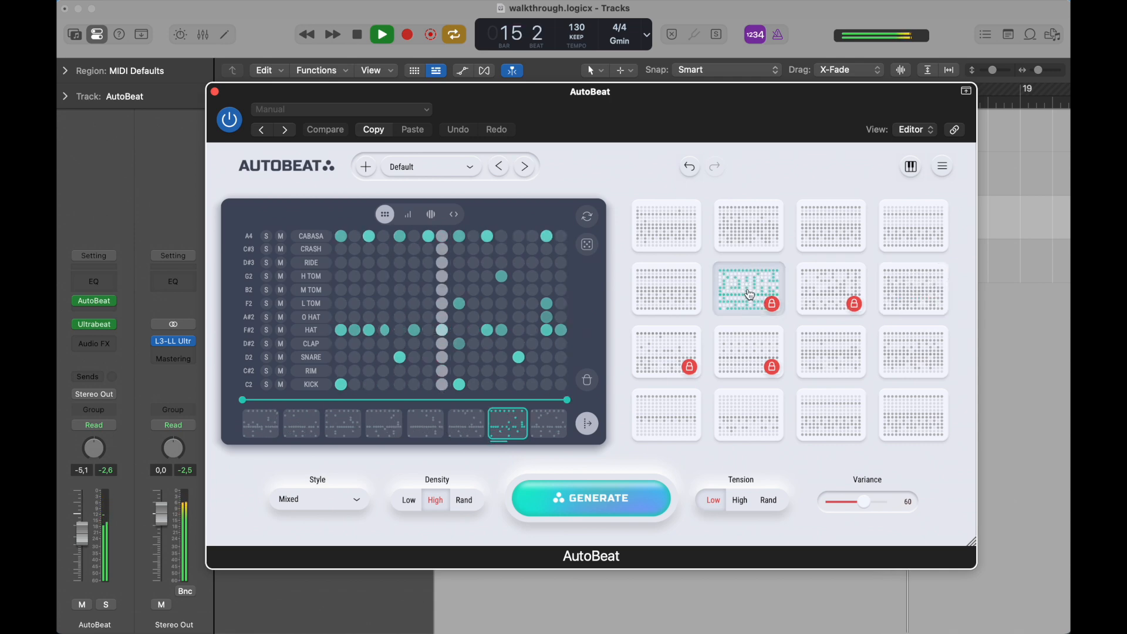
pyautogui.press('space')
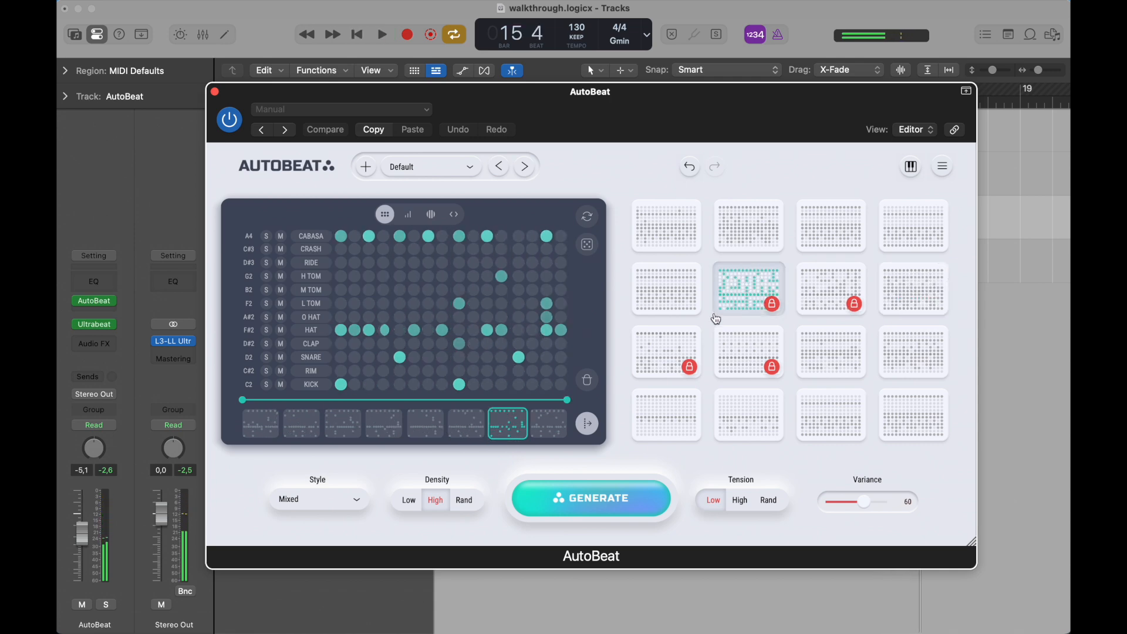
# - Copy the locked third pattern in the second row
pyautogui.click(824, 299)
pyautogui.moveTo(823, 296)
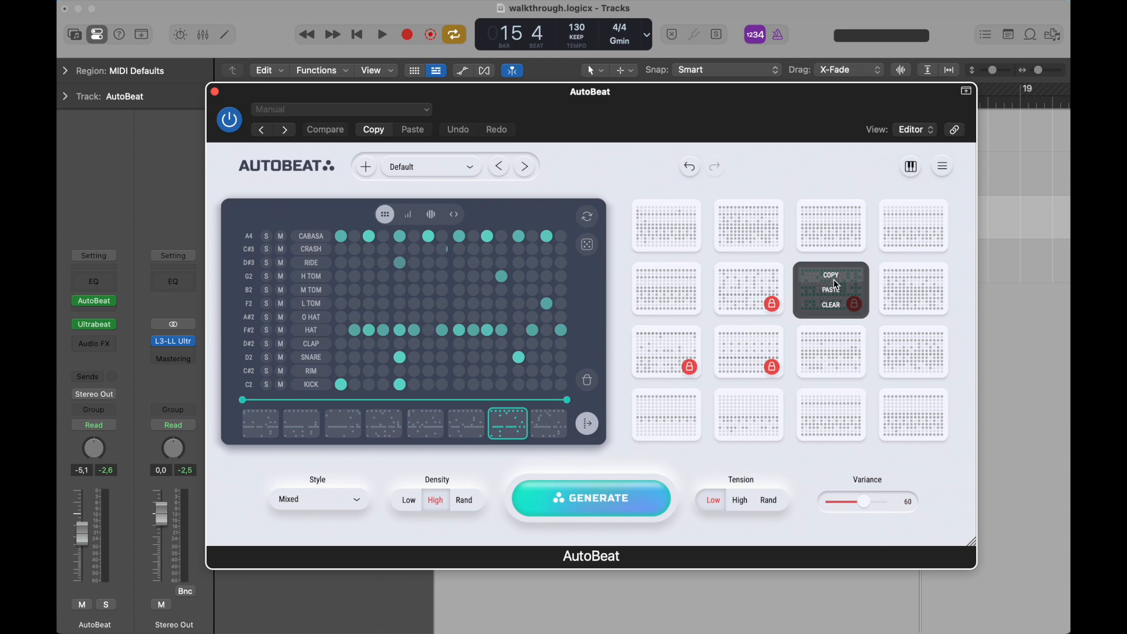
pyautogui.click(836, 284)
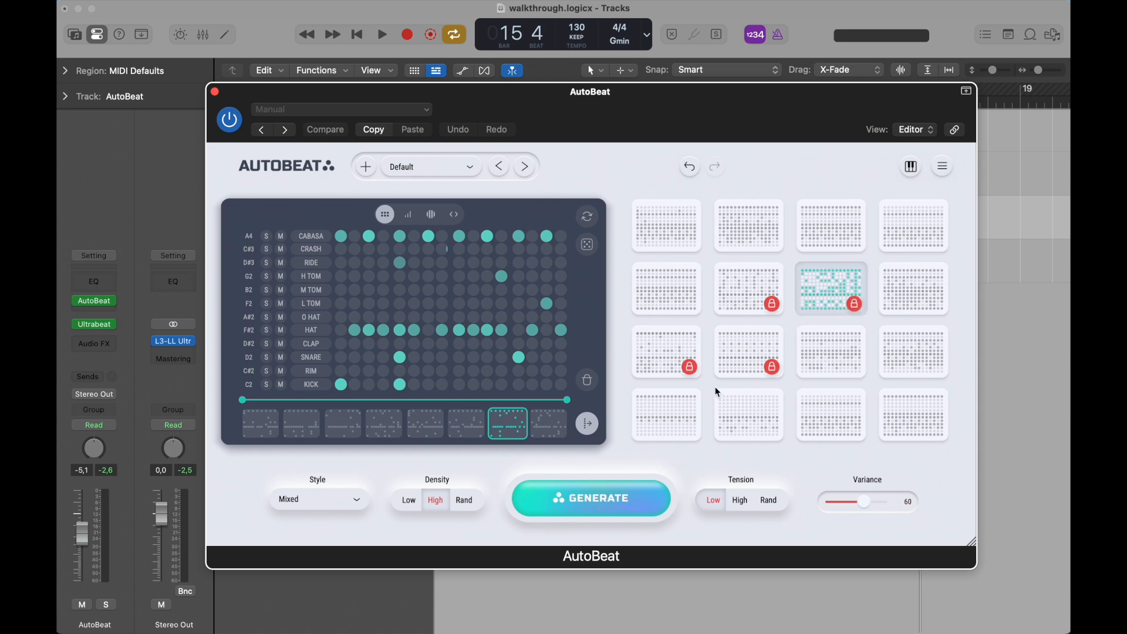
# - Copy the first pattern in the fourth row and paste it over the second pattern in that row
pyautogui.click(668, 407)
pyautogui.click(681, 399)
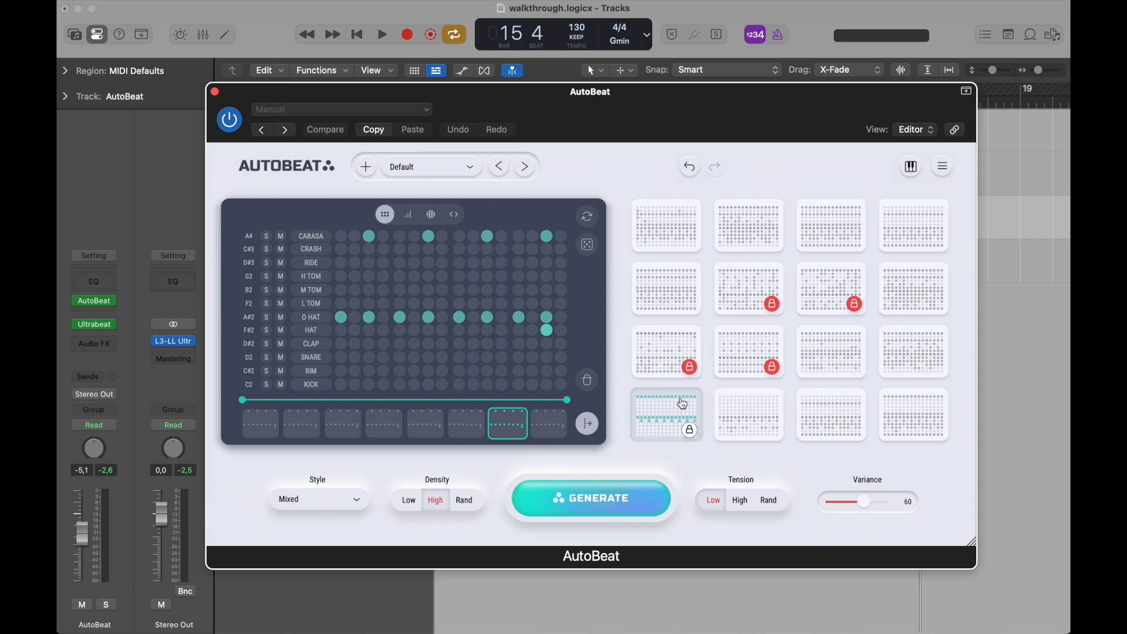
pyautogui.click(765, 426)
pyautogui.click(749, 416)
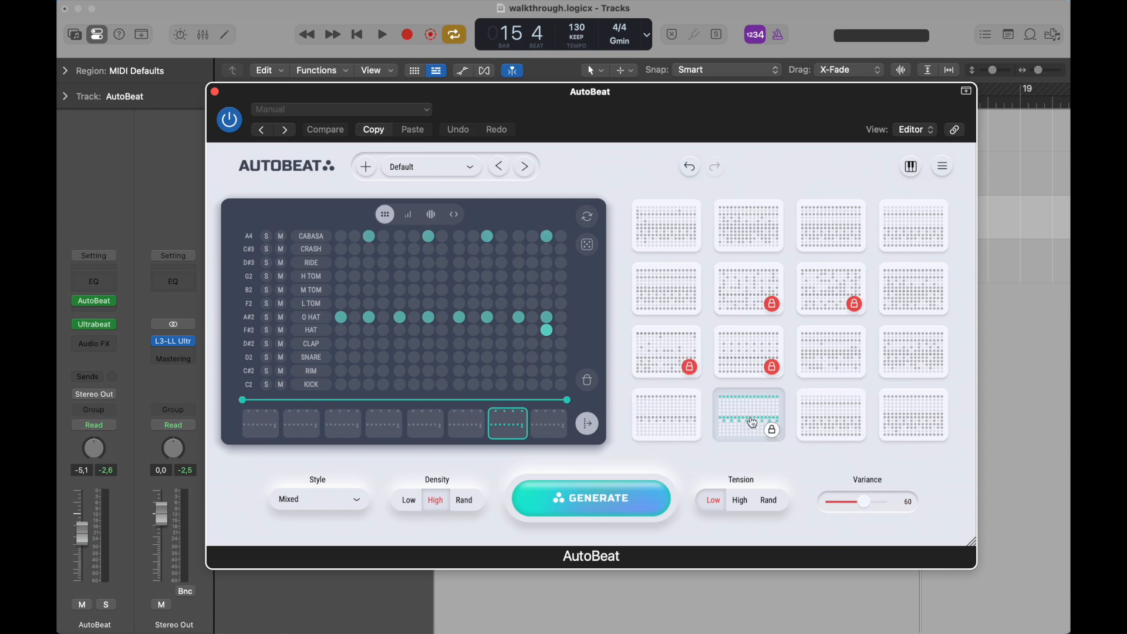
# - Audition the first two patterns in the fourth row, stop playback, and undo the paste onto the second pattern
pyautogui.click(662, 423)
pyautogui.press('space')
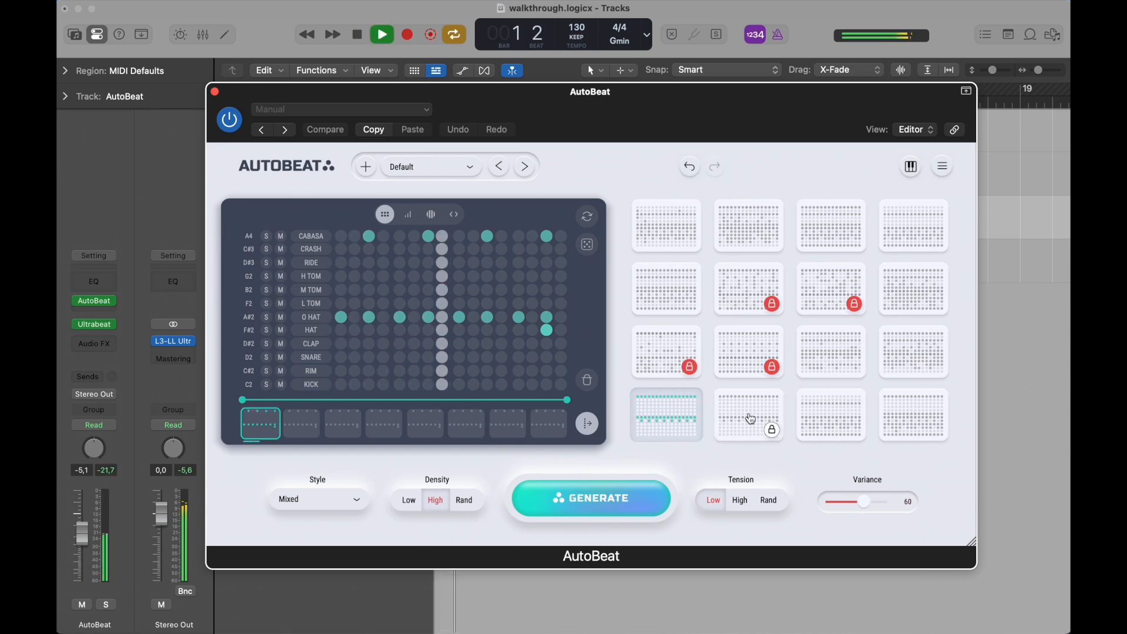
pyautogui.click(763, 427)
pyautogui.click(681, 425)
pyautogui.press('space')
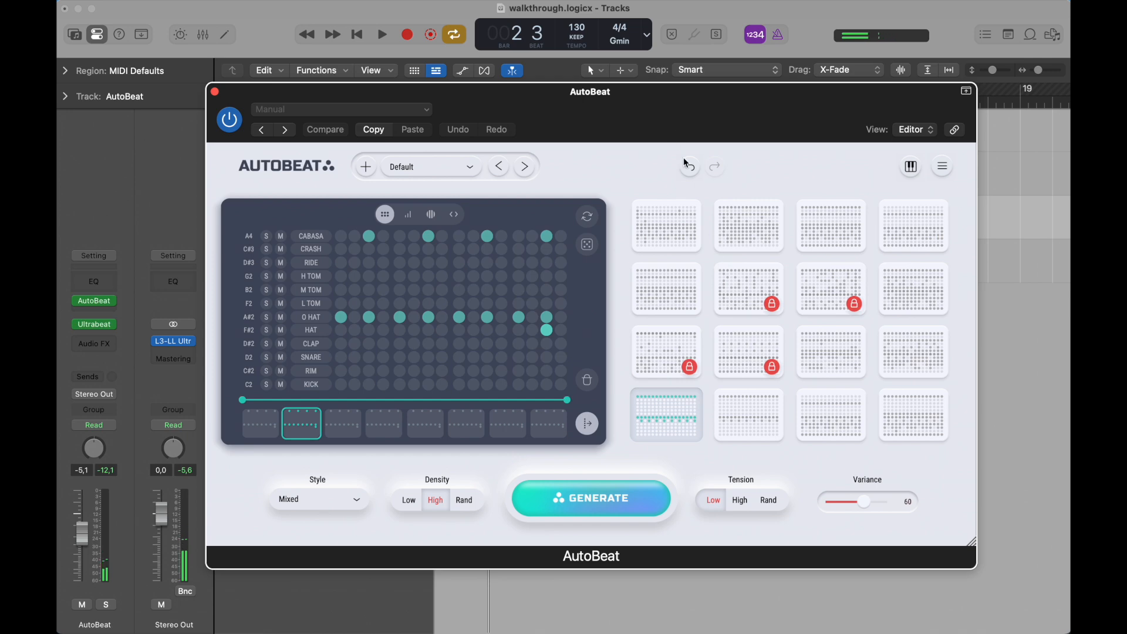
pyautogui.click(747, 432)
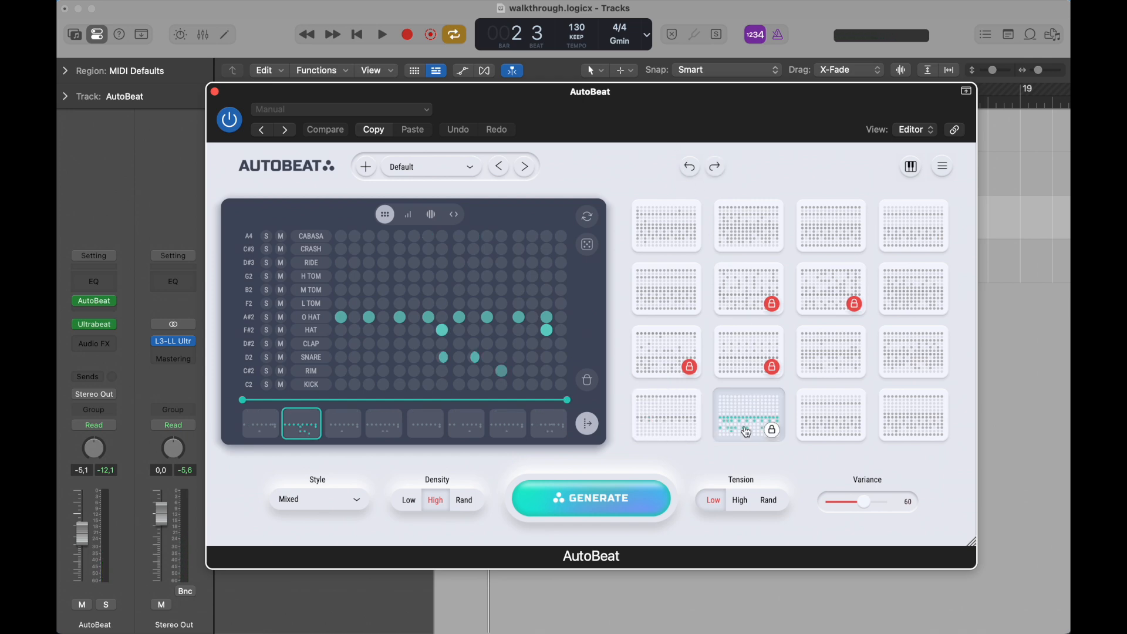
pyautogui.click(678, 420)
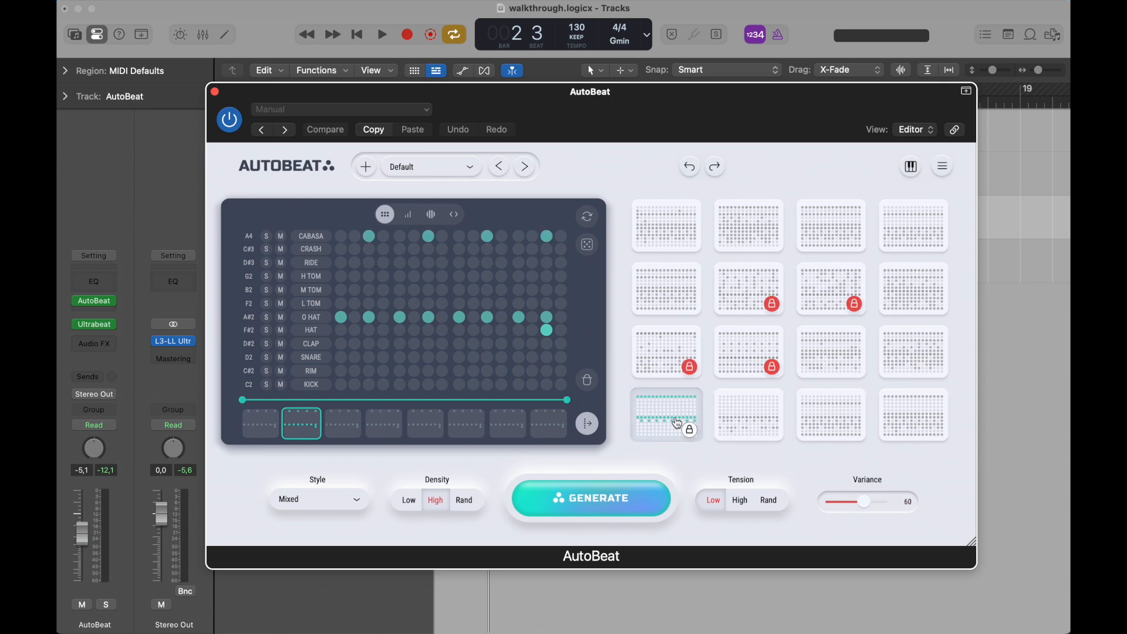
# - Clear the second and third patterns in the fourth row and the third pattern in the third row
pyautogui.click(732, 418)
pyautogui.rightClick(732, 415)
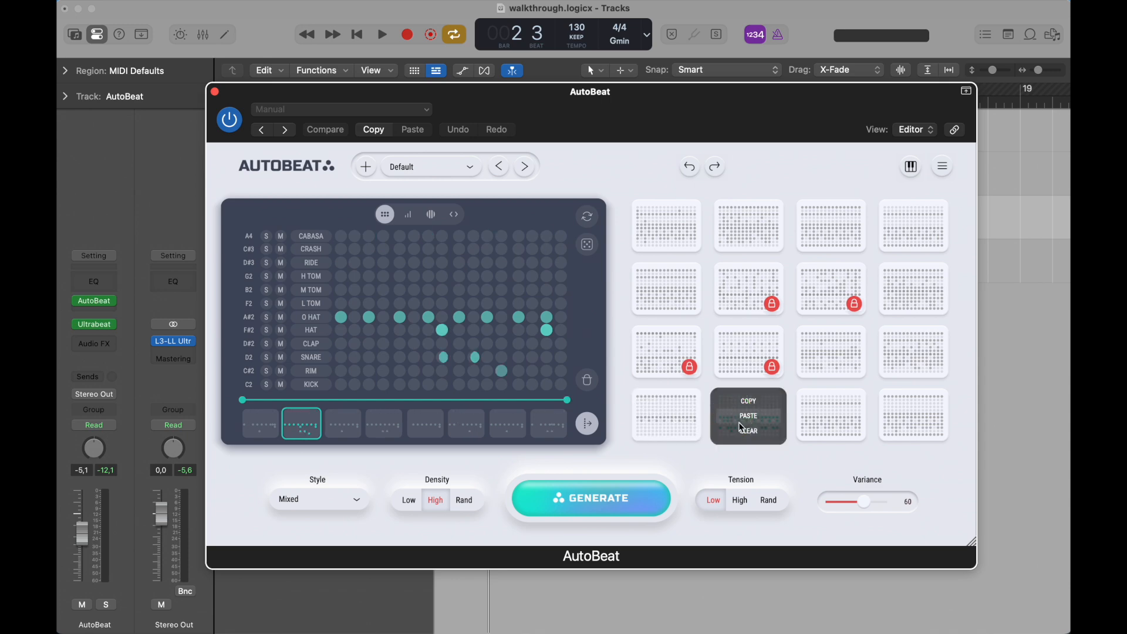
pyautogui.click(747, 435)
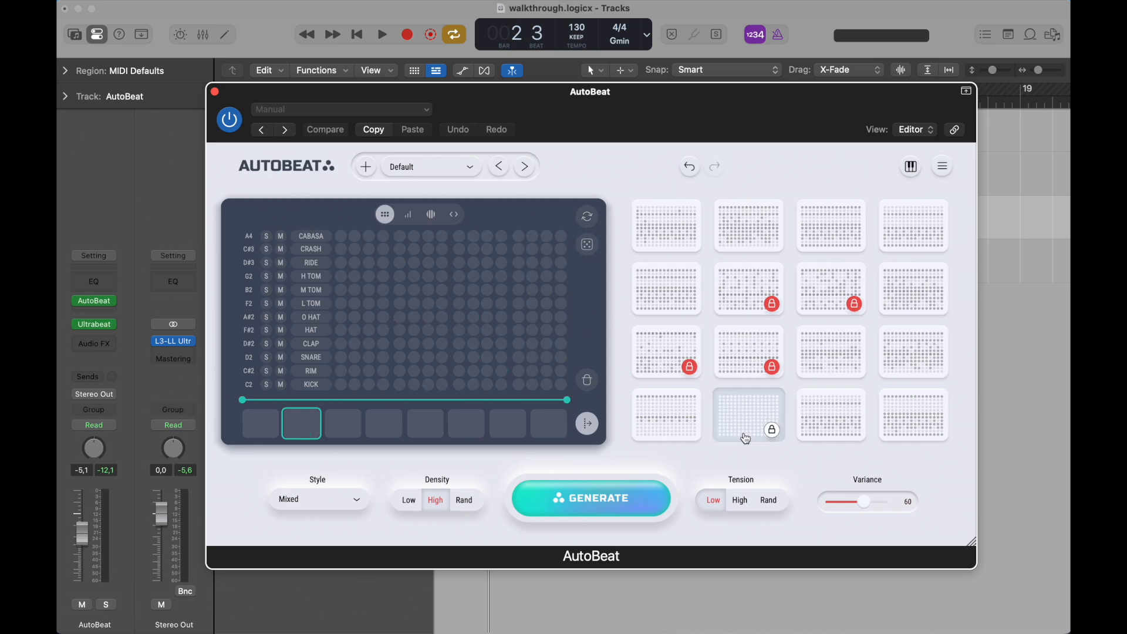
pyautogui.click(815, 414)
pyautogui.rightClick(813, 415)
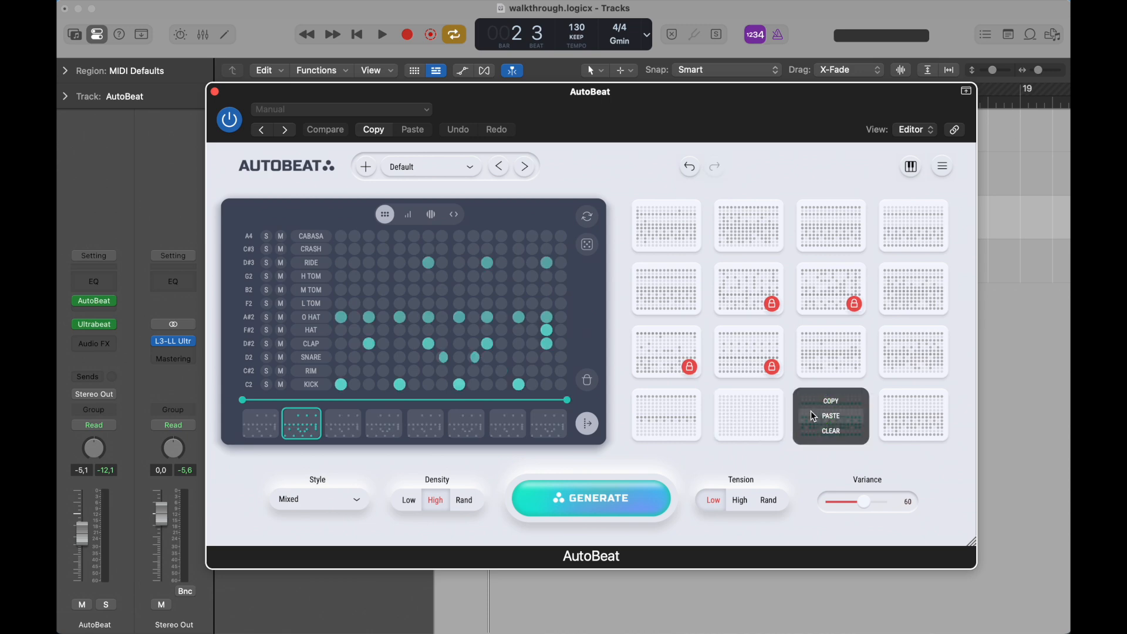
pyautogui.click(828, 431)
pyautogui.click(820, 351)
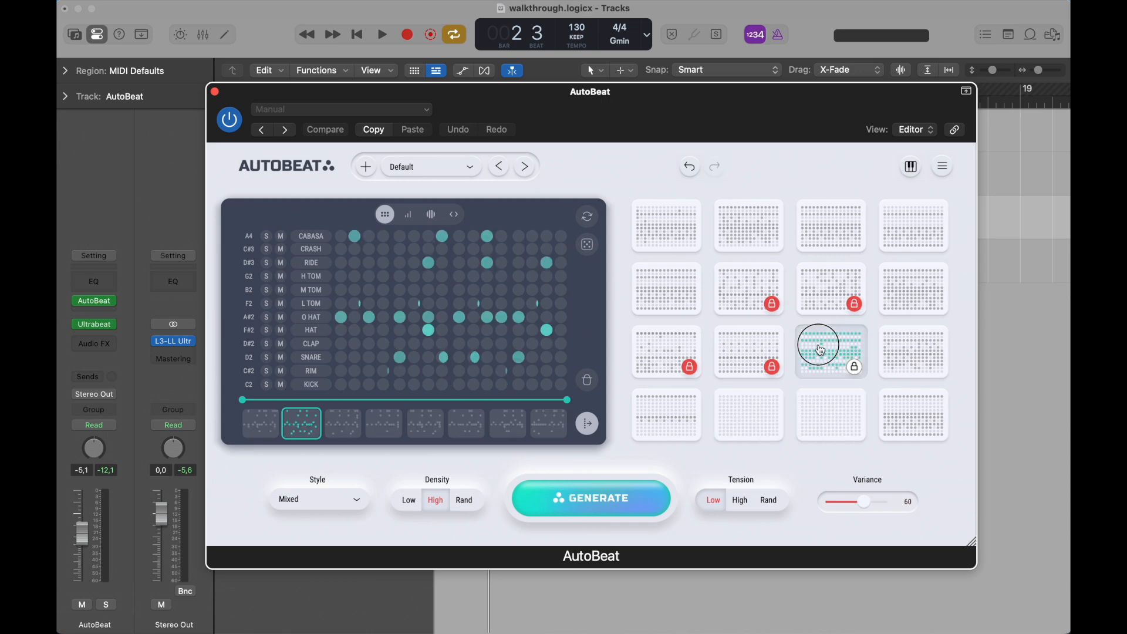
pyautogui.rightClick(820, 350)
pyautogui.click(831, 371)
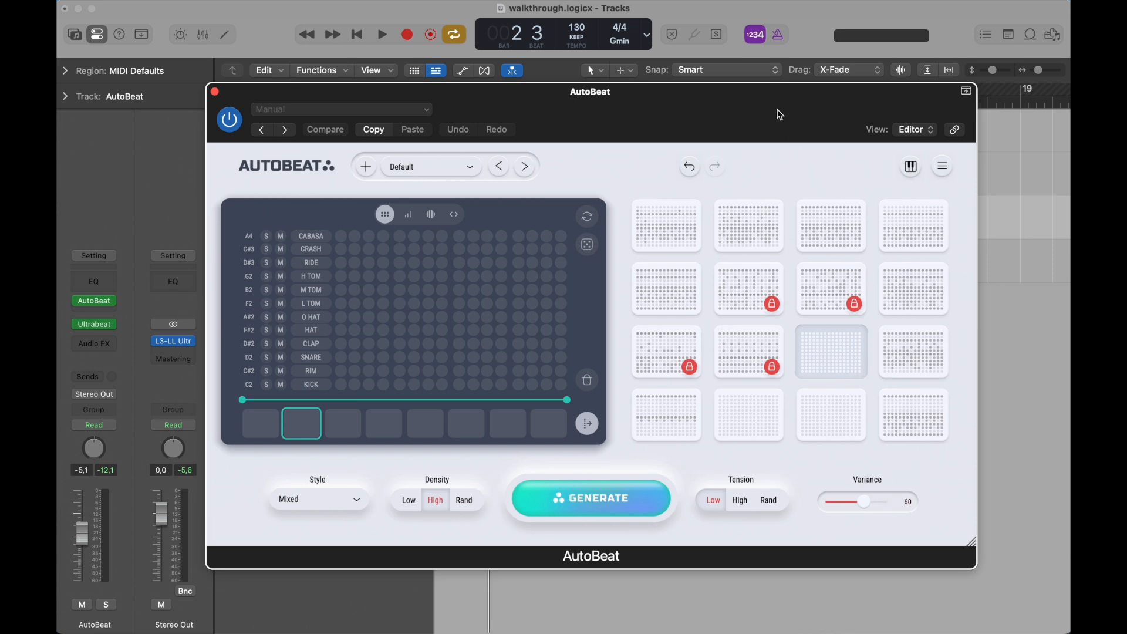
# - Audition the locked third pattern in row two and place it on the AutoBeat track at bar 1
pyautogui.moveTo(772, 104); pyautogui.dragTo(773, 390)
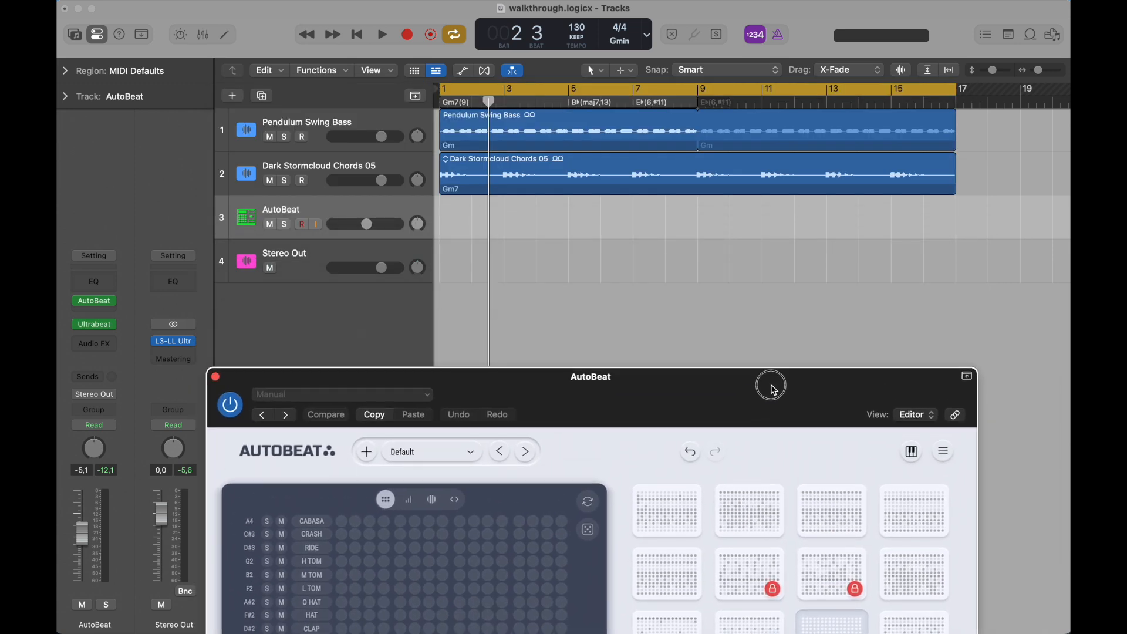
pyautogui.click(821, 579)
pyautogui.press('space')
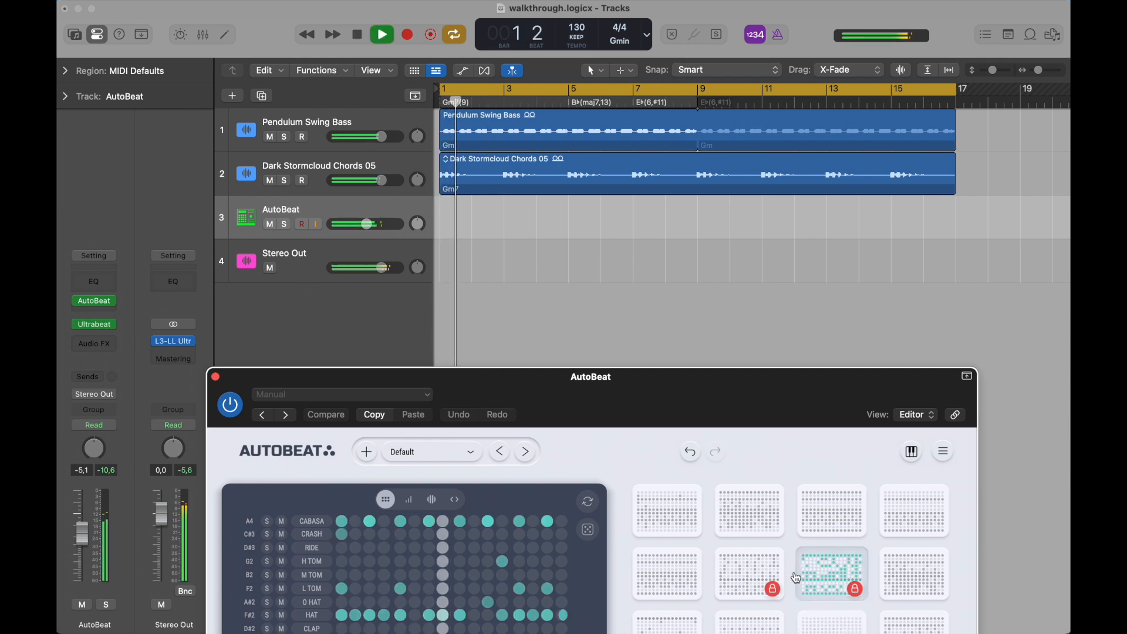
pyautogui.moveTo(825, 577); pyautogui.dragTo(447, 222)
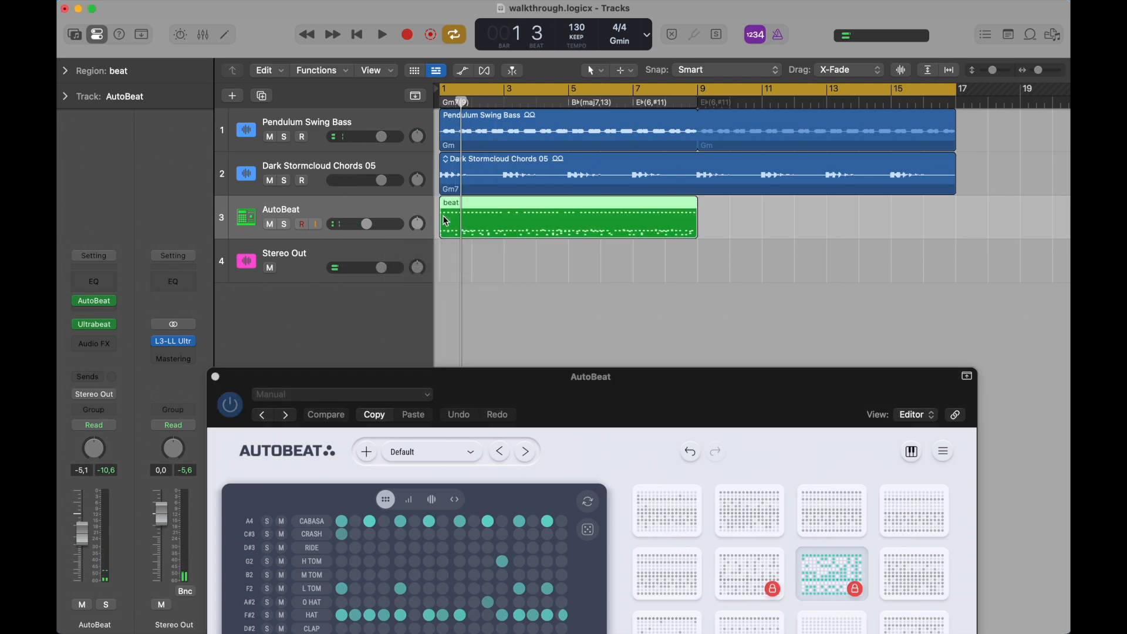
# - Audition the fourth pattern in row two and place it on the AutoBeat track at bar 9
pyautogui.click(893, 602)
pyautogui.press('space')
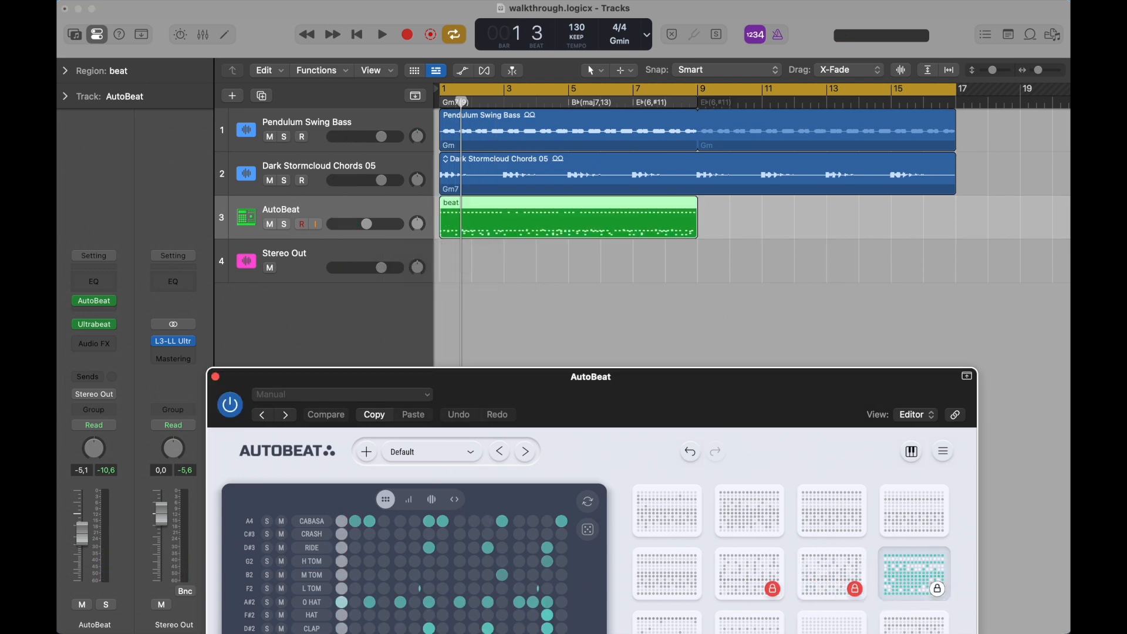
pyautogui.press('space')
pyautogui.moveTo(906, 586); pyautogui.dragTo(702, 219)
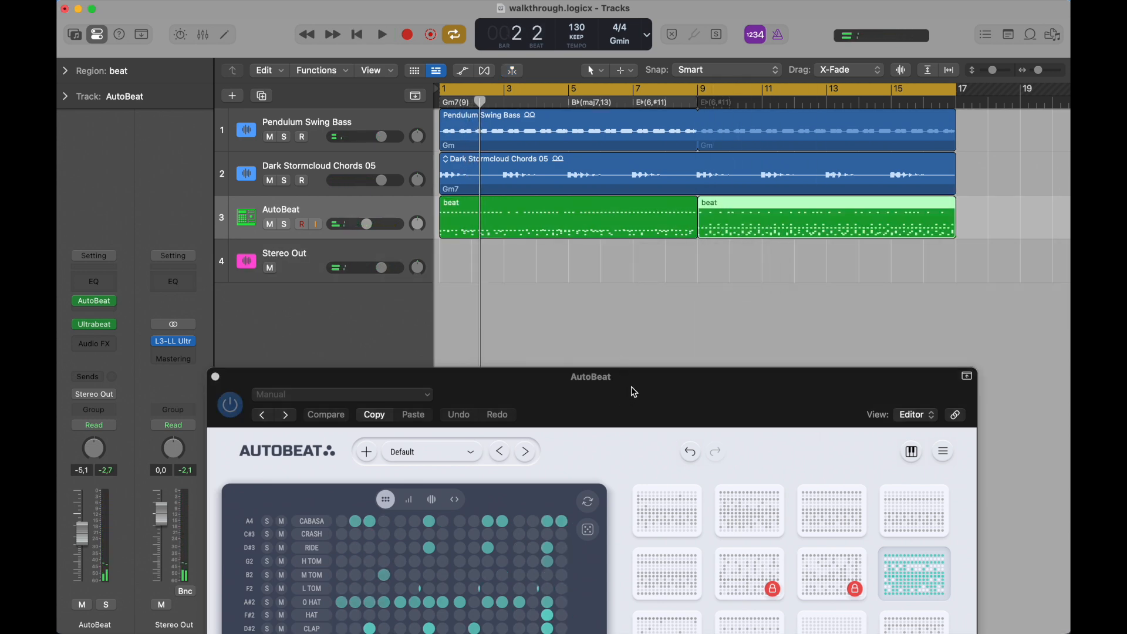
# - Place three consecutive copies of the first pattern in row four on the AutoBeat track, starting at bar 33
pyautogui.moveTo(634, 392); pyautogui.dragTo(599, 317)
pyautogui.moveTo(1037, 73); pyautogui.dragTo(981, 108)
pyautogui.moveTo(743, 308); pyautogui.dragTo(709, 264)
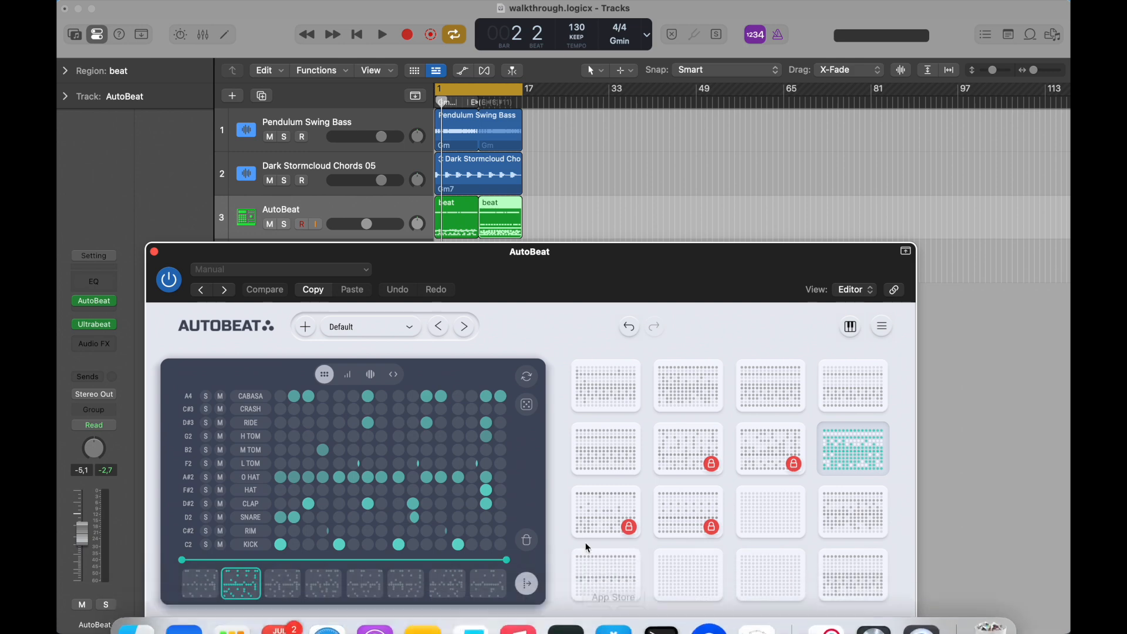
pyautogui.click(602, 564)
pyautogui.moveTo(554, 263); pyautogui.dragTo(609, 217)
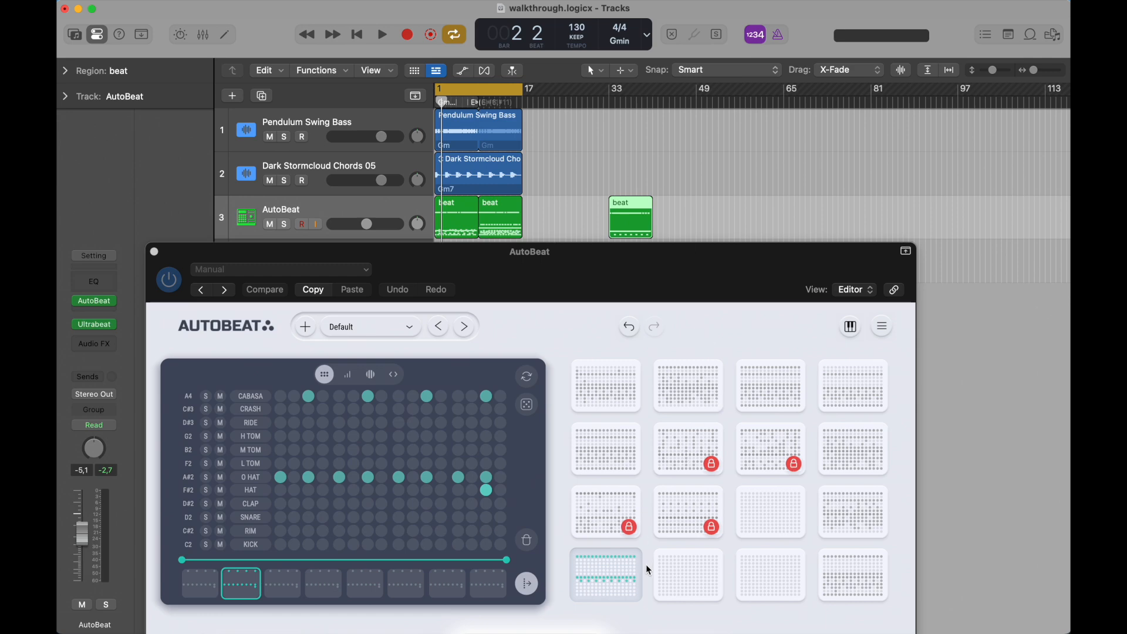
pyautogui.moveTo(617, 578); pyautogui.dragTo(653, 220)
pyautogui.moveTo(622, 581); pyautogui.dragTo(695, 217)
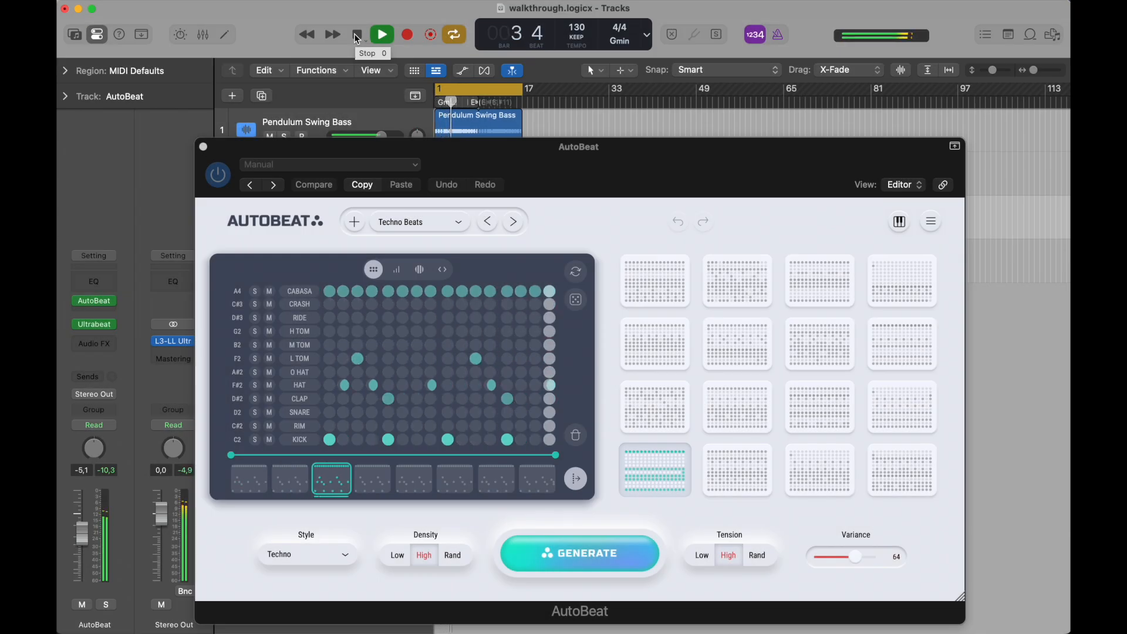
# - Turn on MIDI note triggering for the Techno Beats patterns, play the C2 pattern, and stop playback
pyautogui.click(357, 36)
pyautogui.press('XF86AudioLowerVolume')
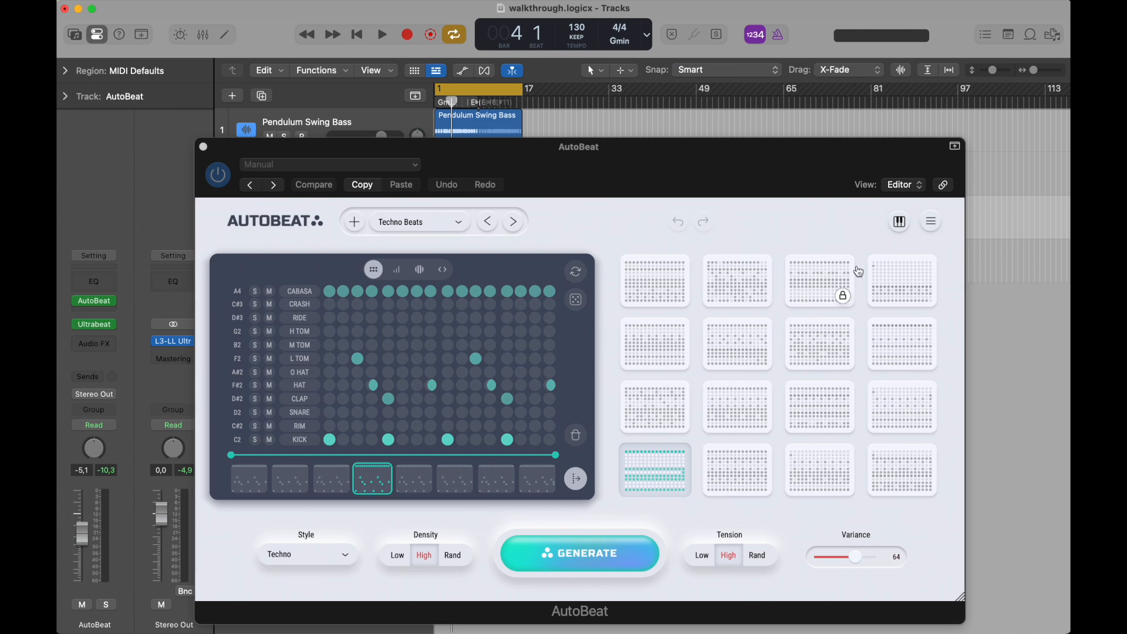
pyautogui.click(898, 227)
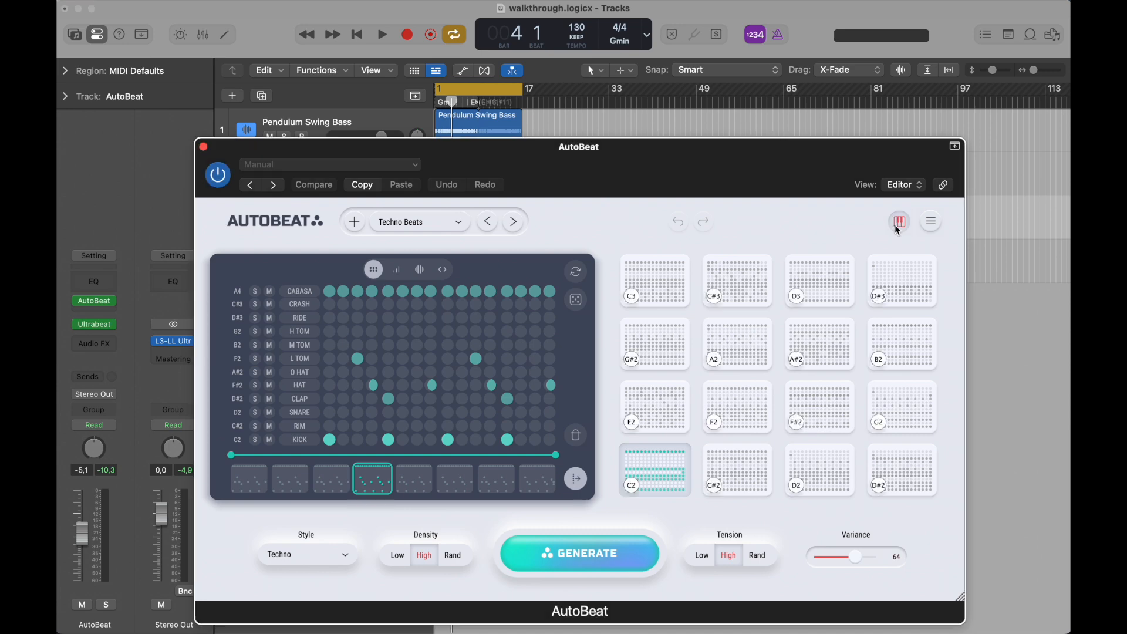
pyautogui.moveTo(682, 496)
pyautogui.press('space')
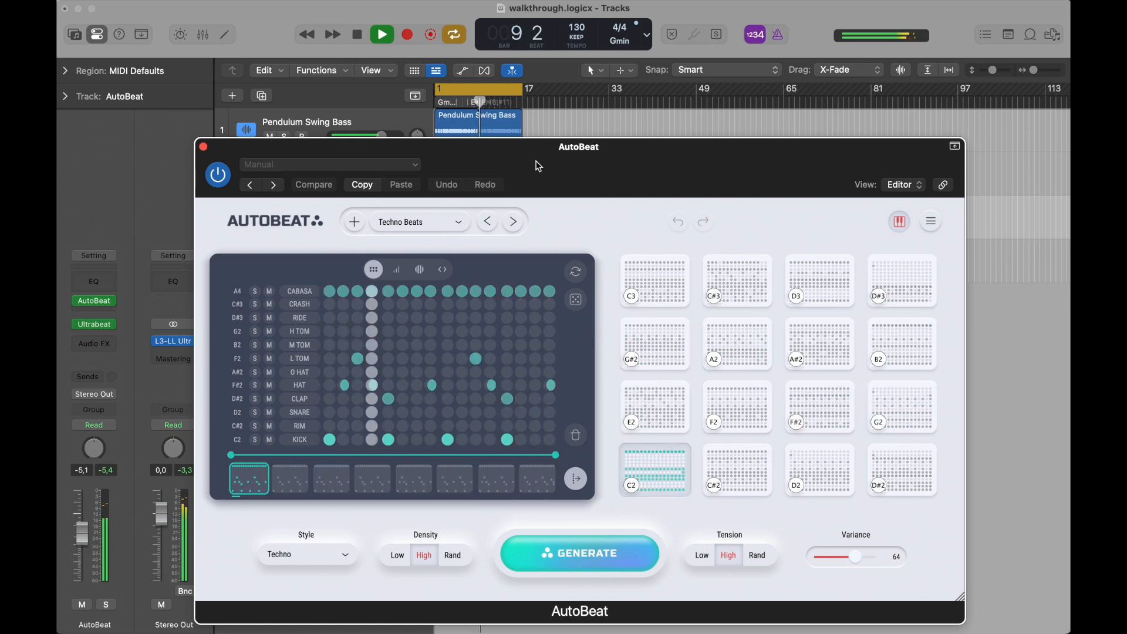
pyautogui.press('space')
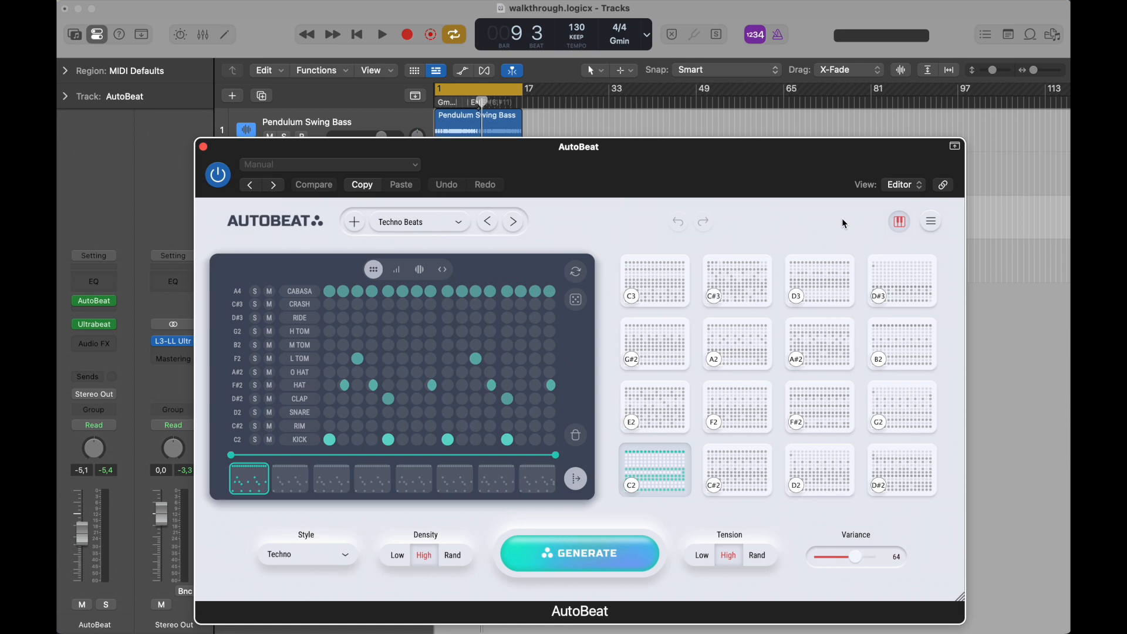
# - Try trigger note D2 for the D3 pattern and C2 for the A#2 pattern, resetting each to its default note
pyautogui.click(800, 298)
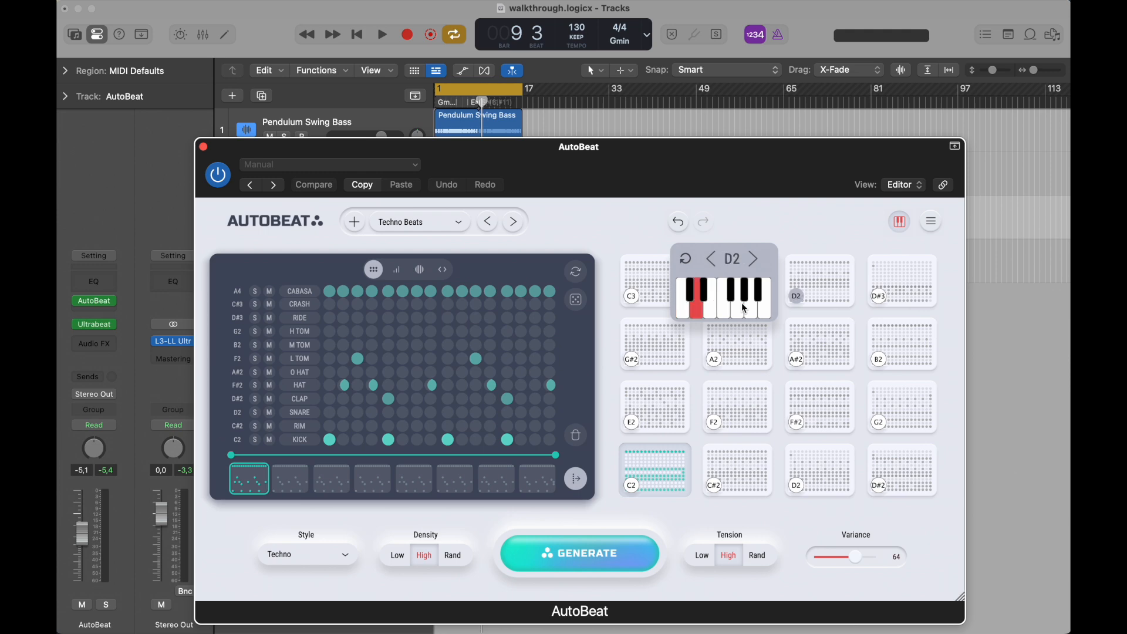
pyautogui.click(686, 259)
pyautogui.click(686, 259)
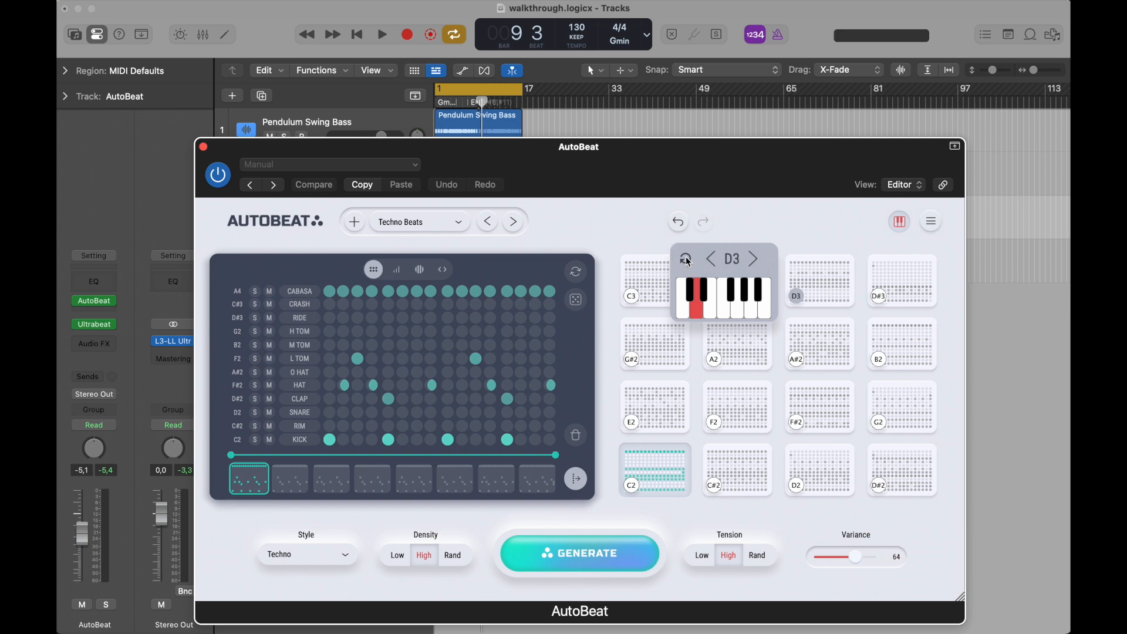
pyautogui.click(791, 235)
pyautogui.click(800, 362)
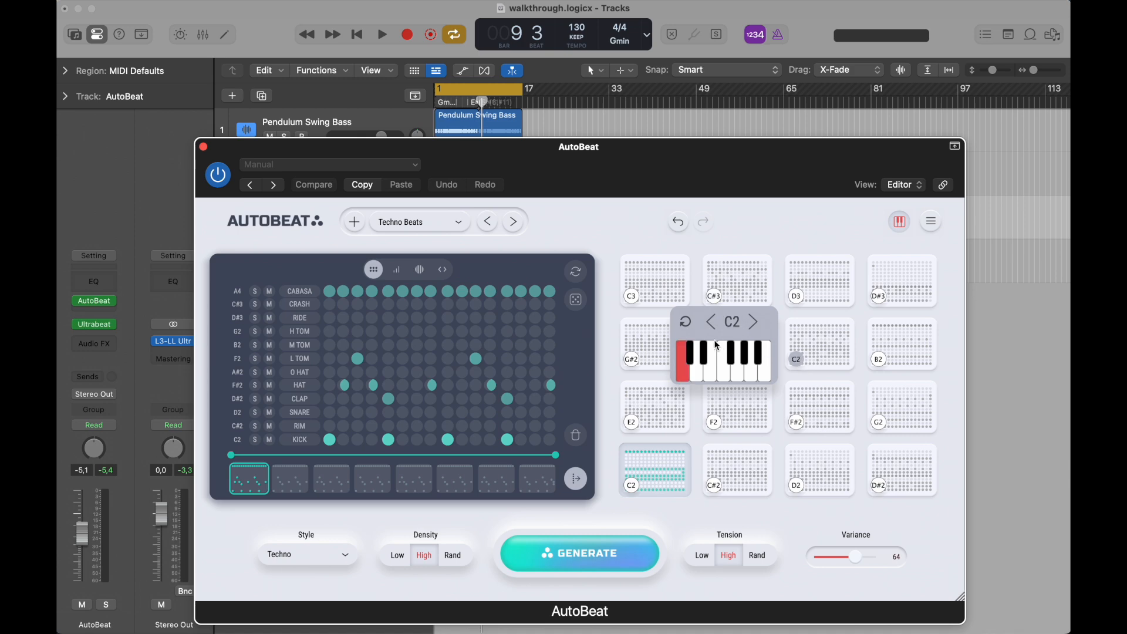
pyautogui.click(690, 322)
pyautogui.click(761, 247)
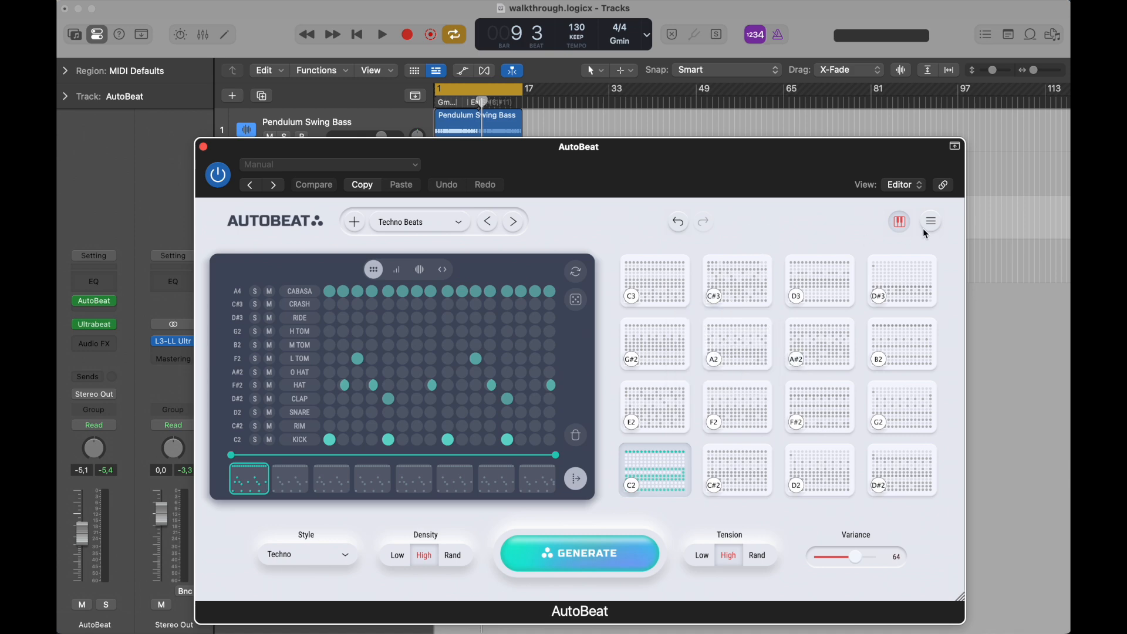
# - Turn off MIDI note triggering for the patterns and stop playback
pyautogui.click(901, 223)
pyautogui.click(899, 223)
pyautogui.click(900, 224)
pyautogui.click(901, 224)
pyautogui.click(901, 223)
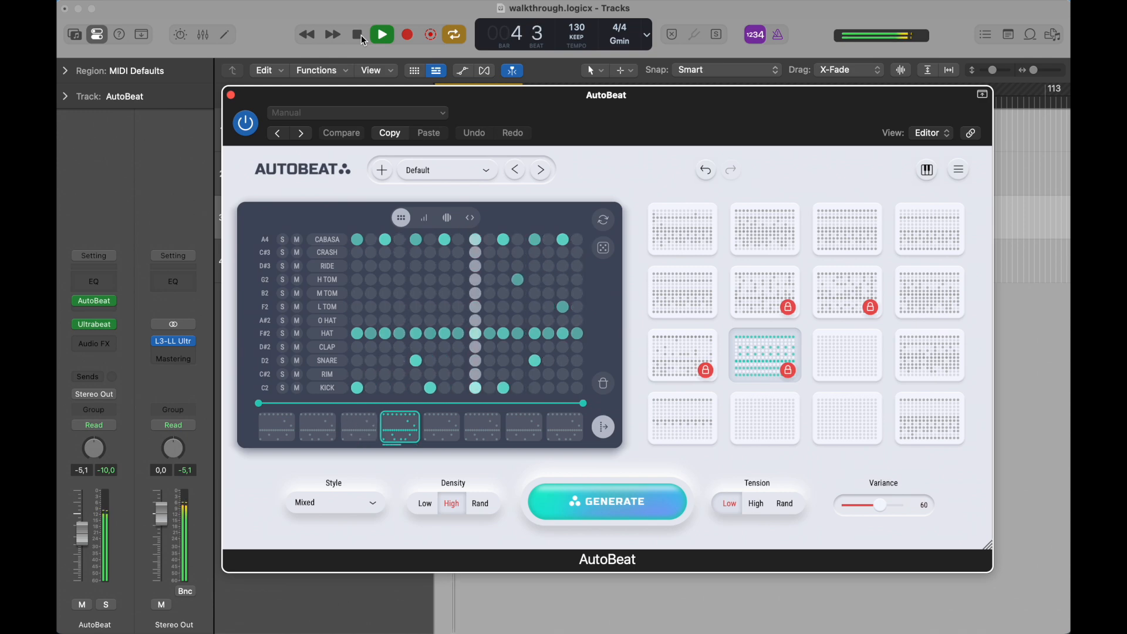
pyautogui.click(362, 37)
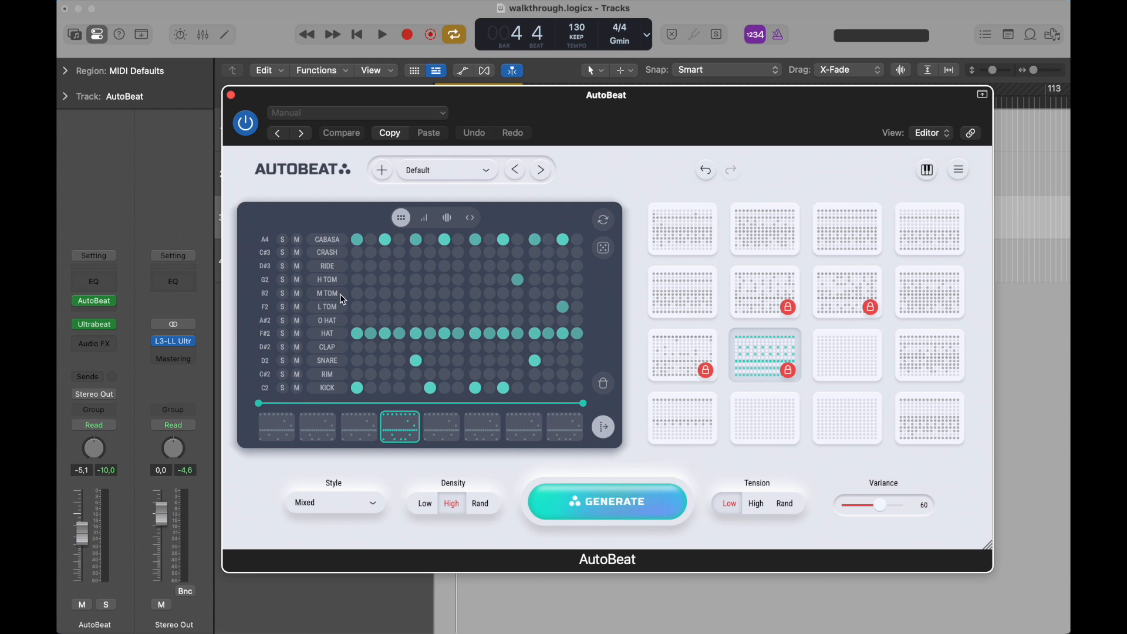
# - Try toggling a high tom and a kick step in the fourth bar and the sixth kick step in the first bar
pyautogui.click(516, 277)
pyautogui.click(399, 389)
pyautogui.click(279, 428)
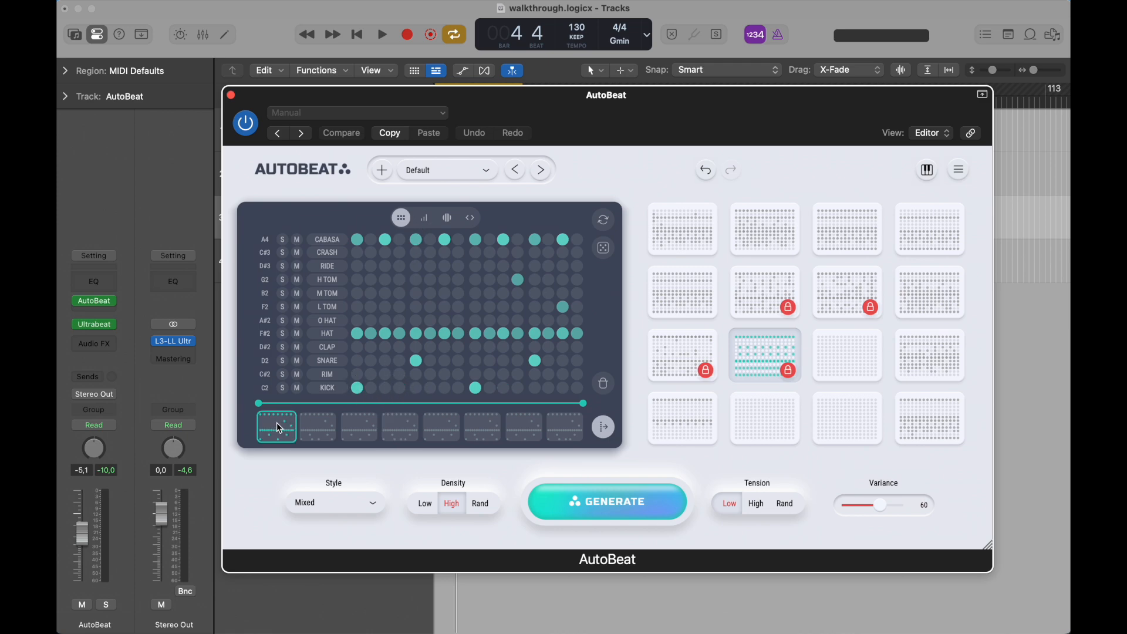
pyautogui.click(431, 389)
# - Add kick hits on steps 15 and 16 of the pattern's eighth bar, play the pattern from its first bar, and stop
pyautogui.click(575, 439)
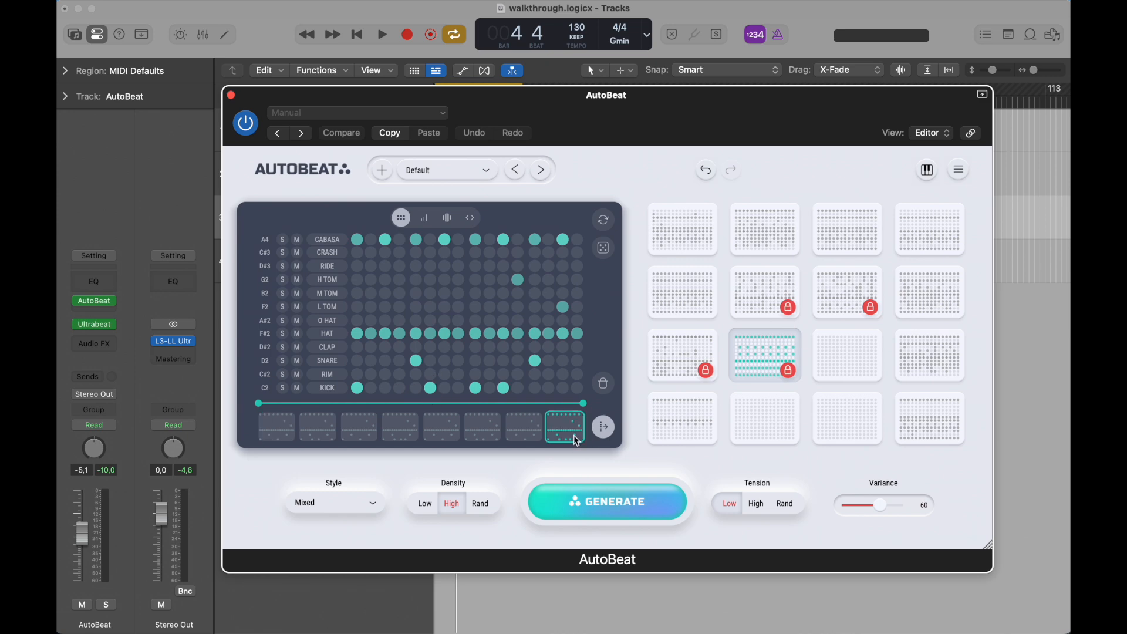
pyautogui.click(548, 388)
pyautogui.click(563, 388)
pyautogui.click(578, 389)
pyautogui.click(276, 431)
pyautogui.press('space')
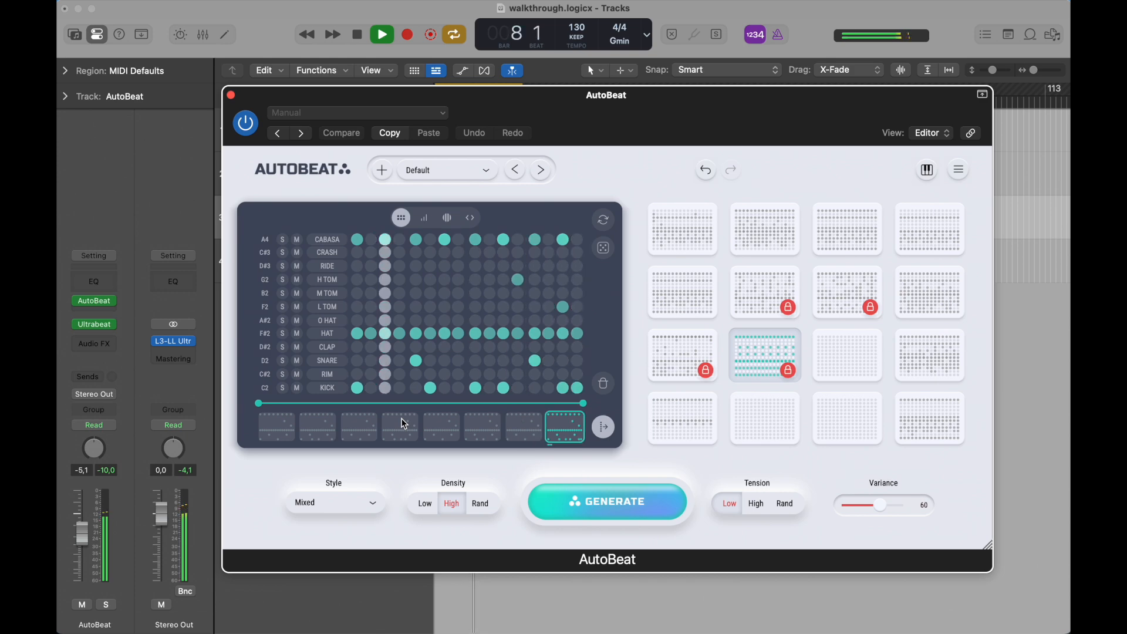
pyautogui.press('space')
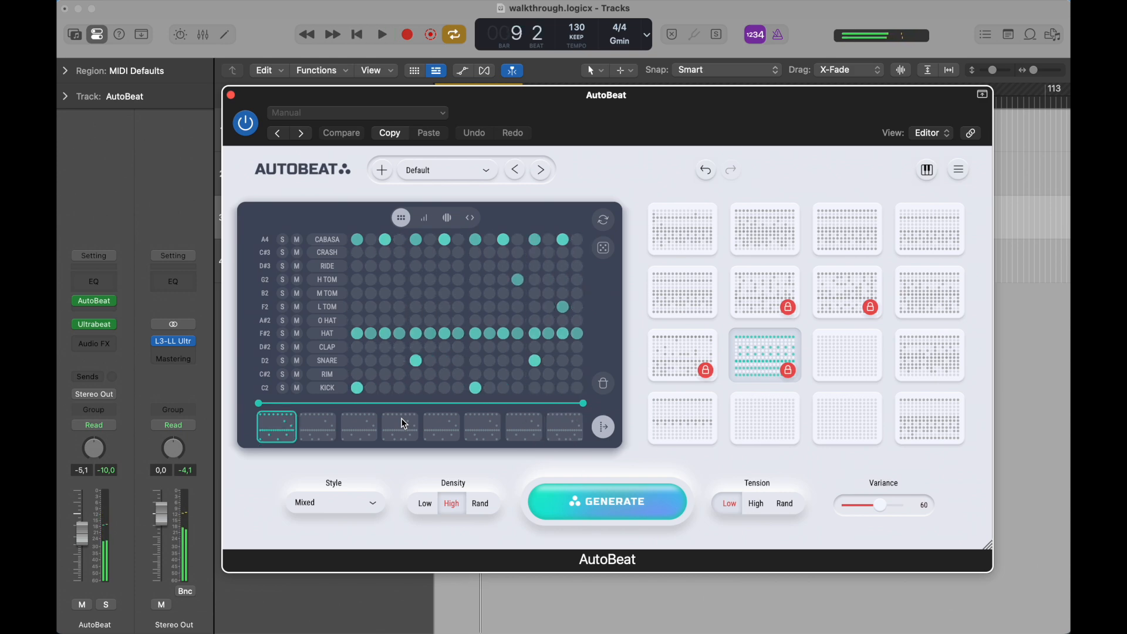
# - Switch the step grid to velocity editing and adjust the velocity of the first bar's cabasa hit on step five
pyautogui.click(427, 228)
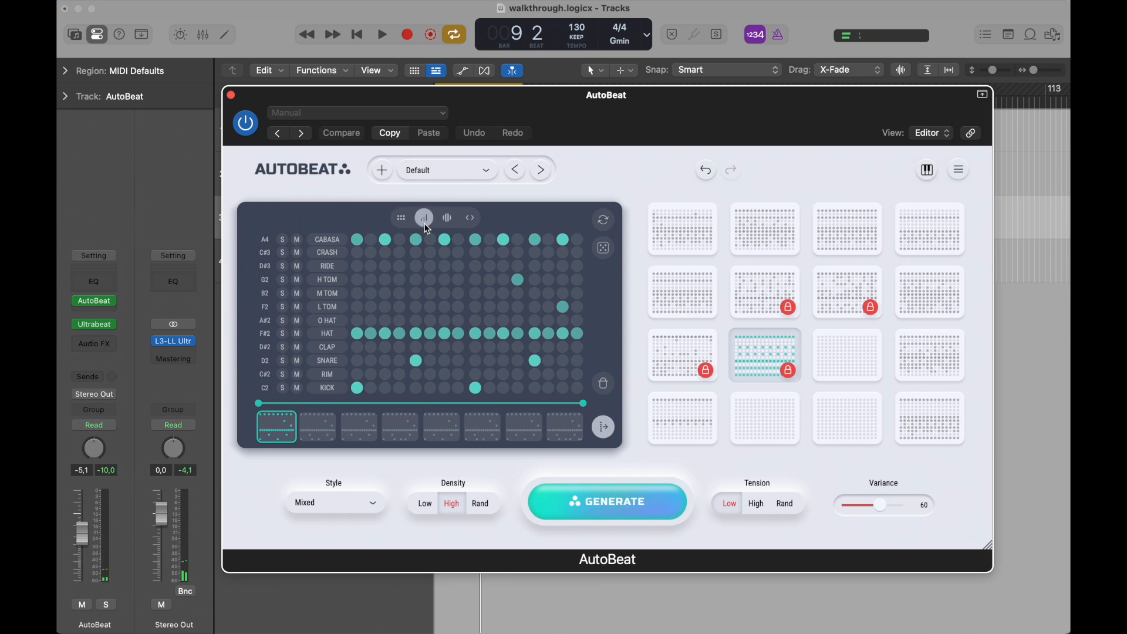
pyautogui.click(417, 239)
pyautogui.moveTo(416, 265); pyautogui.dragTo(415, 287)
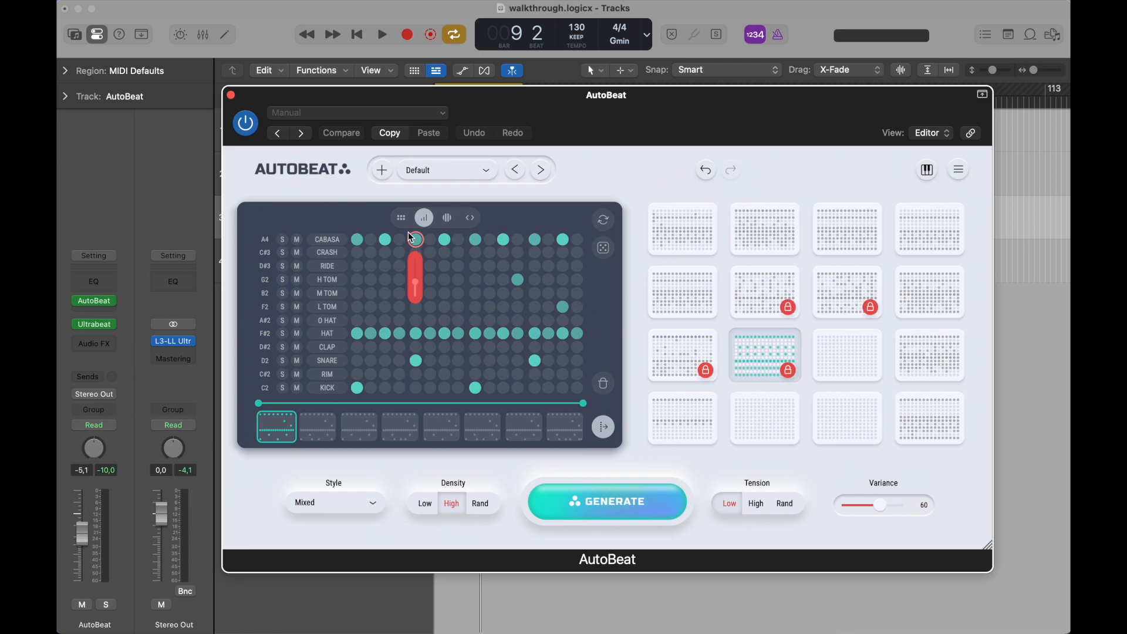
# - Lower the velocities of the first bar's kicks on steps 1 and 9 and snares on steps 5 and 13, and adjust hat step 2
pyautogui.click(359, 388)
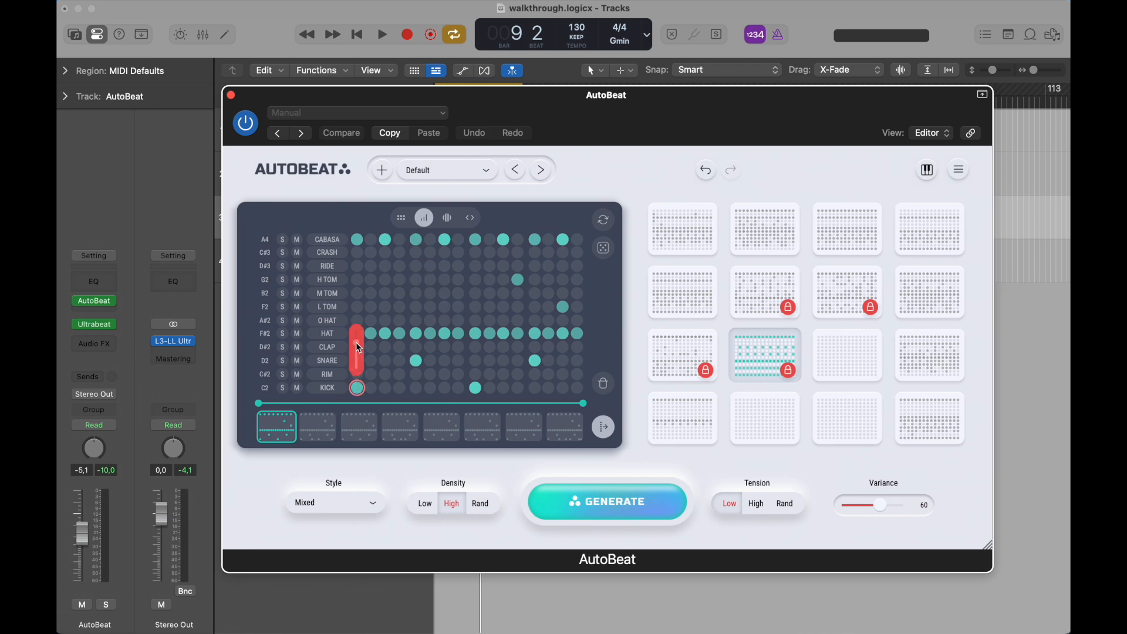
pyautogui.click(372, 333)
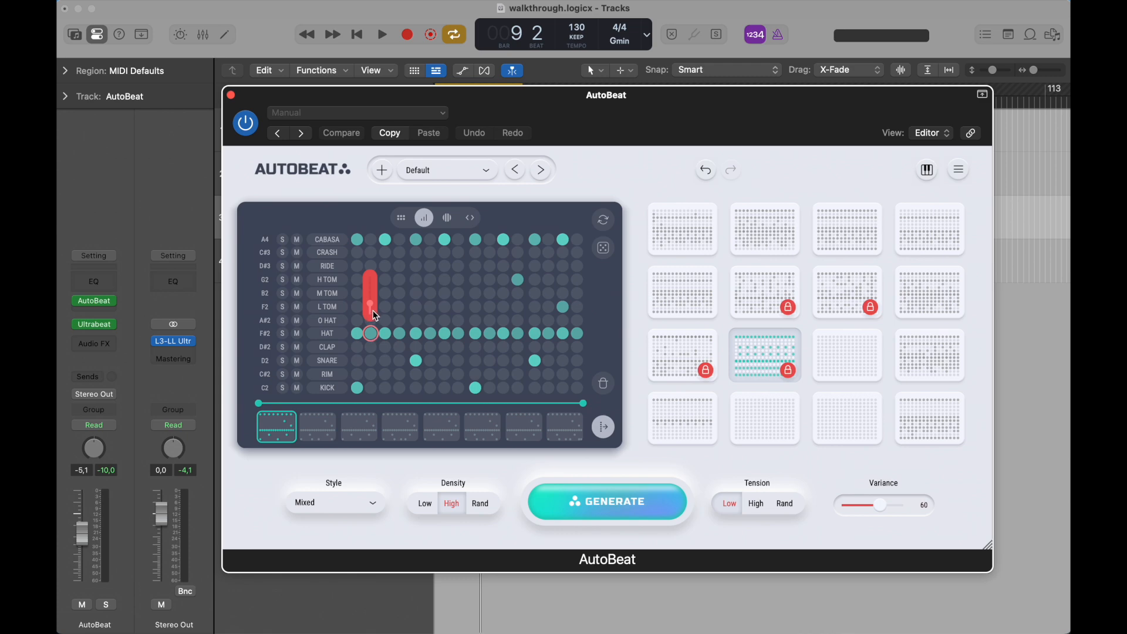
pyautogui.click(417, 359)
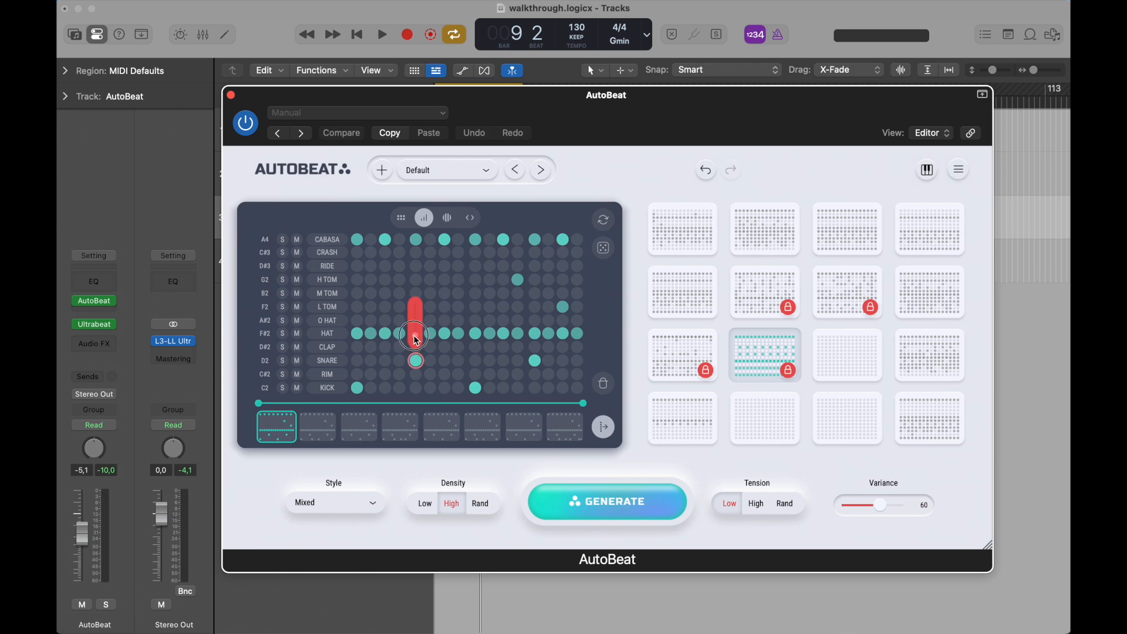
pyautogui.click(477, 388)
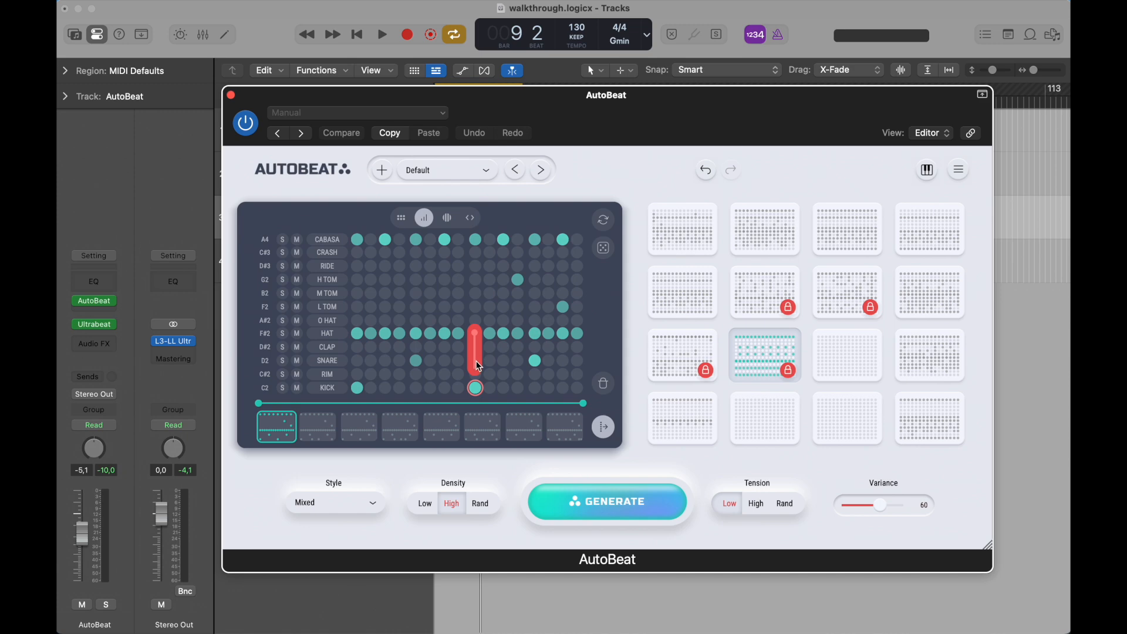
pyautogui.click(534, 361)
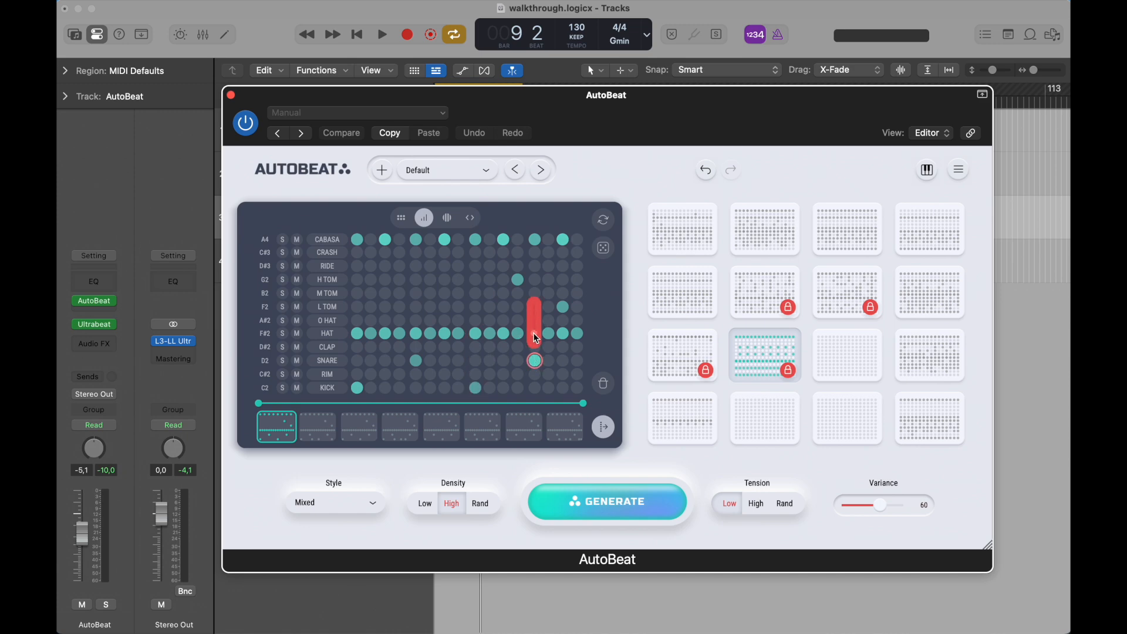
pyautogui.click(357, 388)
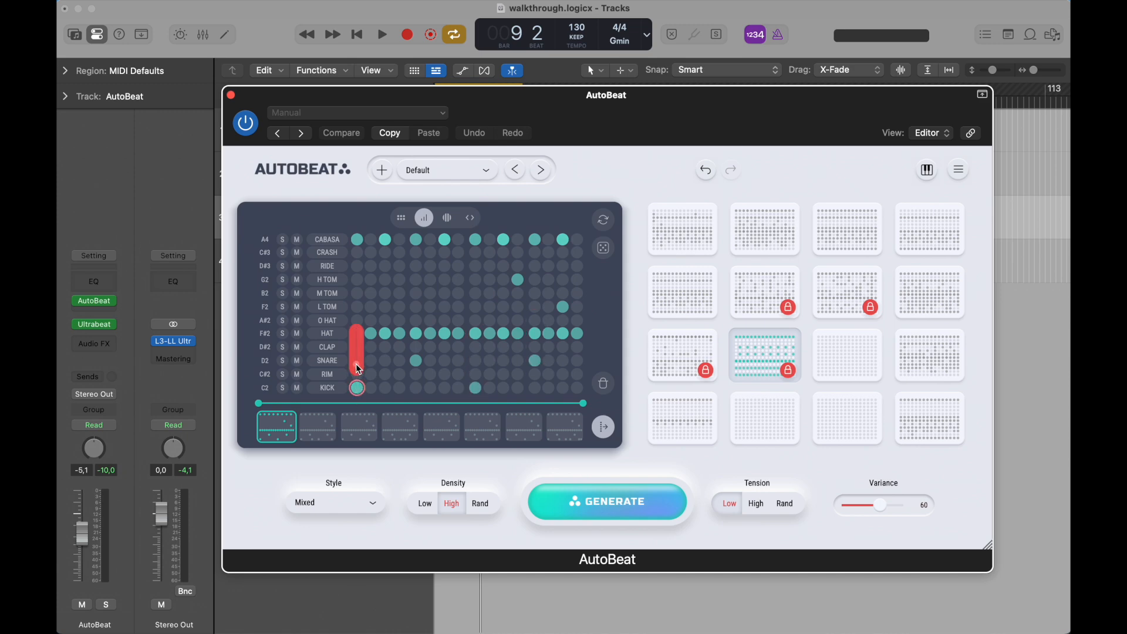
# - Play the pattern twice from its first bar to audition the velocity changes, stopping playback each time
pyautogui.click(358, 35)
pyautogui.press('space')
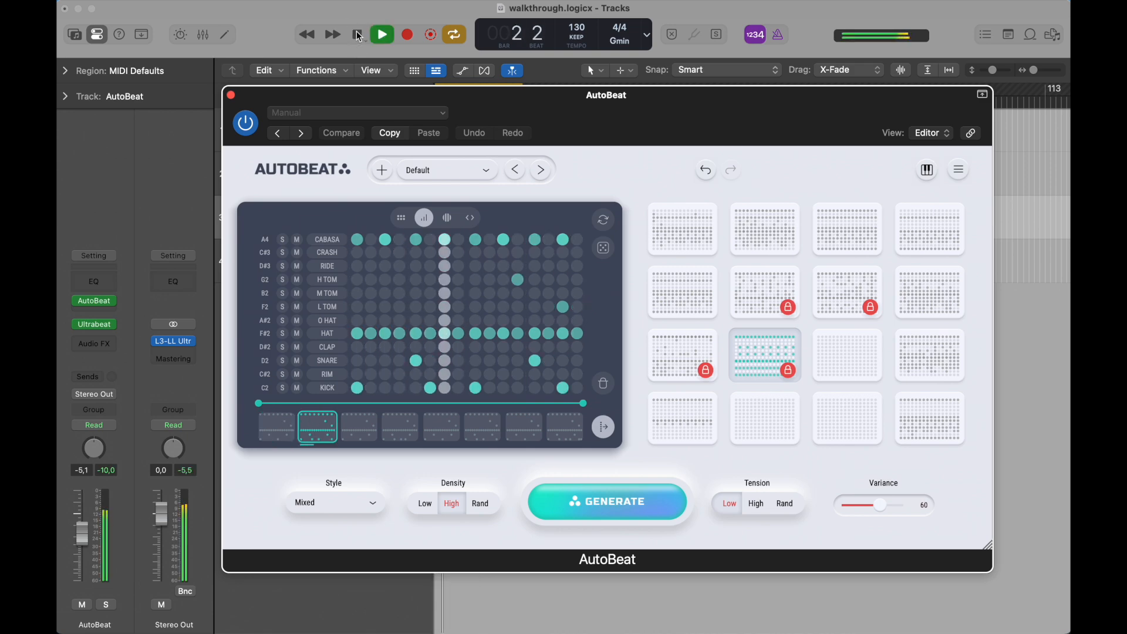
pyautogui.click(360, 36)
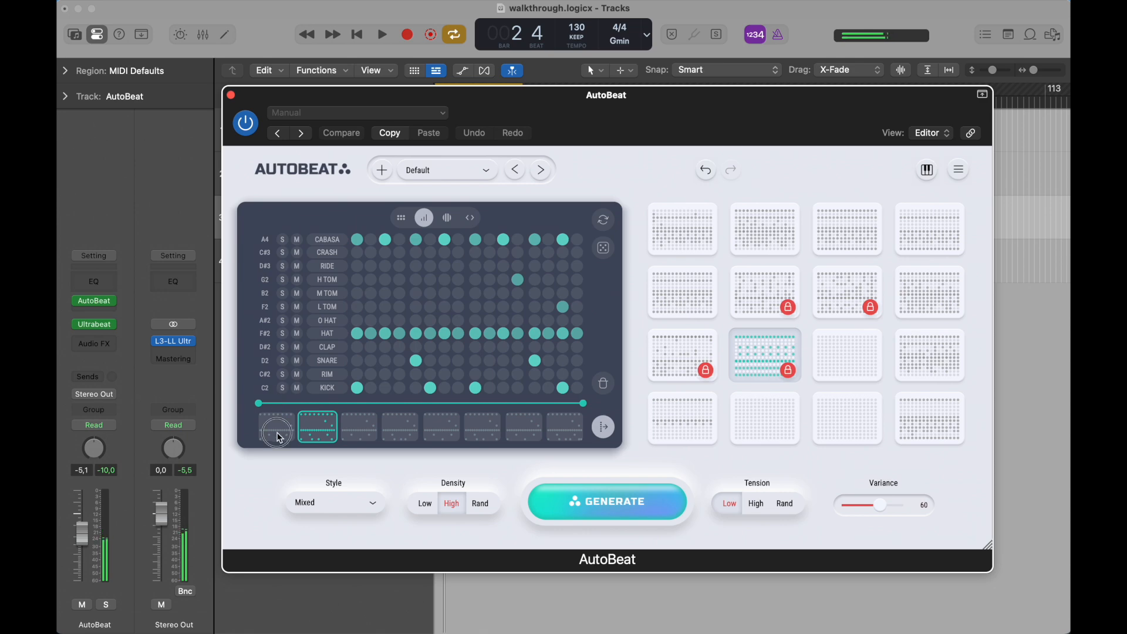
pyautogui.click(279, 436)
pyautogui.click(357, 39)
pyautogui.press('space')
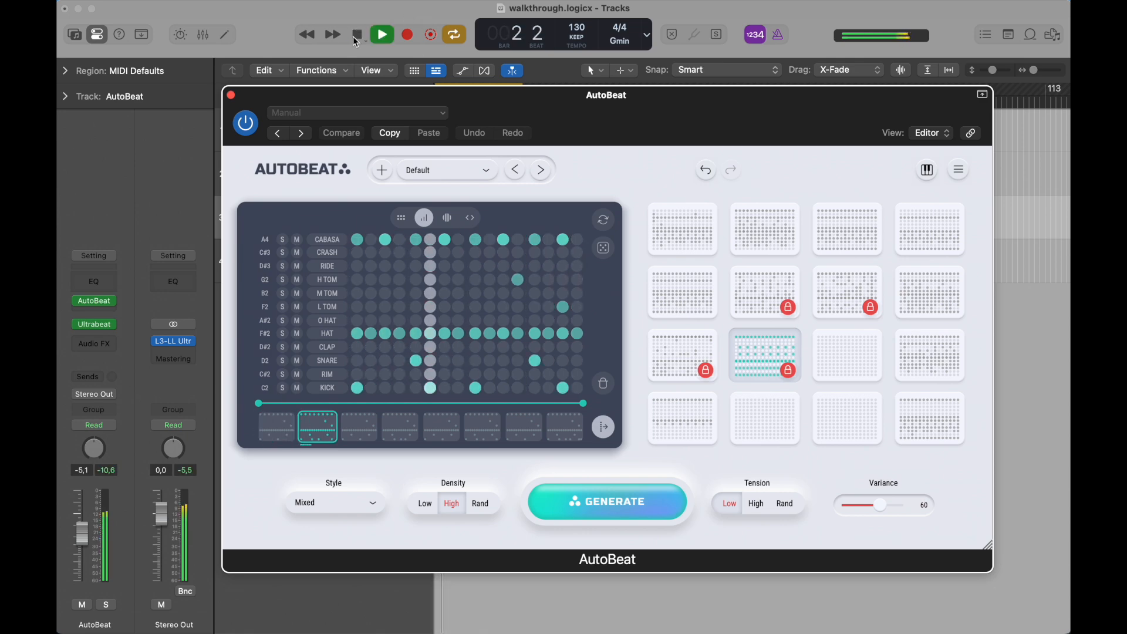
pyautogui.click(357, 38)
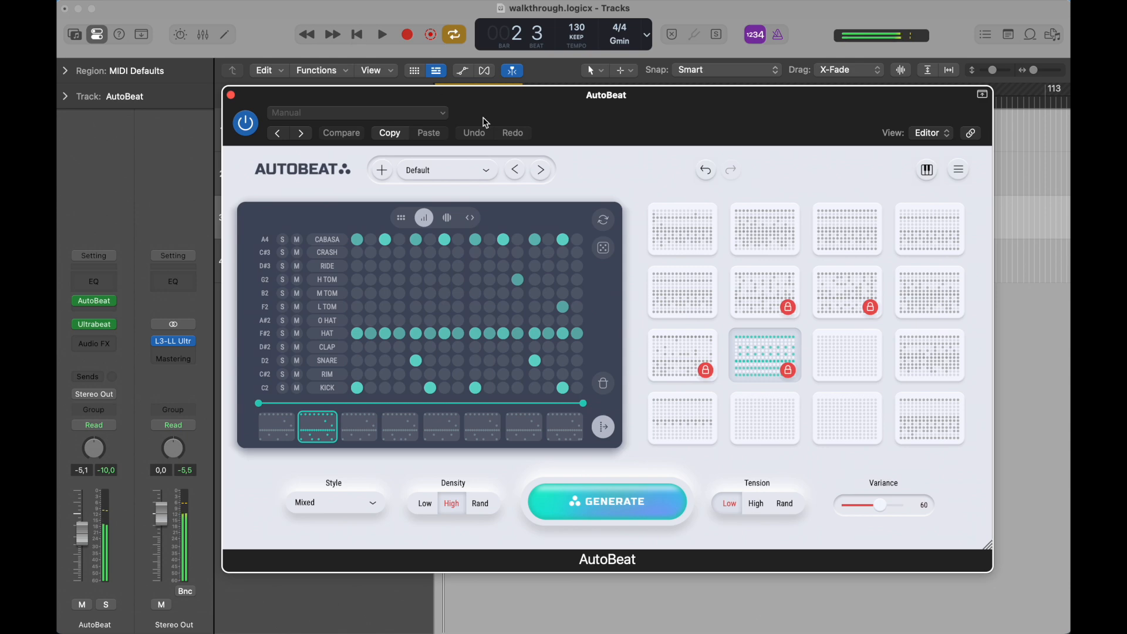
# - Switch the first bar's step grid to note-repeat editing and add repeats to several hat hits across the bar
pyautogui.click(289, 424)
pyautogui.click(450, 218)
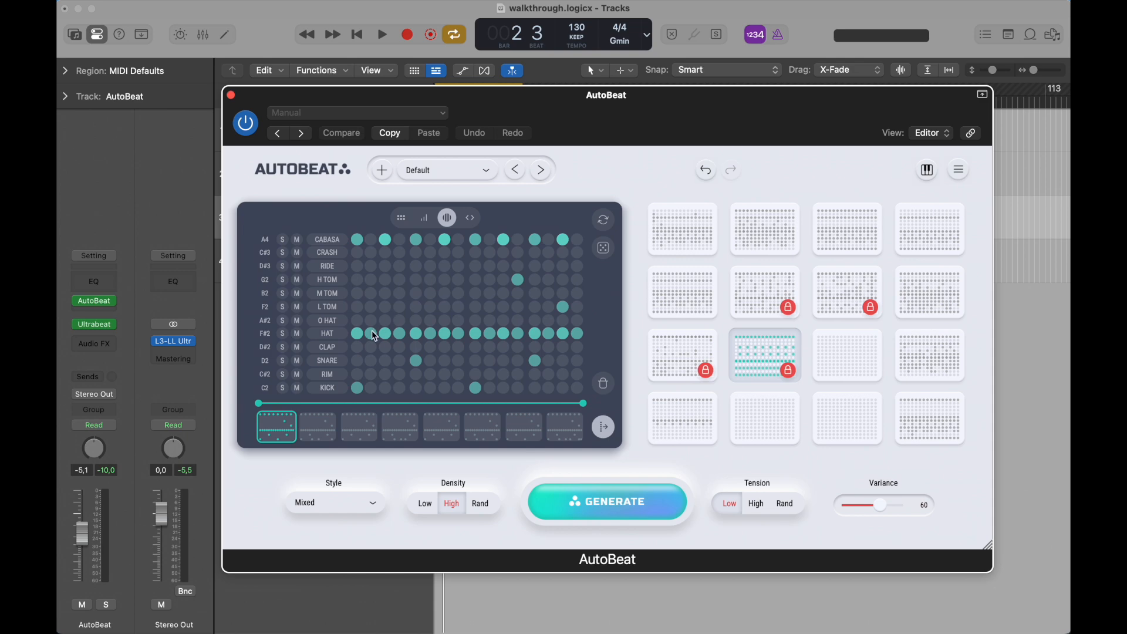
pyautogui.click(400, 333)
pyautogui.click(416, 333)
pyautogui.click(445, 334)
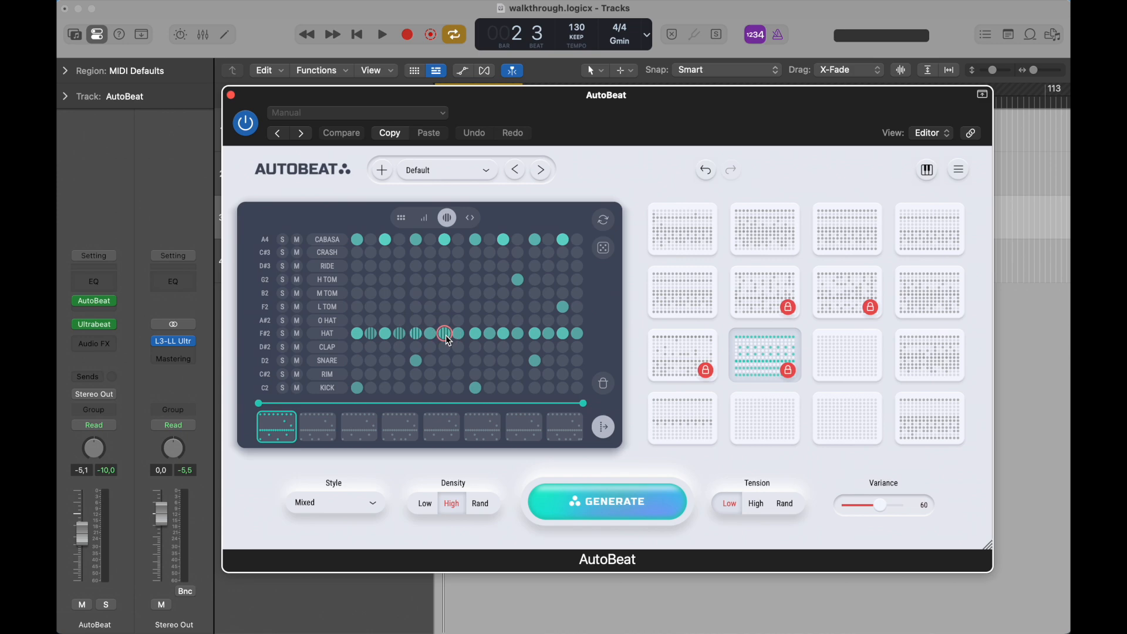
pyautogui.click(478, 334)
pyautogui.click(503, 334)
pyautogui.click(535, 334)
# - Play the pattern from the start to audition the repeated hats, stop, and return to the first bar
pyautogui.click(353, 35)
pyautogui.press('space')
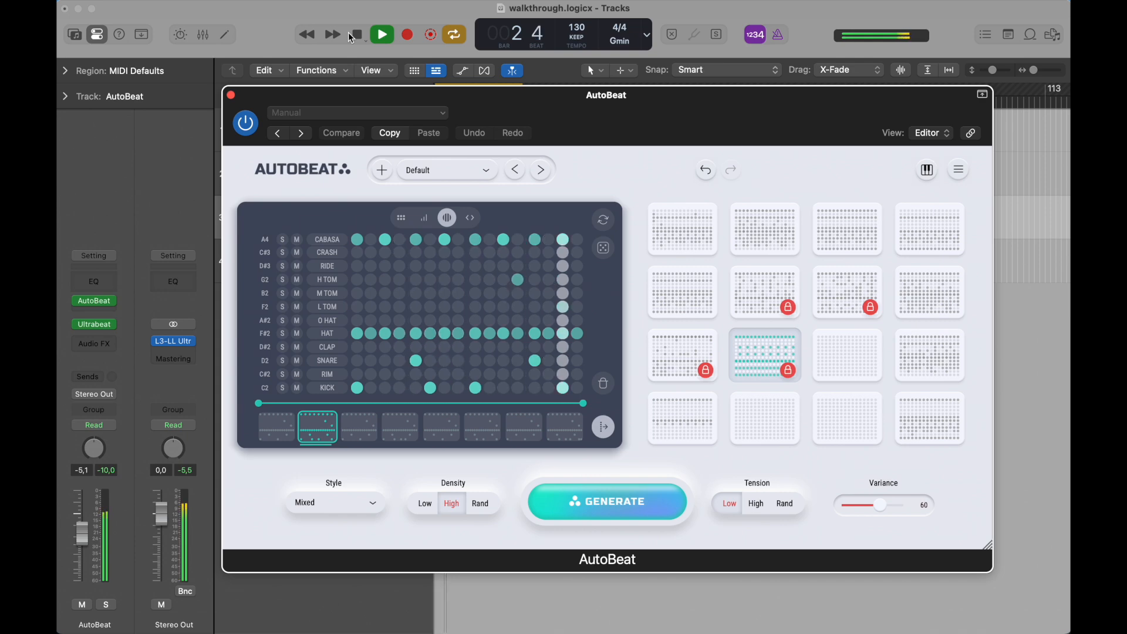
pyautogui.click(353, 35)
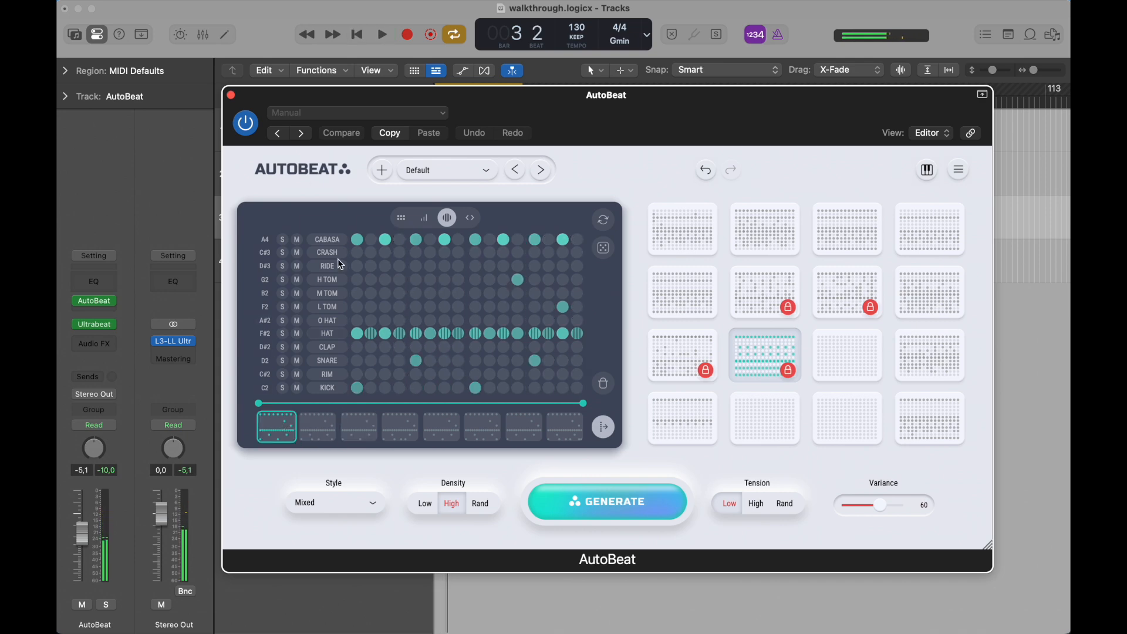
pyautogui.click(358, 35)
pyautogui.press('space')
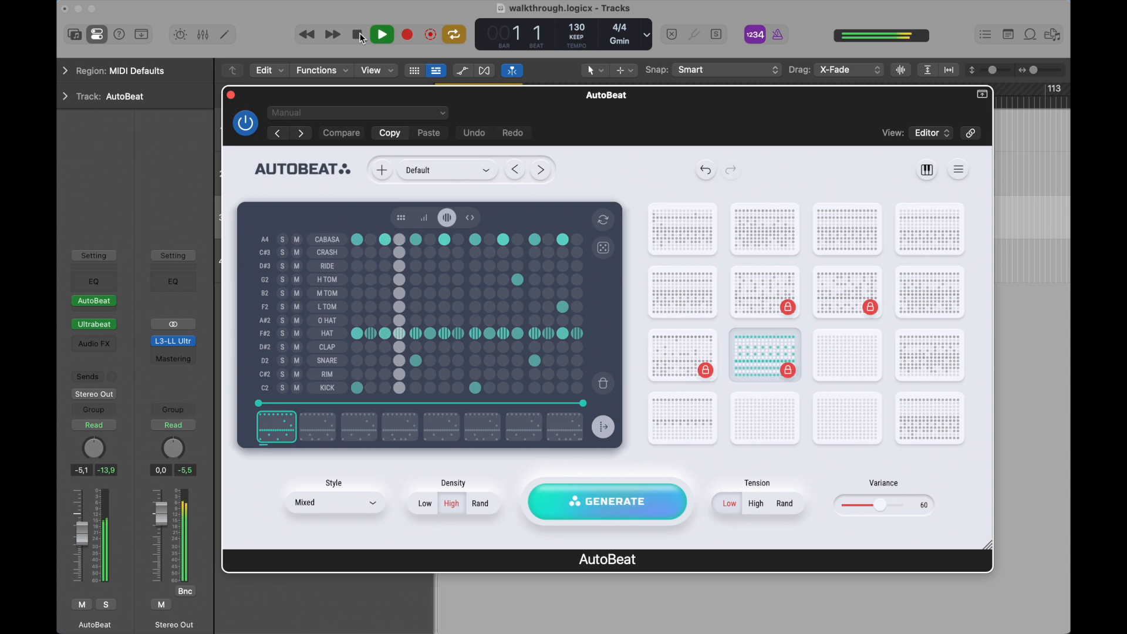
pyautogui.click(362, 36)
pyautogui.click(362, 36)
pyautogui.click(280, 435)
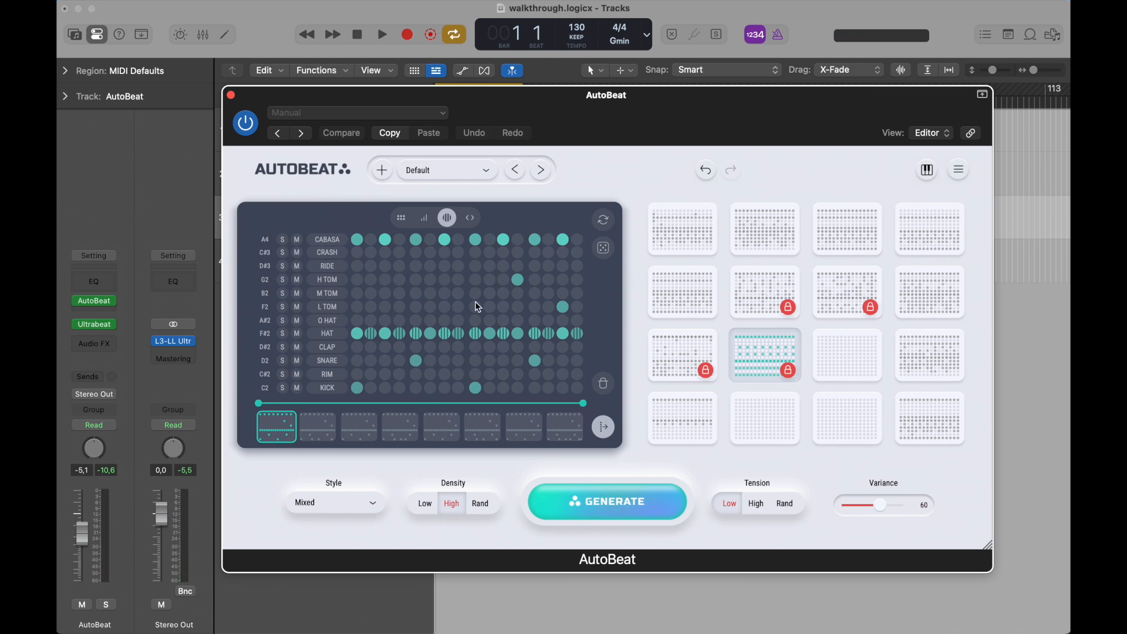
# - Switch the step grid to timing-offset editing and shift the first bar's snare hits on steps 5 and 13 slightly off the grid
pyautogui.click(472, 218)
pyautogui.click(415, 361)
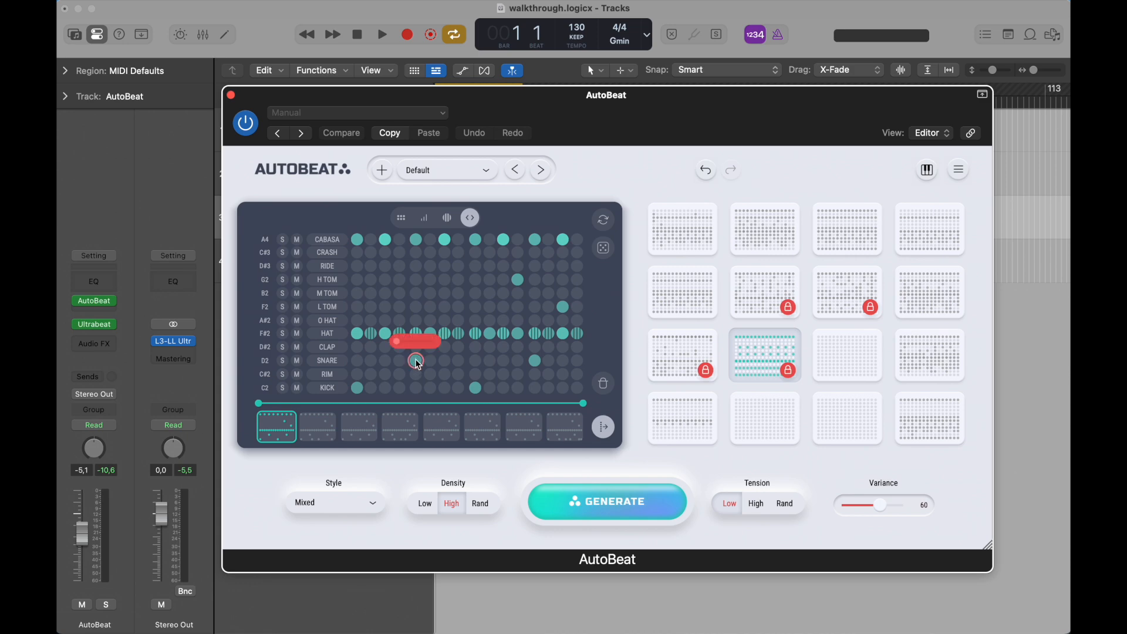
pyautogui.moveTo(406, 341)
pyautogui.mouseDown()
pyautogui.moveTo(420, 342)
pyautogui.moveTo(403, 342)
pyautogui.mouseUp()
pyautogui.moveTo(418, 344); pyautogui.dragTo(410, 344)
pyautogui.click(534, 360)
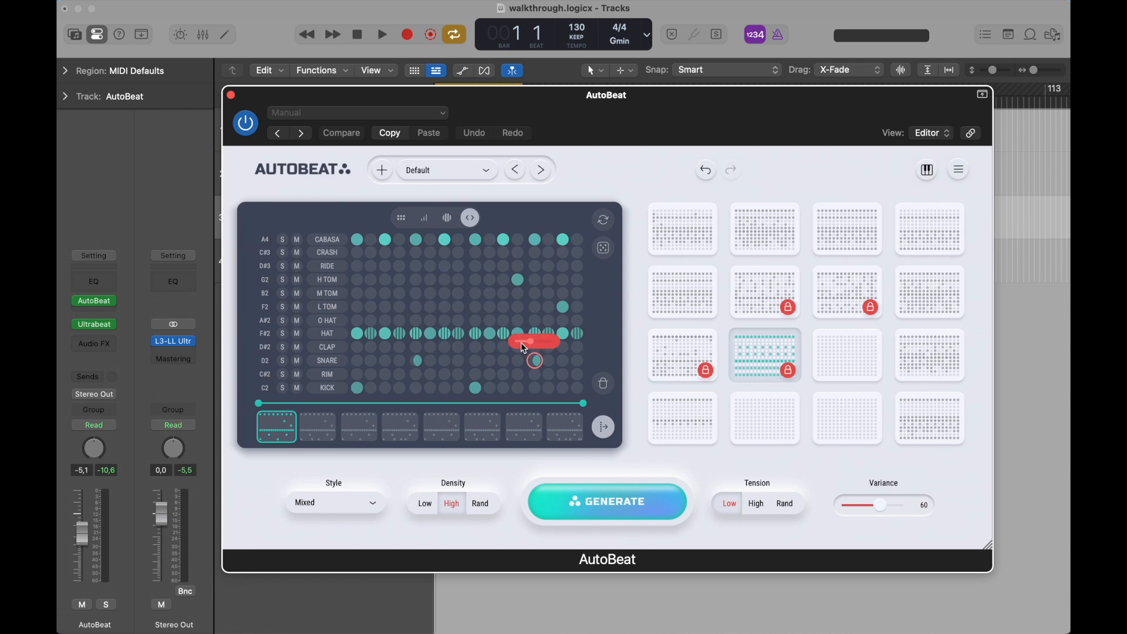
# - Return to velocity editing and raise the velocities of the first bar's snares on steps 5 and 13 and kicks on steps 1 and 9
pyautogui.click(424, 218)
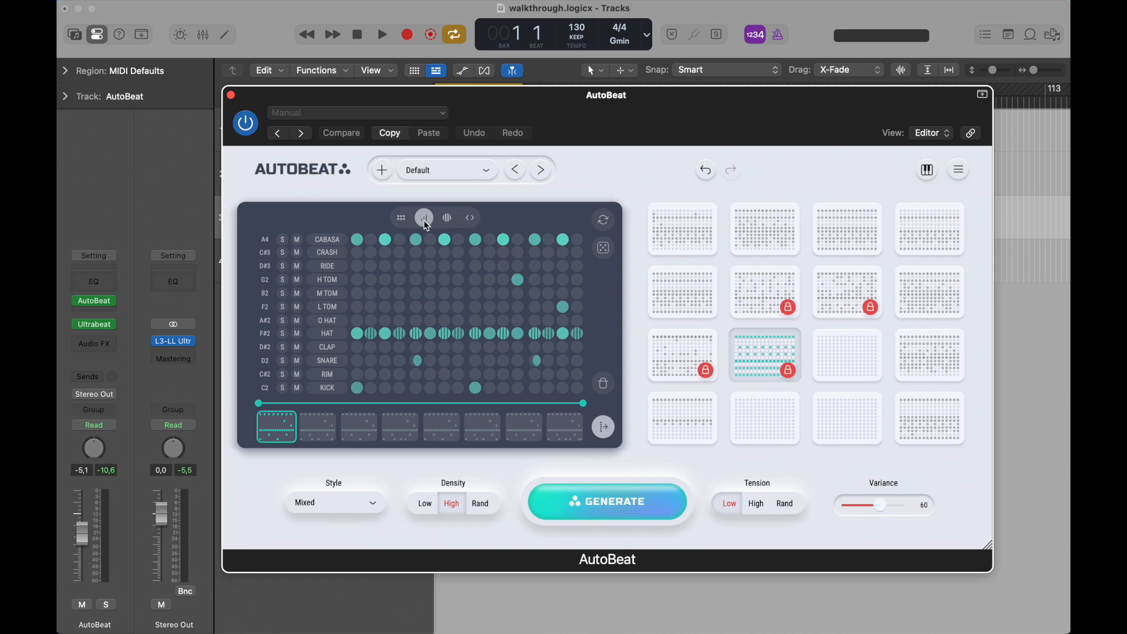
pyautogui.click(417, 361)
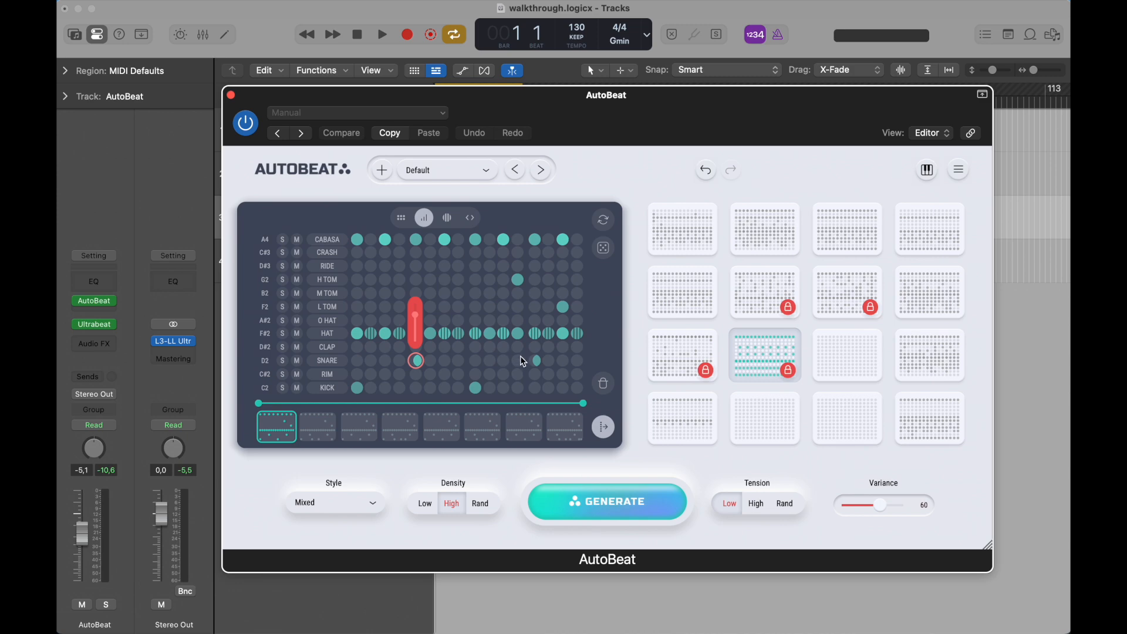
pyautogui.click(535, 360)
pyautogui.moveTo(539, 336); pyautogui.dragTo(536, 317)
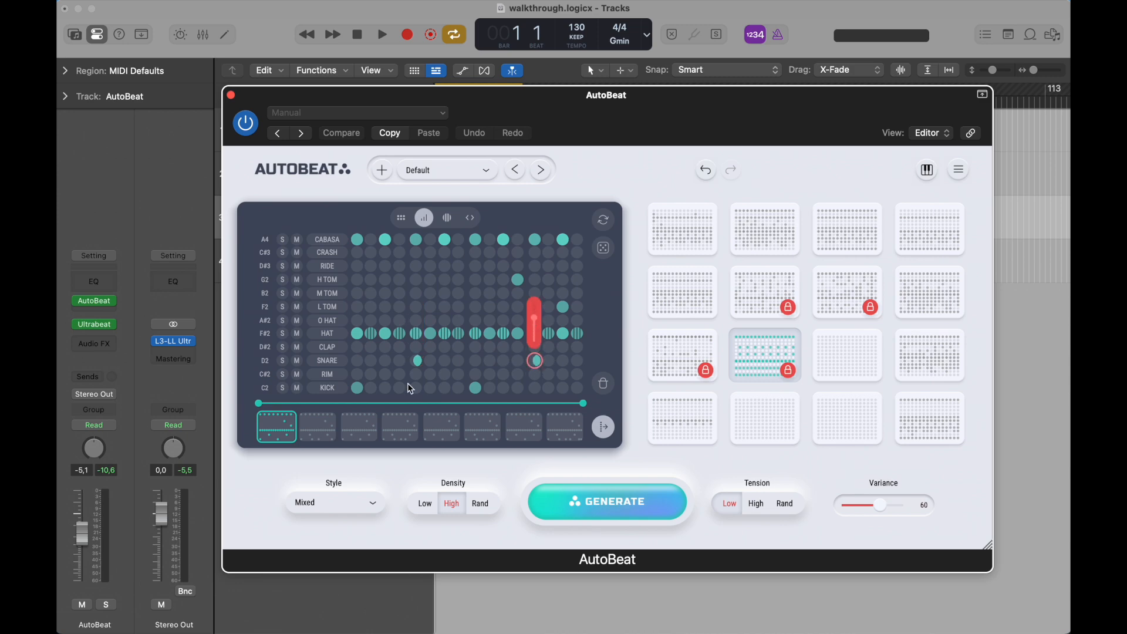
pyautogui.click(358, 388)
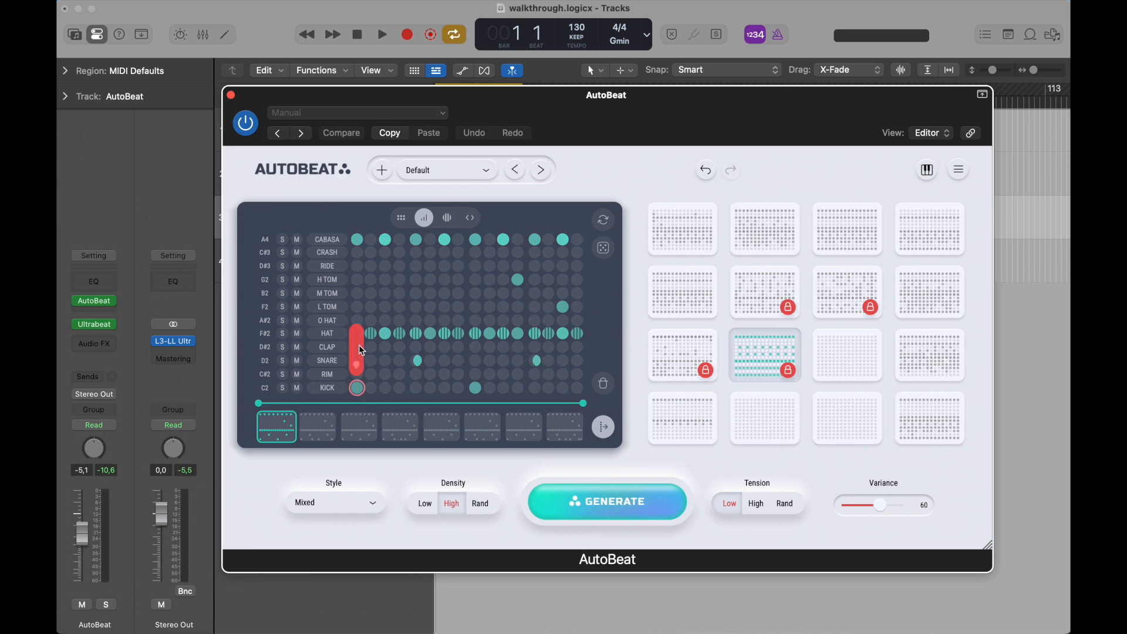
pyautogui.click(476, 386)
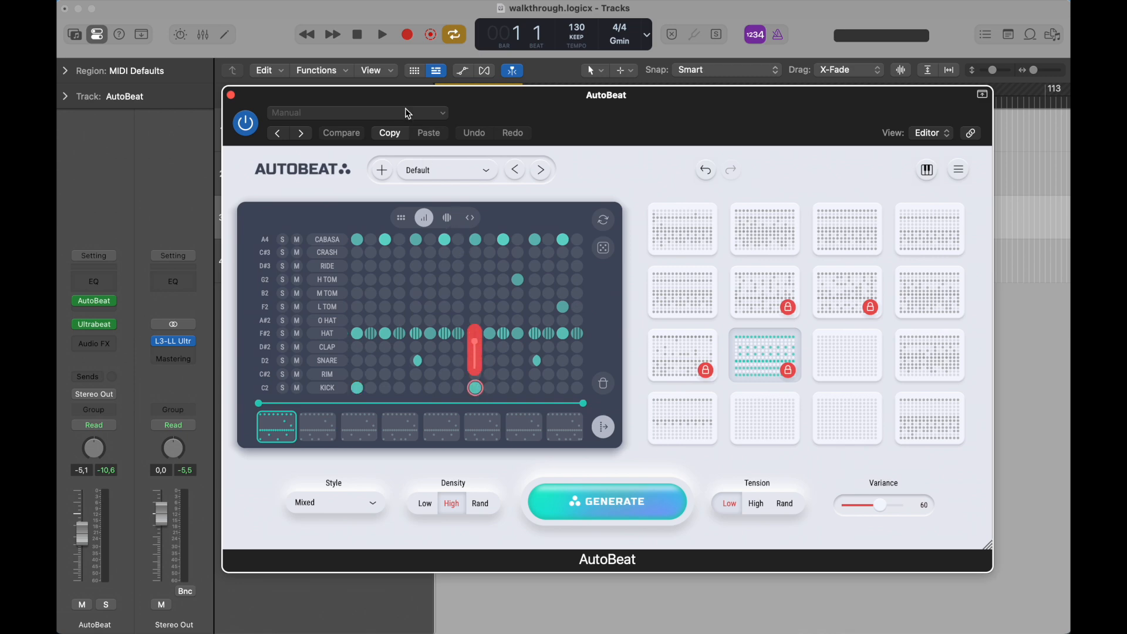
# - Play the pattern from the start to hear the shifted snares, stop and rewind, and show the first bar again
pyautogui.click(384, 40)
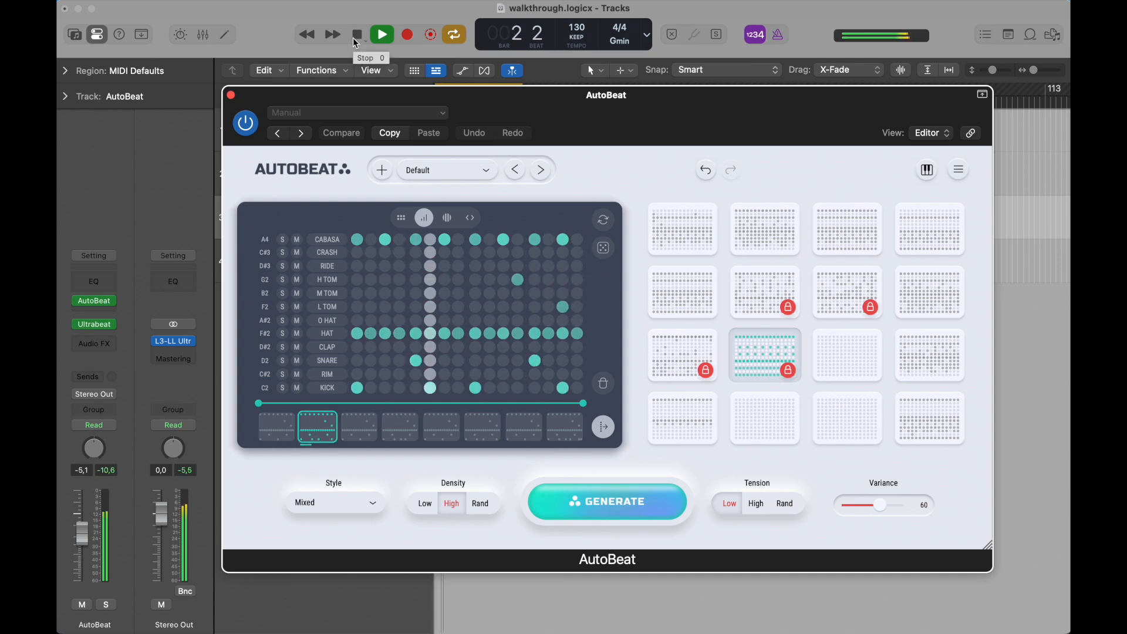
pyautogui.click(354, 38)
pyautogui.click(356, 42)
pyautogui.click(382, 35)
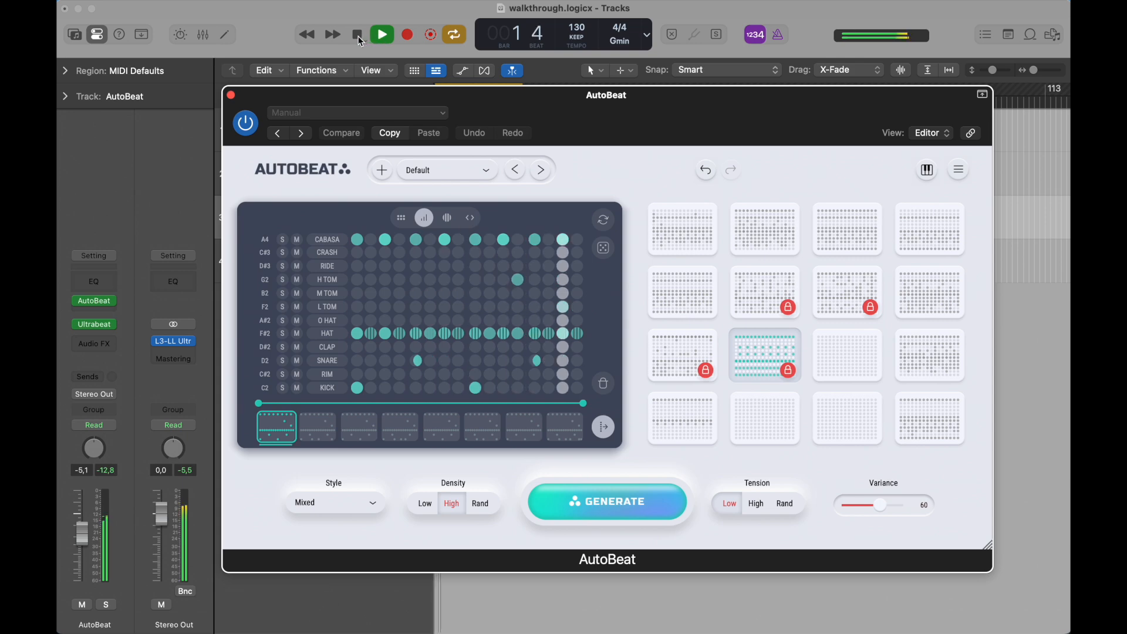
pyautogui.click(359, 39)
pyautogui.click(359, 41)
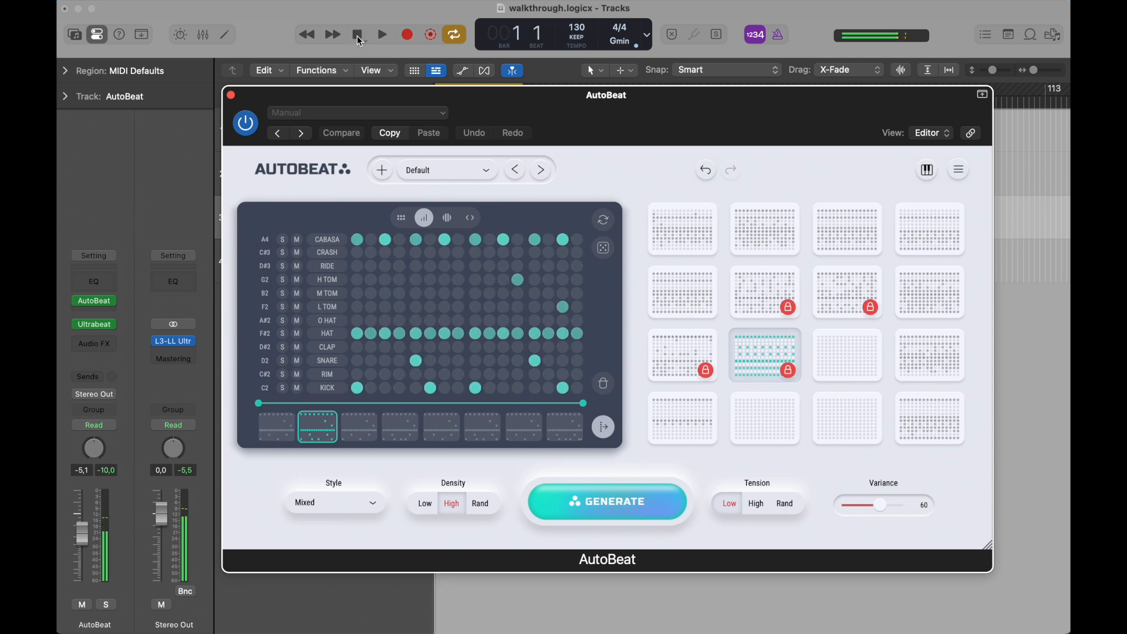
pyautogui.click(285, 435)
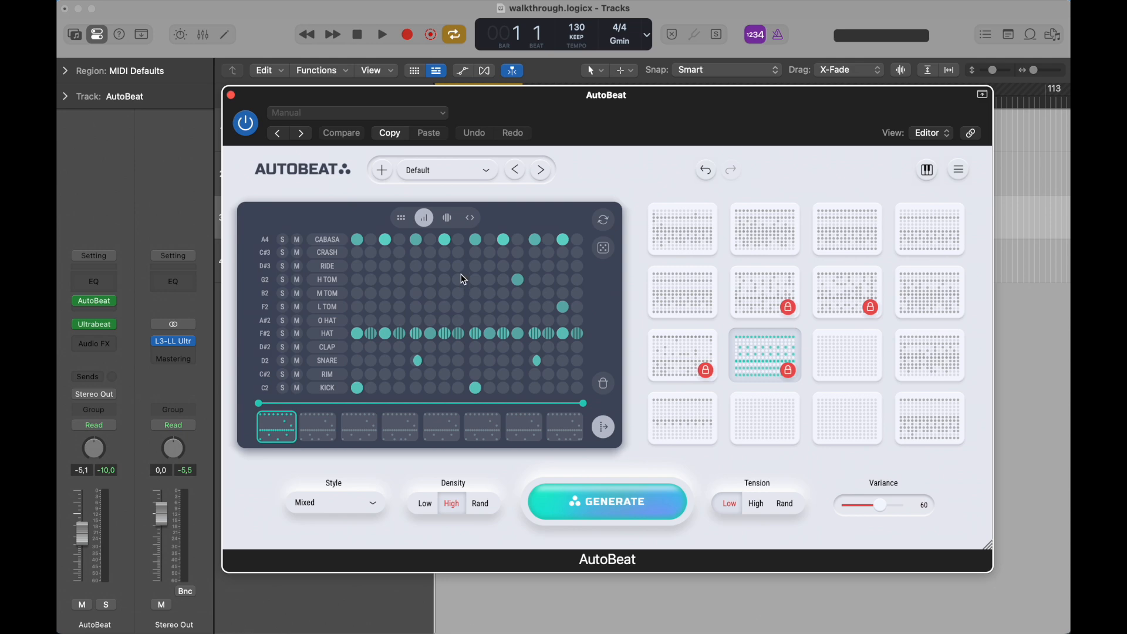
# - Switch the grid to note-repeat editing, adjust the repeats on the first bar's kick on step 9, and audition the pattern
pyautogui.click(475, 223)
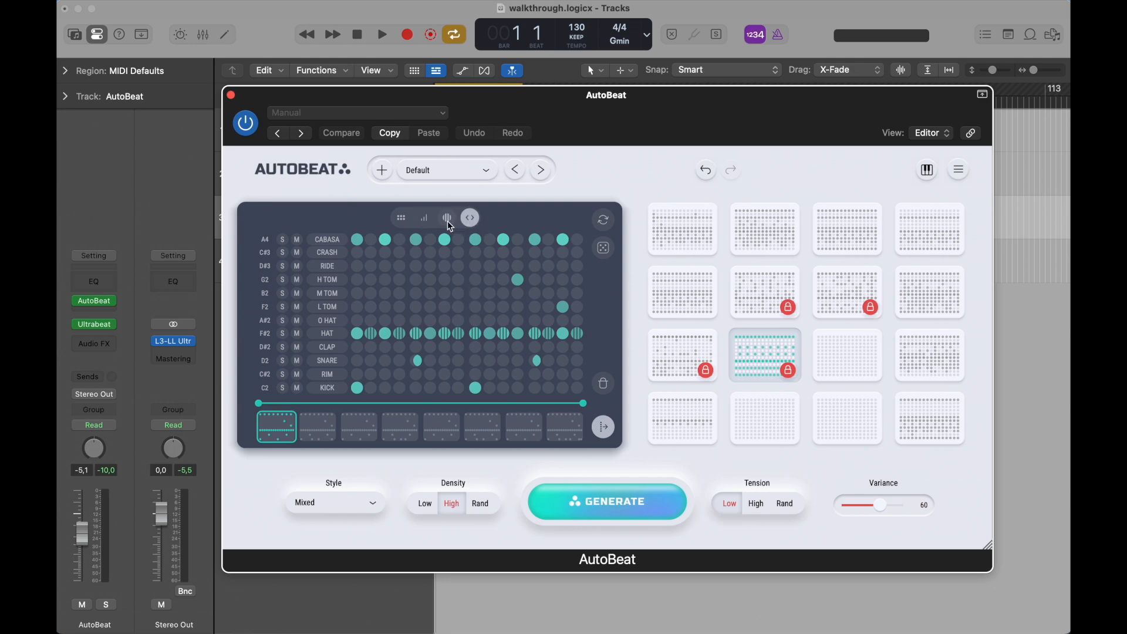
pyautogui.click(447, 222)
pyautogui.click(476, 388)
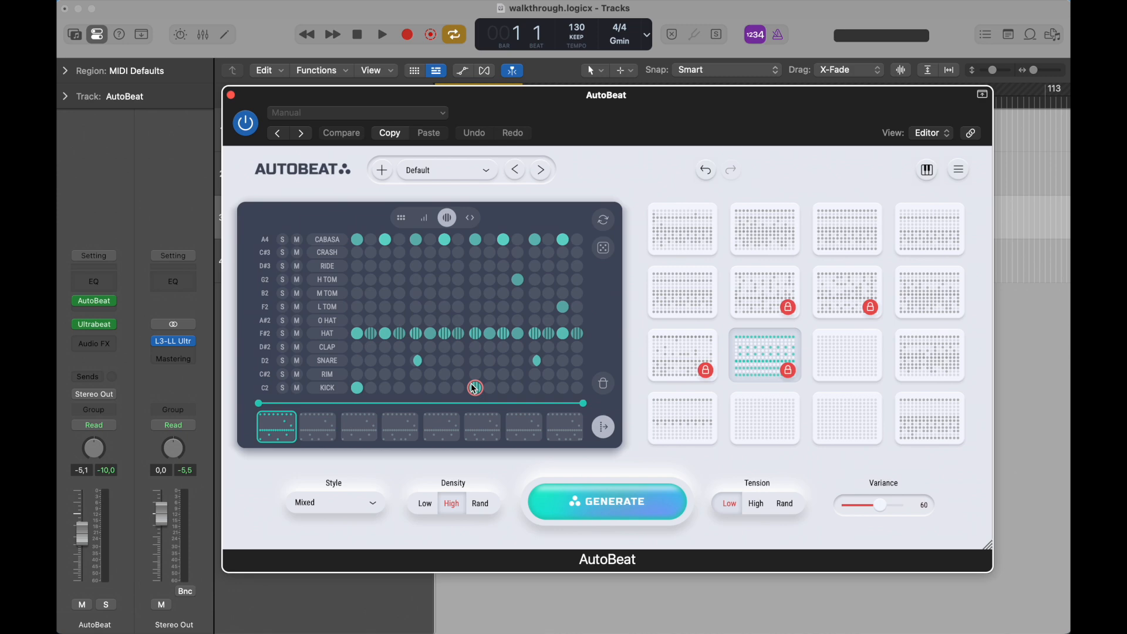
pyautogui.click(473, 388)
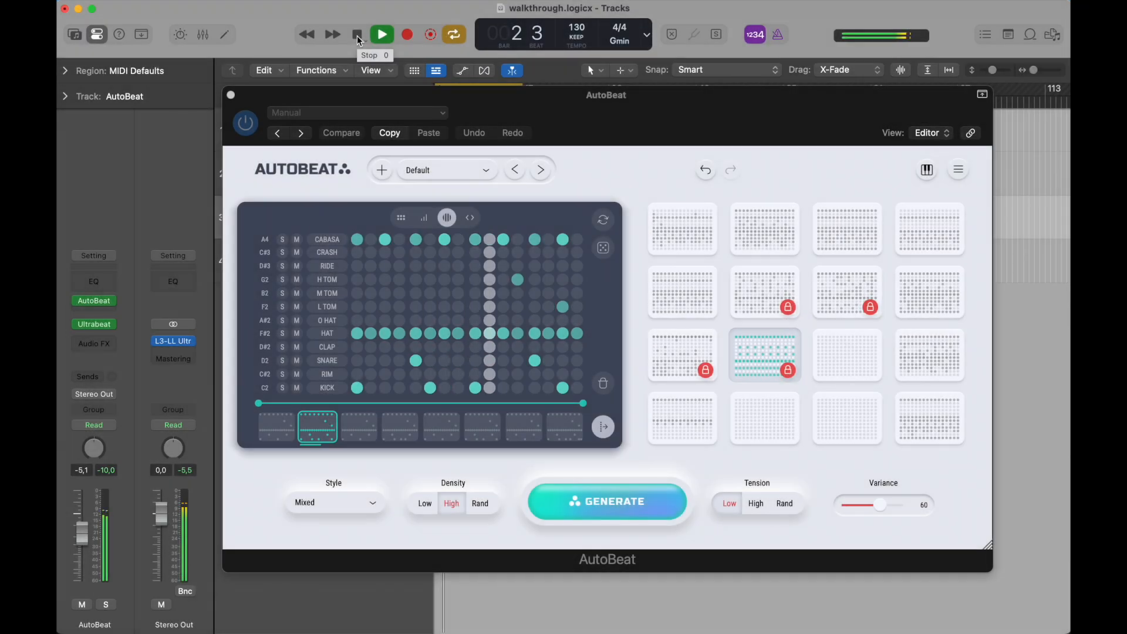
pyautogui.click(357, 35)
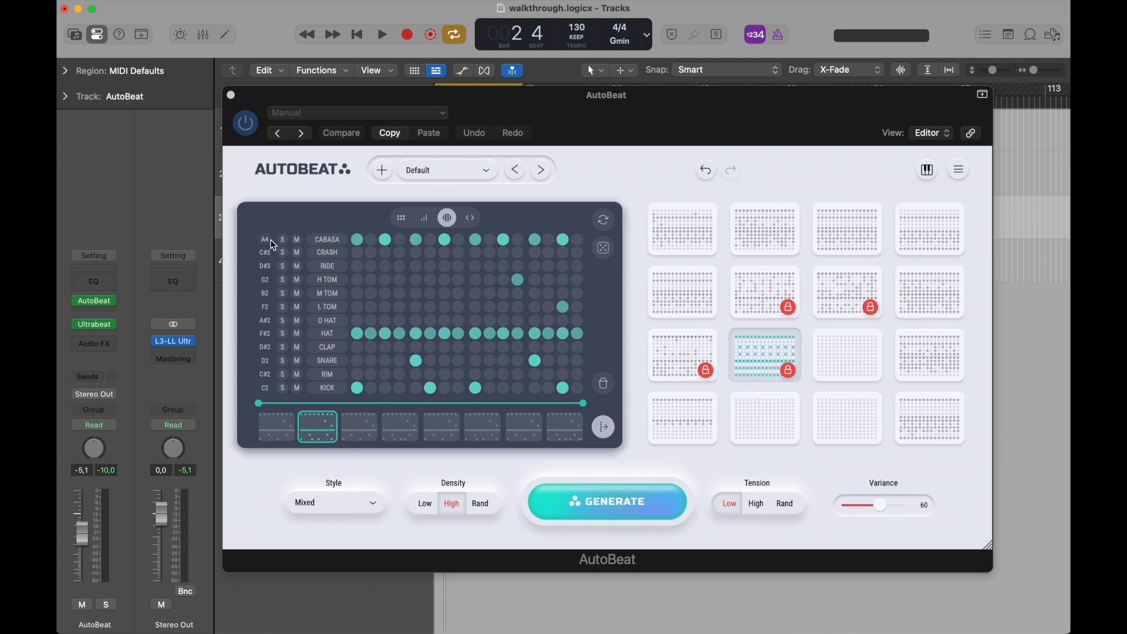
# - Try reassigning the kick row's MIDI note to F2 and to notes in the next octave, and reset it to the default
pyautogui.click(267, 390)
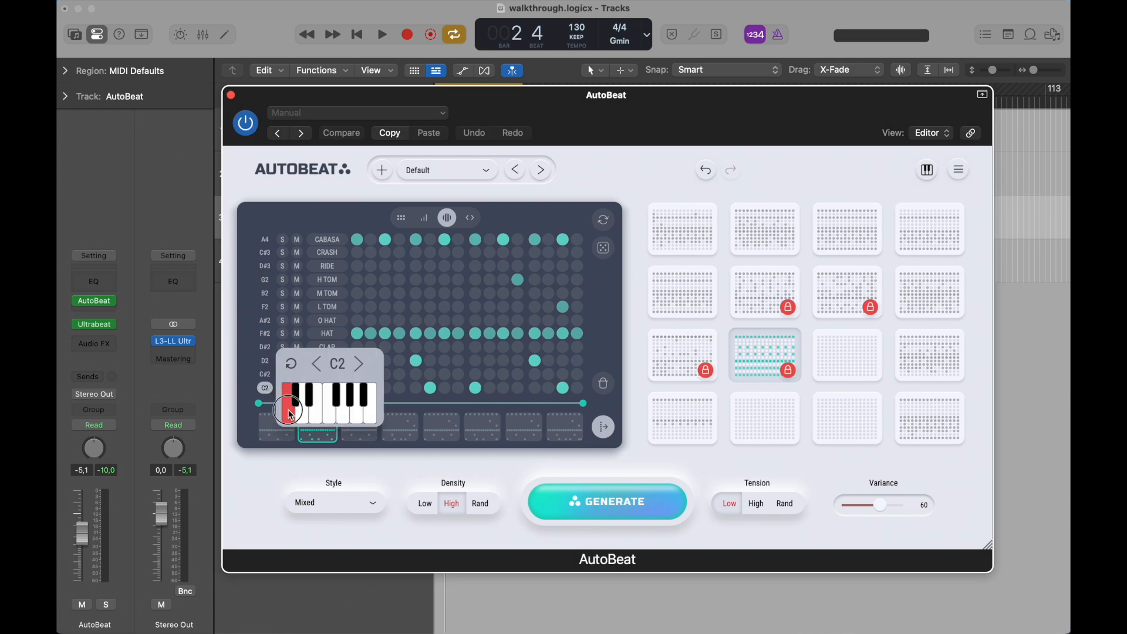
pyautogui.click(264, 390)
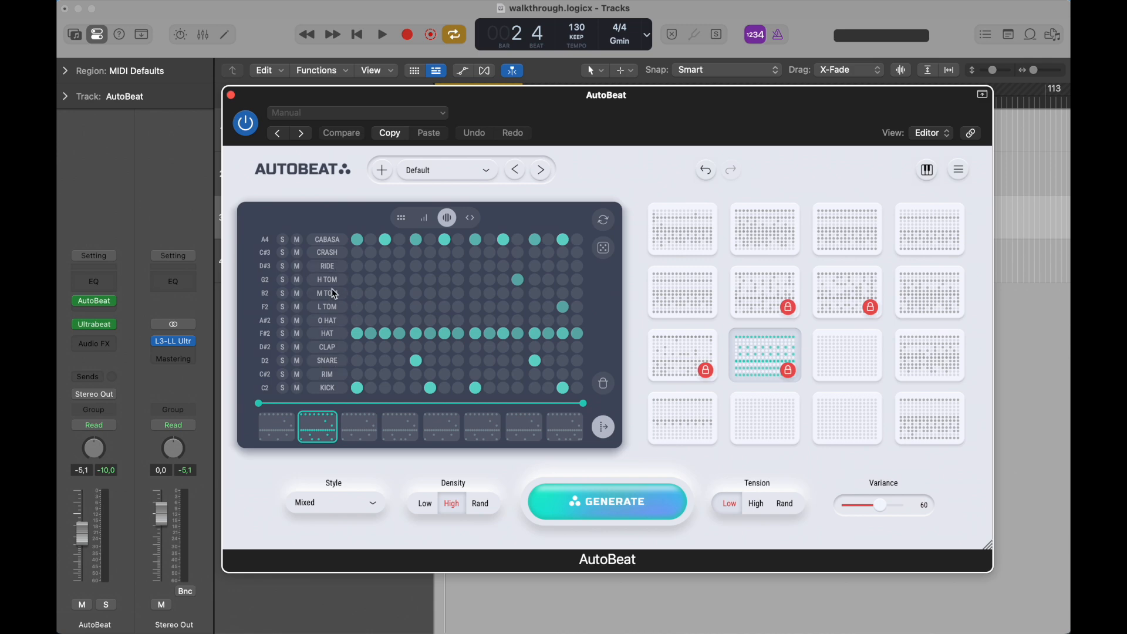
pyautogui.click(268, 394)
pyautogui.click(336, 405)
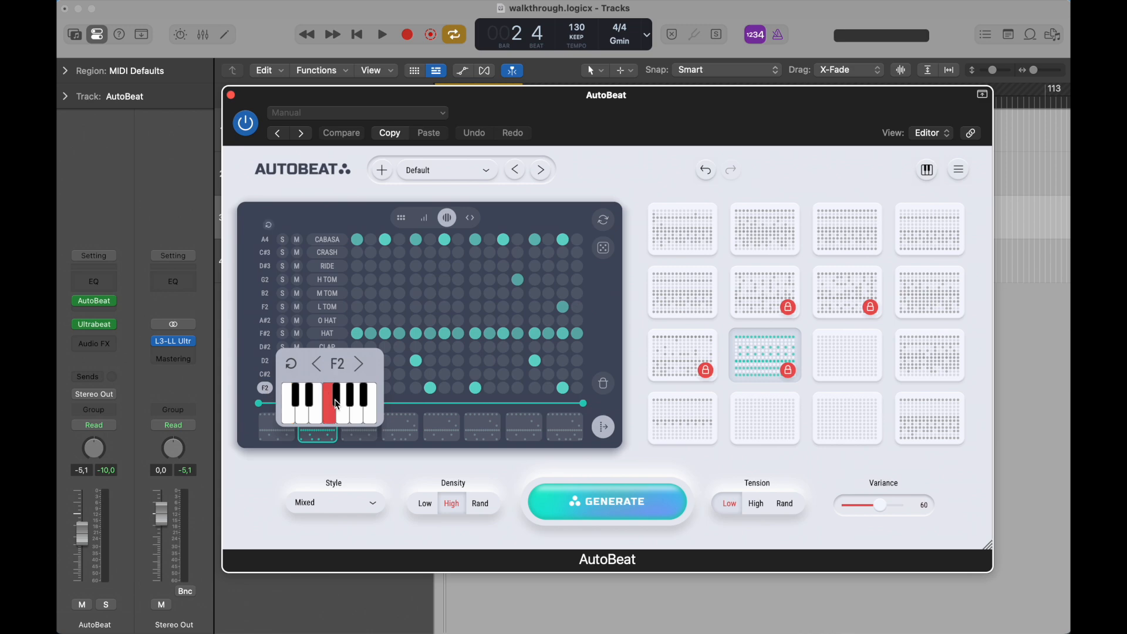
pyautogui.click(360, 364)
pyautogui.click(312, 411)
pyautogui.click(348, 417)
pyautogui.click(353, 402)
pyautogui.click(291, 366)
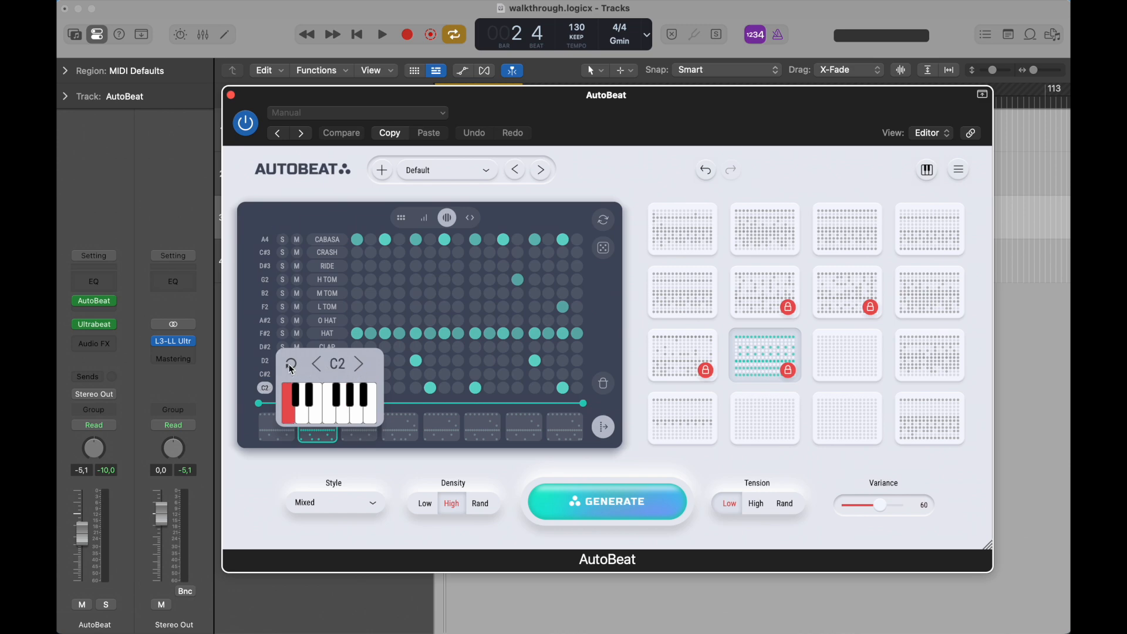
# - Try remapping the clap row to G2, the open hat row to B2 and the mid tom row, and reset all rows to their default notes
pyautogui.click(249, 368)
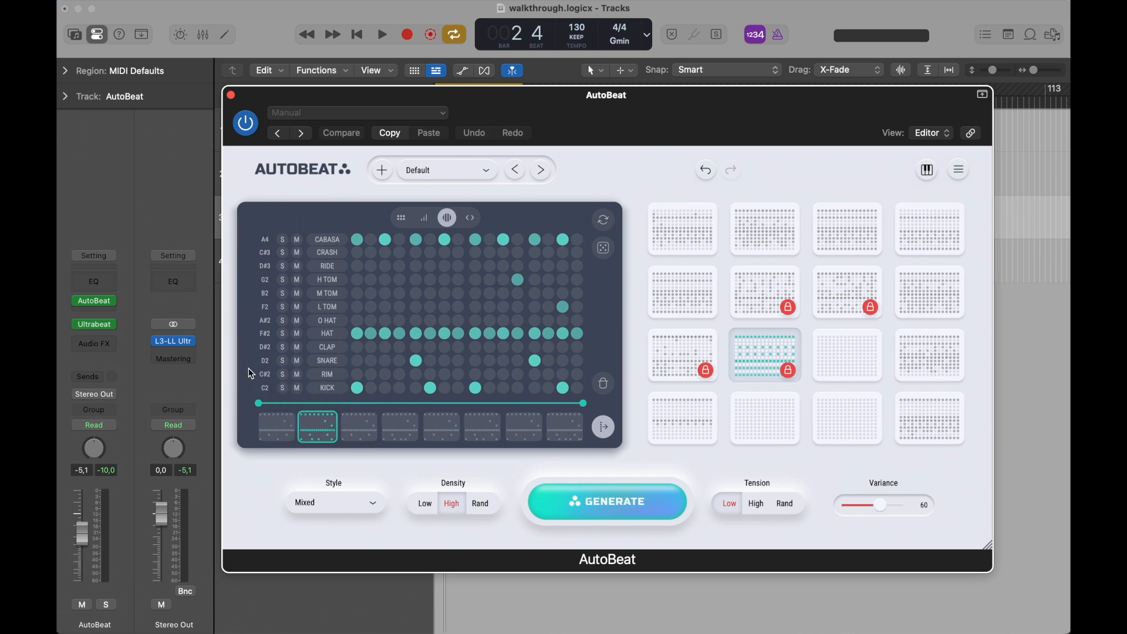
pyautogui.click(266, 351)
pyautogui.click(344, 384)
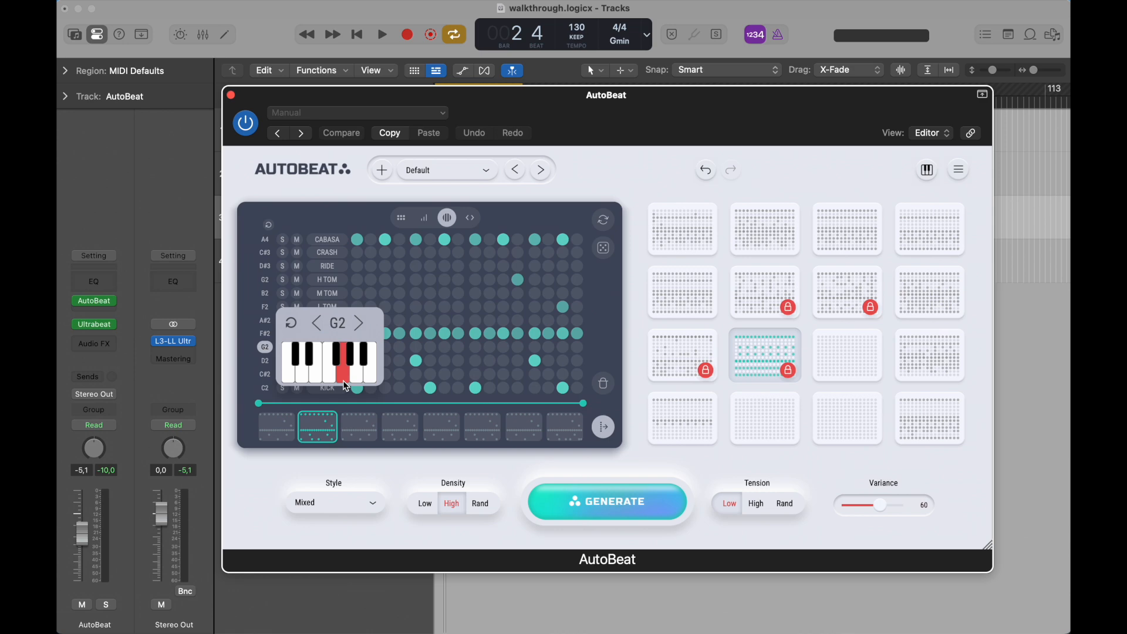
pyautogui.click(250, 350)
pyautogui.click(265, 325)
pyautogui.click(324, 341)
pyautogui.click(371, 344)
pyautogui.click(247, 344)
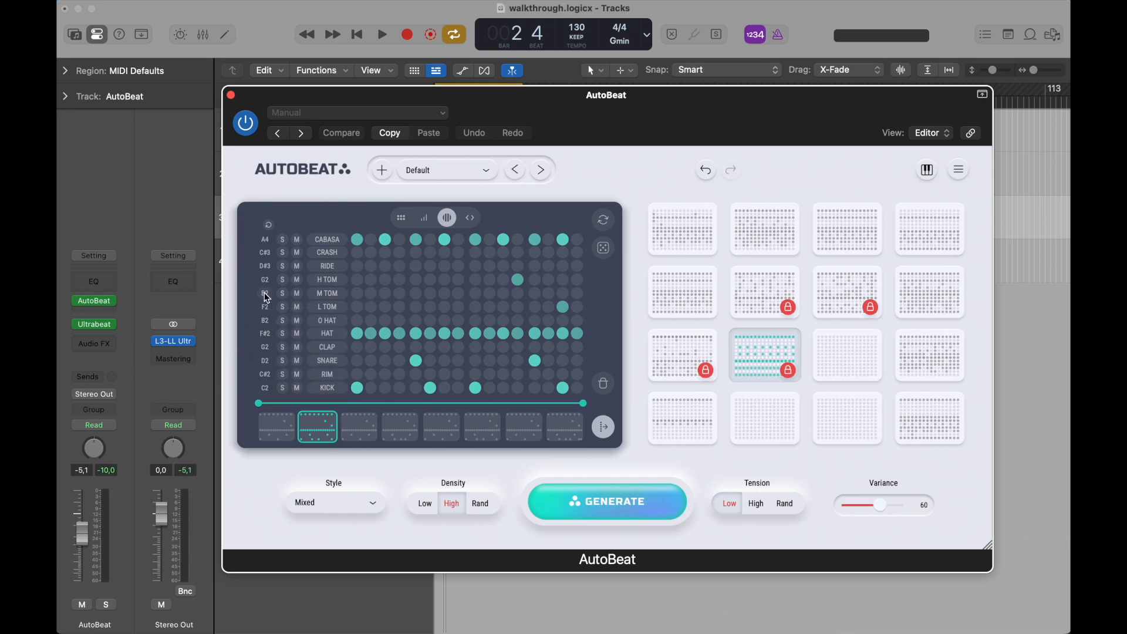
pyautogui.click(265, 294)
pyautogui.click(324, 314)
pyautogui.click(238, 322)
pyautogui.click(268, 221)
# - Play the pattern and solo the hat row briefly before restoring all the drums
pyautogui.press('space')
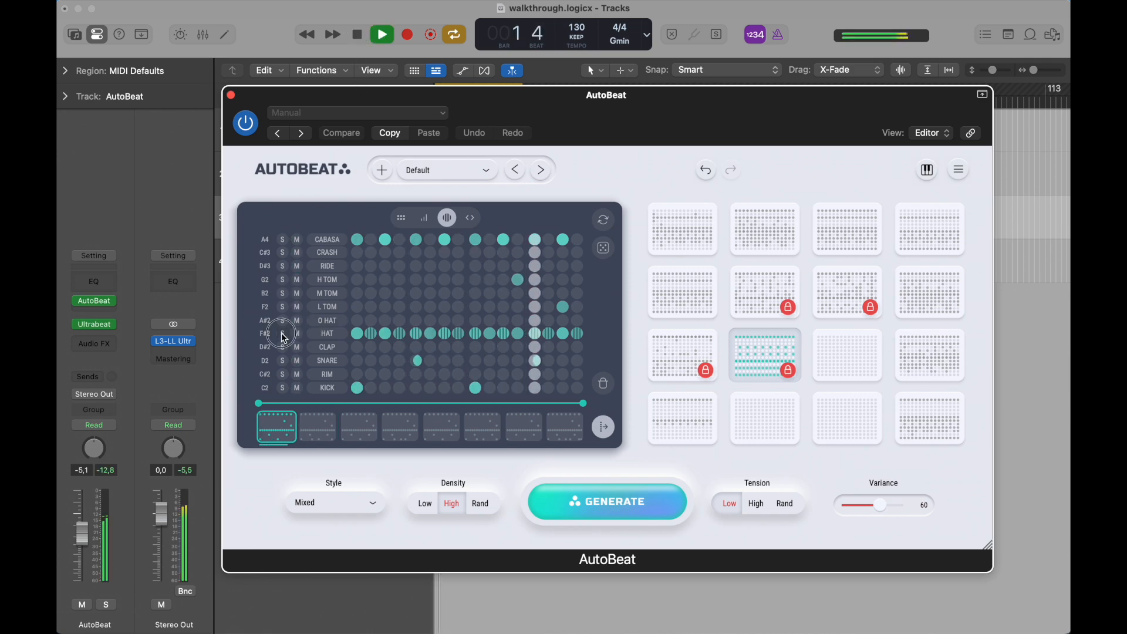
pyautogui.click(283, 334)
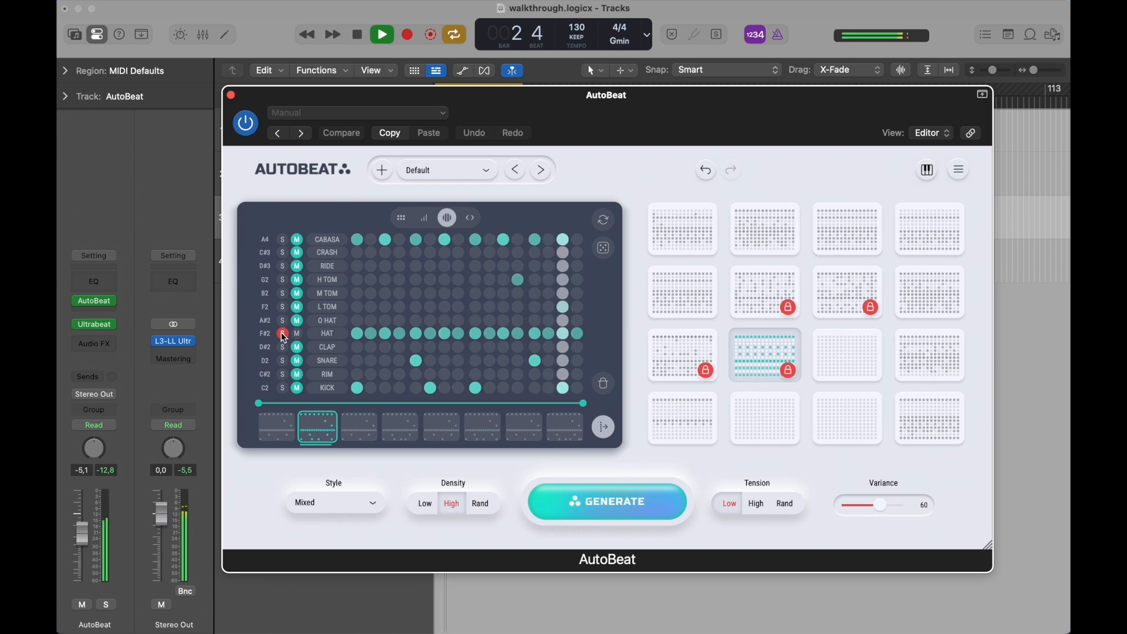
pyautogui.click(283, 334)
# - Try muting the mid tom, high tom, hat, open hat, cabasa and crash rows, clear all mutes, and stop playback
pyautogui.click(298, 294)
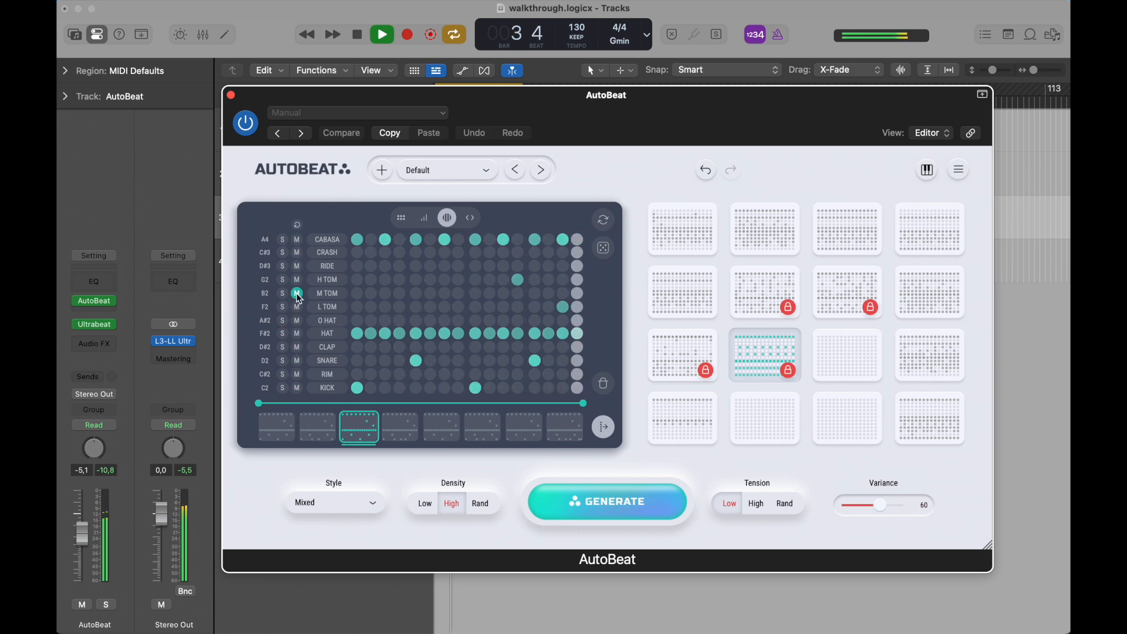
pyautogui.click(297, 280)
pyautogui.click(296, 334)
pyautogui.click(296, 321)
pyautogui.click(297, 239)
pyautogui.click(297, 252)
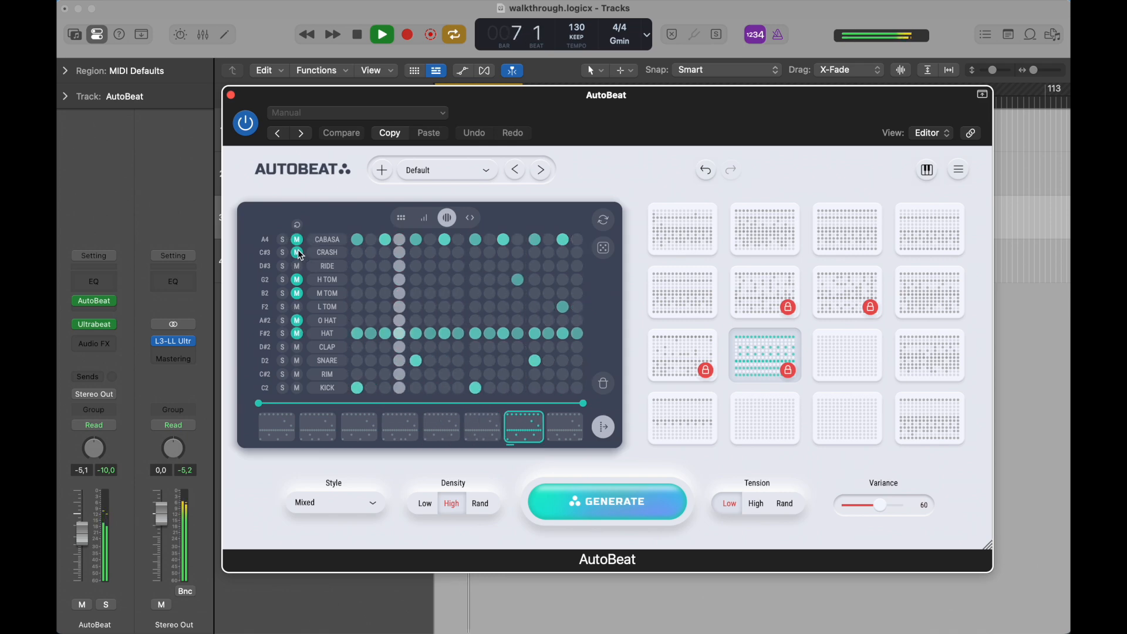
pyautogui.click(297, 224)
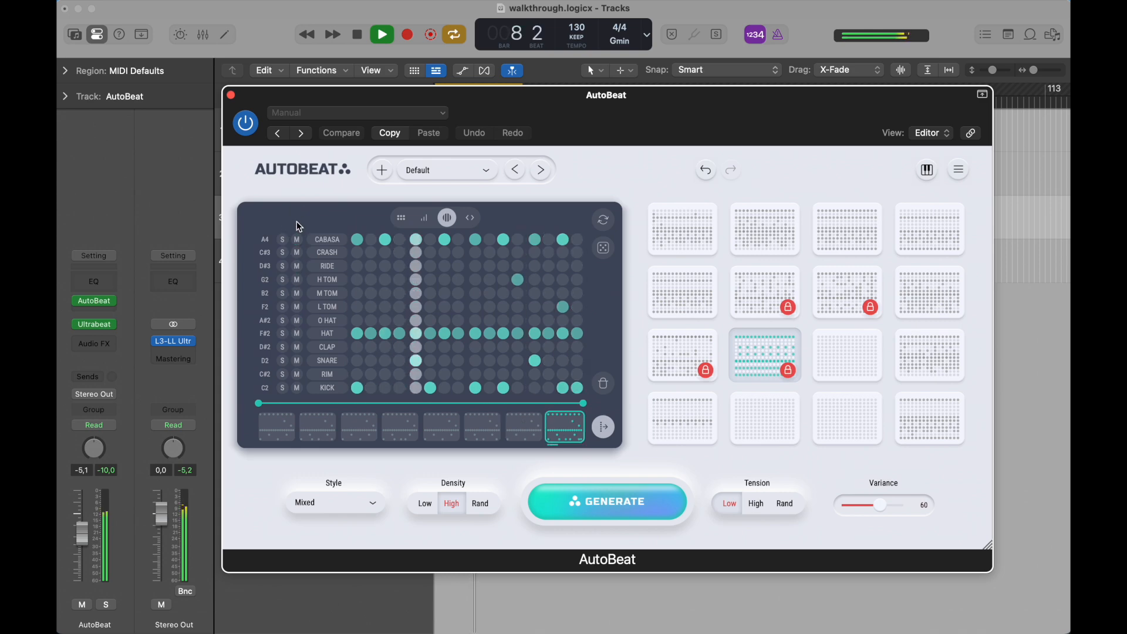
pyautogui.press('space')
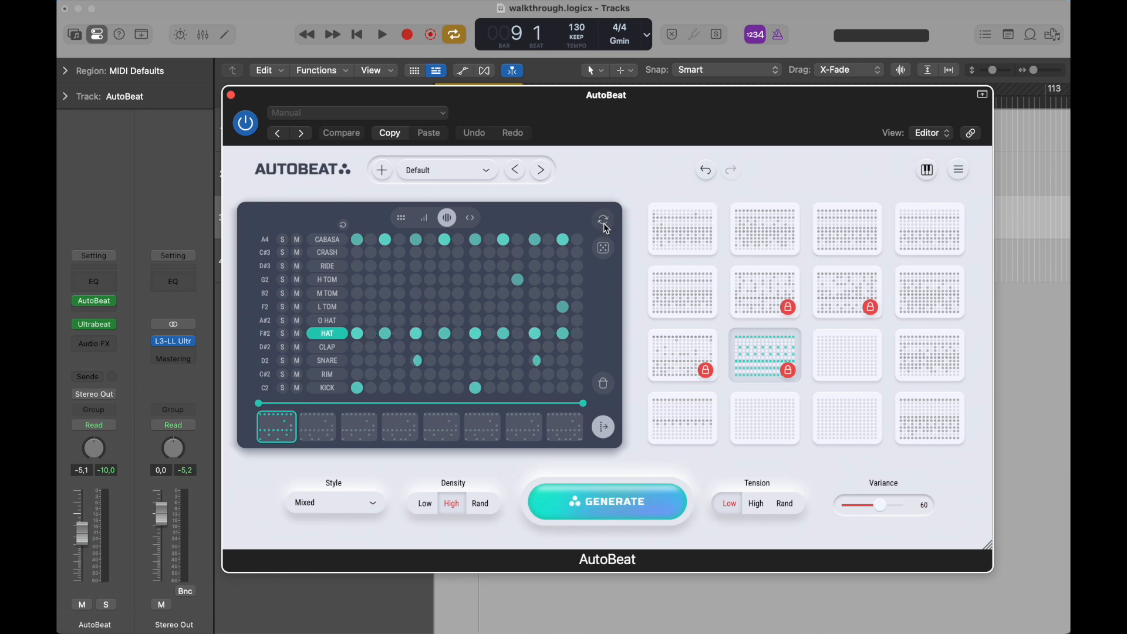
# - Regenerate only the selected hat row several times, playing the pattern with the cabasa row muted
pyautogui.click(603, 220)
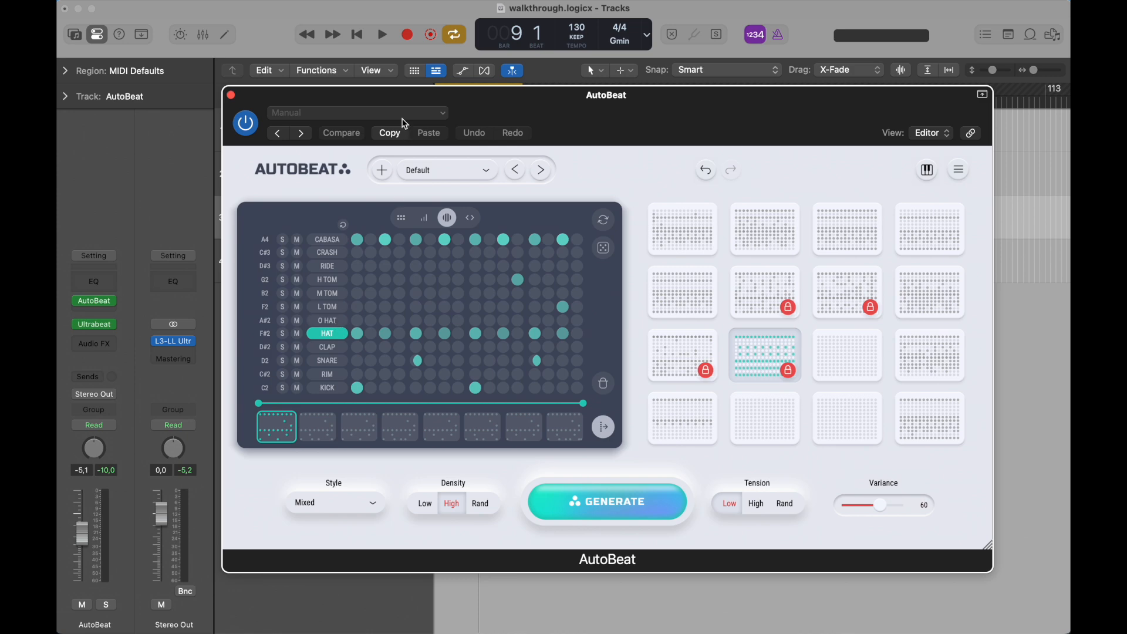
pyautogui.click(364, 40)
pyautogui.press('space')
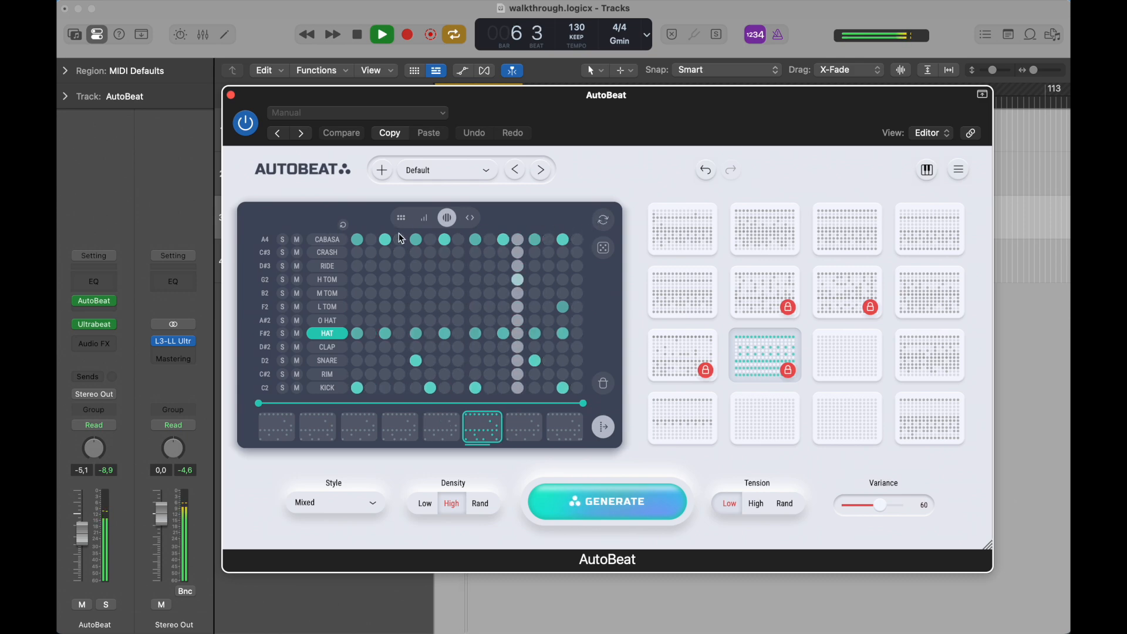
pyautogui.click(297, 240)
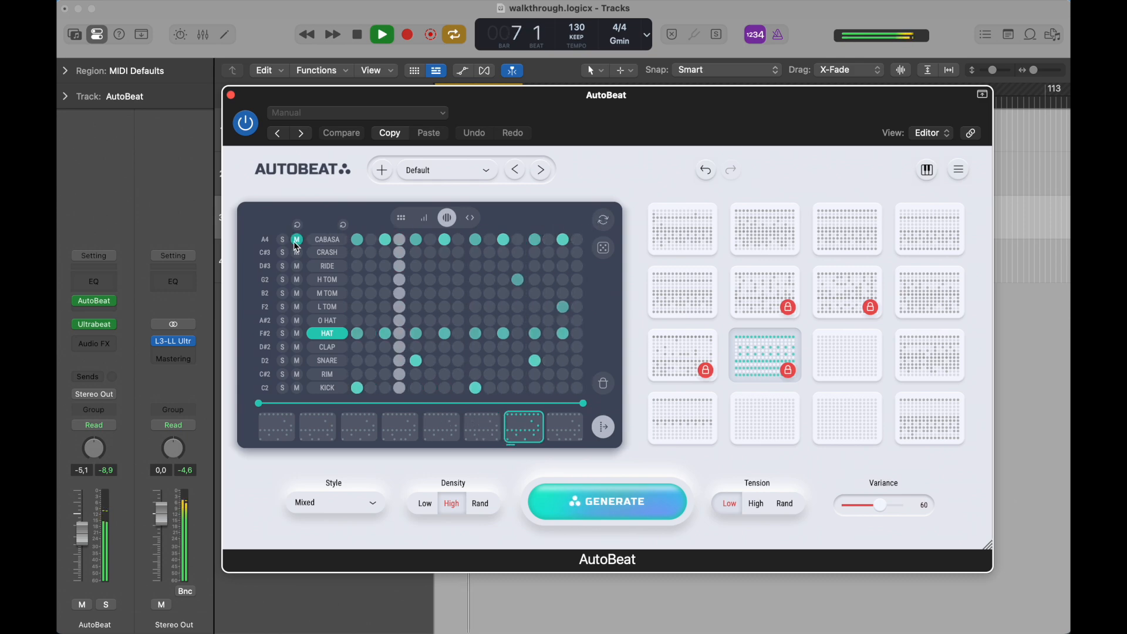
pyautogui.click(603, 221)
pyautogui.click(602, 221)
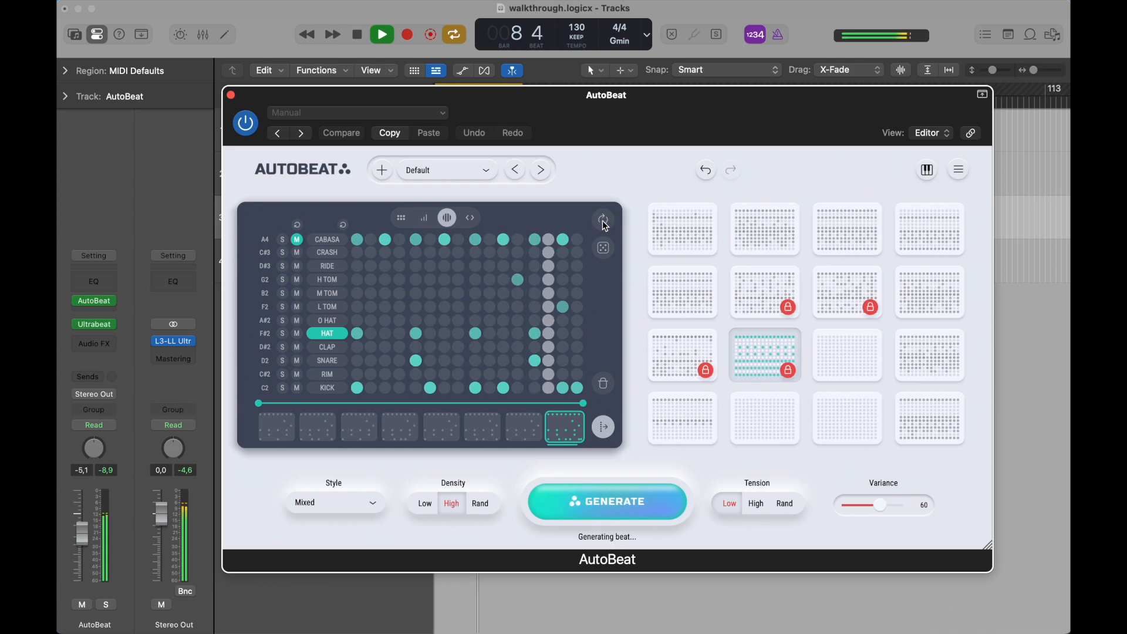
pyautogui.click(602, 221)
# - Set the generation options to High tension, a variance of 41 and the Hip-Hop style
pyautogui.click(756, 504)
pyautogui.moveTo(875, 505); pyautogui.dragTo(865, 505)
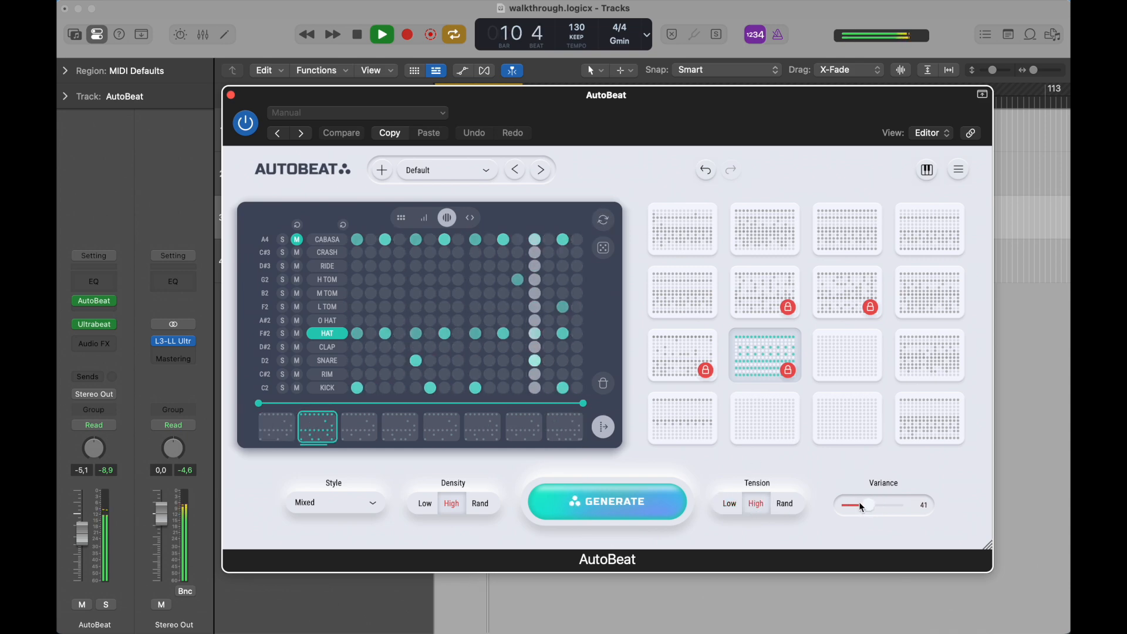
pyautogui.click(315, 506)
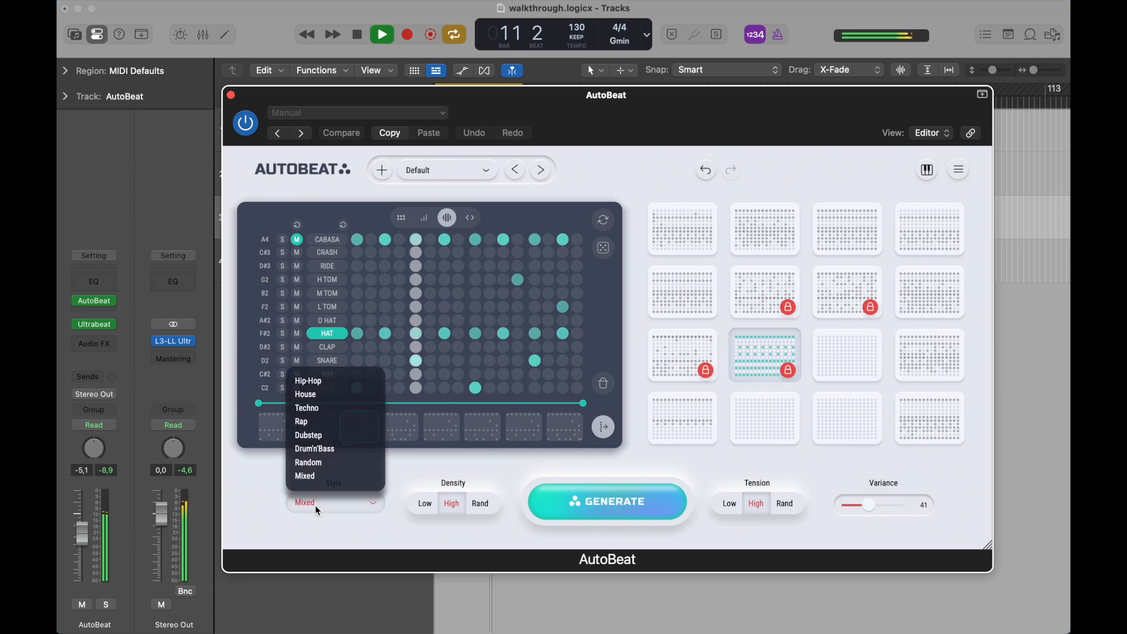
pyautogui.click(326, 381)
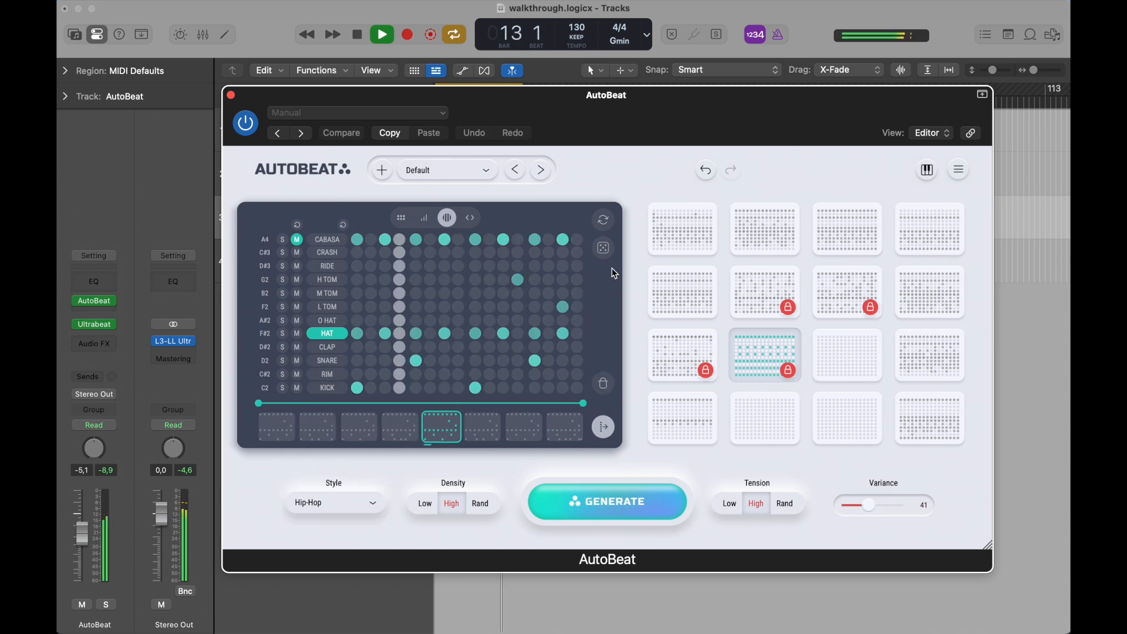
# - Regenerate the hat row repeatedly in the Hip-Hop style during playback, and stop the transport
pyautogui.click(606, 221)
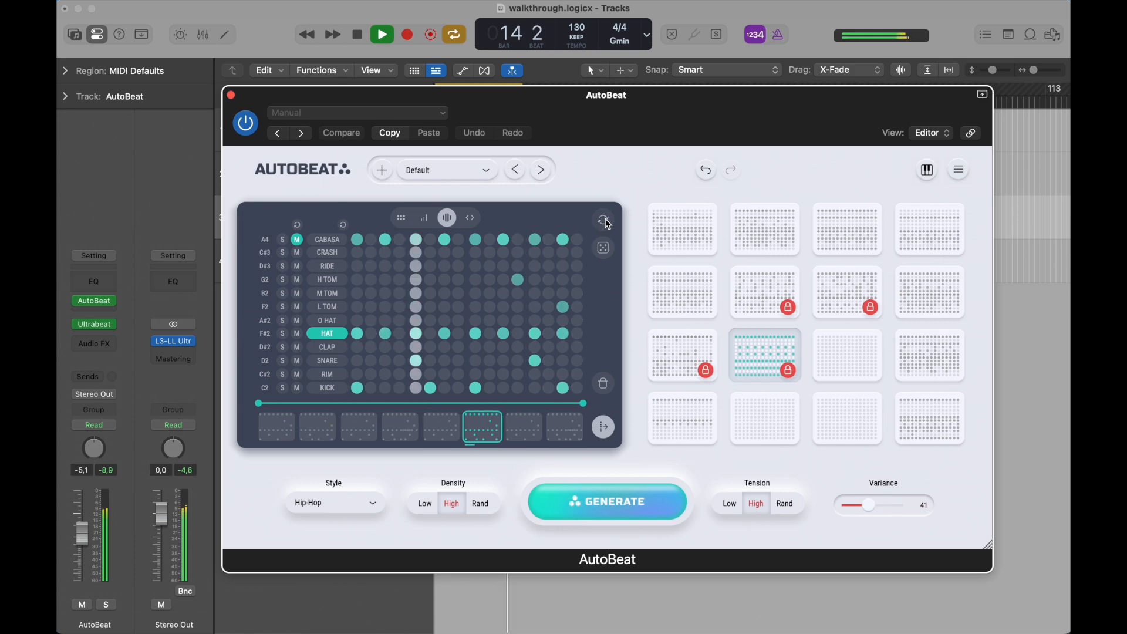
pyautogui.click(605, 220)
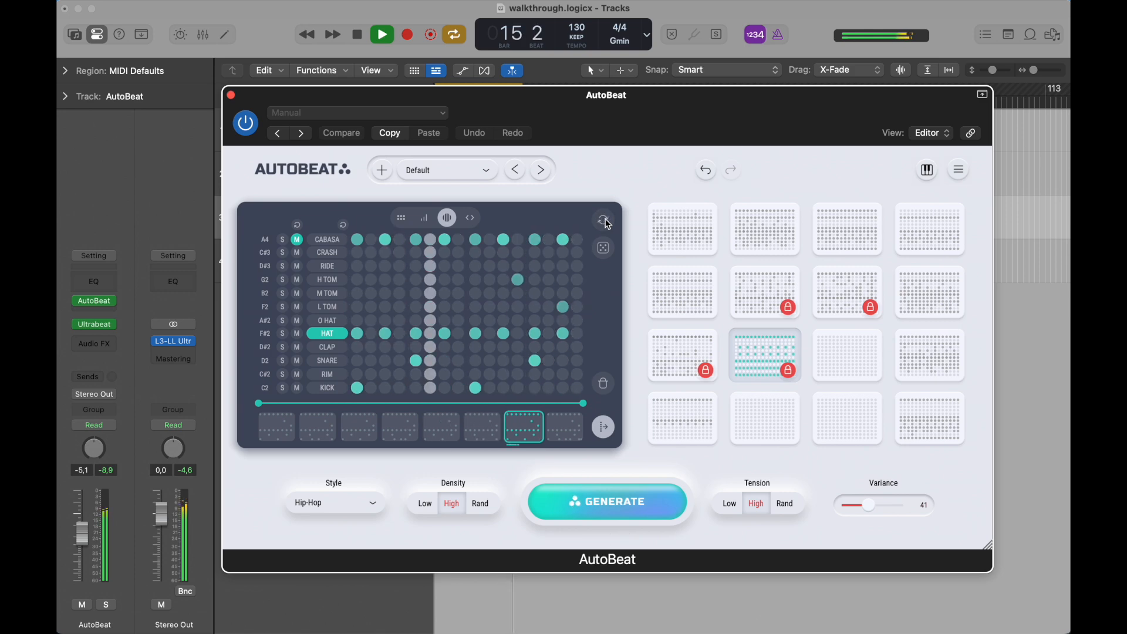
pyautogui.click(605, 220)
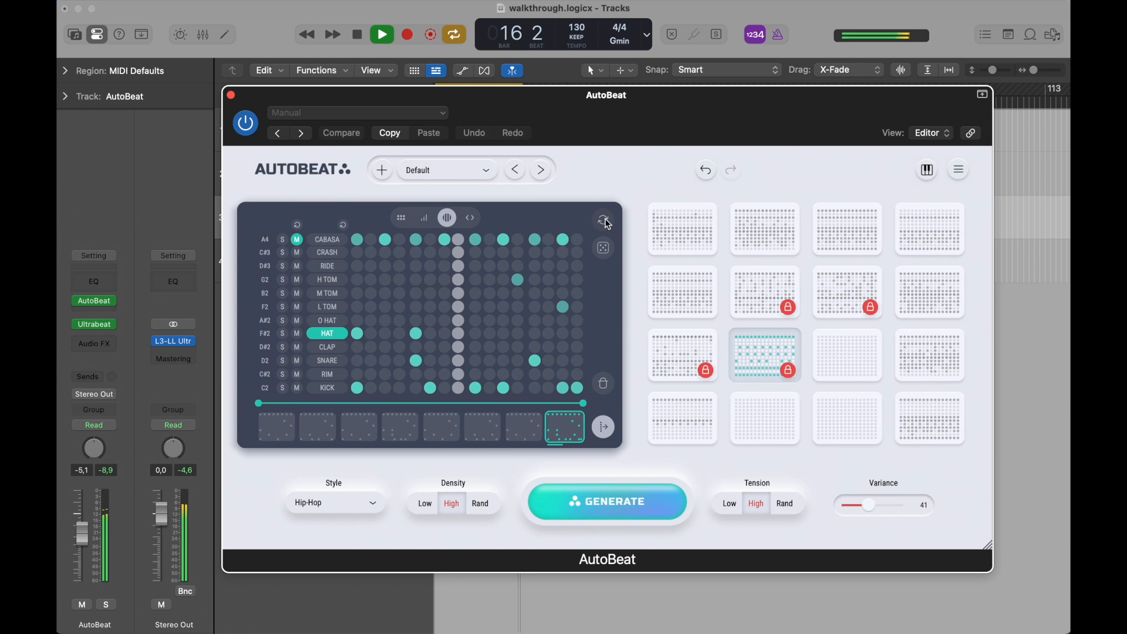
pyautogui.click(605, 220)
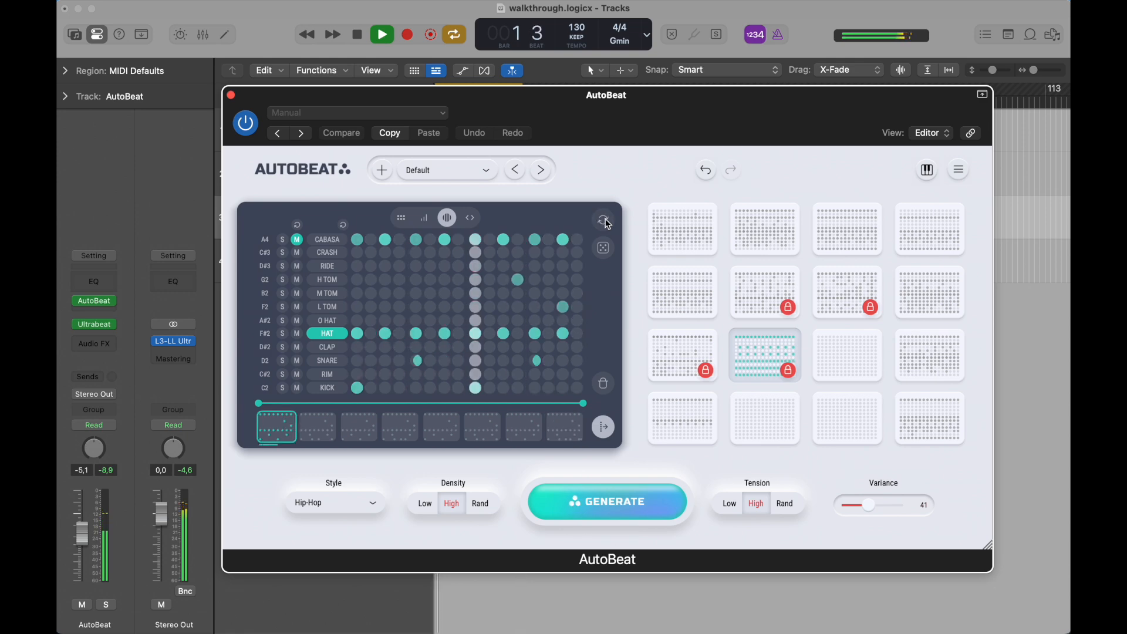
pyautogui.click(608, 224)
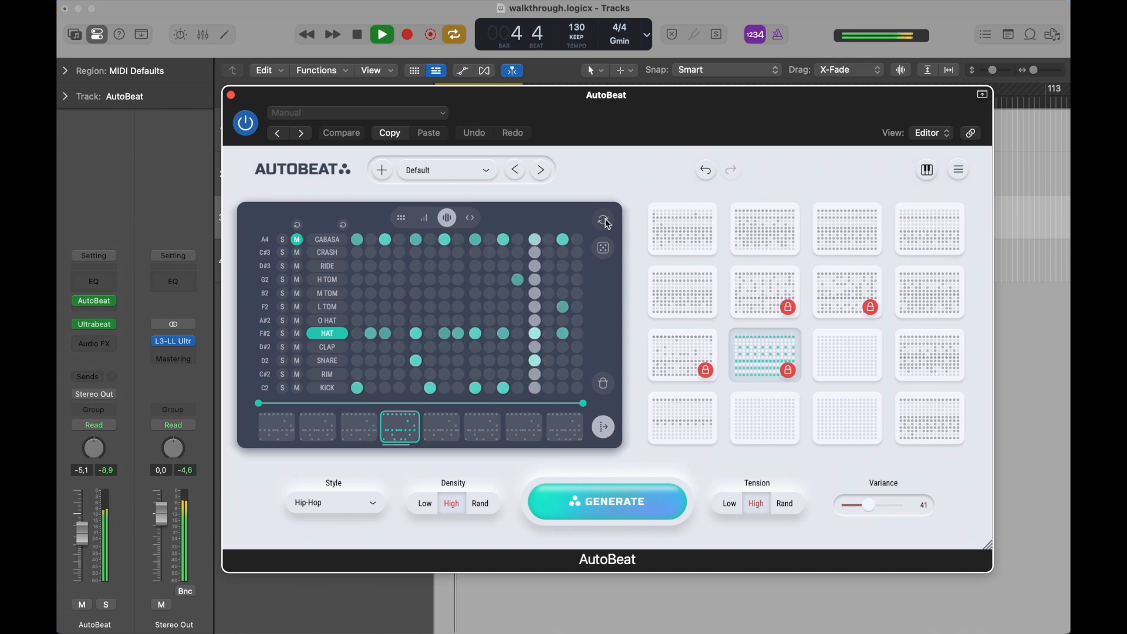
pyautogui.click(605, 220)
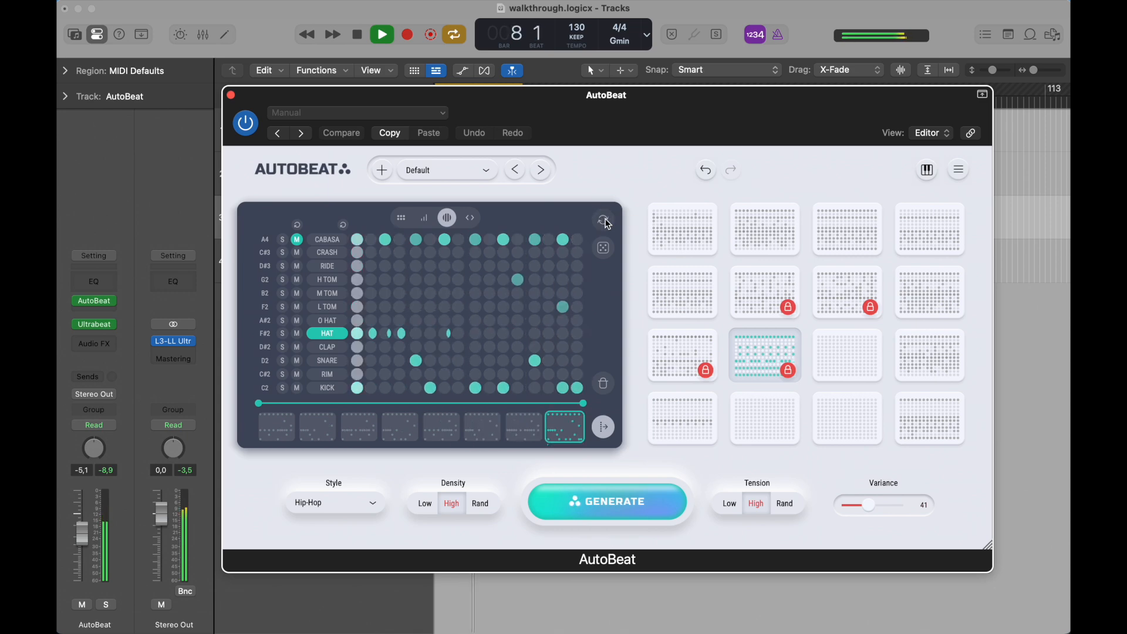
pyautogui.press('space')
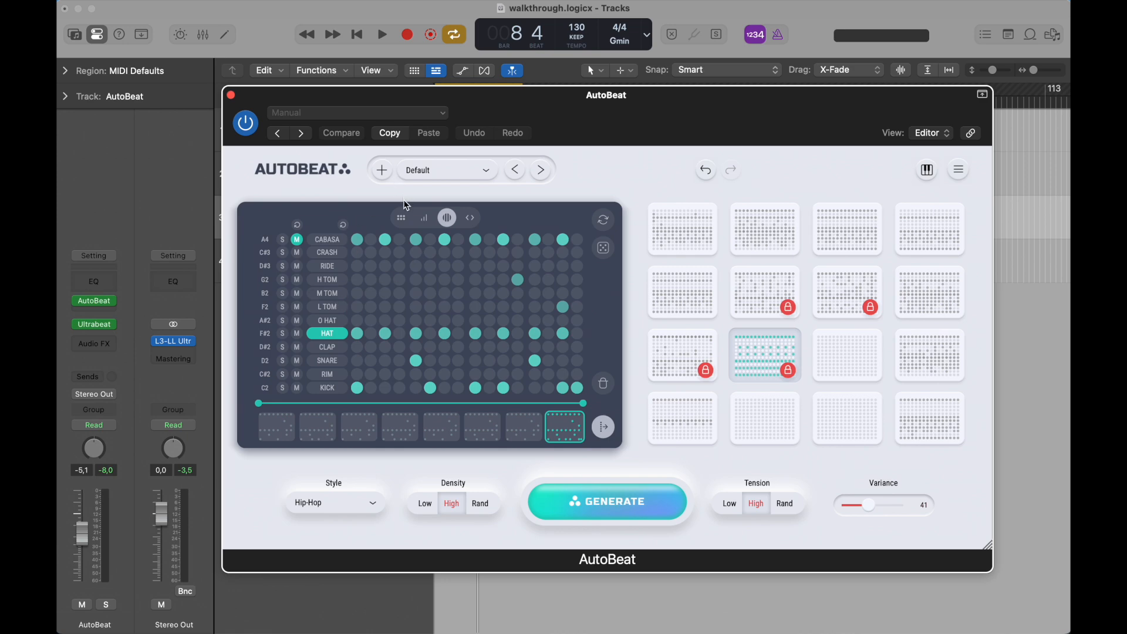
# - Return the grid to step editing, unmute the cabasa row, and stop playback
pyautogui.click(402, 219)
pyautogui.click(297, 240)
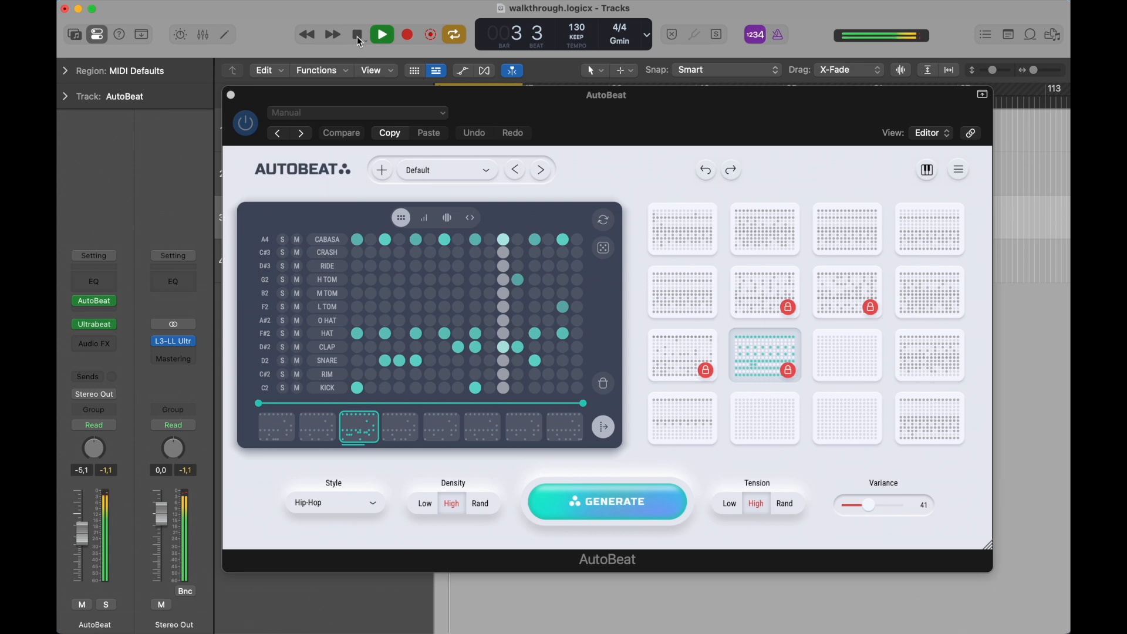
pyautogui.click(358, 36)
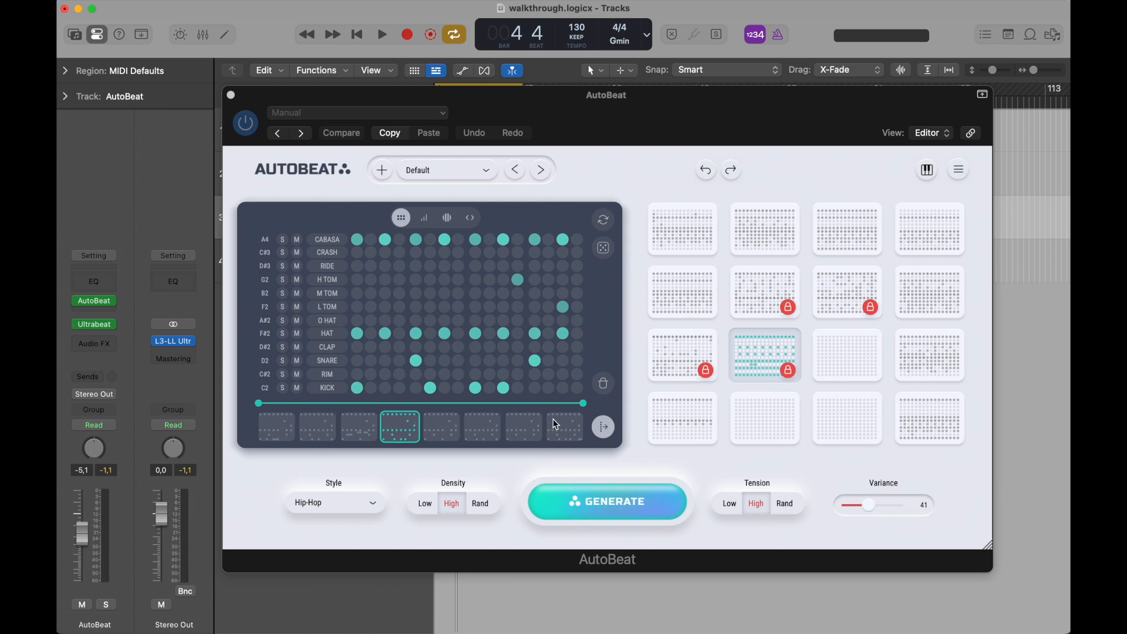
# - Show the first bar and play the pattern with the grid following the playing bar, stopping in the third bar
pyautogui.click(271, 435)
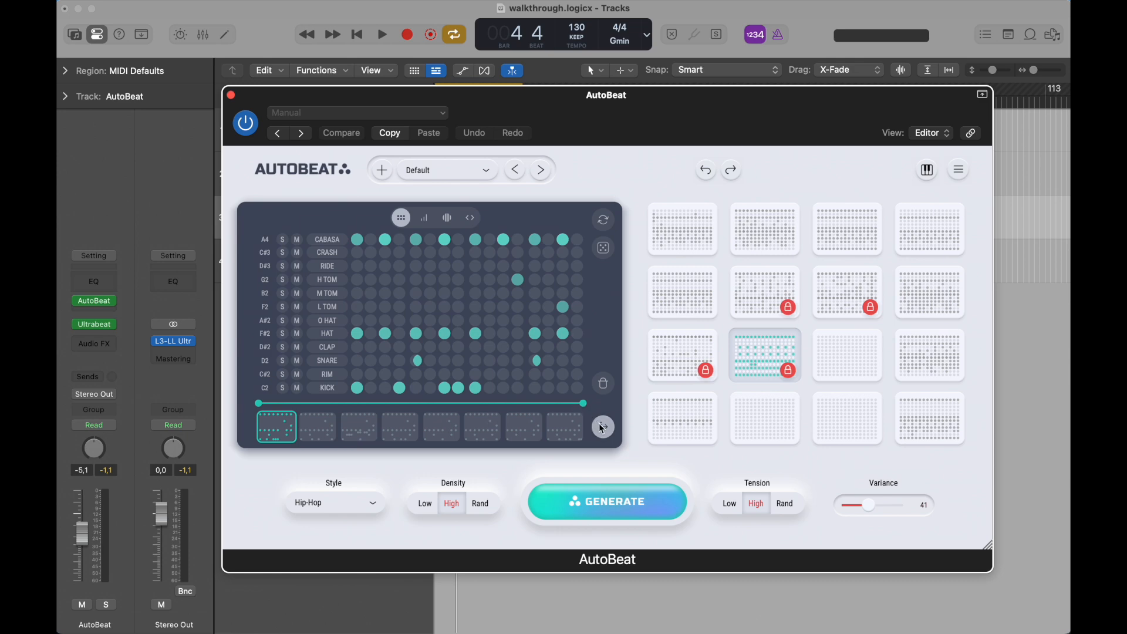
pyautogui.press('space')
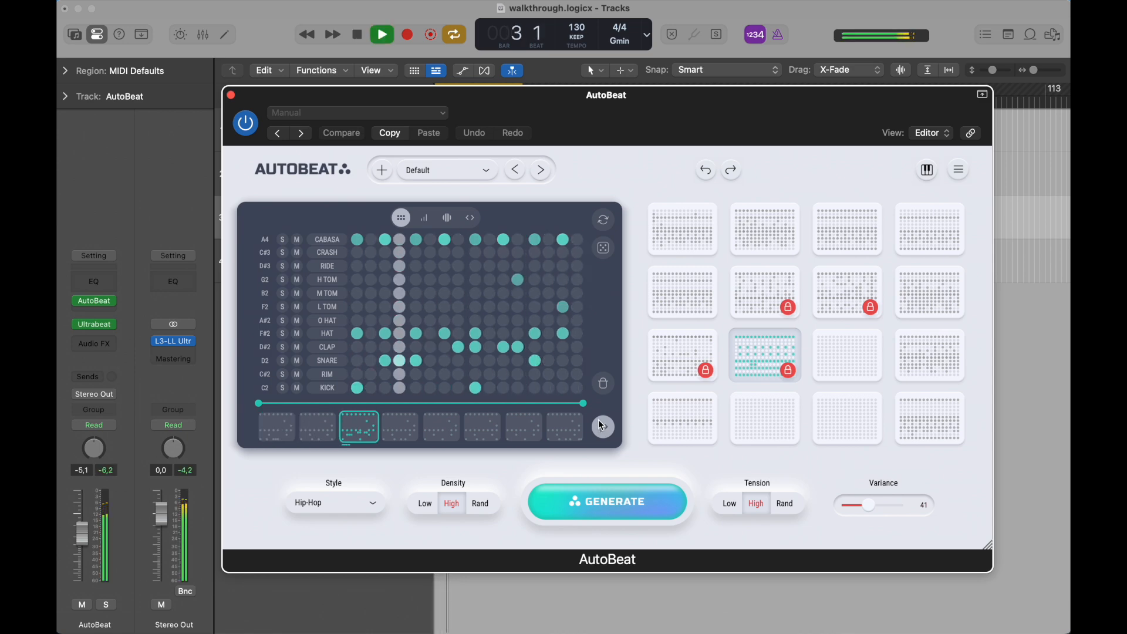
pyautogui.press('space')
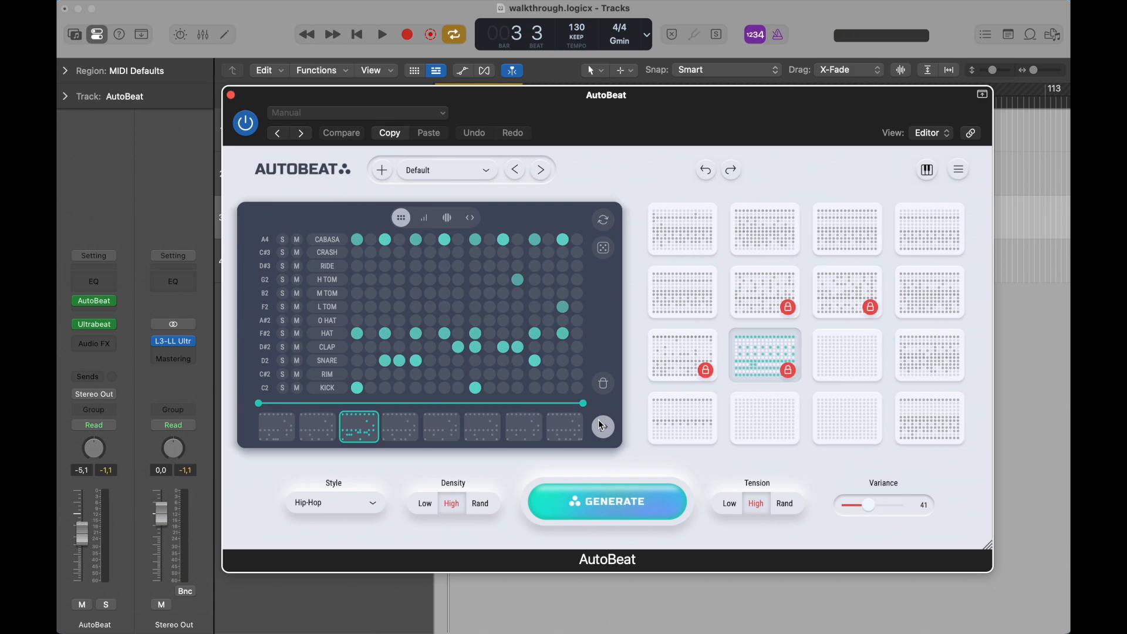
# - During playback with bar following off, add kicks on steps 3, 4, 8 and 12 of the second bar and step 3 of the first
pyautogui.press('space')
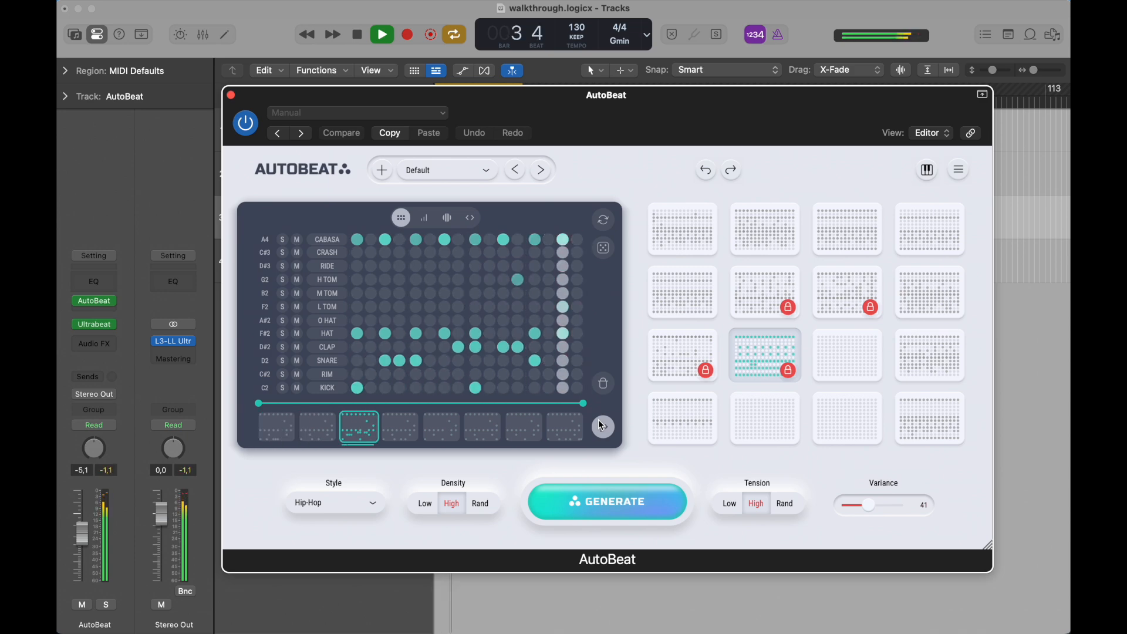
pyautogui.click(318, 434)
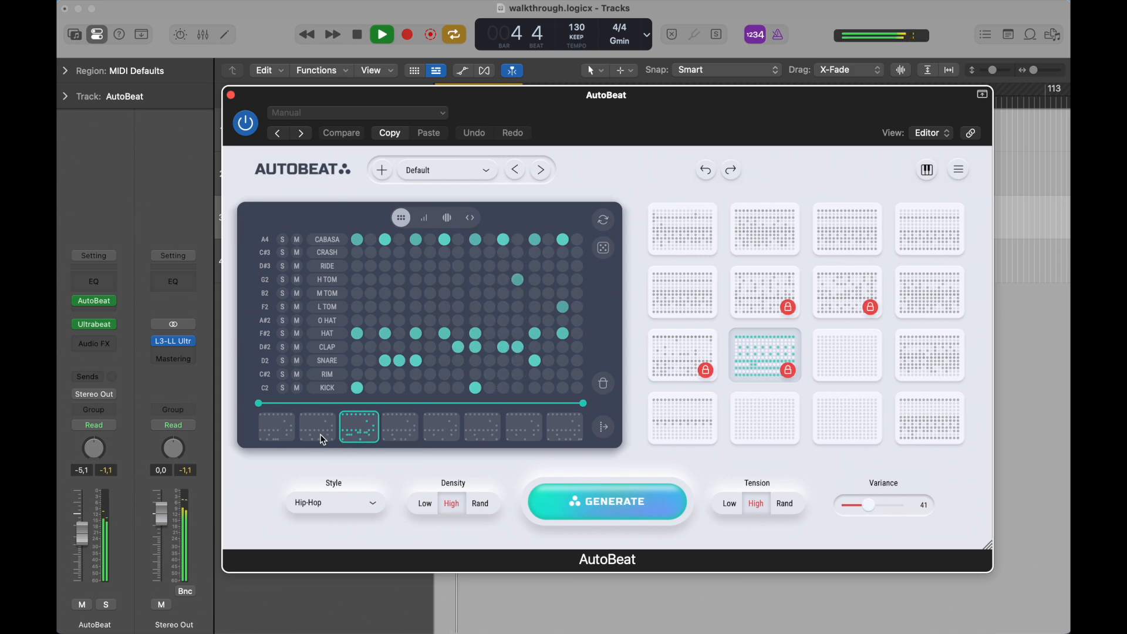
pyautogui.click(385, 388)
pyautogui.click(400, 388)
pyautogui.click(458, 388)
pyautogui.click(518, 388)
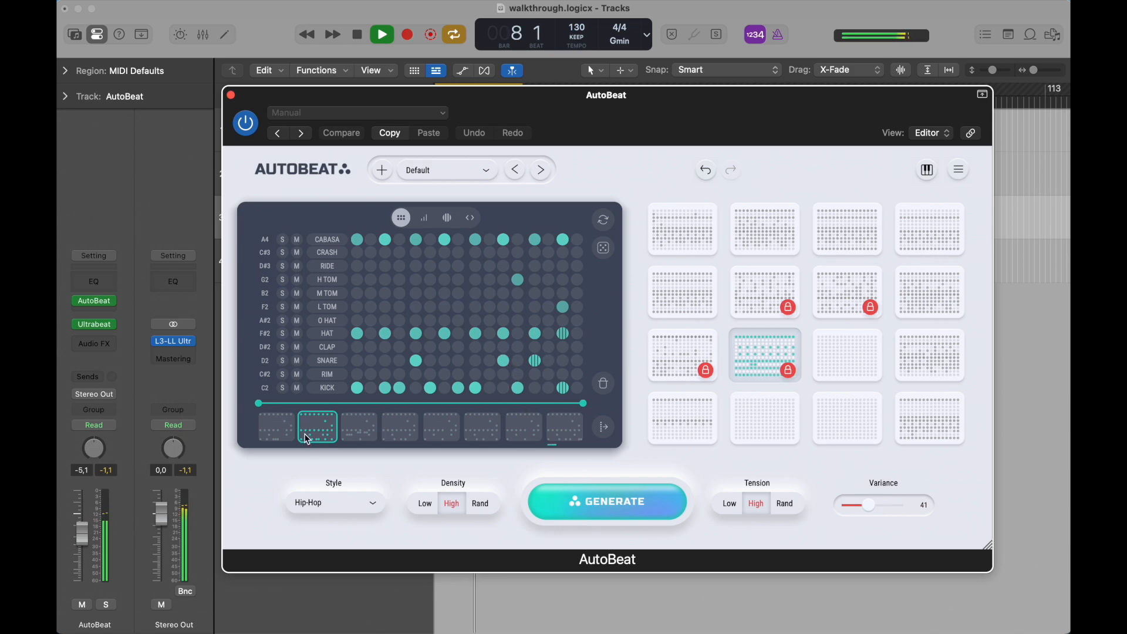
pyautogui.click(286, 438)
pyautogui.click(385, 388)
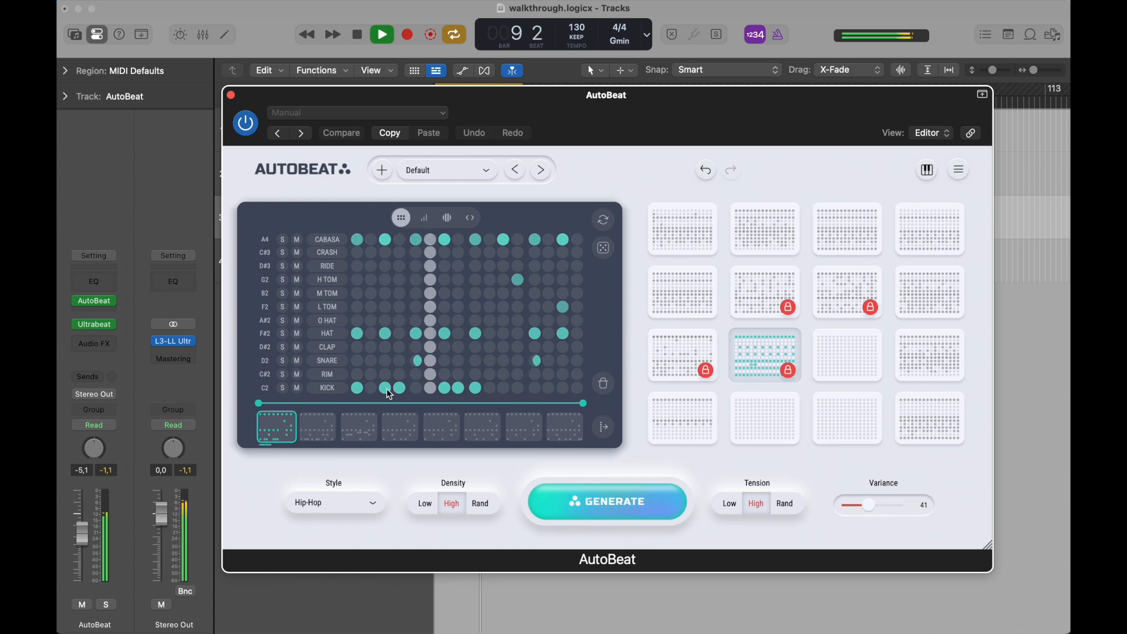
# - Show the second bar, turn bar following back on during playback, and stop the transport
pyautogui.click(329, 424)
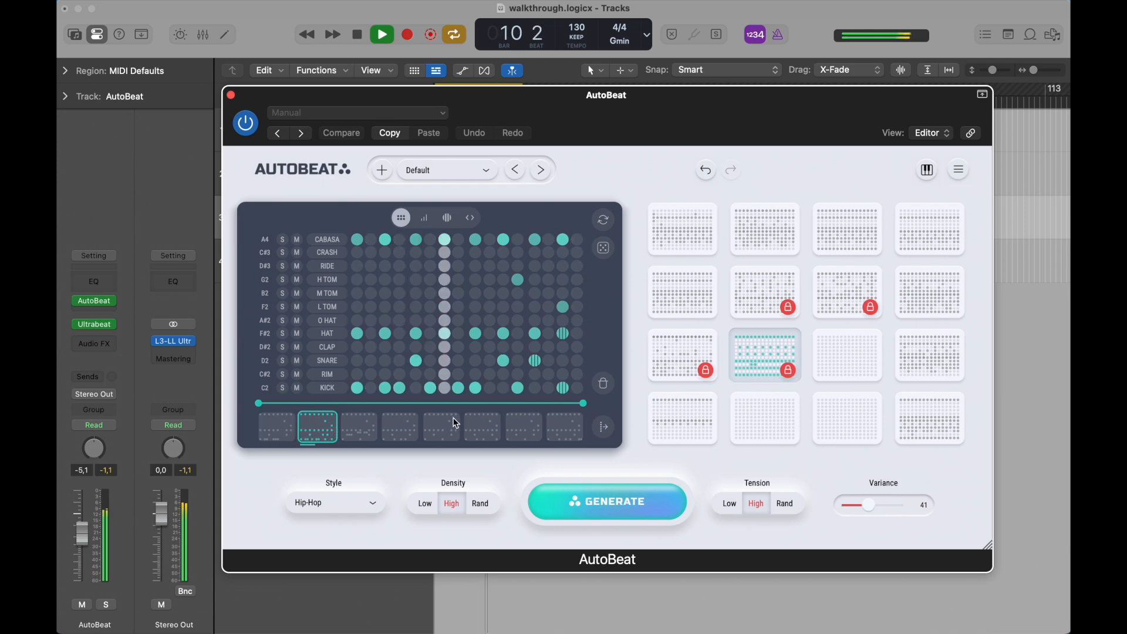
pyautogui.click(604, 427)
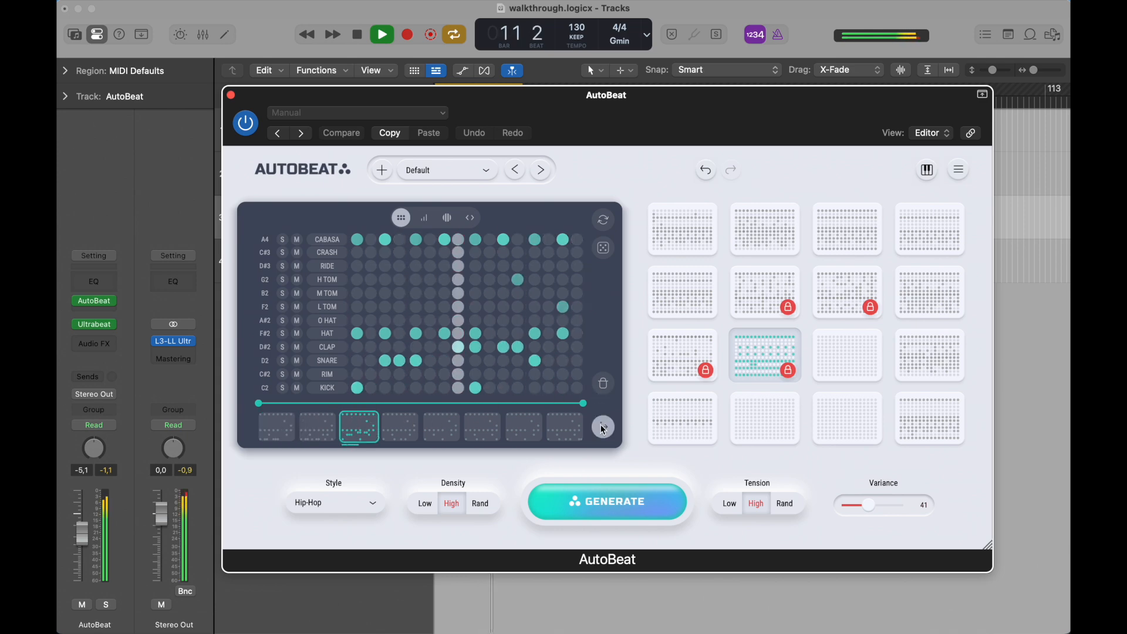
pyautogui.press('space')
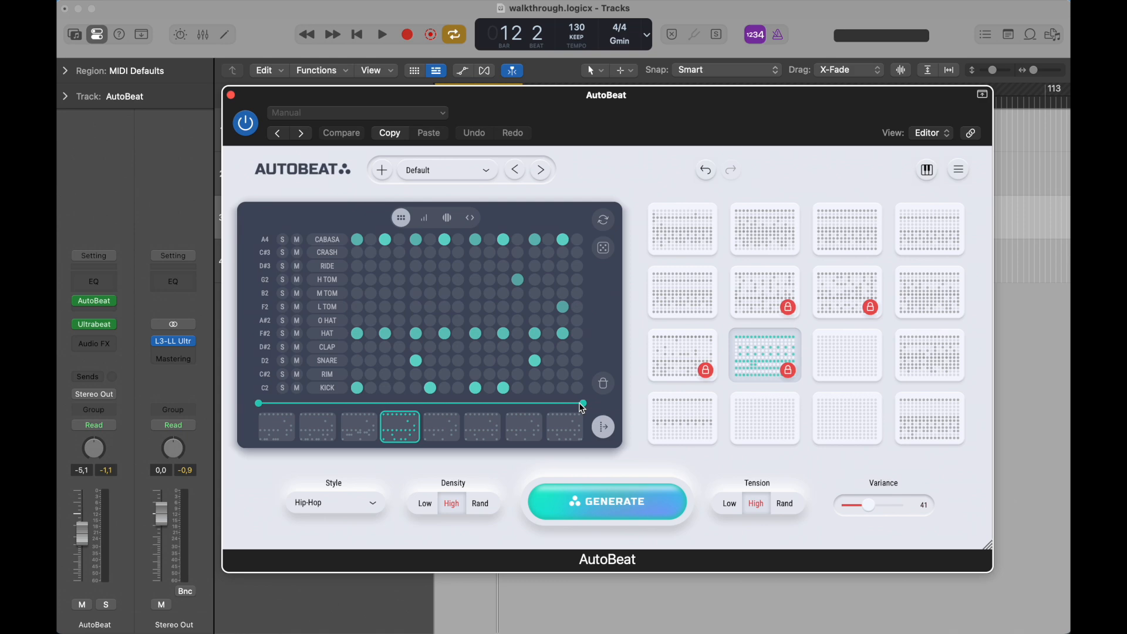
# - Play the pattern from the start and narrow the loop range from all eight bars down to only the fifth bar
pyautogui.click(365, 41)
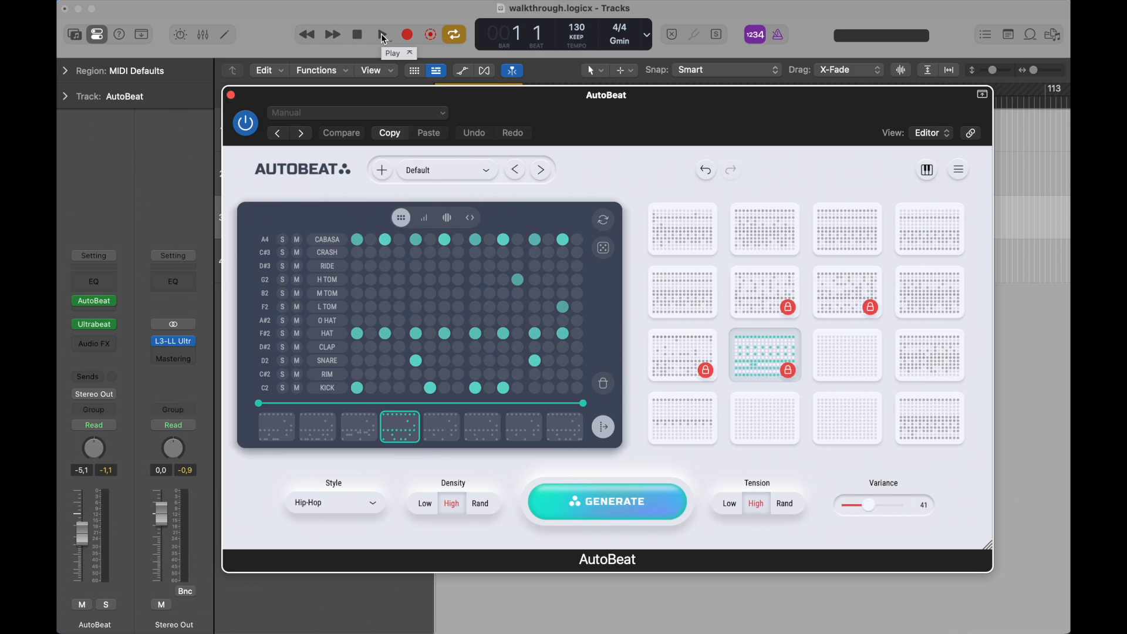
pyautogui.click(383, 36)
pyautogui.moveTo(584, 404); pyautogui.dragTo(459, 411)
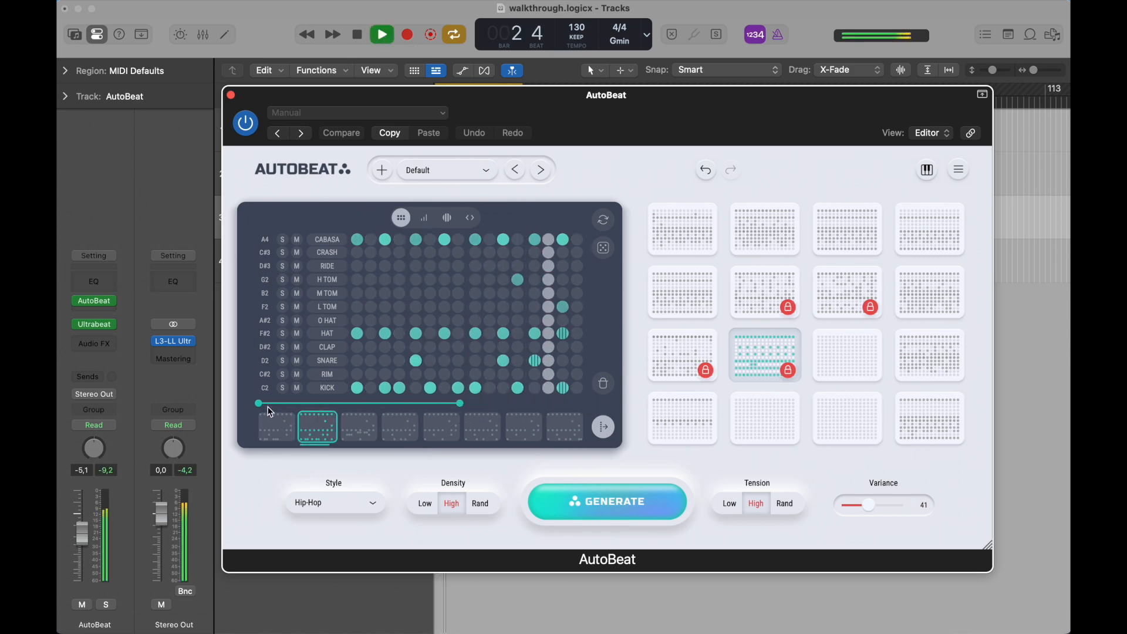
pyautogui.moveTo(259, 408); pyautogui.dragTo(386, 405)
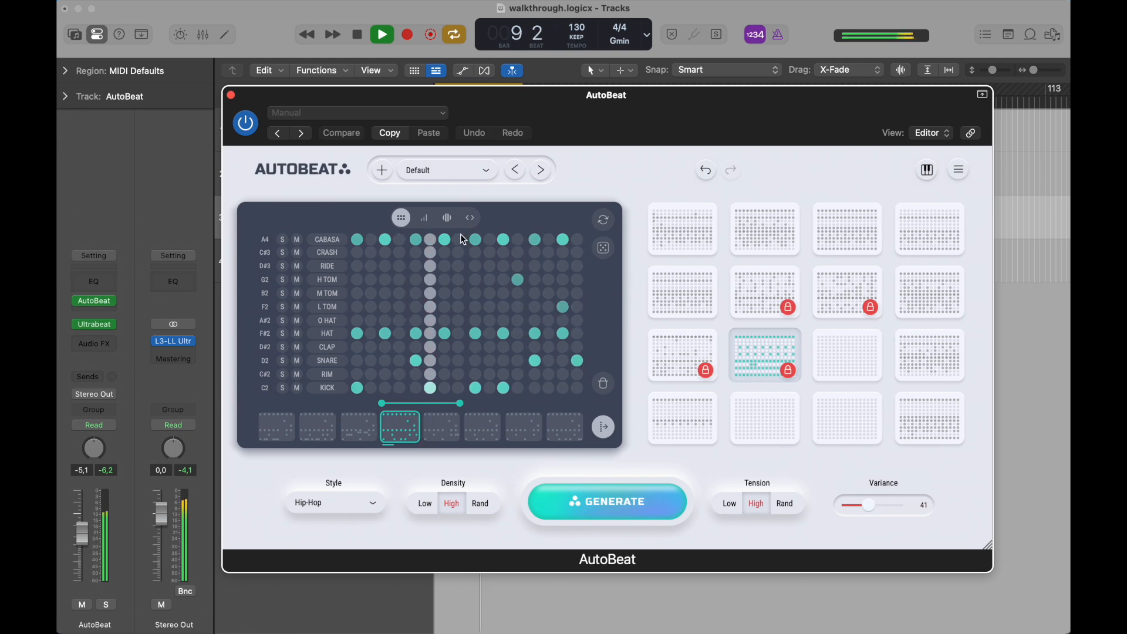
pyautogui.moveTo(383, 403); pyautogui.dragTo(423, 403)
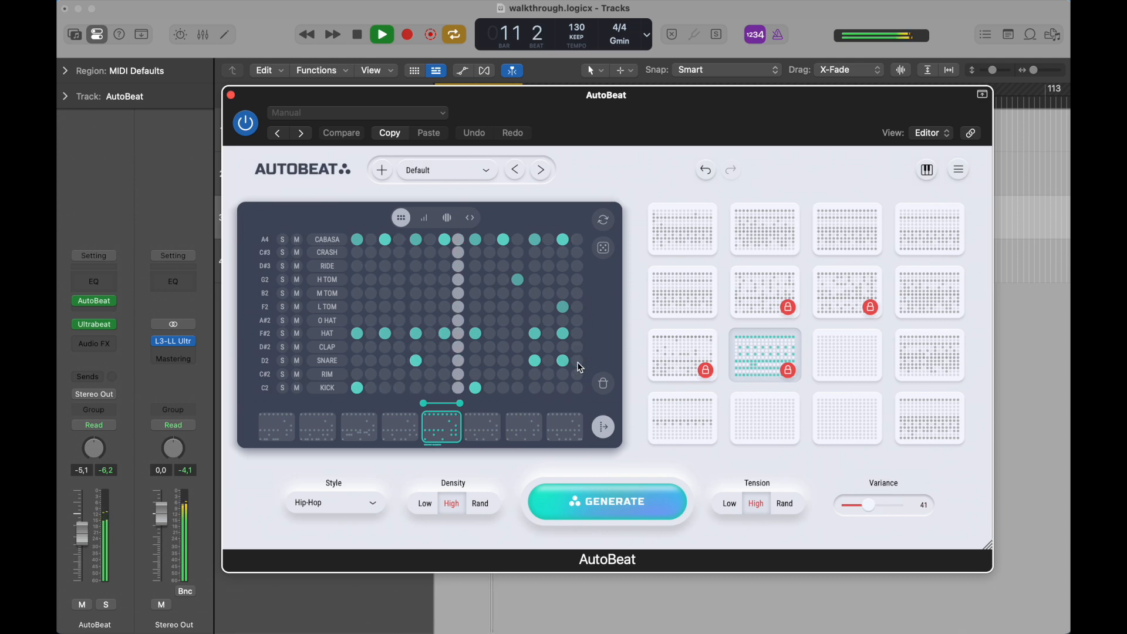
# - During playback, put ratcheted snare hits on steps 13, 15 and 16 of the fifth bar
pyautogui.click(448, 220)
pyautogui.click(577, 362)
pyautogui.click(535, 362)
pyautogui.click(563, 360)
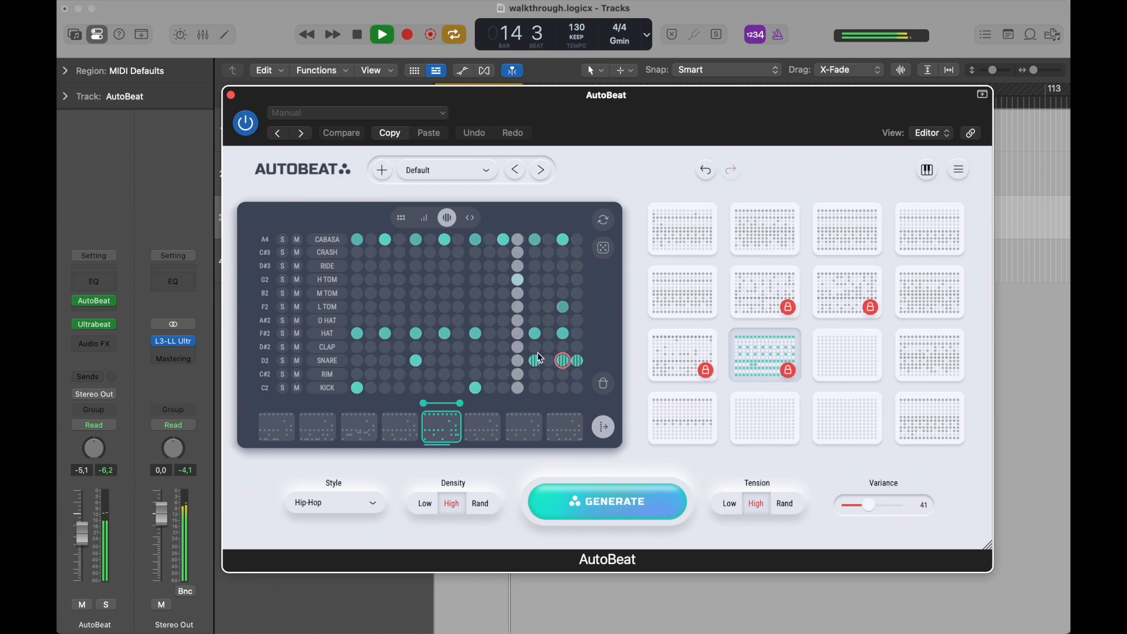
# - Lower the velocity of the fifth bar's snare hits on steps 15 and 13, returning to step editing and stopping playback
pyautogui.click(424, 219)
pyautogui.click(561, 361)
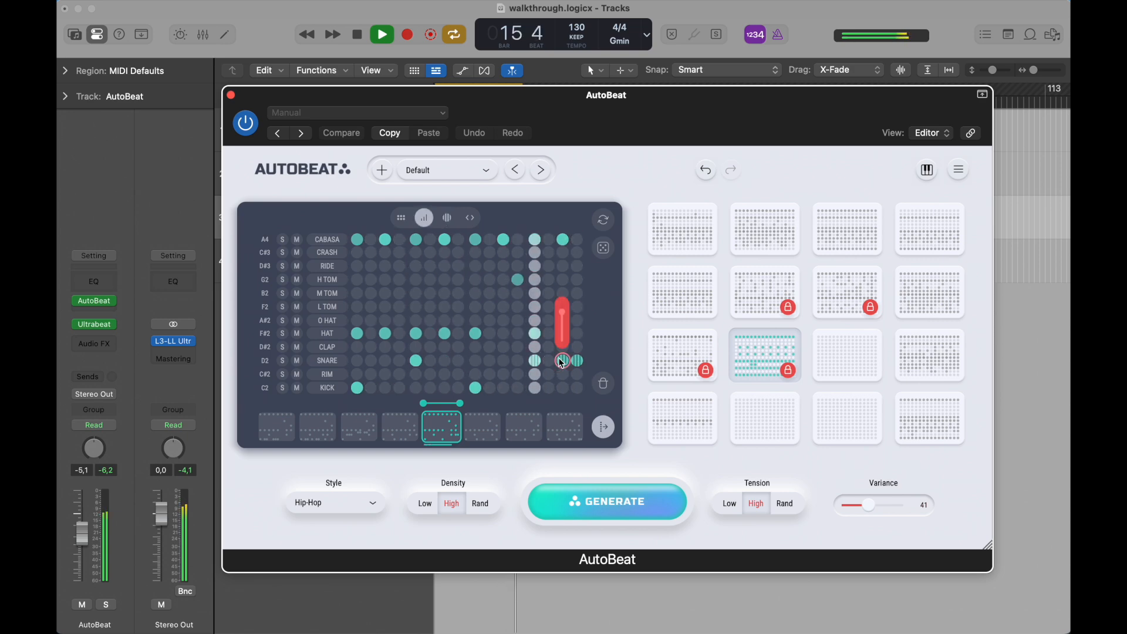
pyautogui.moveTo(561, 309); pyautogui.dragTo(562, 324)
pyautogui.click(535, 360)
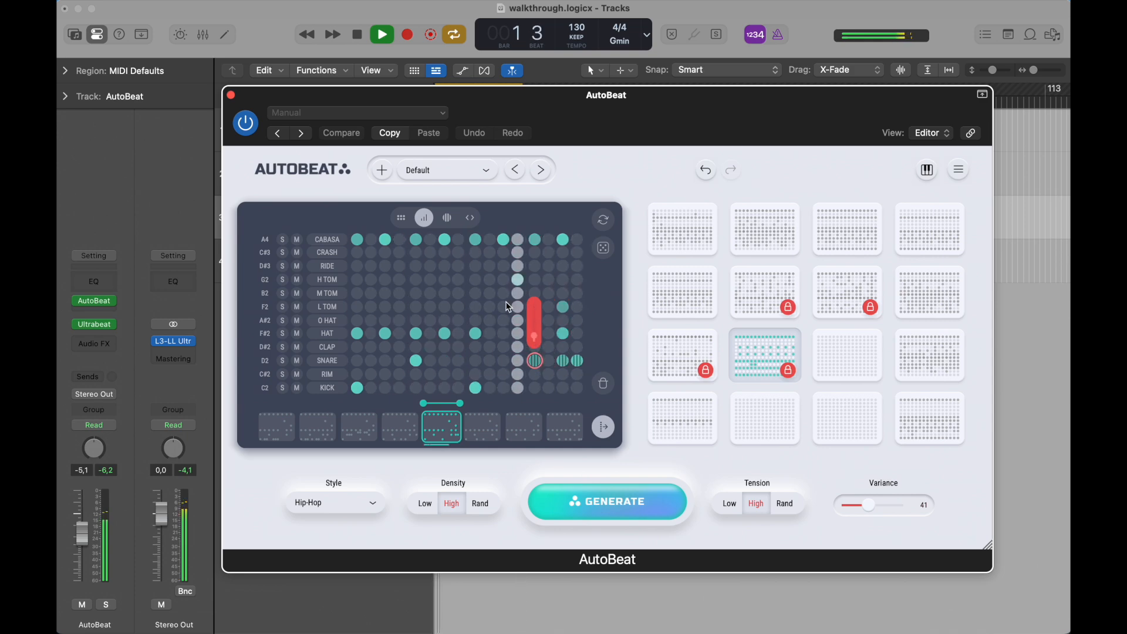
pyautogui.click(403, 221)
pyautogui.press('space')
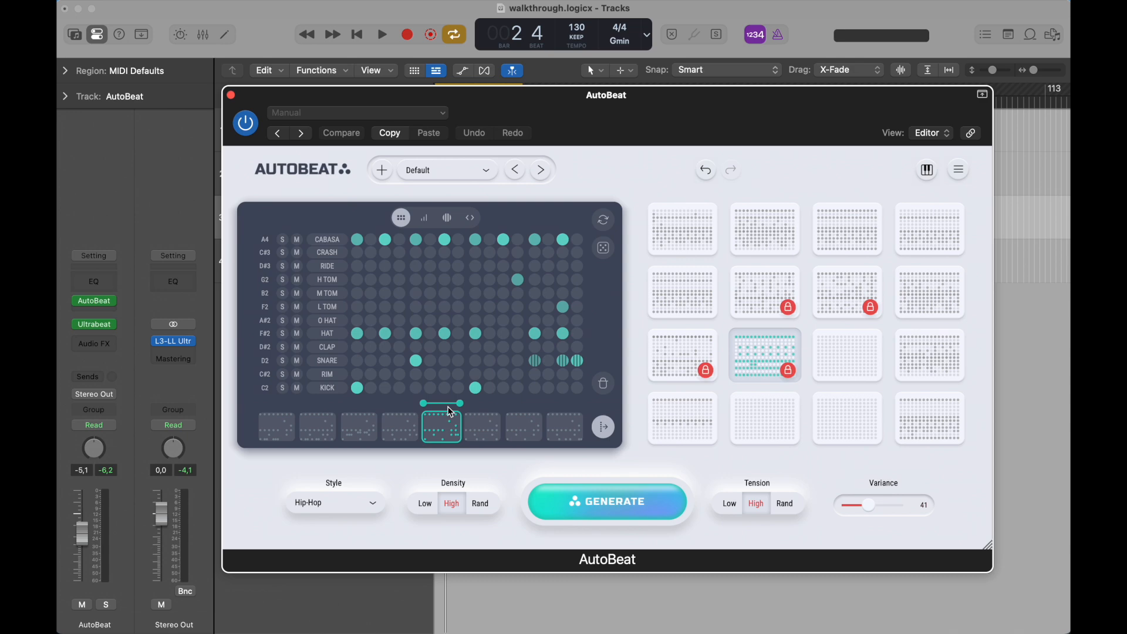
# - Extend the loop range to all eight bars, and copy the first bar into the third and fourth bars
pyautogui.moveTo(425, 407); pyautogui.dragTo(259, 403)
pyautogui.moveTo(461, 409); pyautogui.dragTo(615, 407)
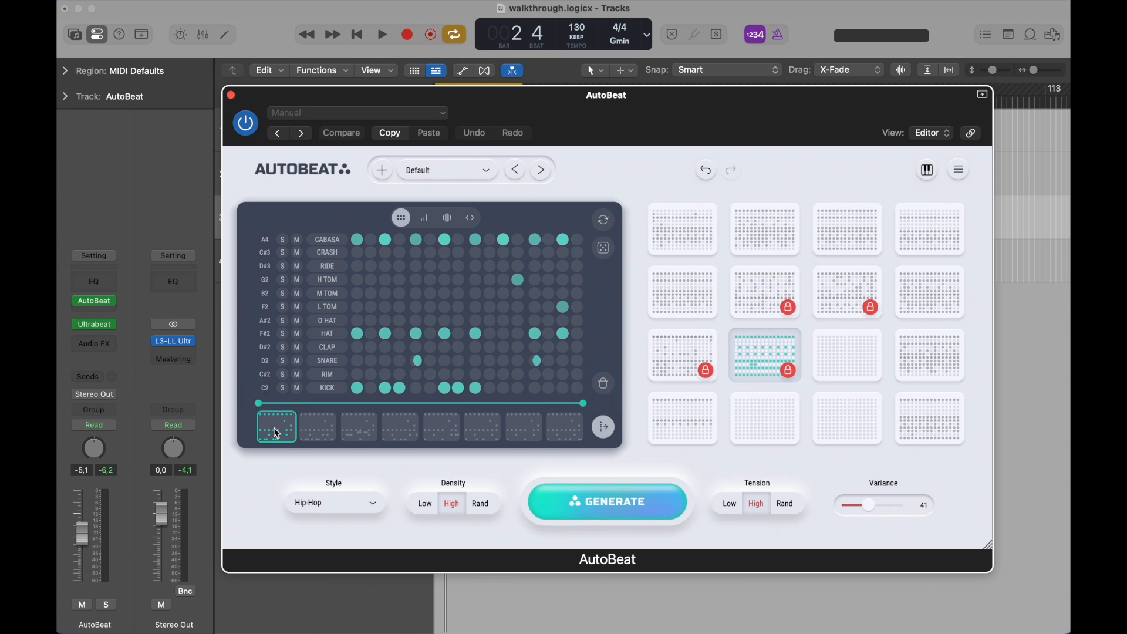
pyautogui.click(320, 423)
pyautogui.click(358, 434)
pyautogui.click(360, 433)
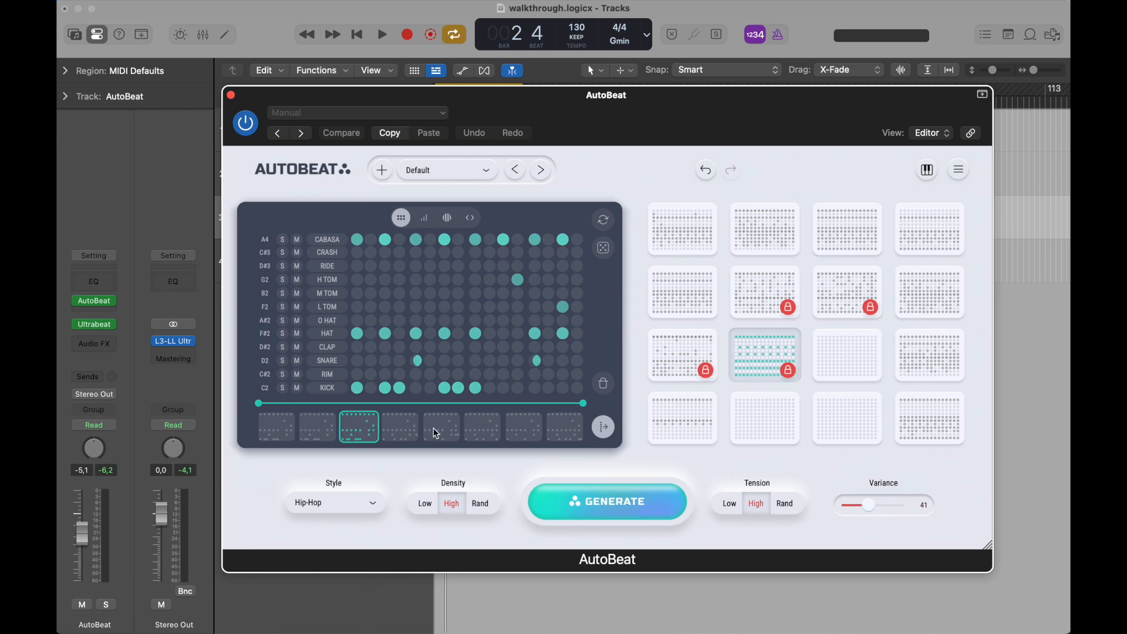
pyautogui.click(392, 434)
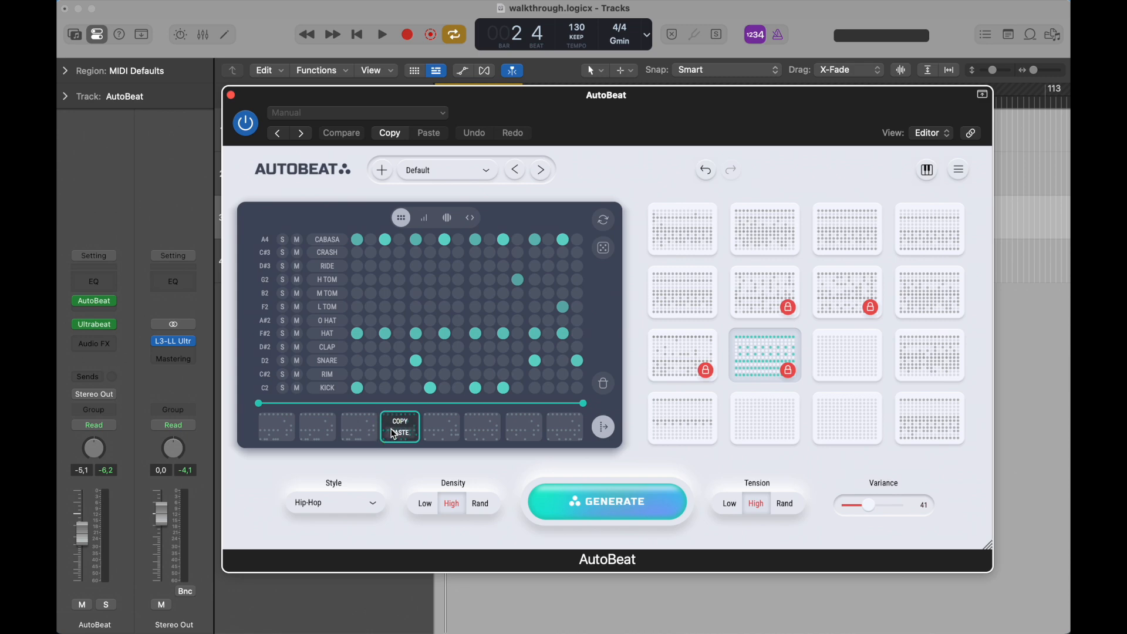
# - Show the first bar and play the pattern with the copied bars, stopping after the fifth bar
pyautogui.click(280, 426)
pyautogui.press('space')
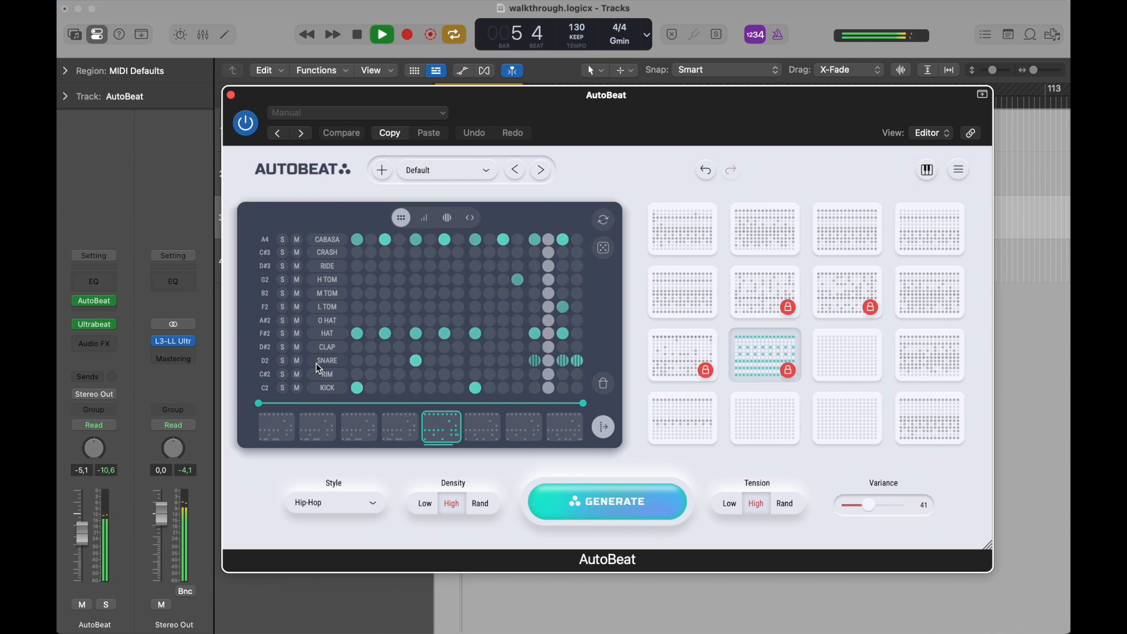
pyautogui.press('space')
# - Try clearing the whole fifth and fourth bars, and undo both deletions
pyautogui.click(441, 426)
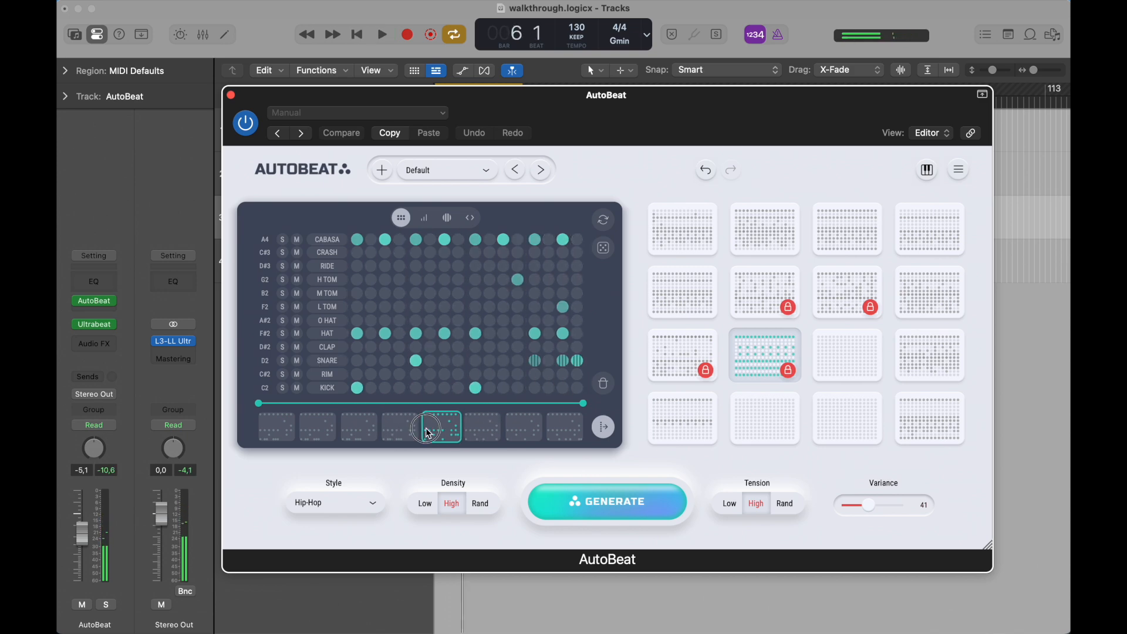
pyautogui.click(604, 386)
pyautogui.click(406, 434)
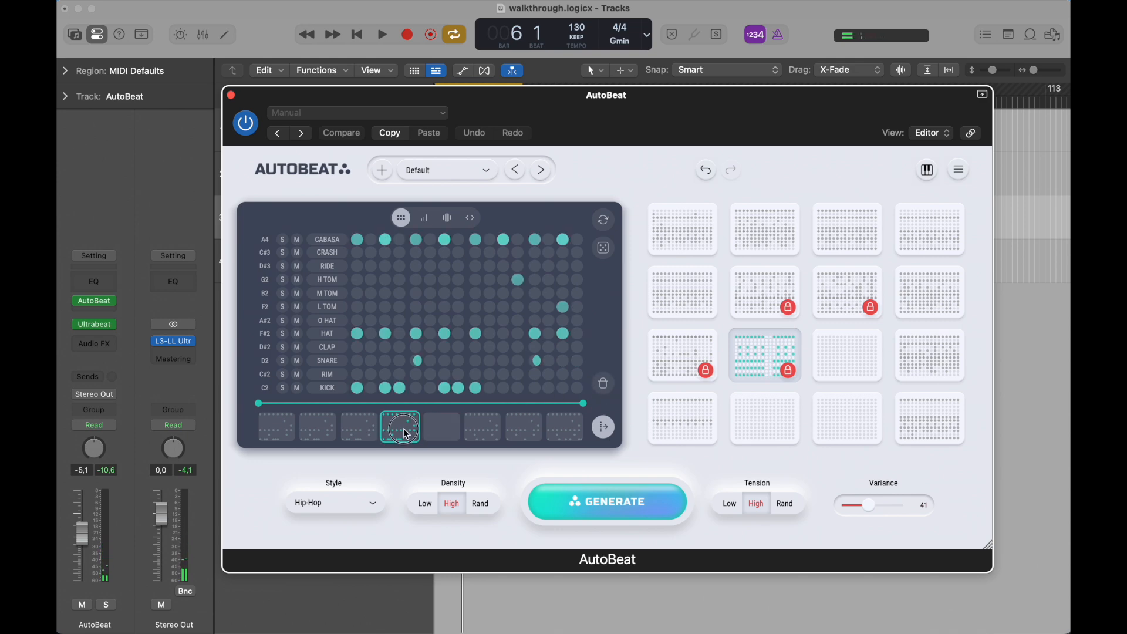
pyautogui.click(606, 388)
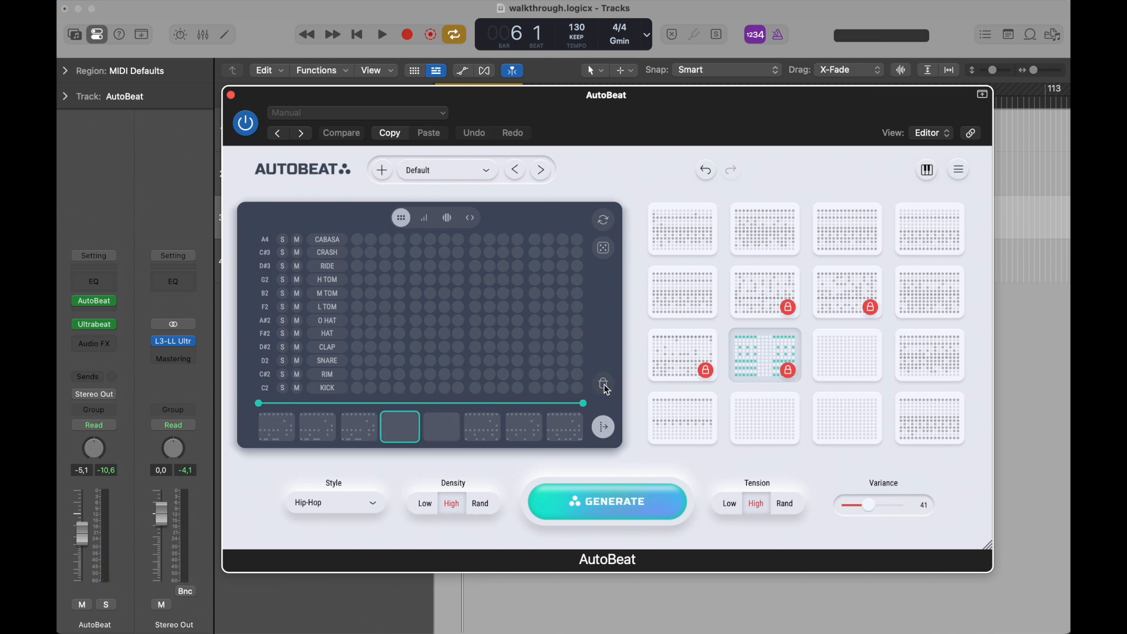
pyautogui.click(704, 176)
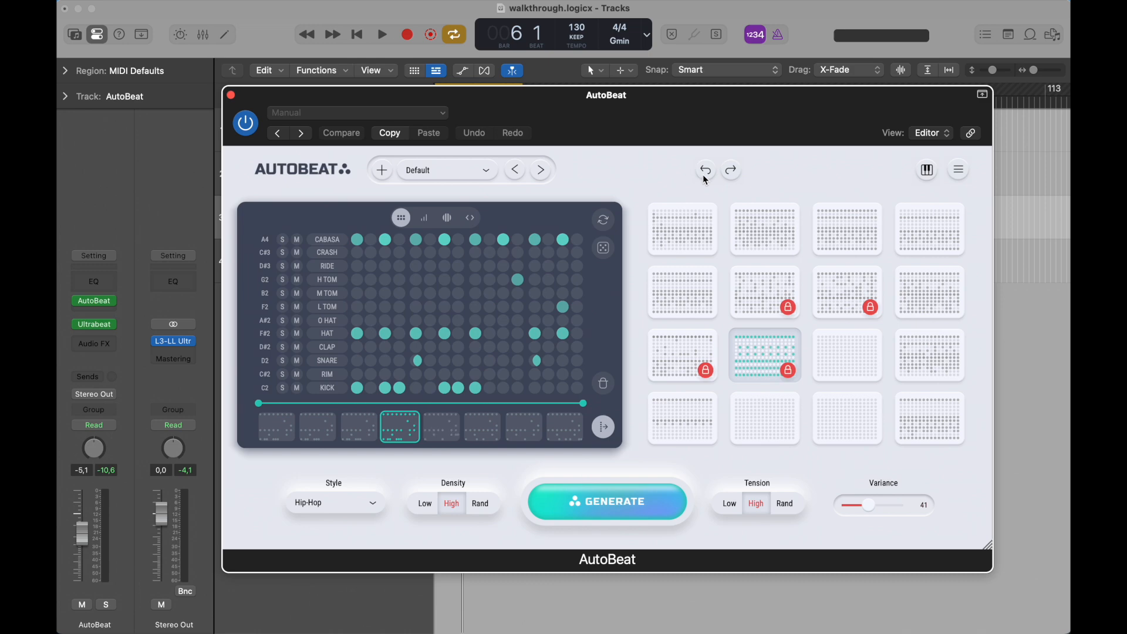
# - Try clearing only the kick, hat and cabasa rows of the fourth bar, undo it, and deselect the rows
pyautogui.click(332, 388)
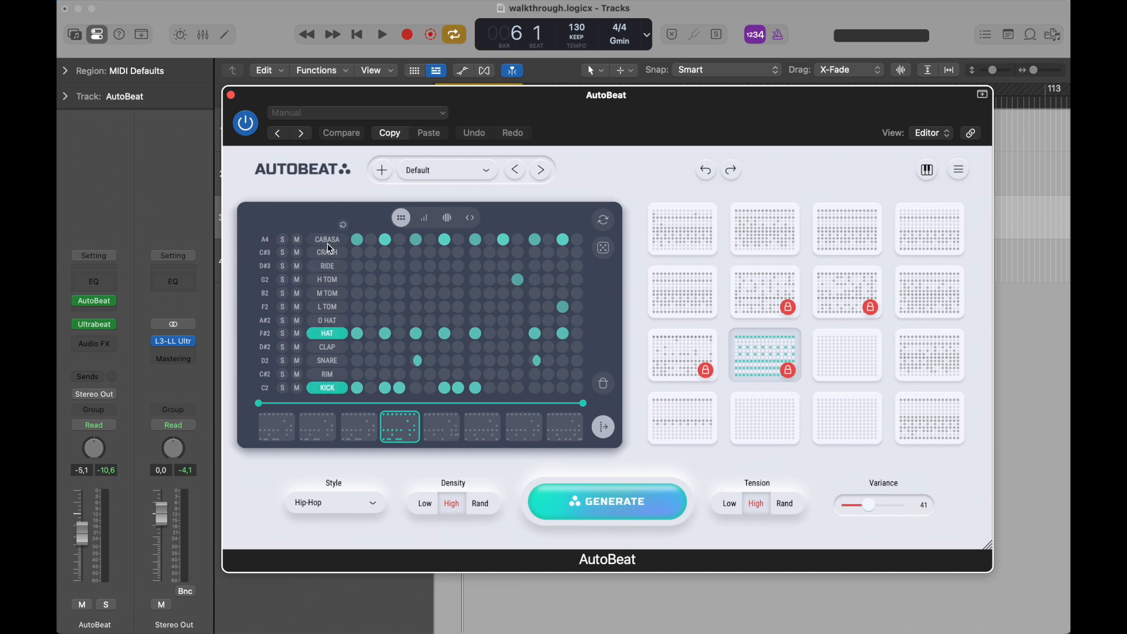
pyautogui.click(606, 388)
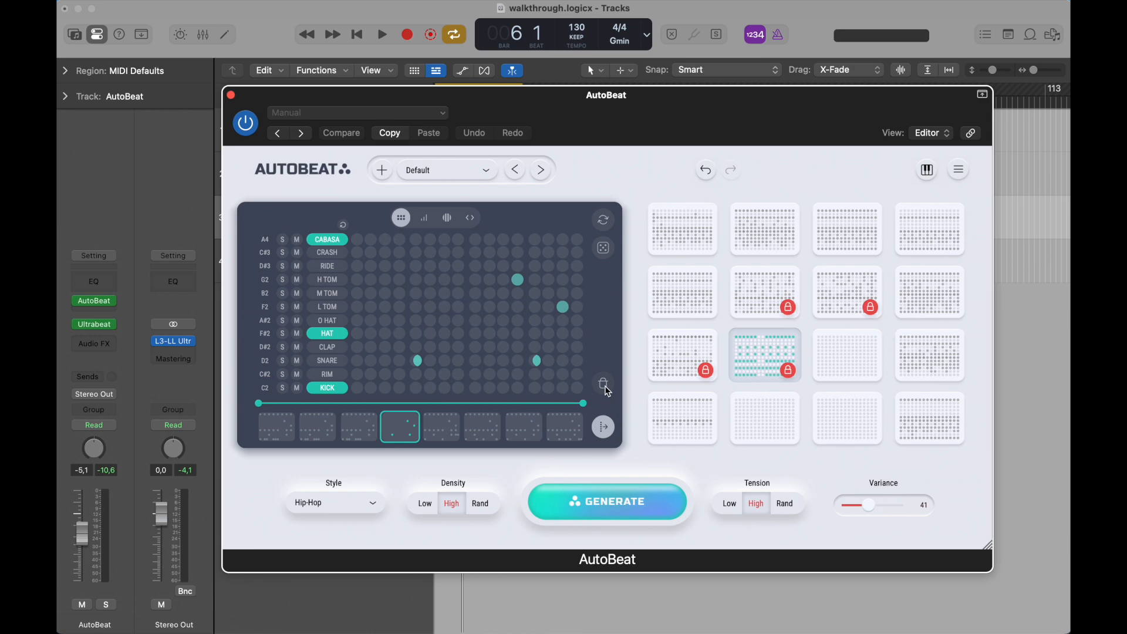
pyautogui.click(706, 171)
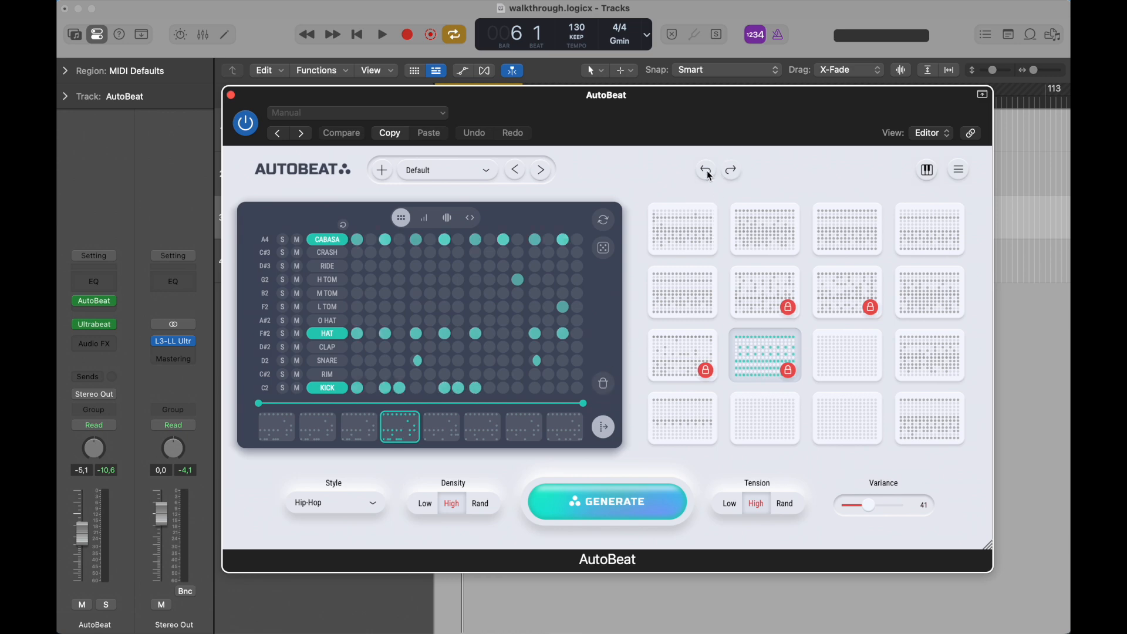
pyautogui.click(600, 383)
pyautogui.click(705, 171)
pyautogui.moveTo(403, 431)
pyautogui.click(337, 388)
pyautogui.click(328, 335)
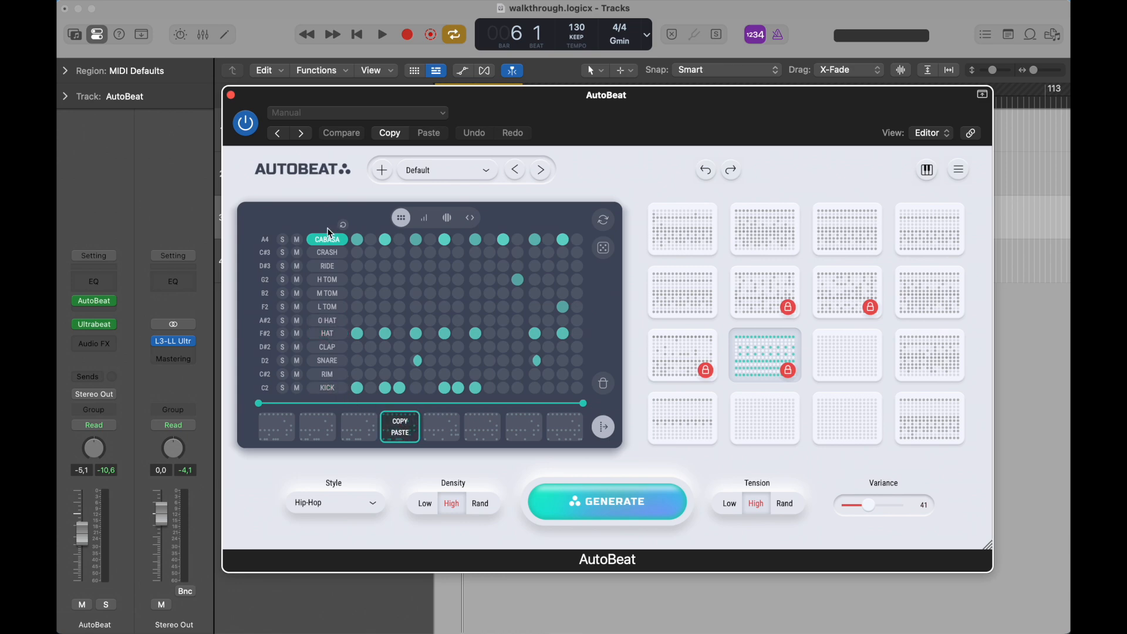
pyautogui.click(327, 241)
# - Copy only the kick row of the first bar and paste it into the sixth, seventh and eighth bars
pyautogui.click(274, 430)
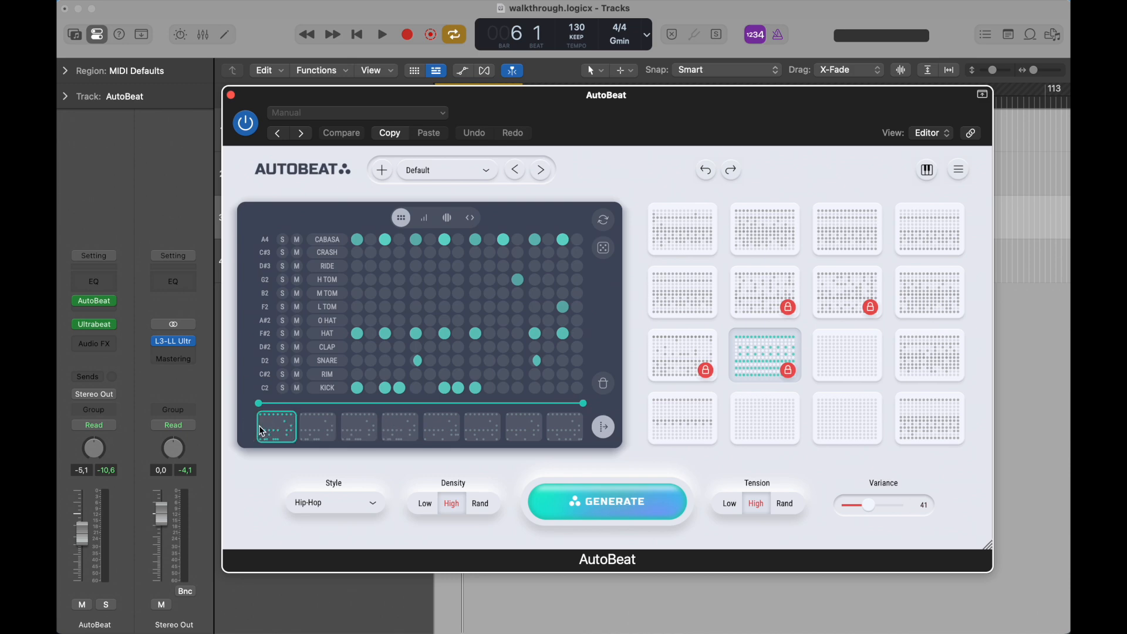
pyautogui.click(336, 388)
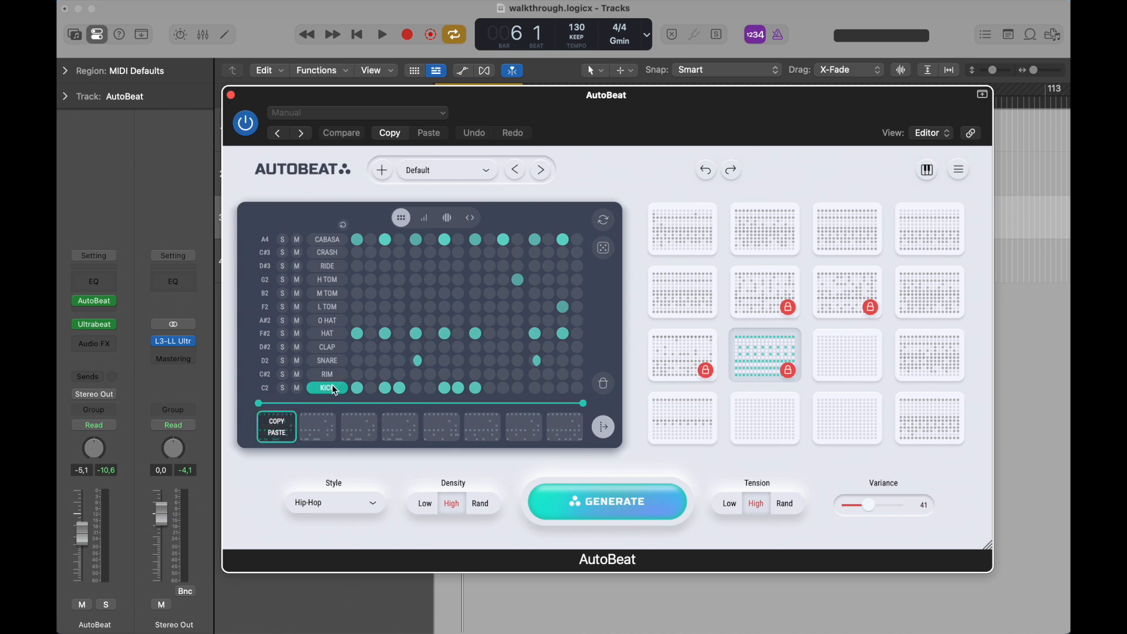
pyautogui.click(387, 425)
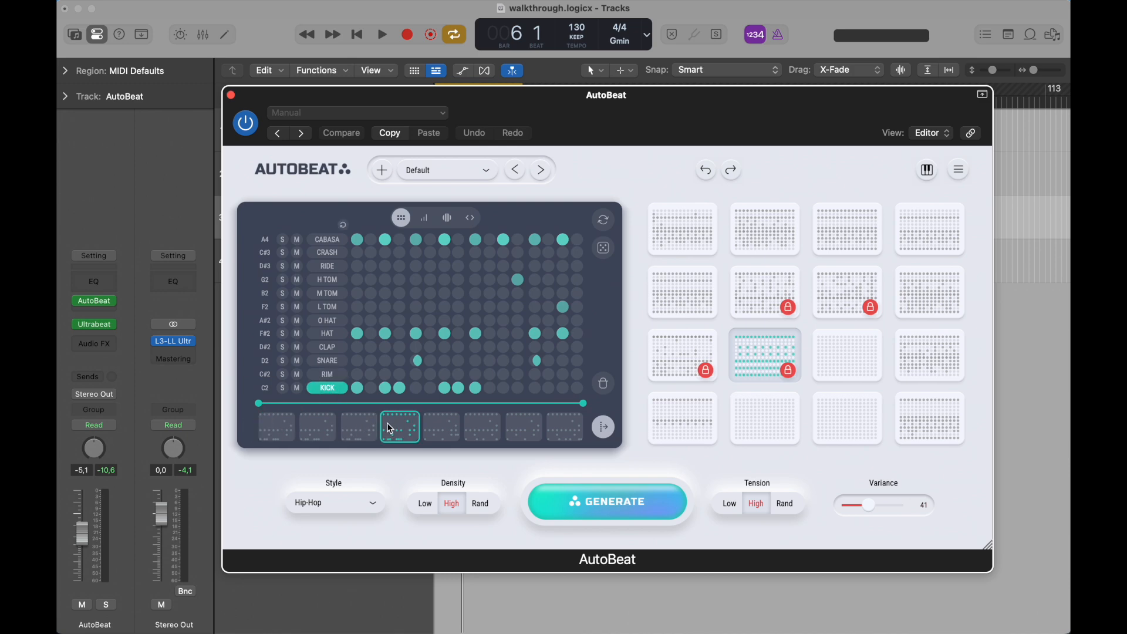
pyautogui.click(472, 431)
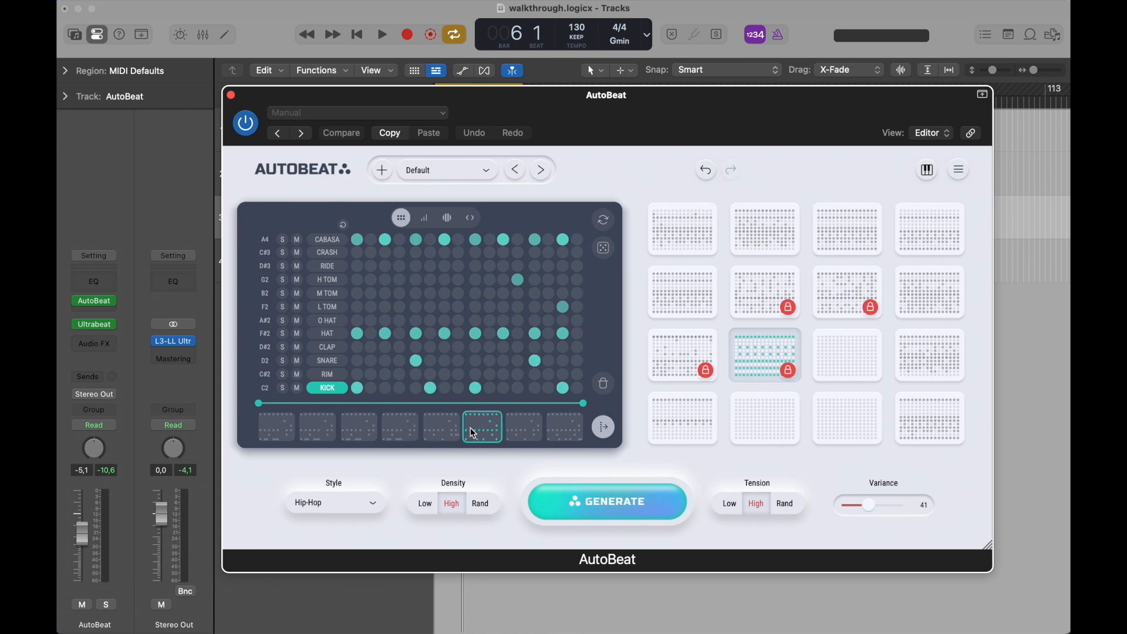
pyautogui.click(473, 432)
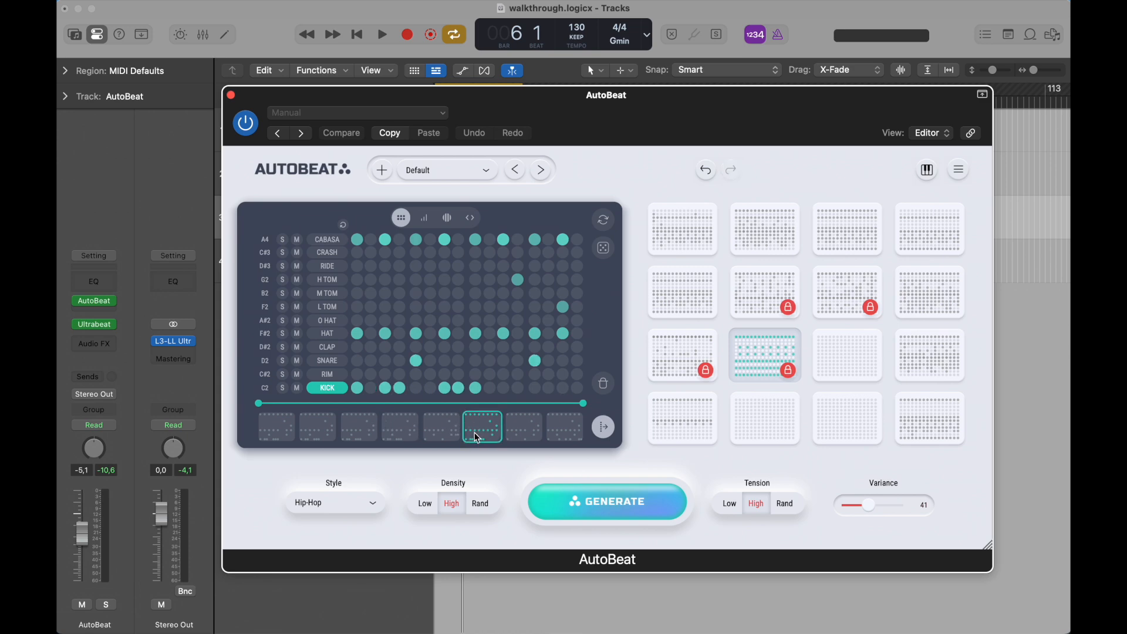
pyautogui.doubleClick(525, 436)
pyautogui.click(527, 437)
pyautogui.click(563, 435)
pyautogui.click(566, 435)
pyautogui.click(566, 437)
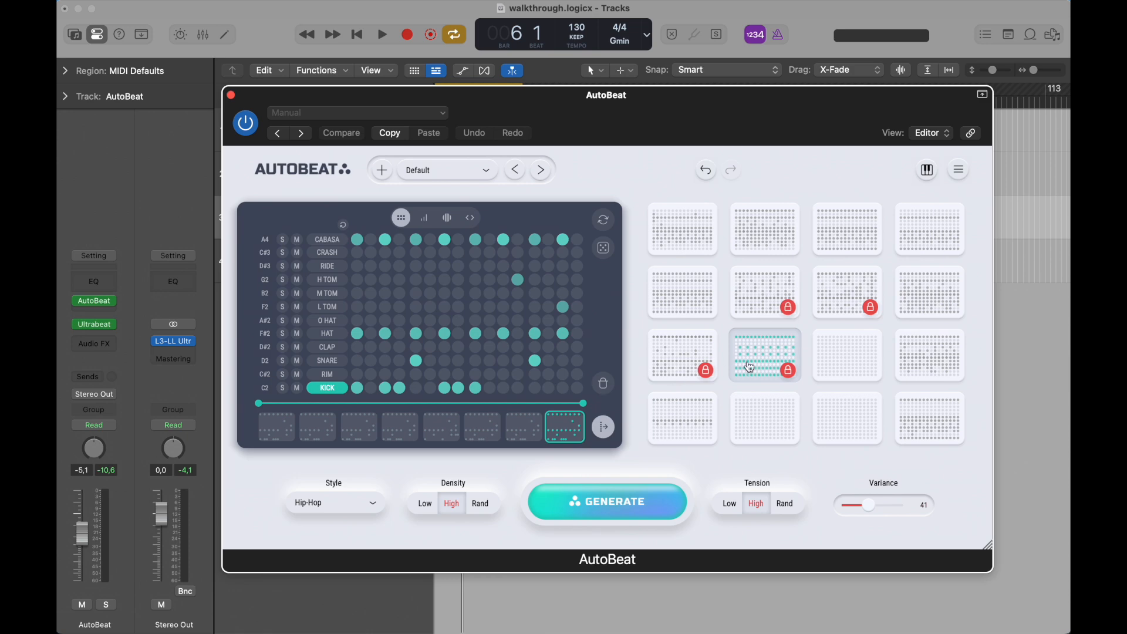
# - Clear the kick row and the hat and cabasa rows across all bars of the tenth pattern
pyautogui.moveTo(758, 365)
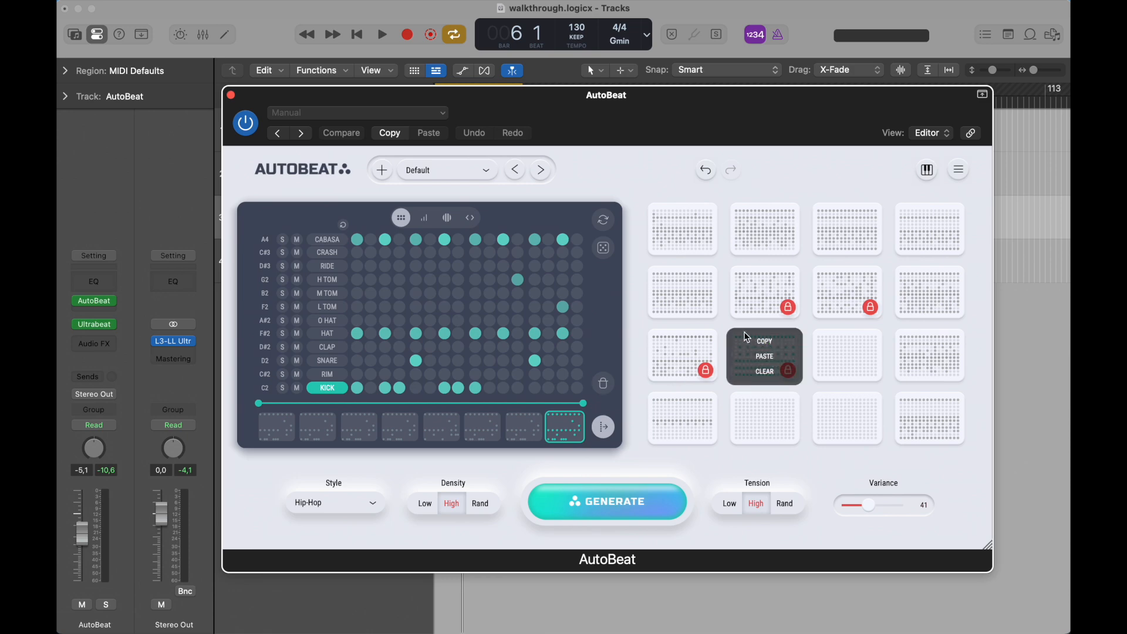
pyautogui.click(764, 371)
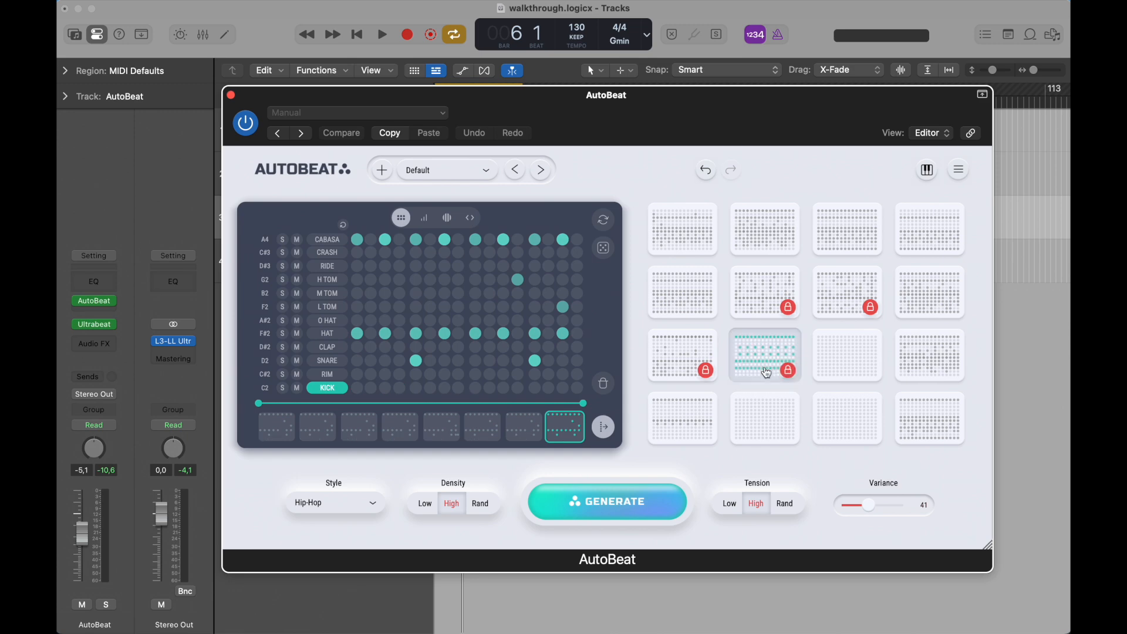
pyautogui.rightClick(753, 352)
pyautogui.click(329, 335)
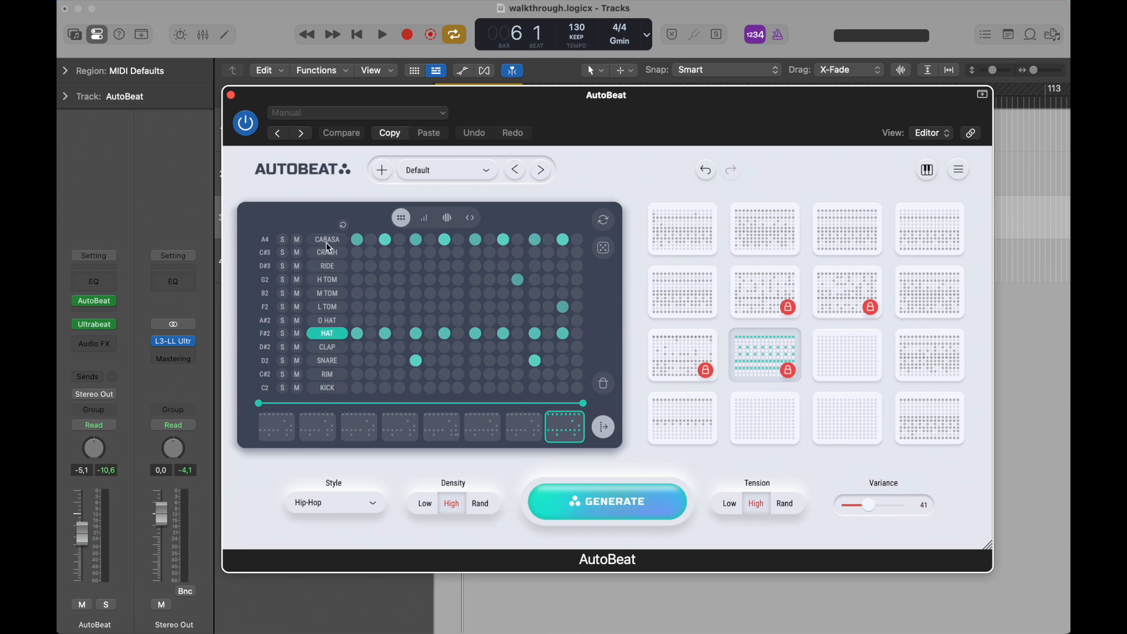
pyautogui.click(755, 353)
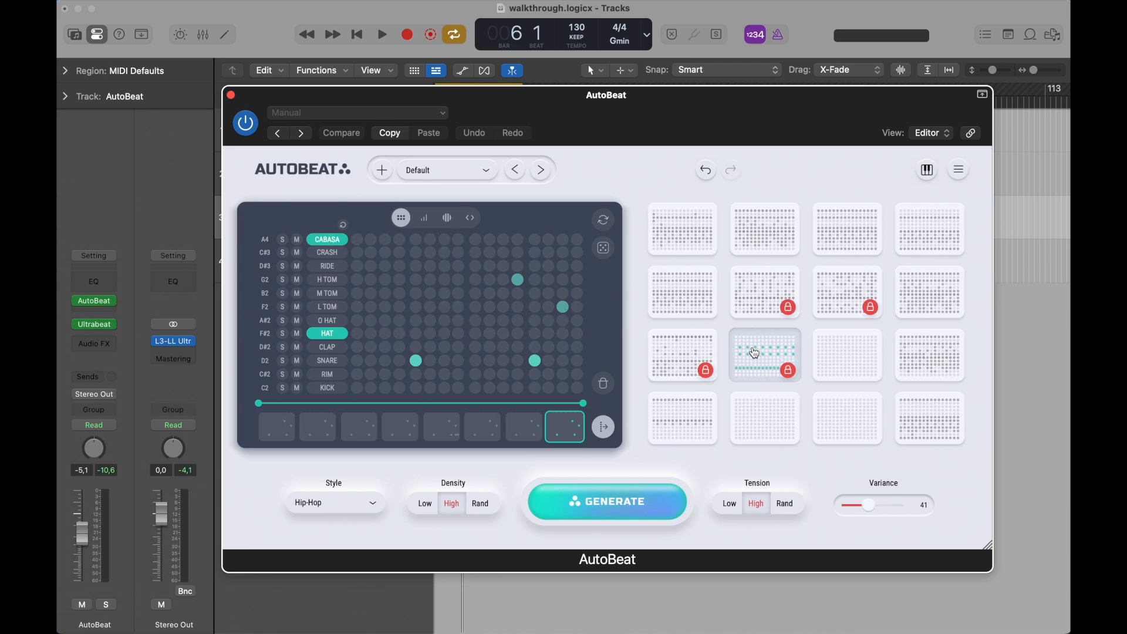
pyautogui.rightClick(755, 353)
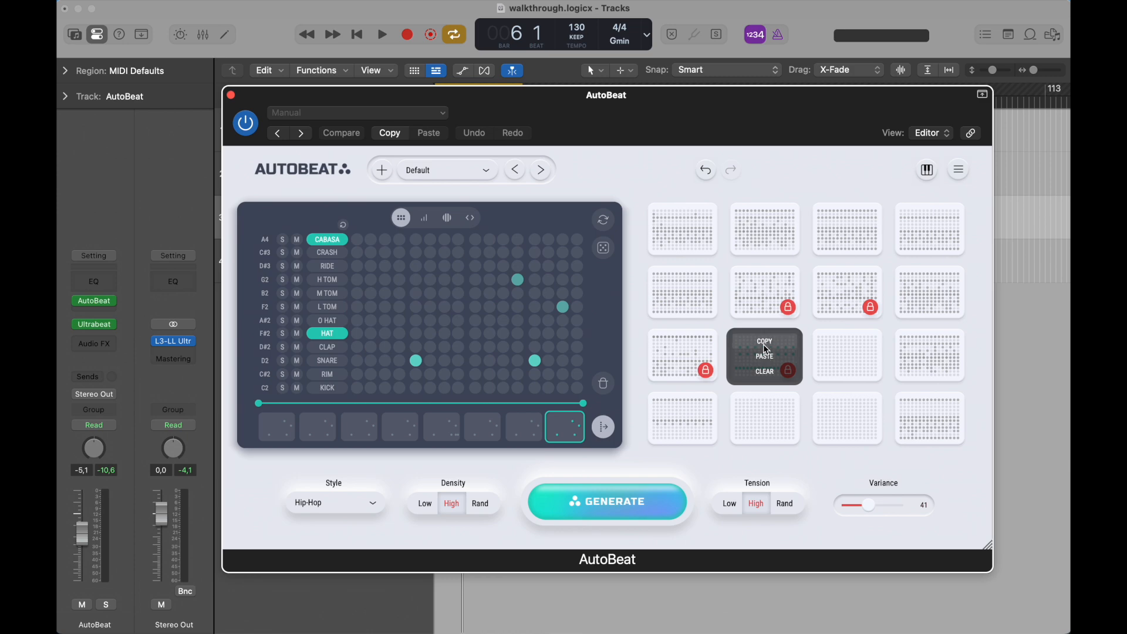
# - Try clearing the cabasa, ride, high tom, open hat and hat rows throughout the sixth pattern, undo it, and reselect the tenth pattern
pyautogui.click(728, 320)
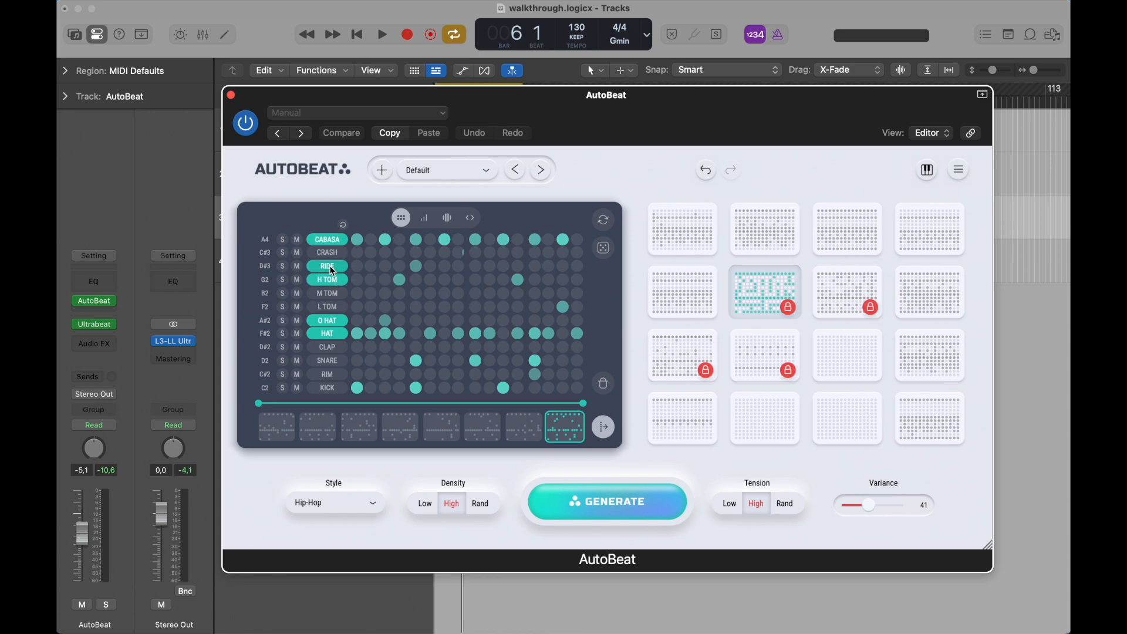
pyautogui.click(763, 300)
pyautogui.click(767, 296)
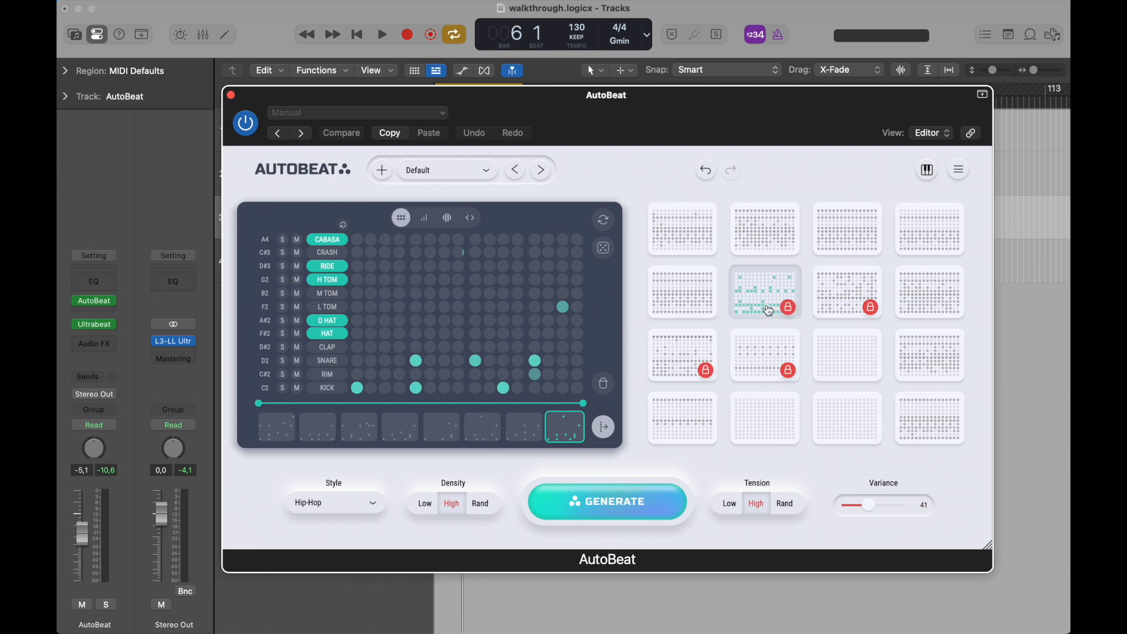
pyautogui.click(706, 171)
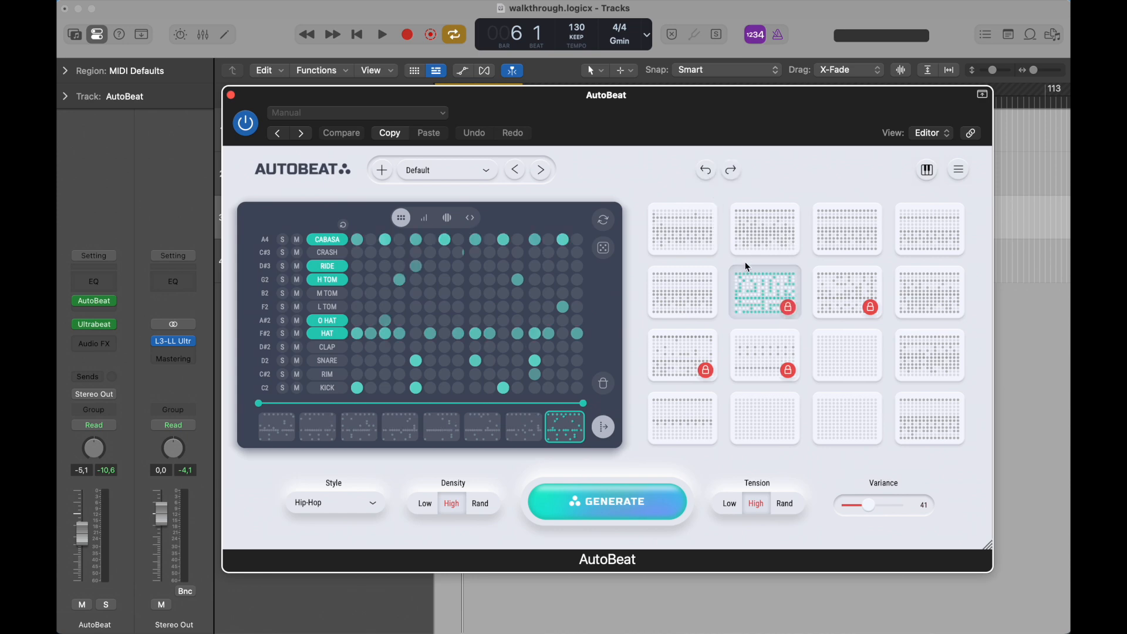
pyautogui.click(741, 356)
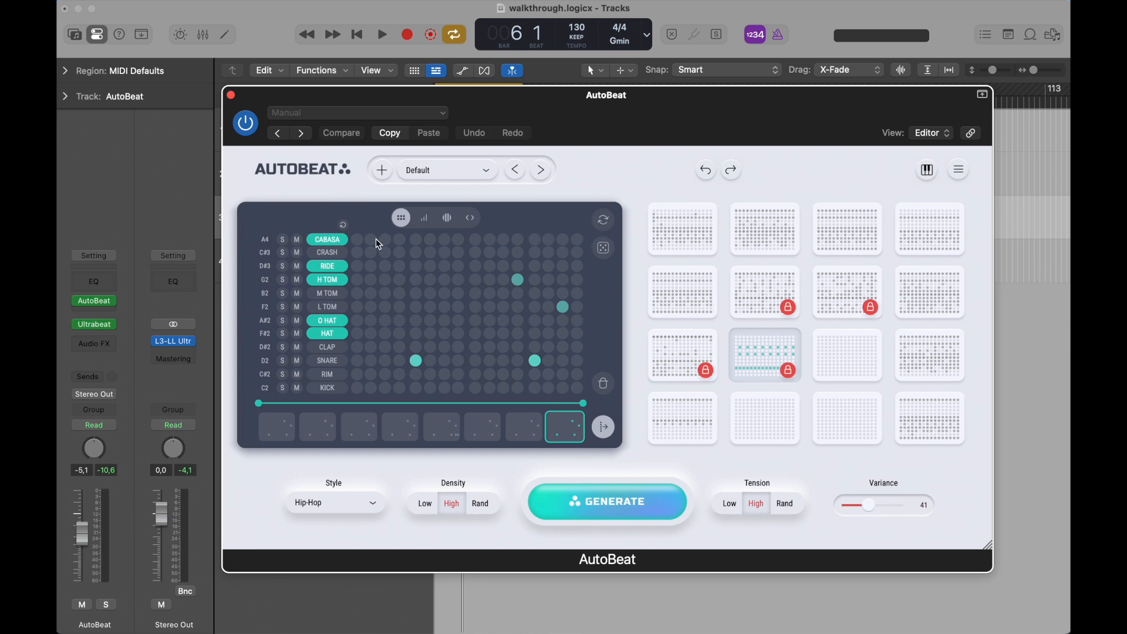
# - Regenerate all rows of the tenth pattern and audition the new version
pyautogui.click(608, 223)
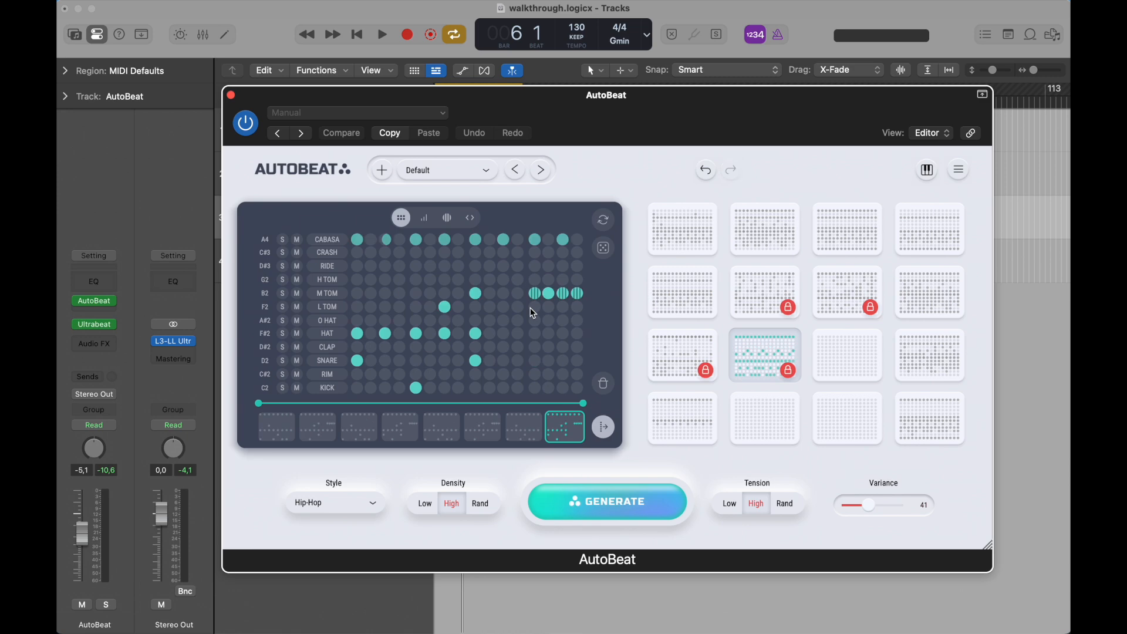
pyautogui.press('space')
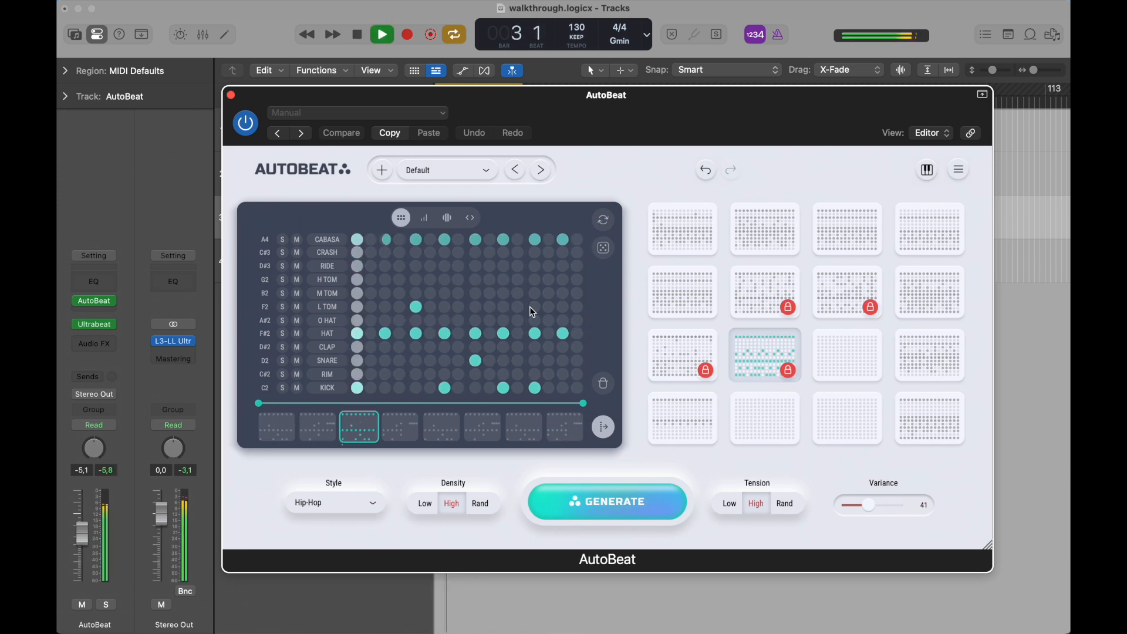
pyautogui.press('space')
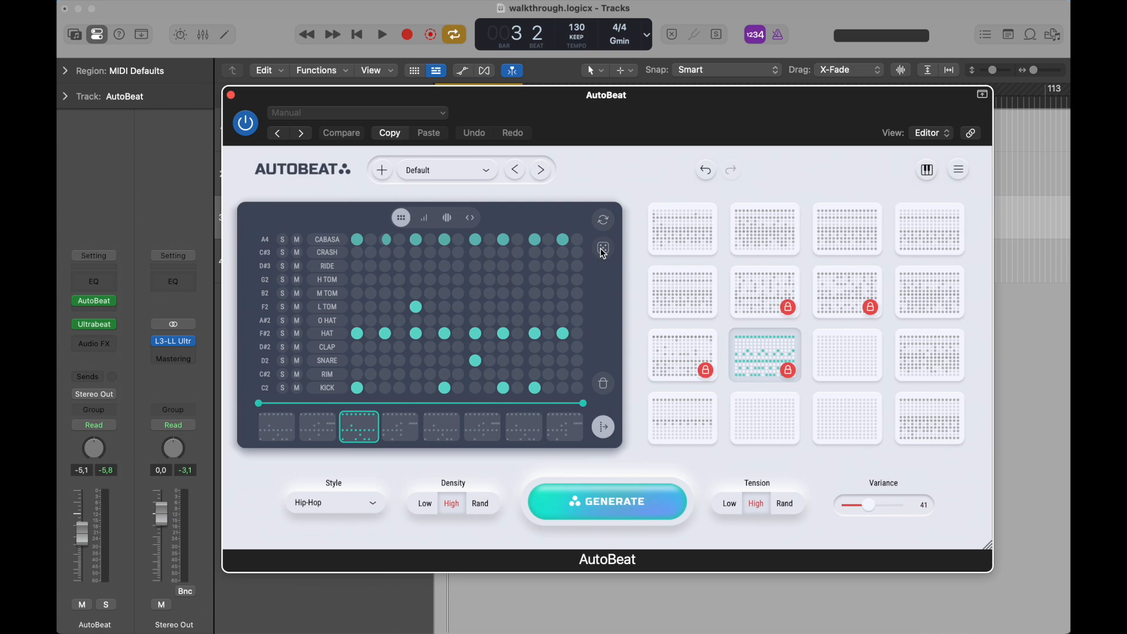
pyautogui.press('space')
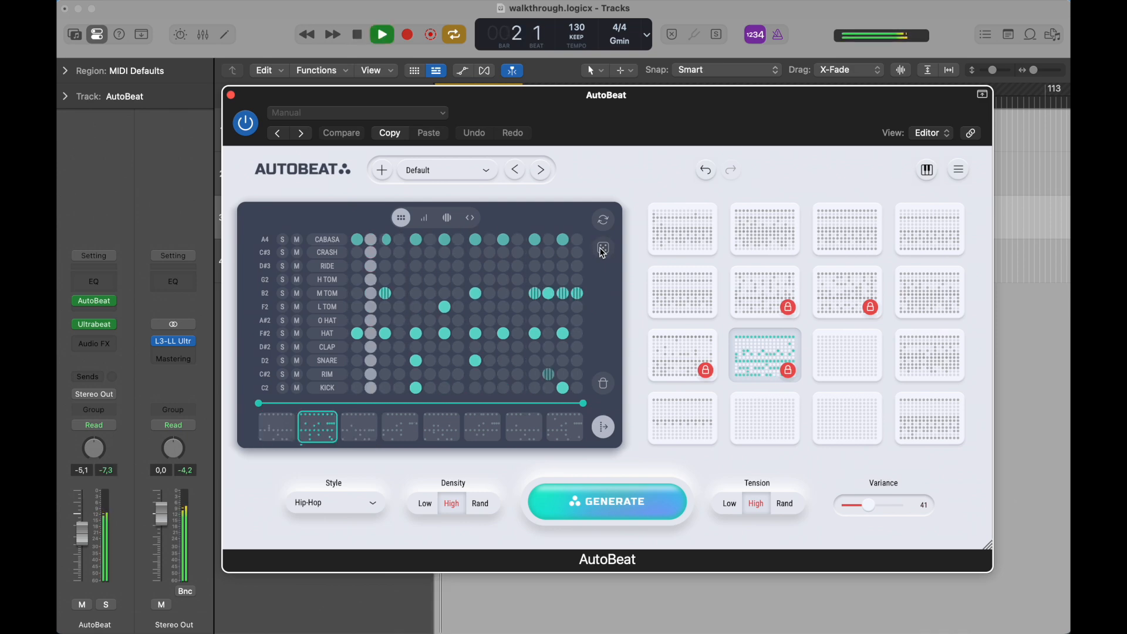
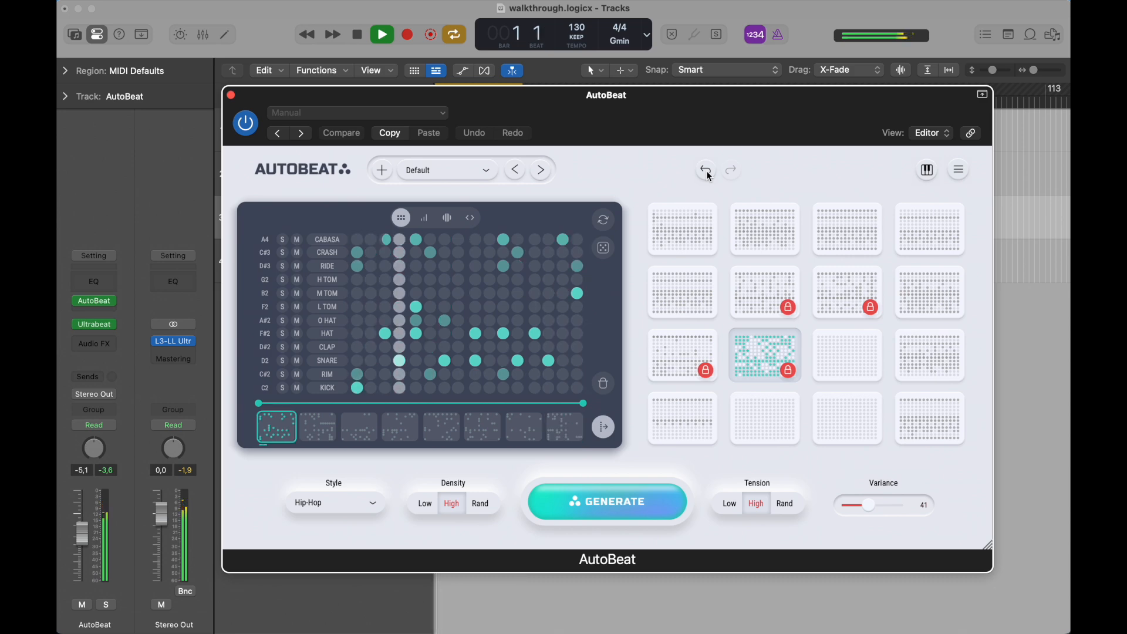
# - Undo and redo the tenth pattern's last change, randomize the pattern again, and stop playback
pyautogui.click(707, 171)
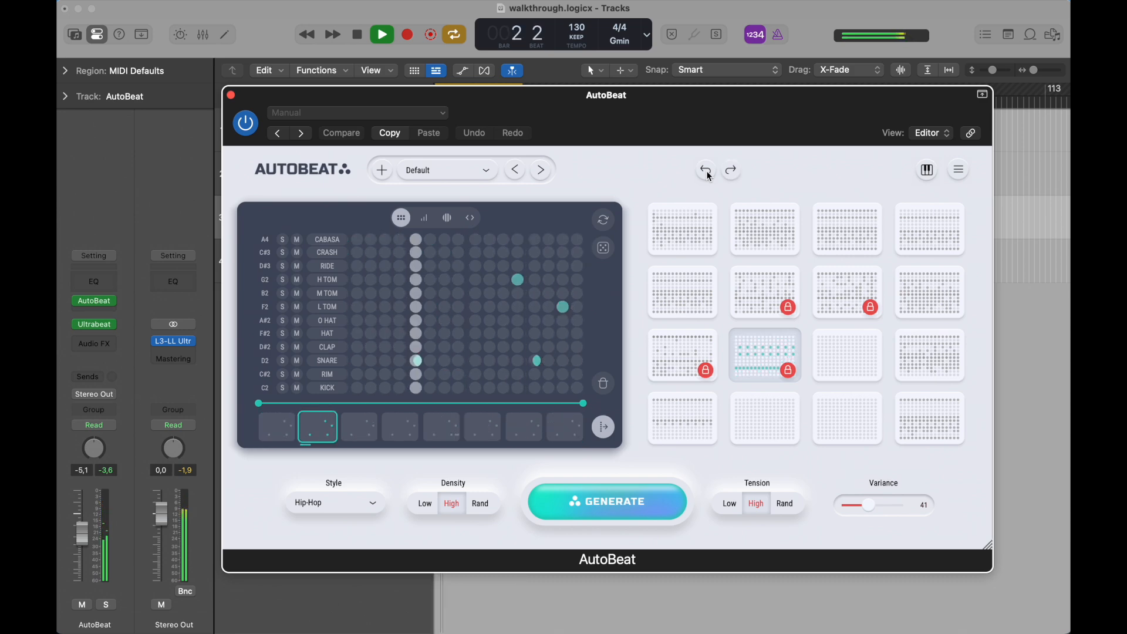
pyautogui.click(732, 170)
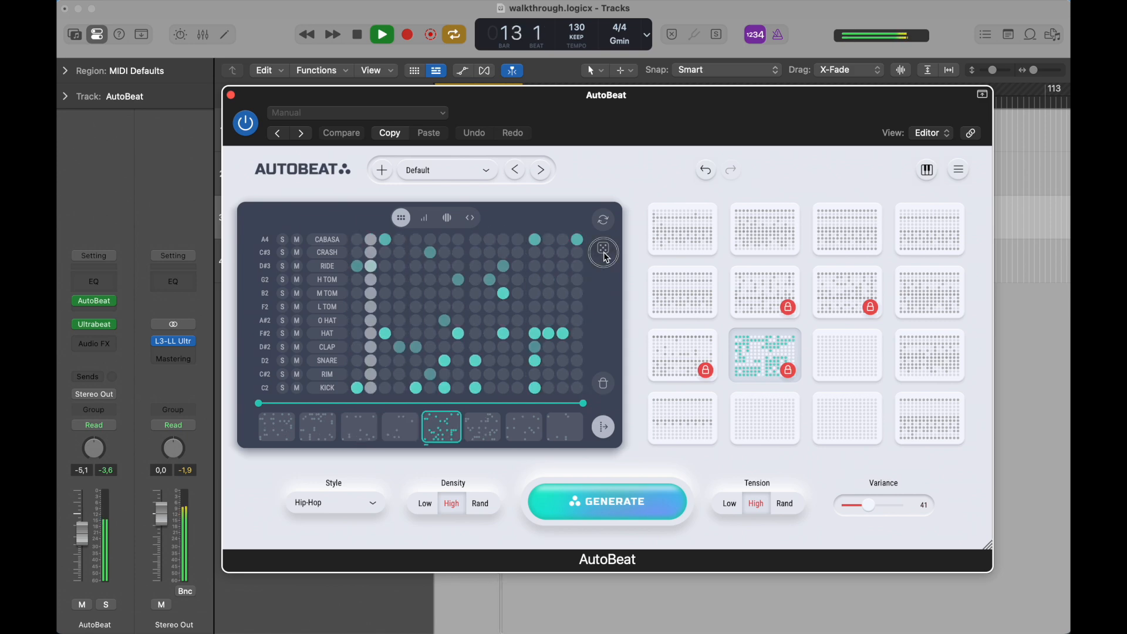
pyautogui.press('space')
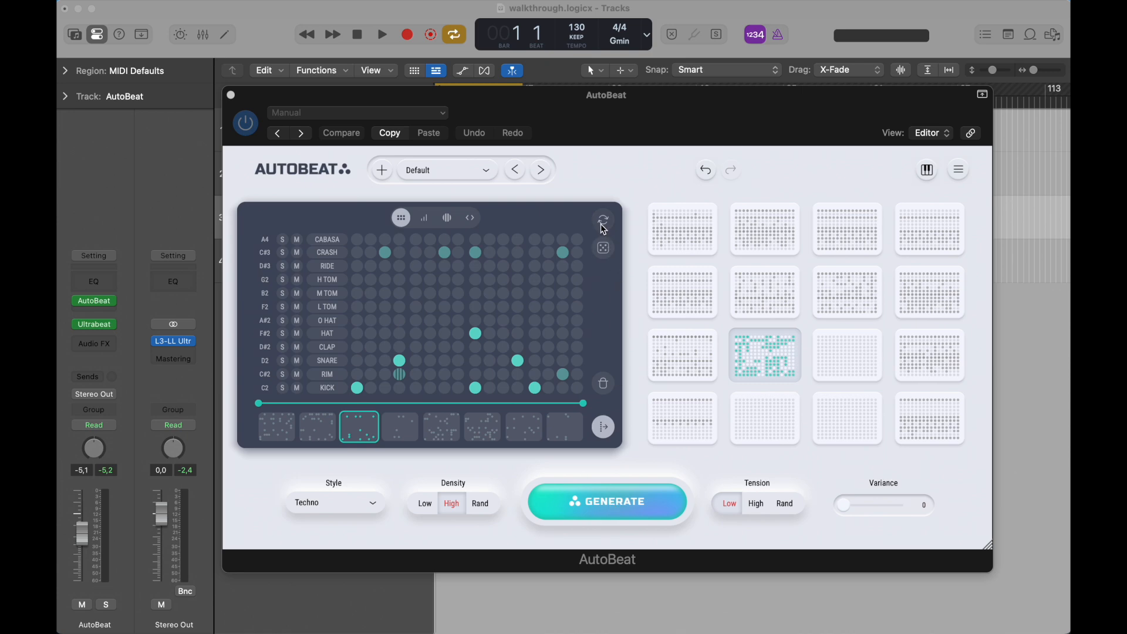
# - Generate new Techno patterns with high density, low tension and variance 0, and play them from the start
pyautogui.click(623, 493)
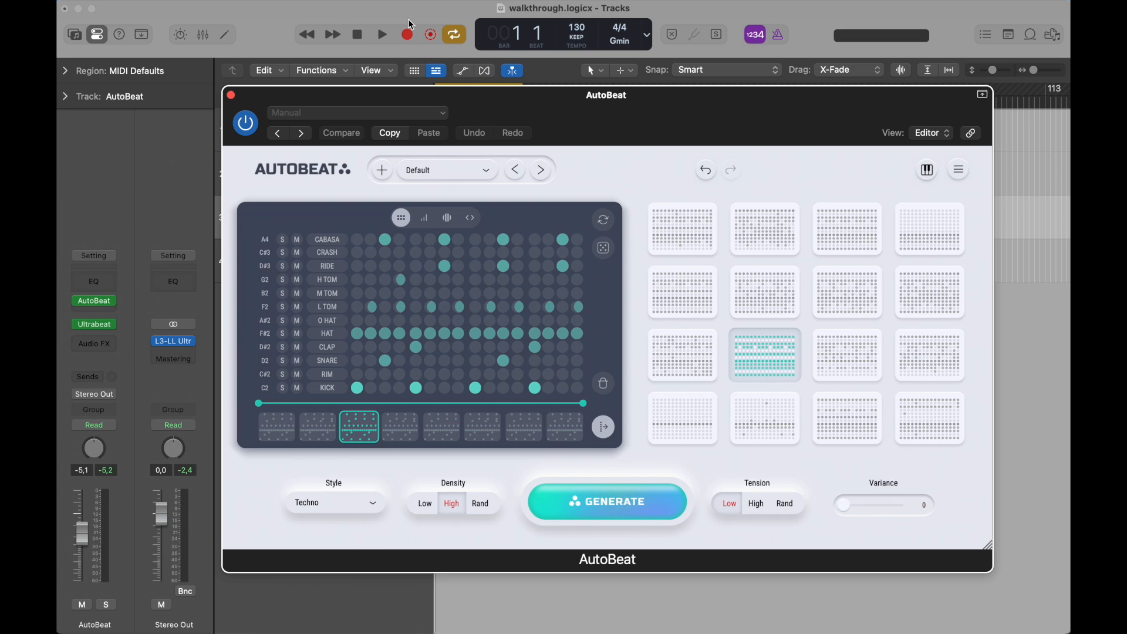
pyautogui.click(358, 38)
pyautogui.press('space')
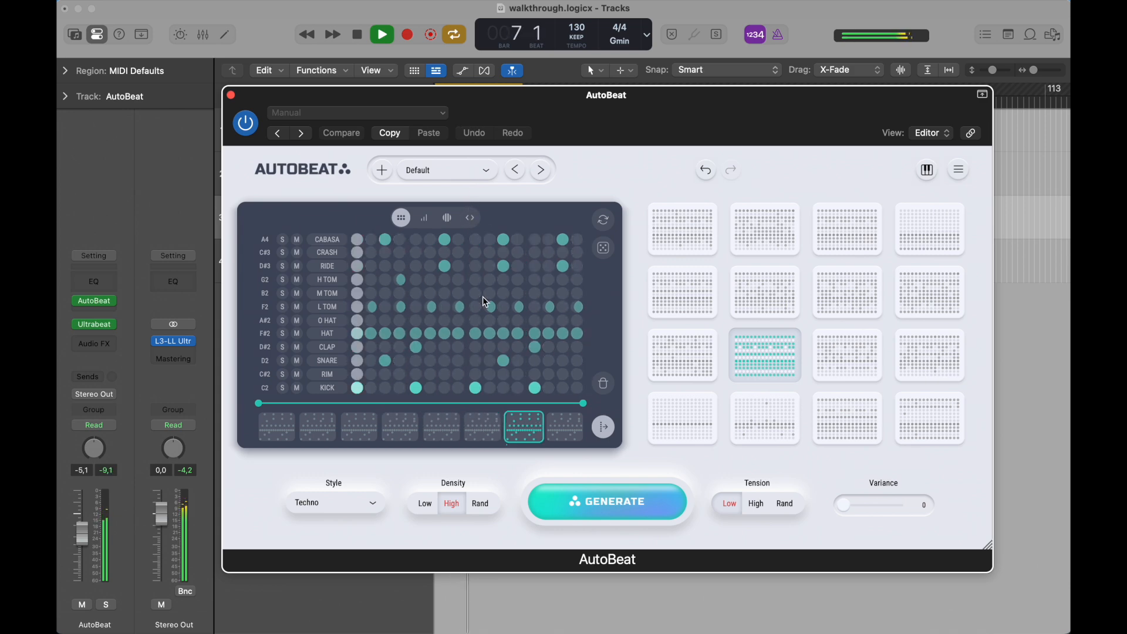
# - Regenerate only the low, mid and high tom, ride, crash and cabasa rows of the tenth pattern three times, and deselect the rows
pyautogui.click(327, 294)
pyautogui.click(327, 280)
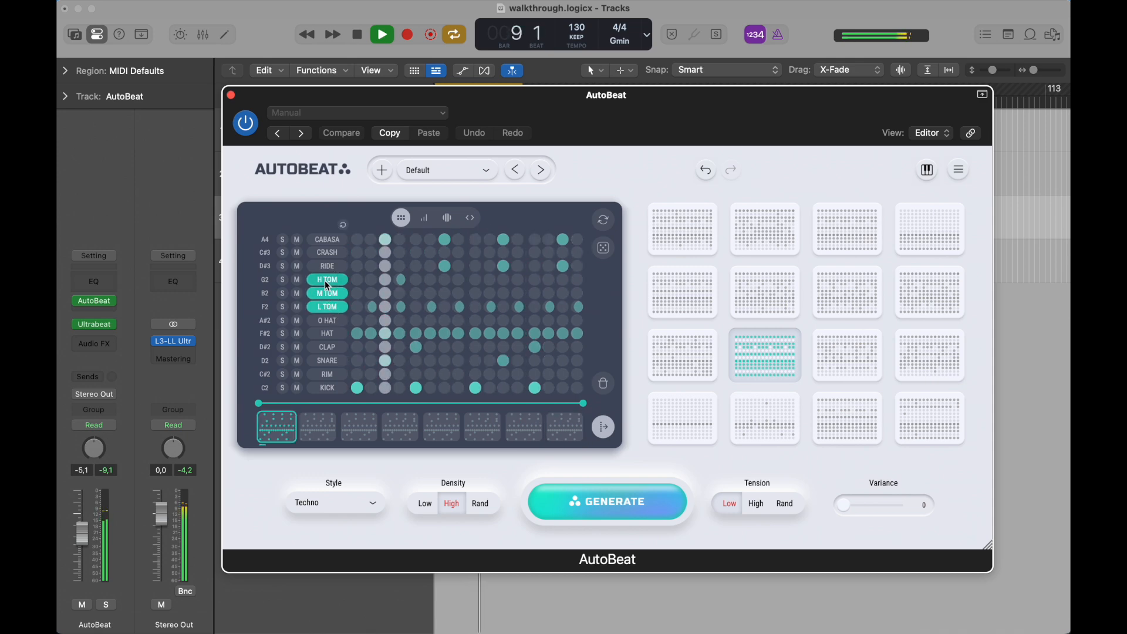
pyautogui.click(326, 266)
pyautogui.click(327, 253)
pyautogui.click(327, 241)
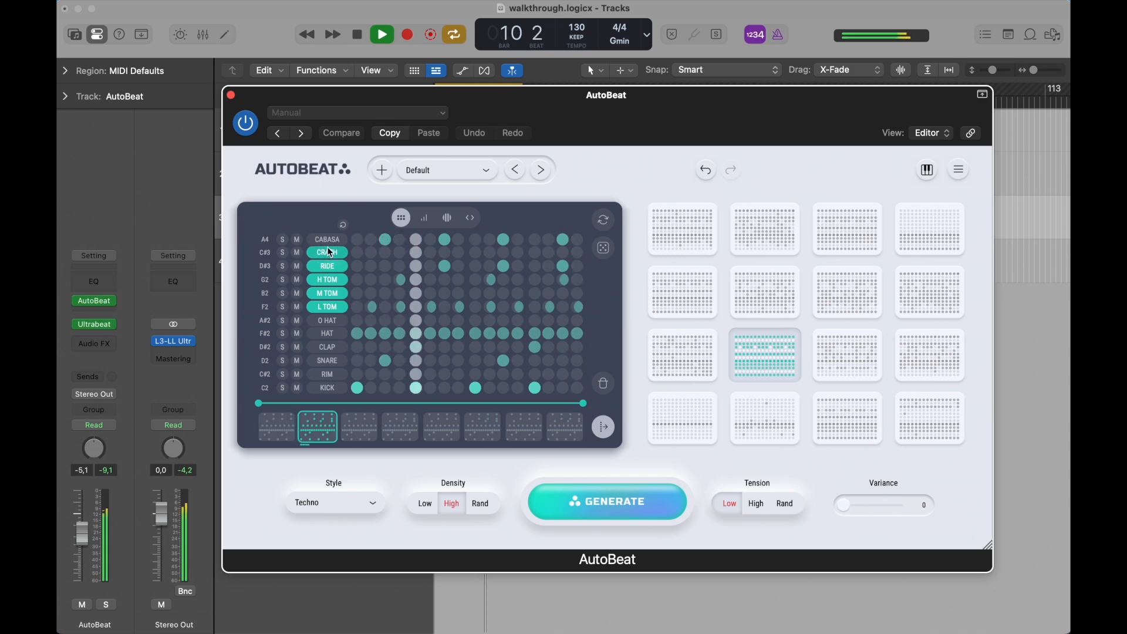
pyautogui.click(604, 223)
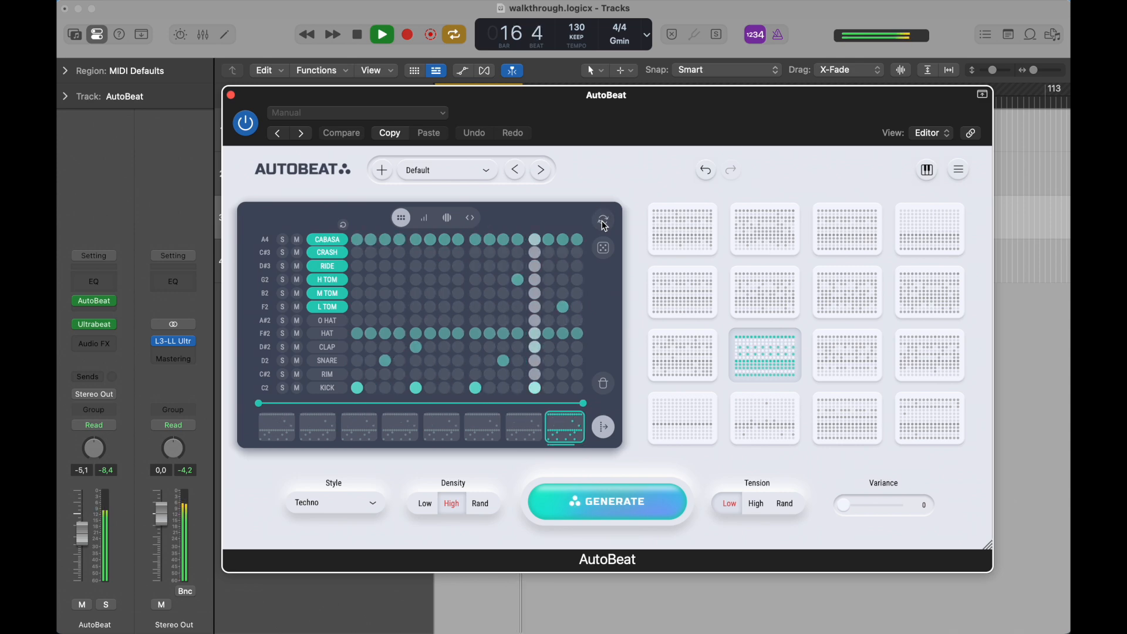
pyautogui.click(602, 222)
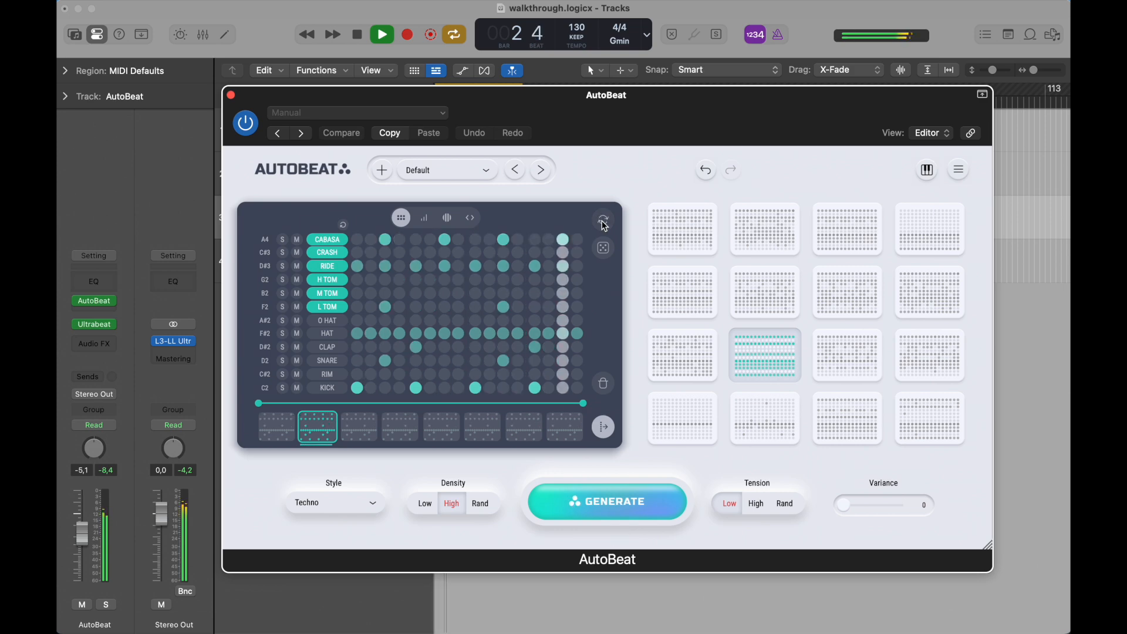
pyautogui.click(603, 224)
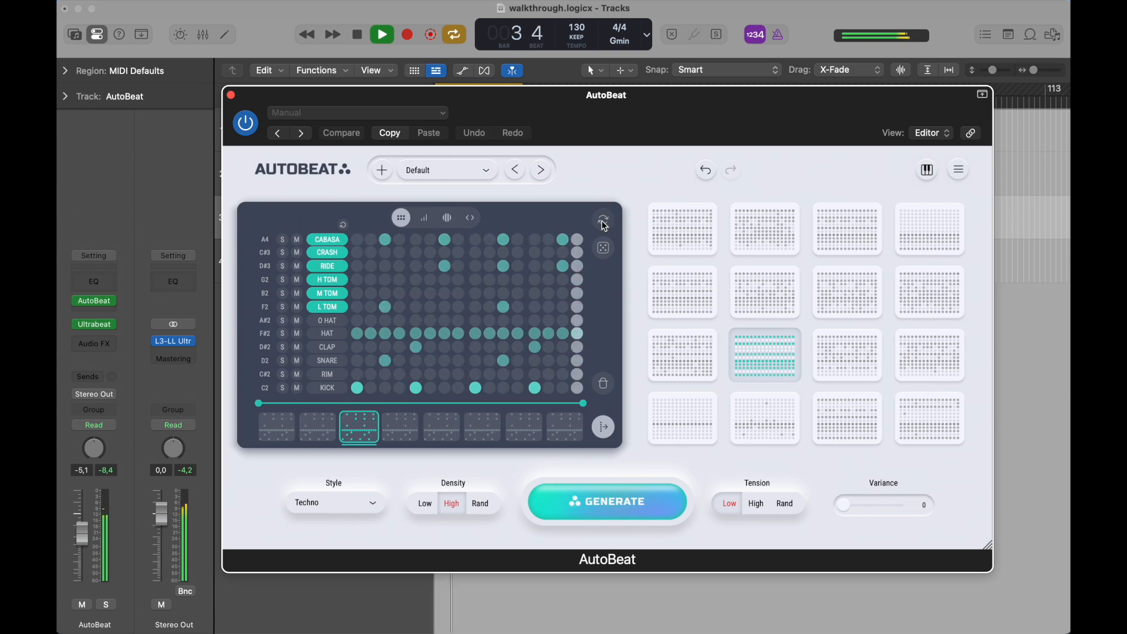
pyautogui.click(343, 225)
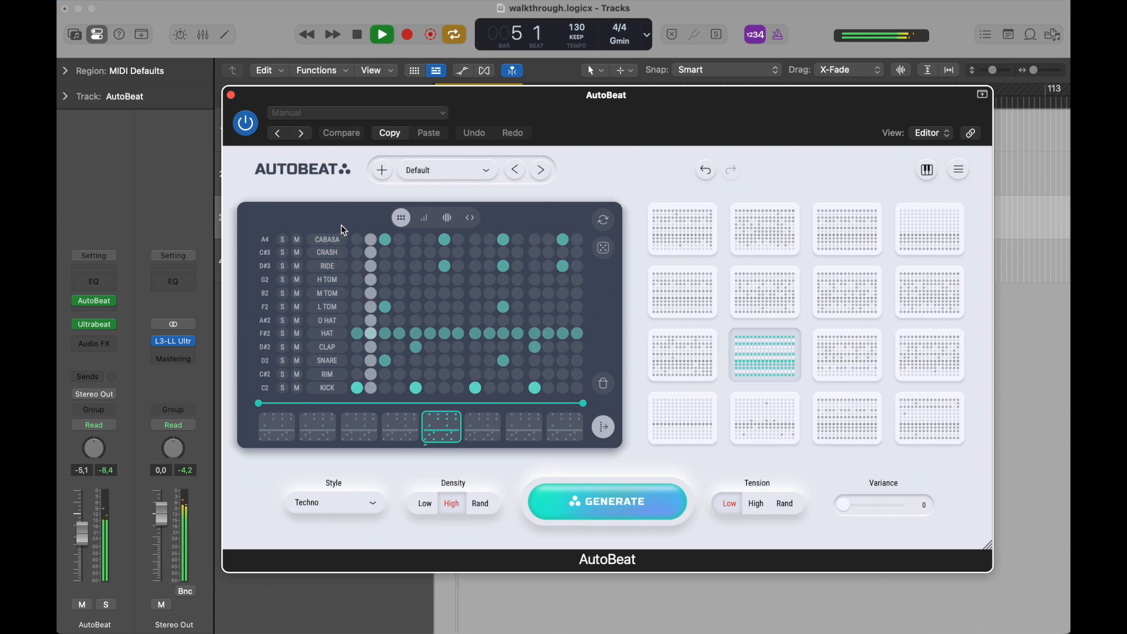
# - Switch to the eleventh pattern and regenerate only its kick row
pyautogui.click(838, 376)
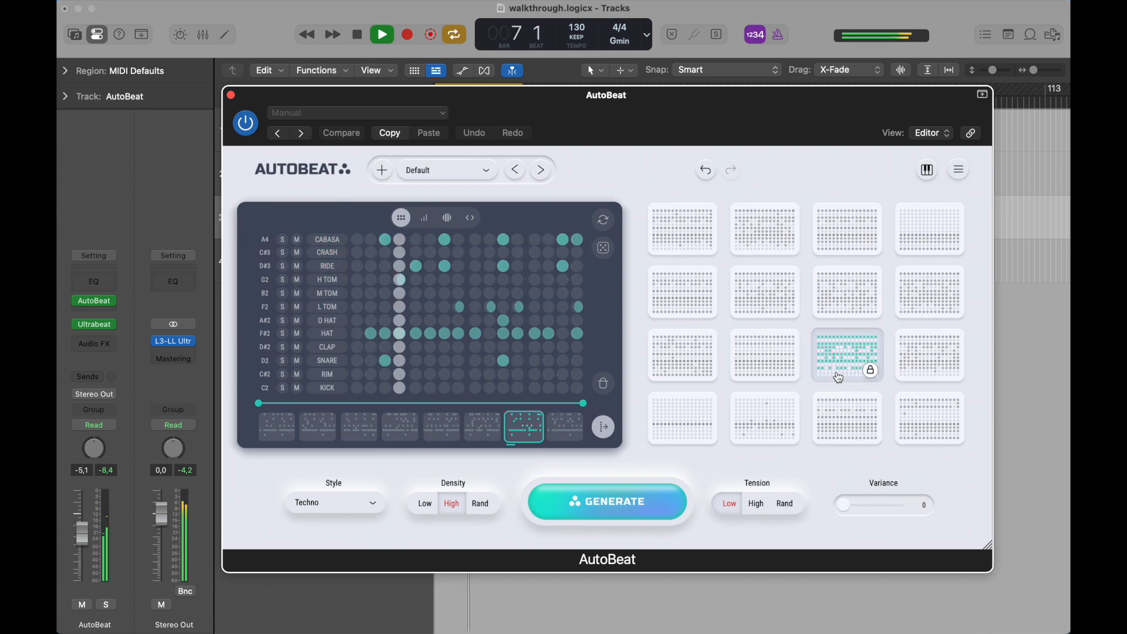
pyautogui.click(327, 387)
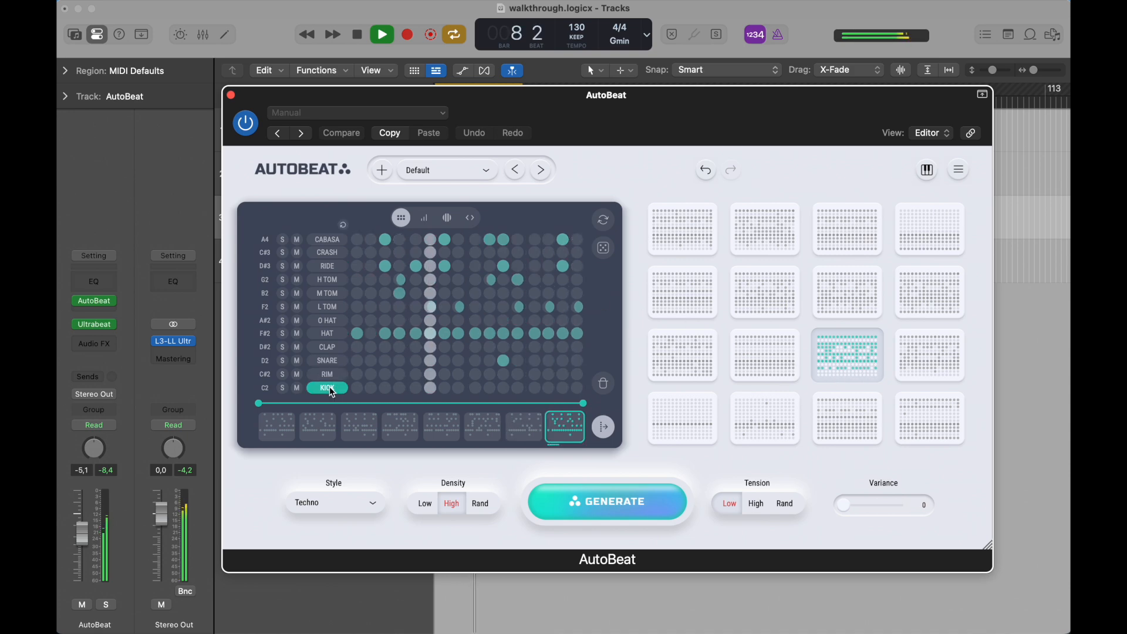
pyautogui.click(603, 219)
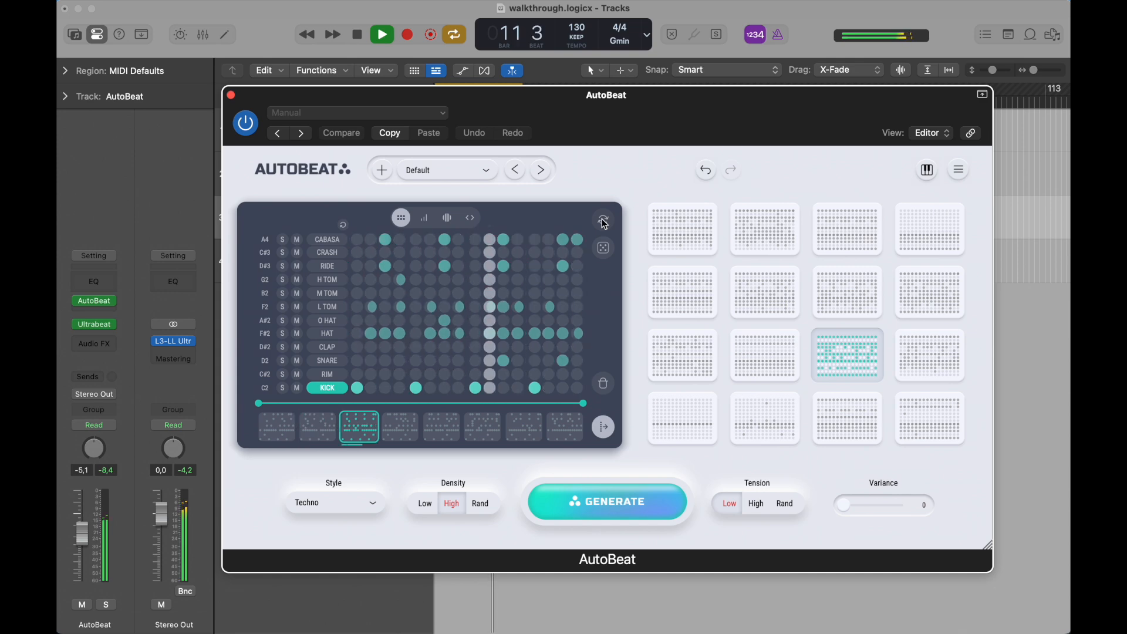
# - Regenerate only the kick row of the twelfth pattern, deselect the row, and end playback
pyautogui.click(930, 361)
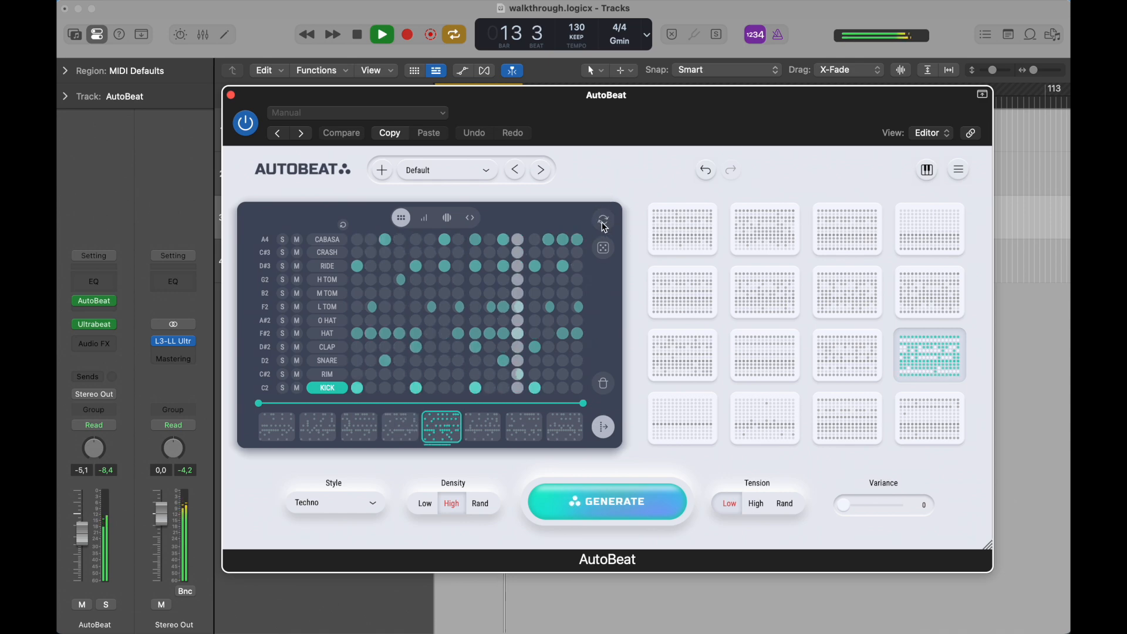
pyautogui.press('space')
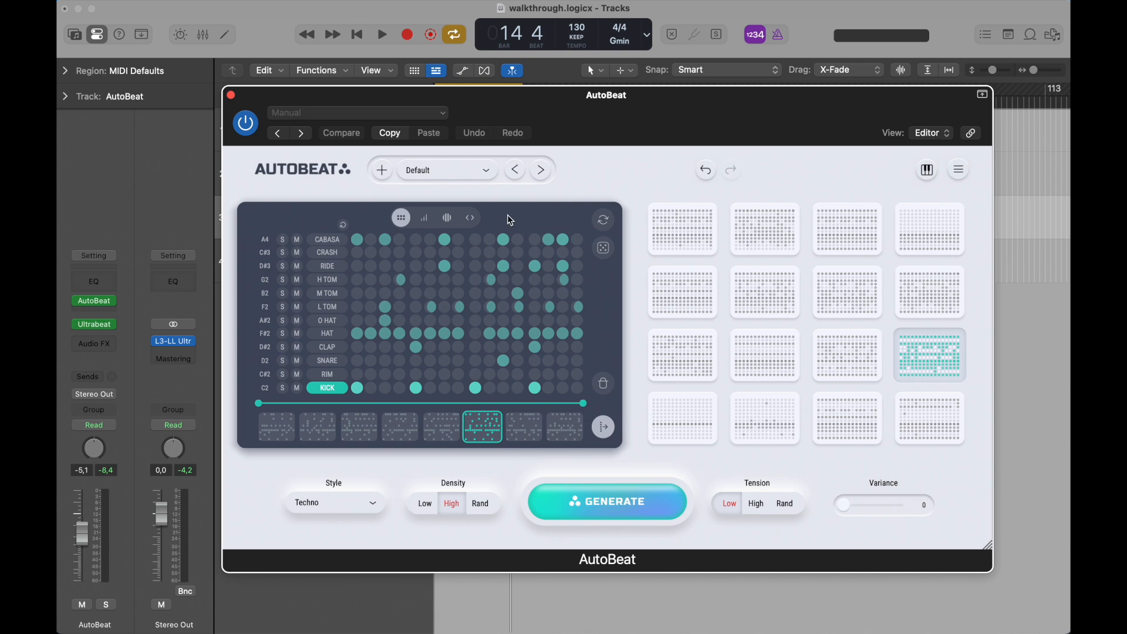
pyautogui.click(335, 388)
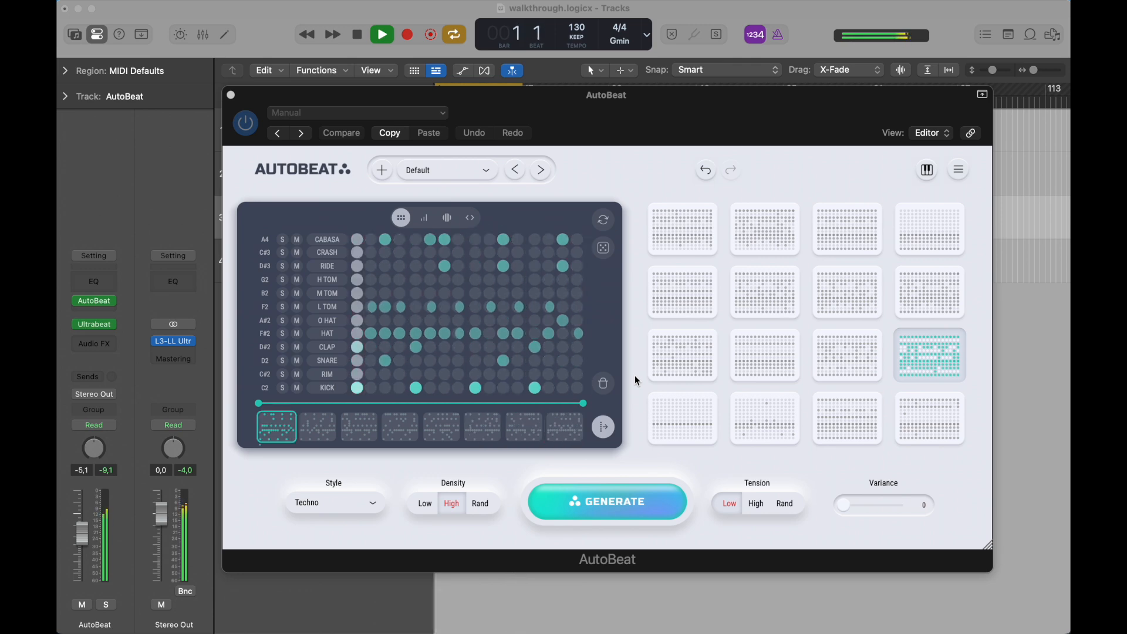
pyautogui.click(357, 36)
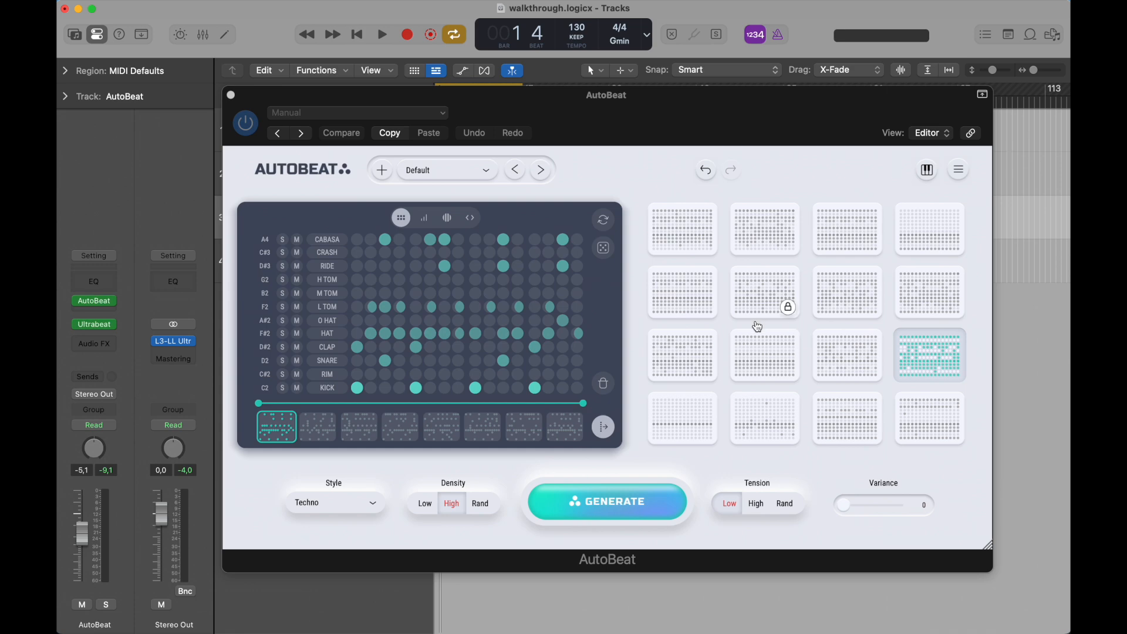
# - Save the current patterns and settings as a preset named "my awesome preset" in the Presets folder
pyautogui.click(382, 171)
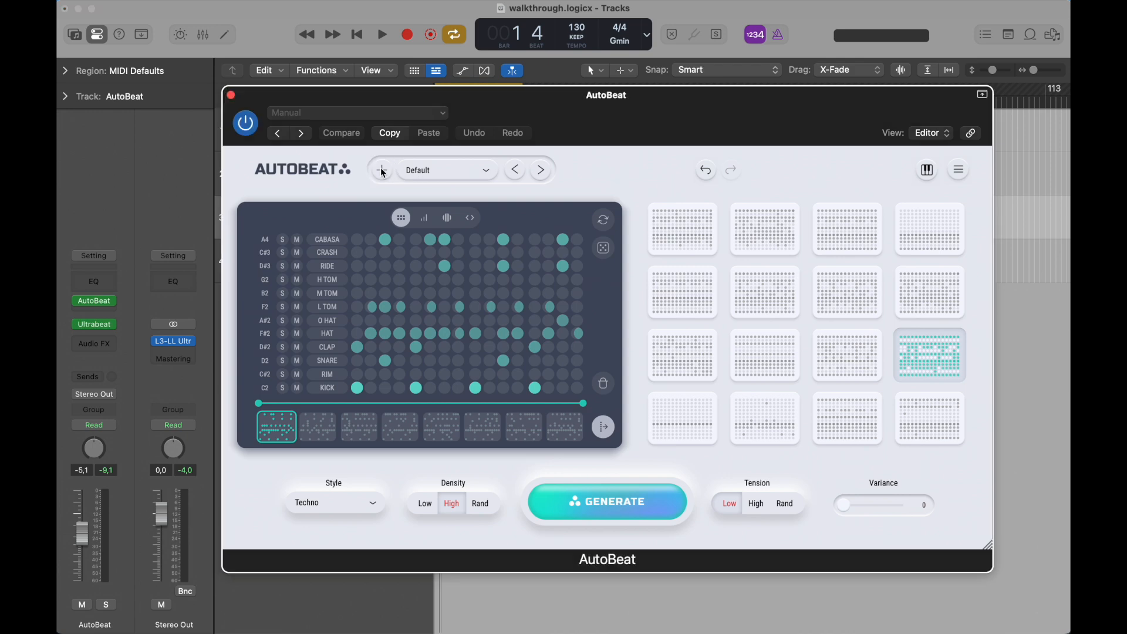
pyautogui.click(382, 171)
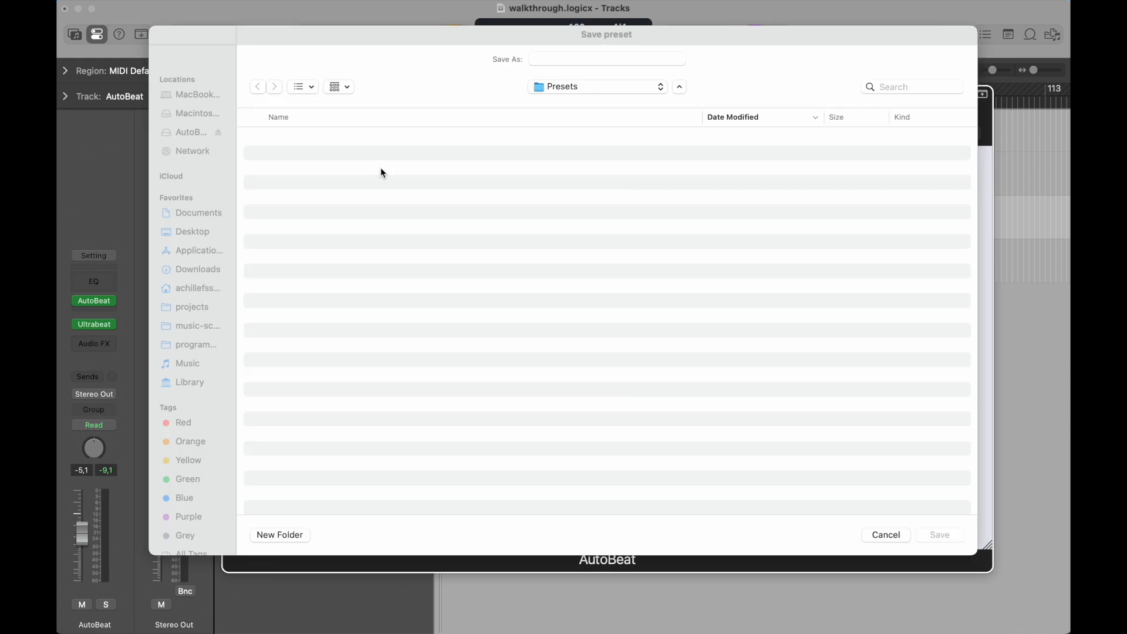
pyautogui.click(569, 58)
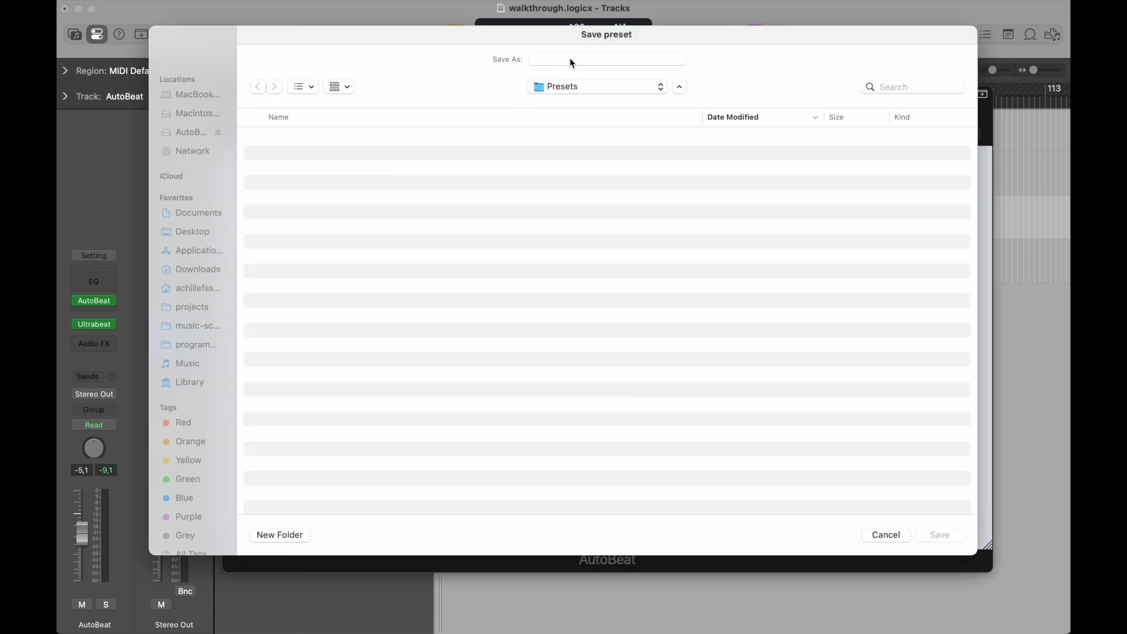
pyautogui.write('m')
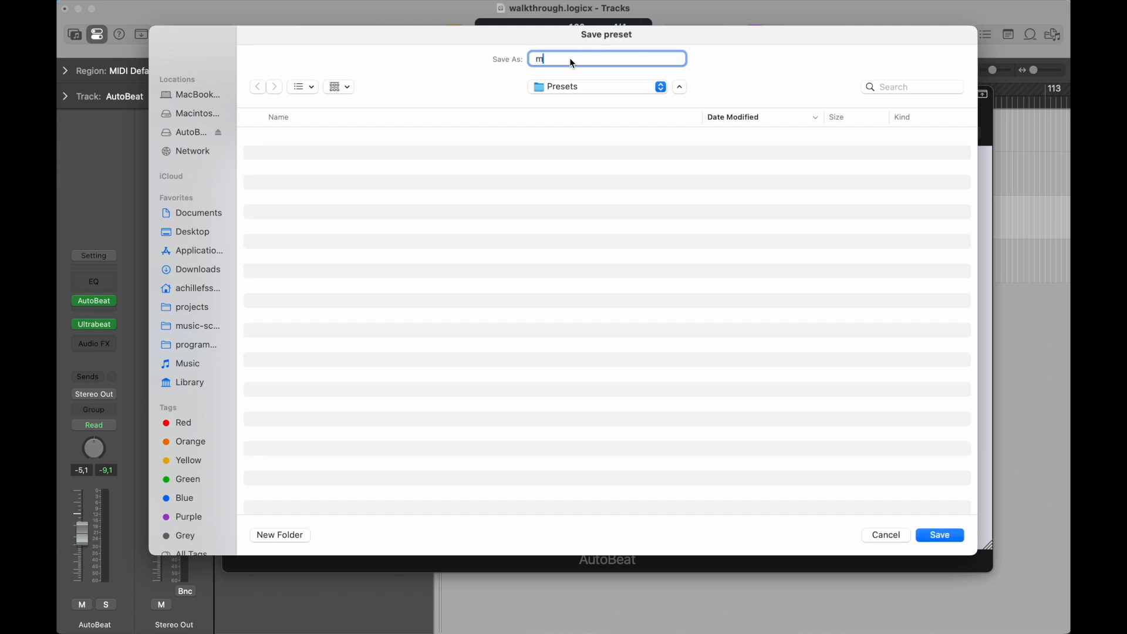
pyautogui.write('y awesome preset')
pyautogui.press('Return')
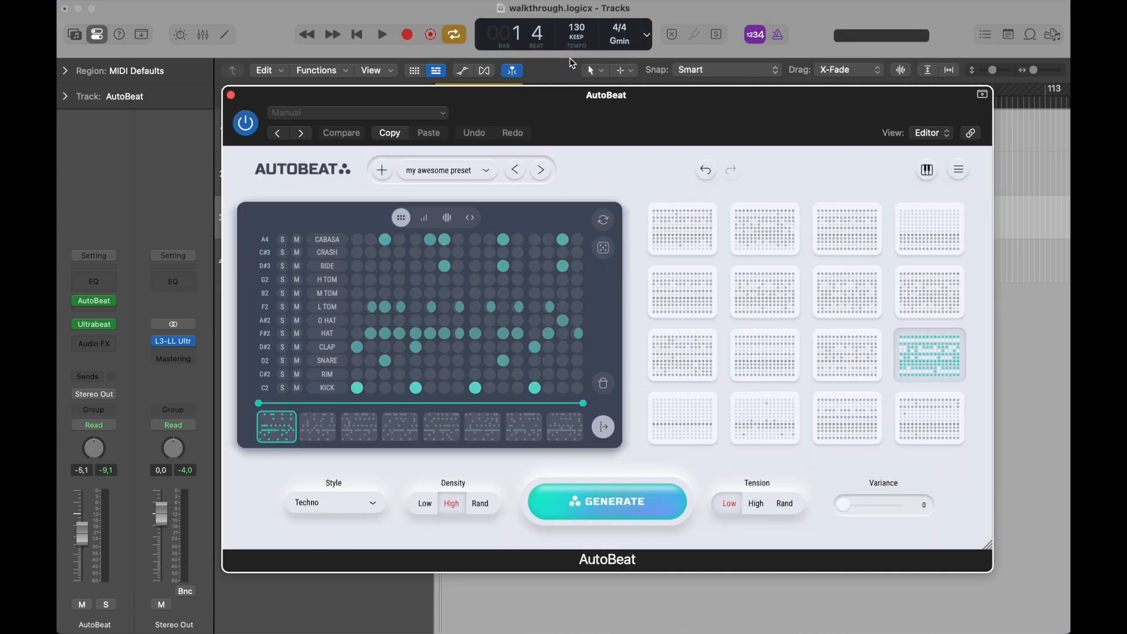
# - Load the House Beats factory preset and close the preset list
pyautogui.click(461, 172)
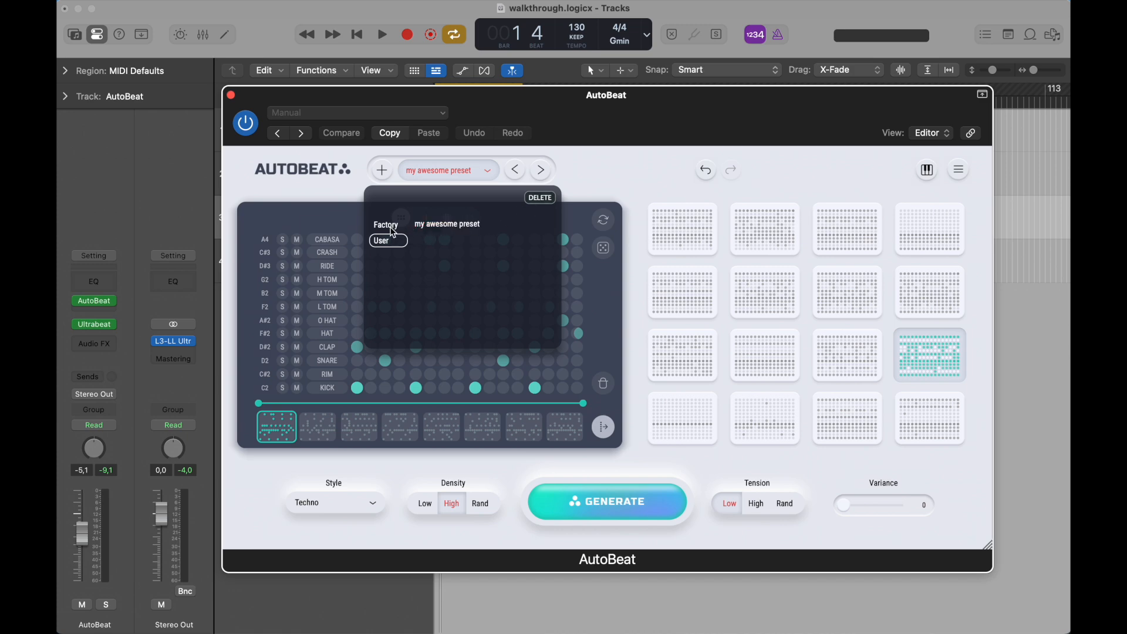
pyautogui.click(392, 226)
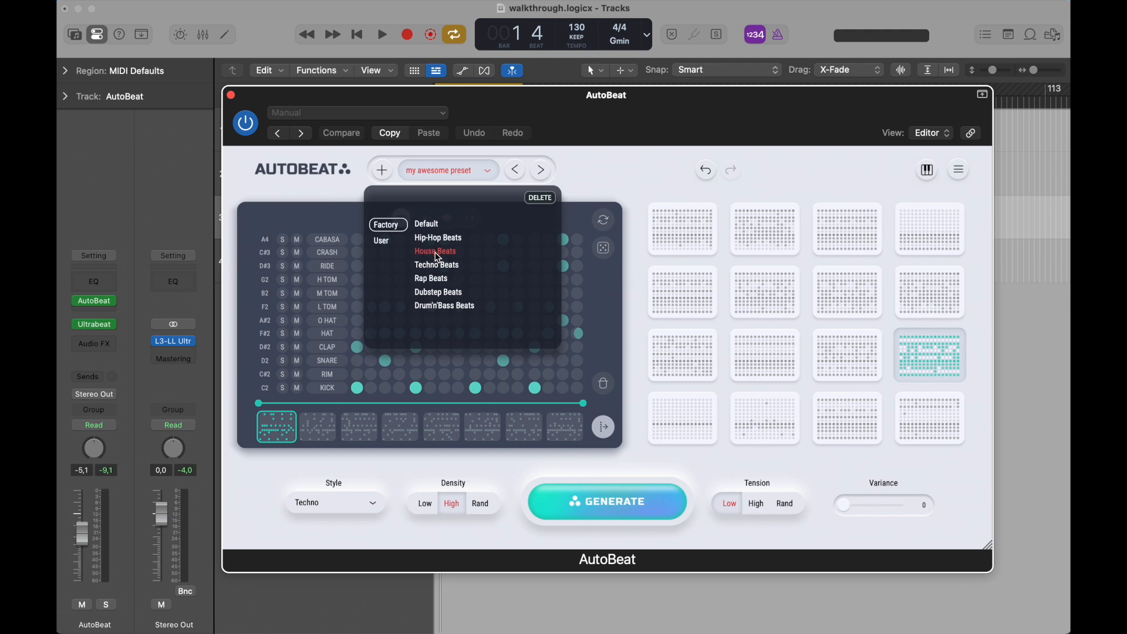
pyautogui.click(438, 254)
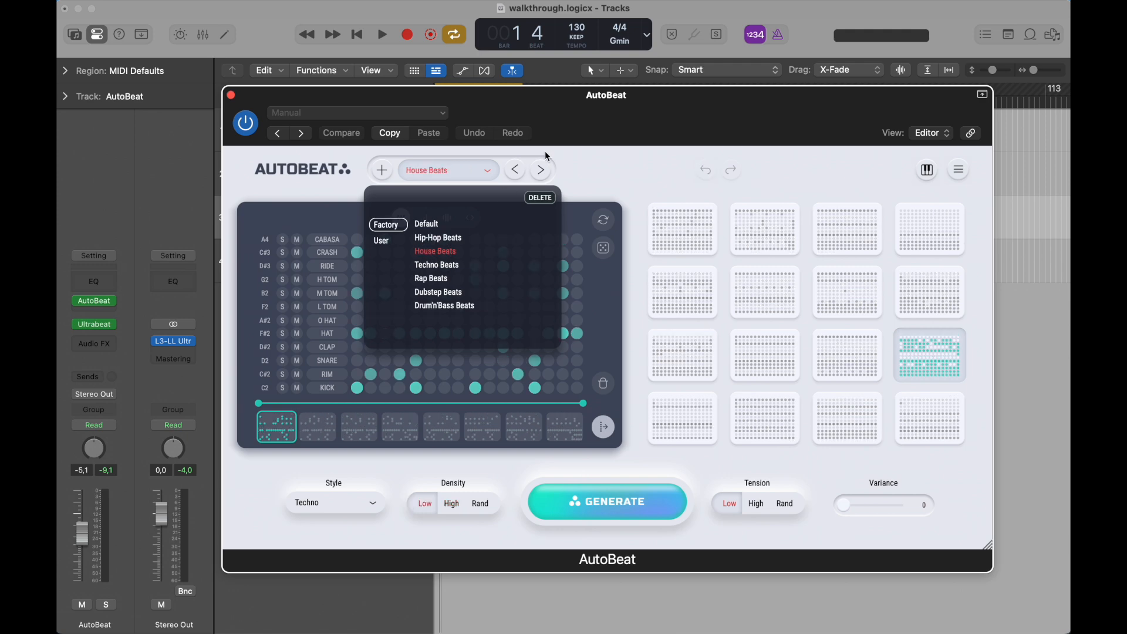
pyautogui.click(455, 167)
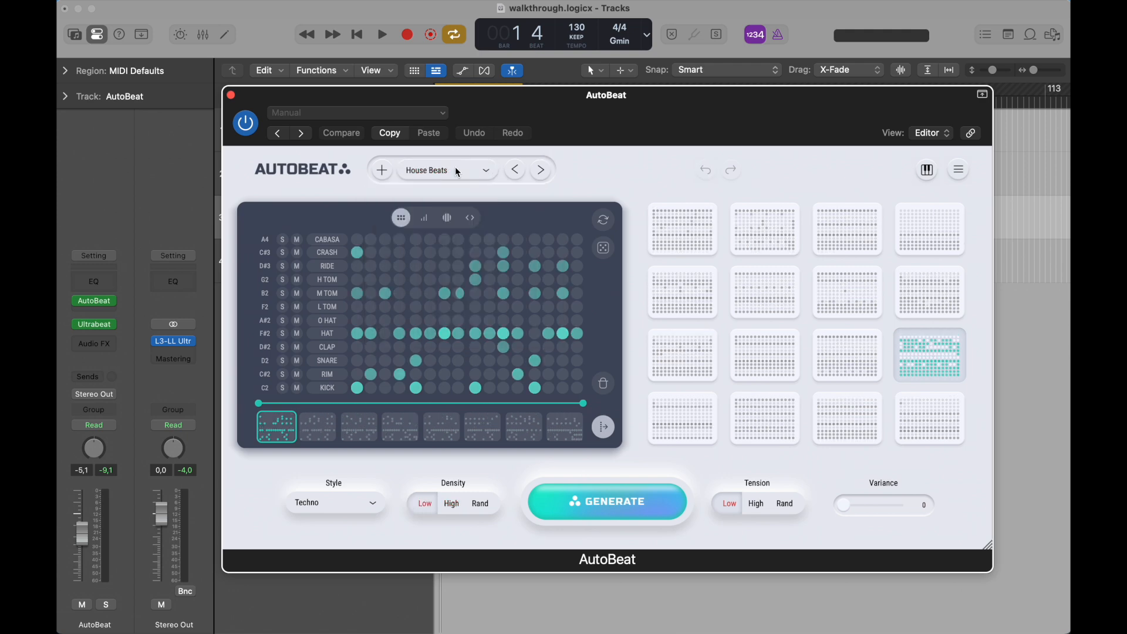
# - Audition the tenth pattern of the House Beats preset and the seventh pattern of the Techno Beats preset
pyautogui.click(383, 35)
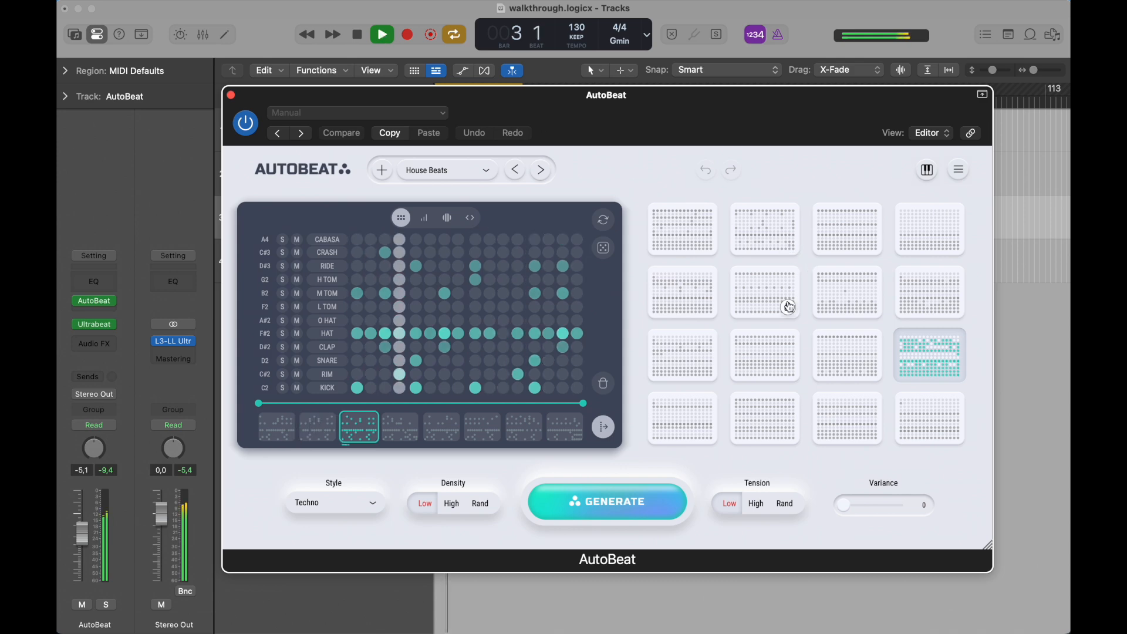
pyautogui.click(783, 362)
pyautogui.click(541, 171)
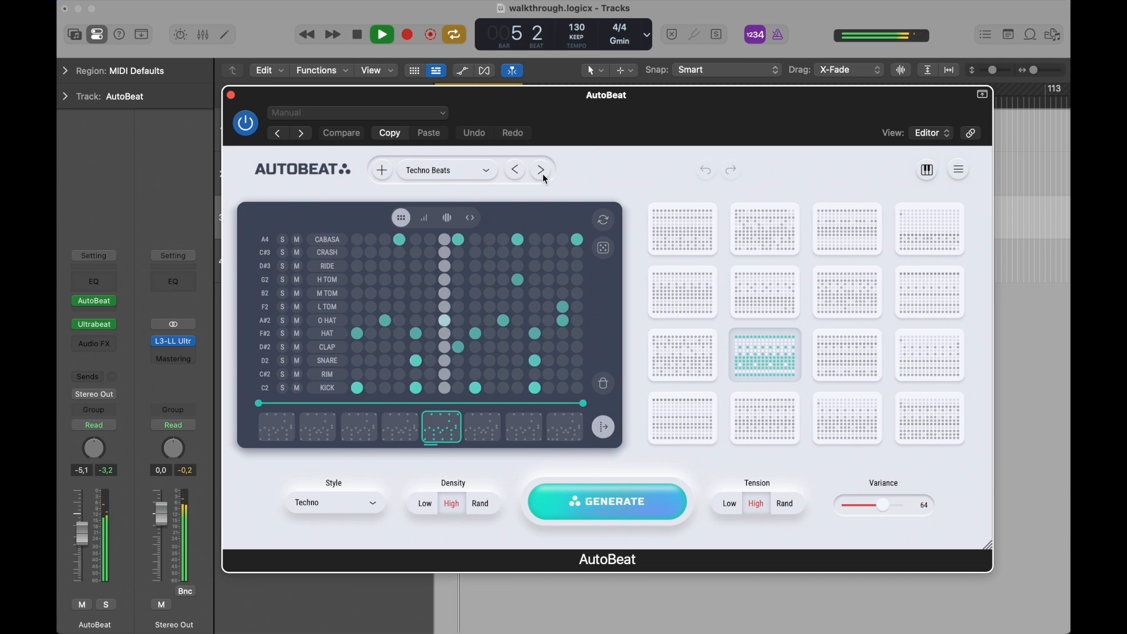
pyautogui.click(828, 312)
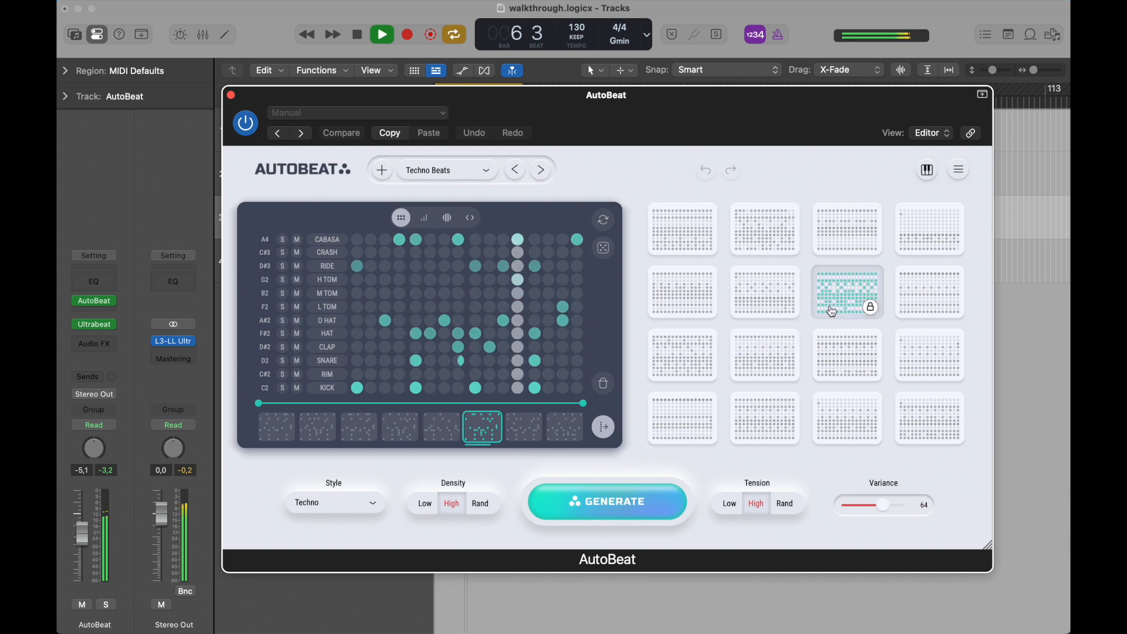
# - Load the Rap Beats preset, stop playback, and look through the factory presets without choosing another
pyautogui.click(539, 176)
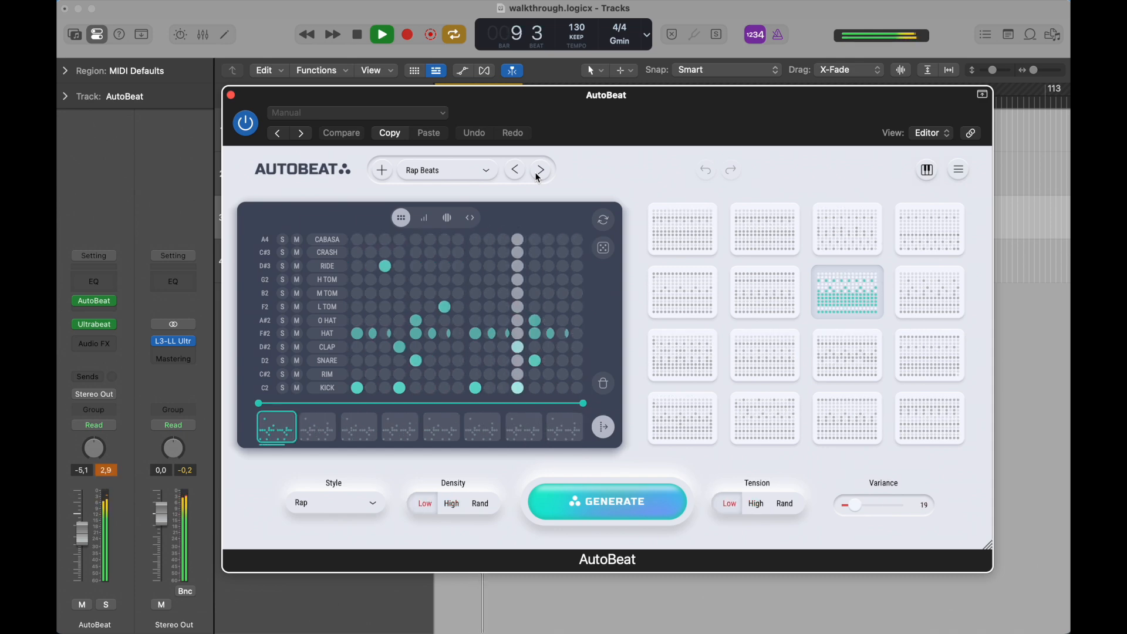
pyautogui.press('space')
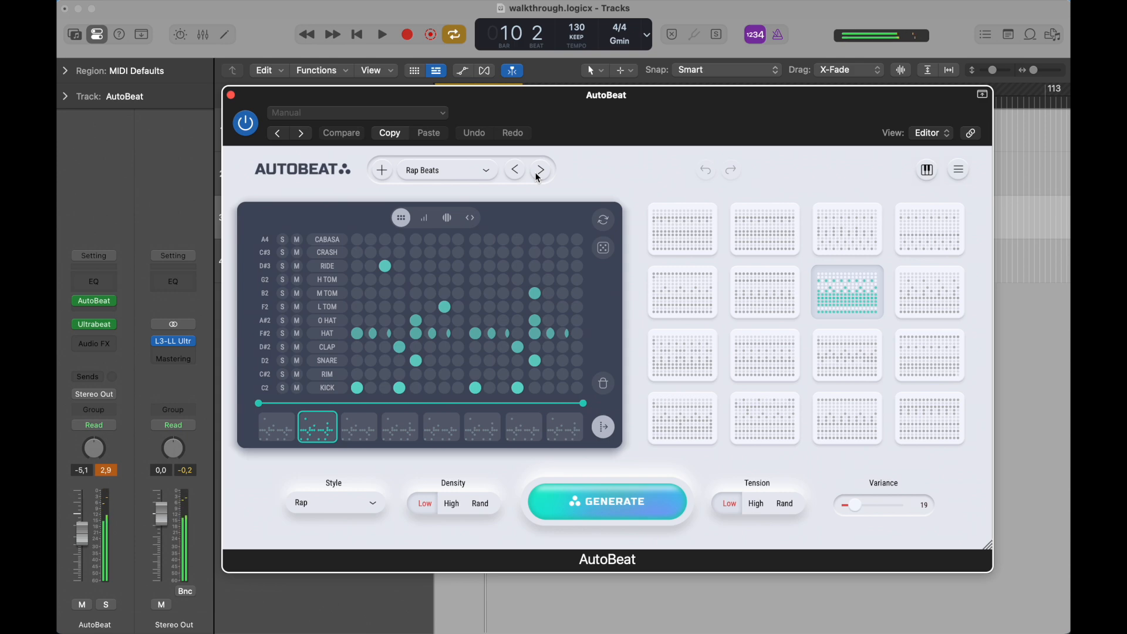
pyautogui.click(443, 173)
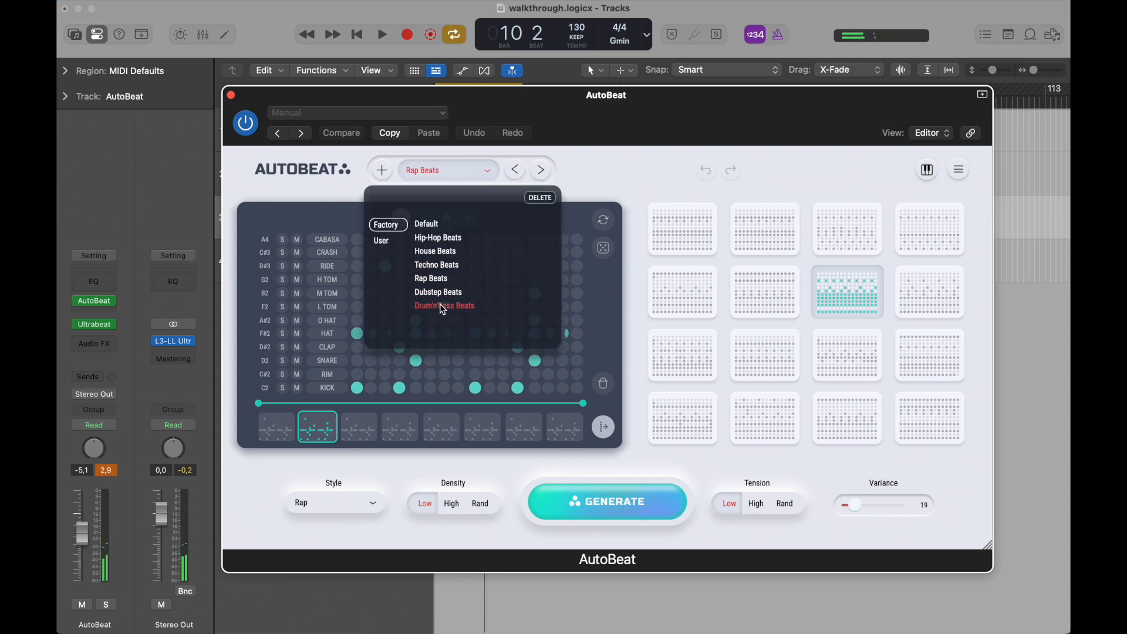
pyautogui.click(594, 172)
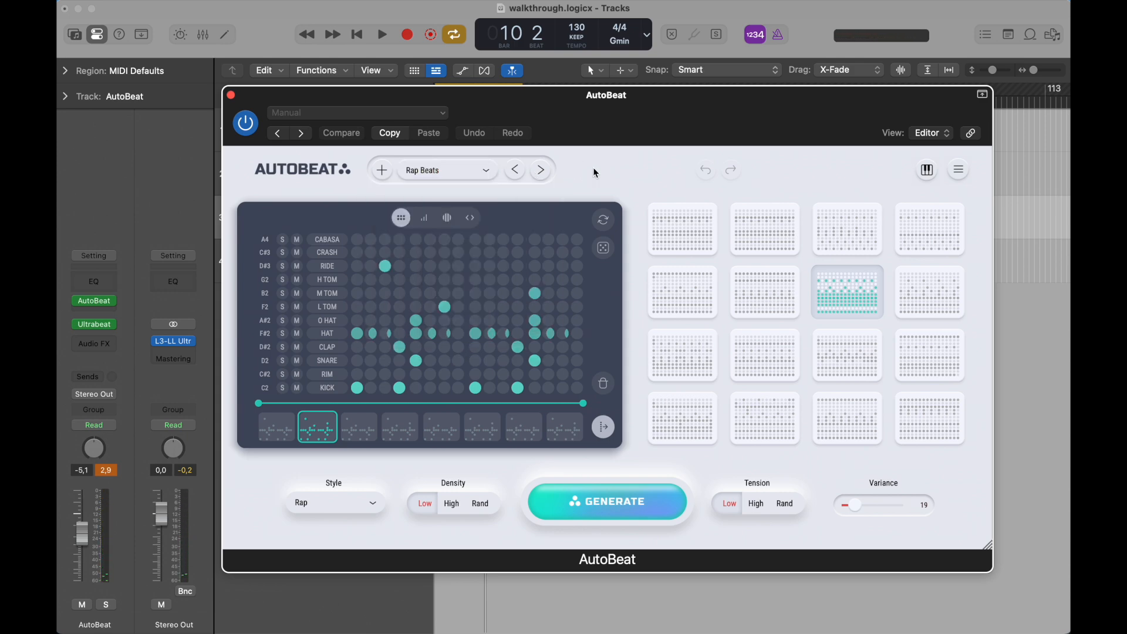